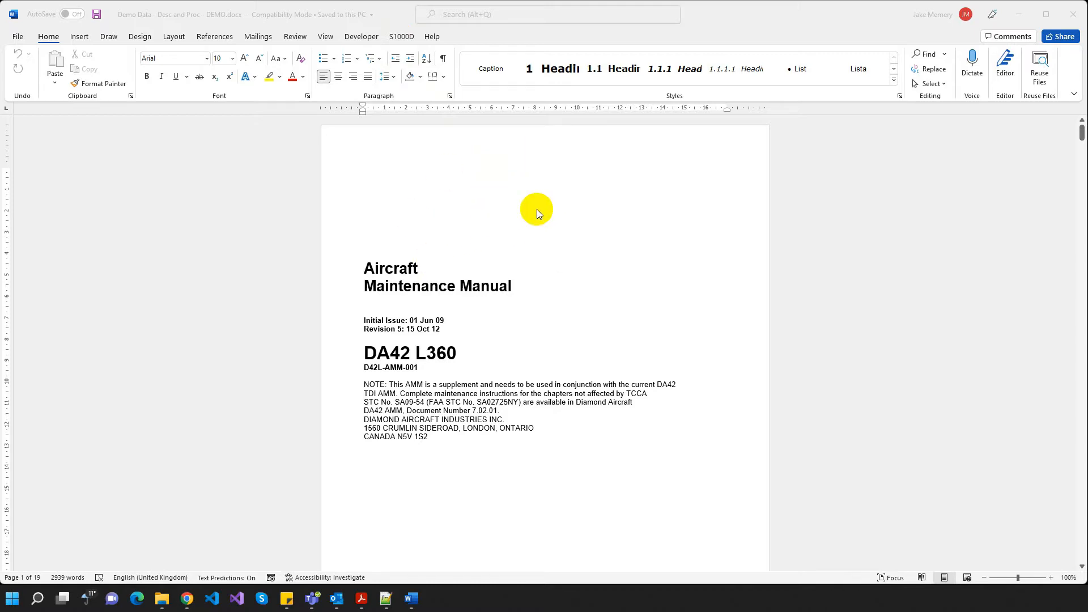
- Switch to File Explorer and open the DMRL_D42AMM.xlsx workbook from the DMRL folder inside Documents\Xignal to view it
click(160, 604)
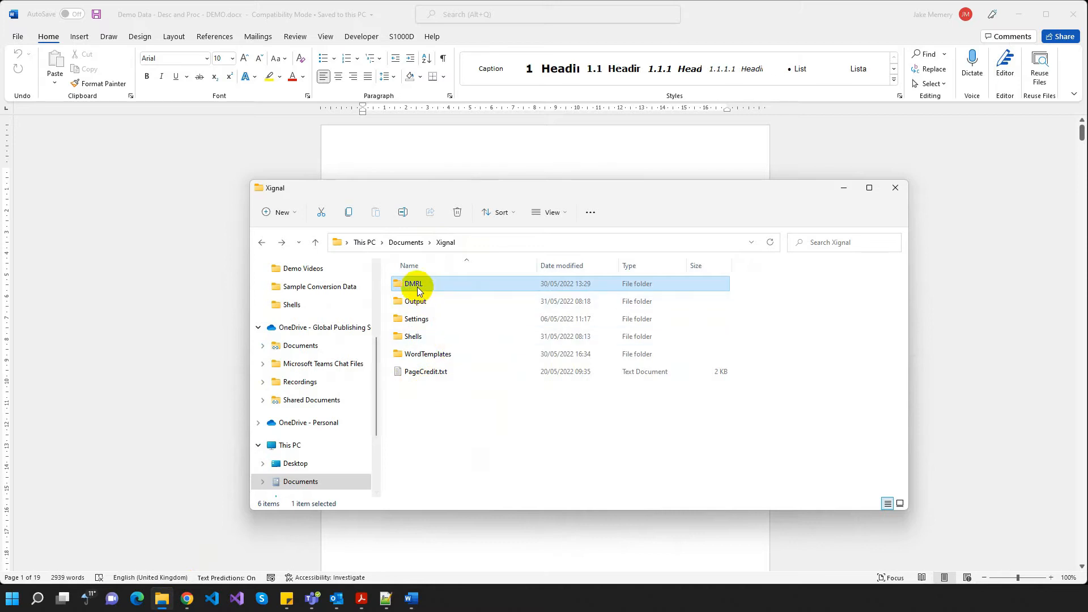
mouse_move(425, 285)
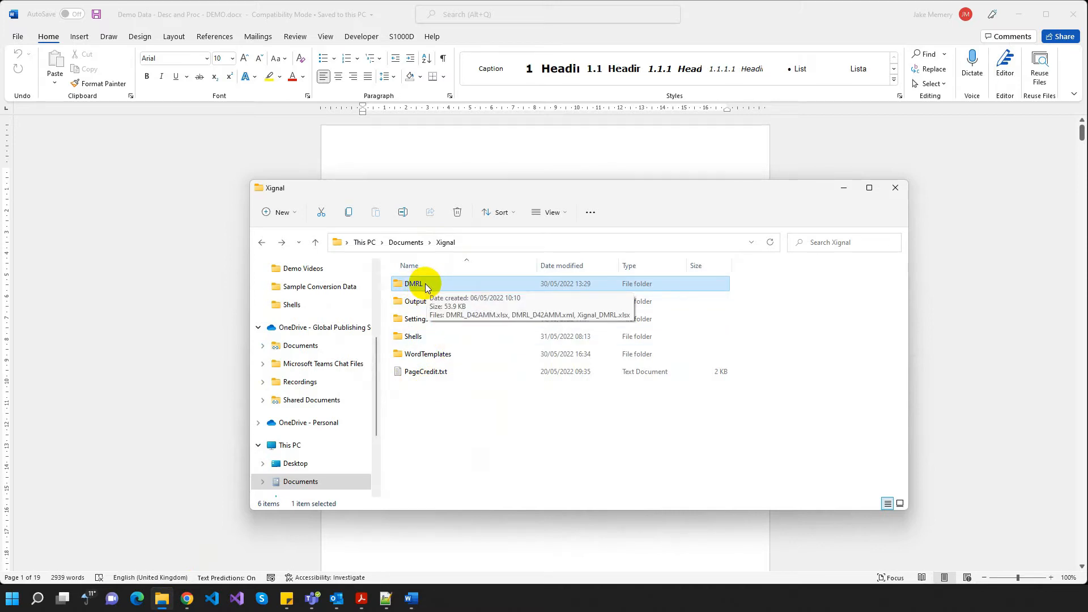
double_click(425, 283)
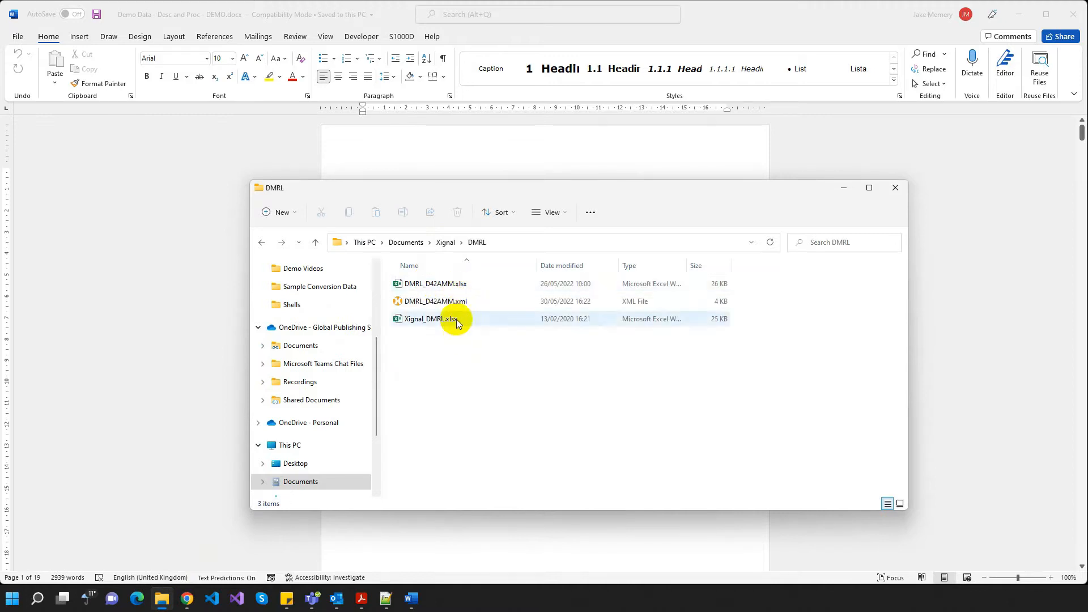
mouse_move(454, 284)
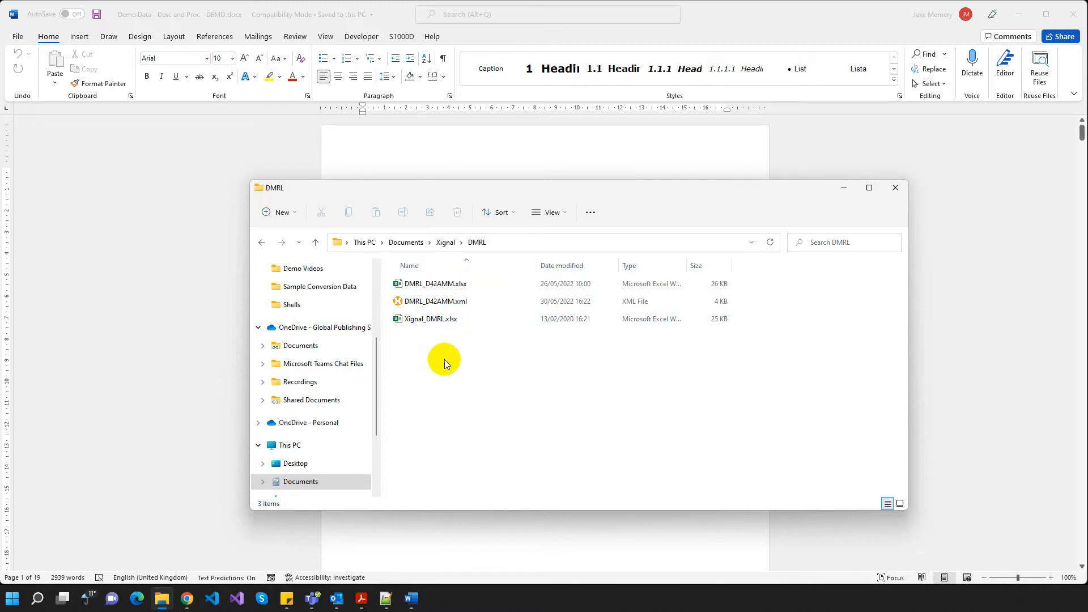
double_click(440, 286)
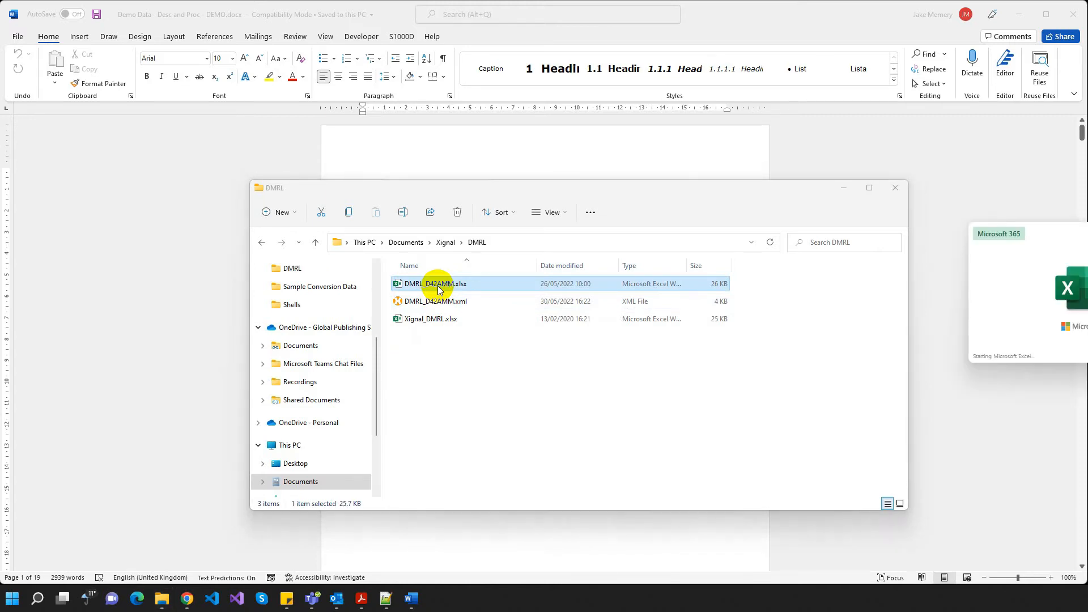
drag(1059, 233, 652, 295)
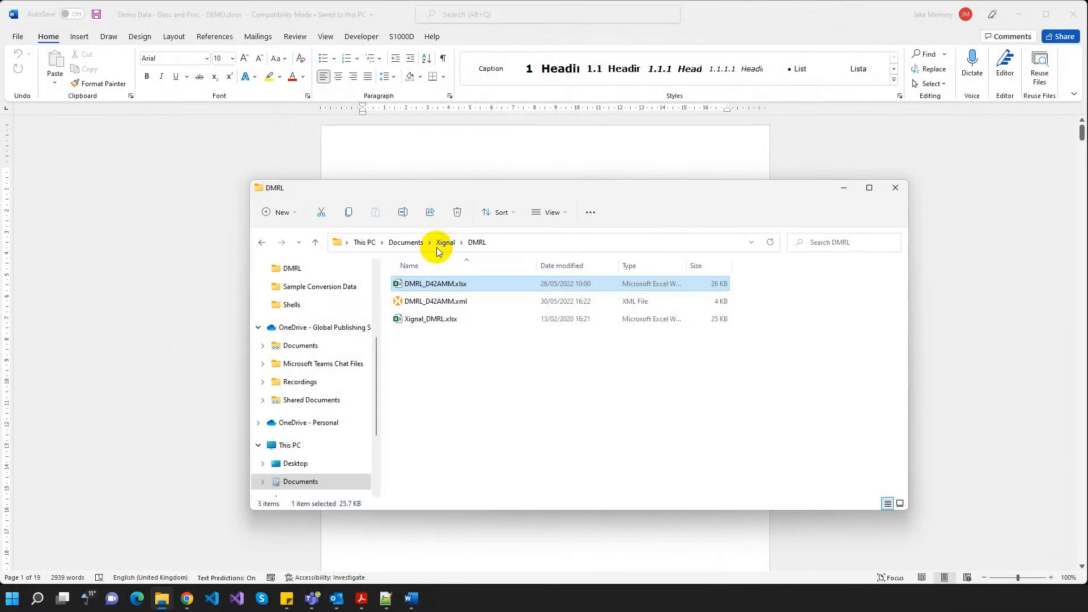
- Check the contents of Xignal's Output folder, return to the Xignal folder and minimise File Explorer
click(443, 243)
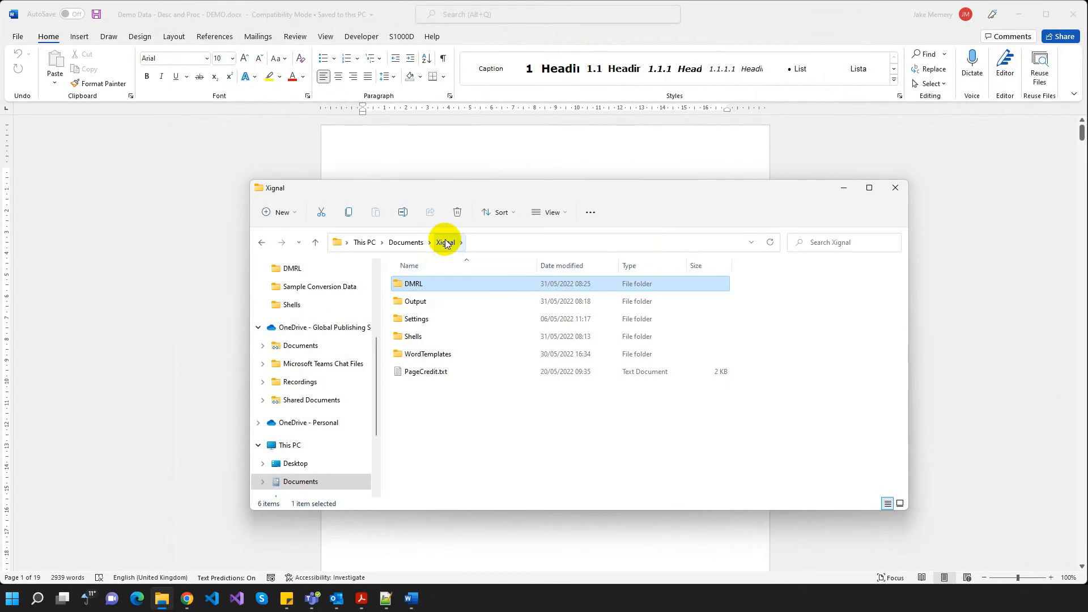
double_click(436, 305)
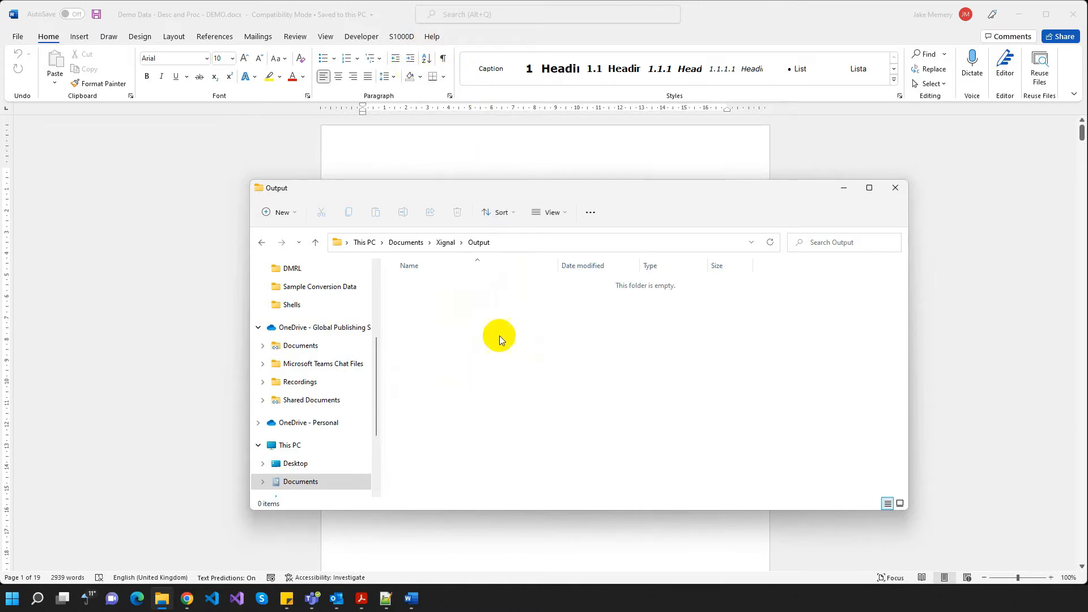
click(445, 242)
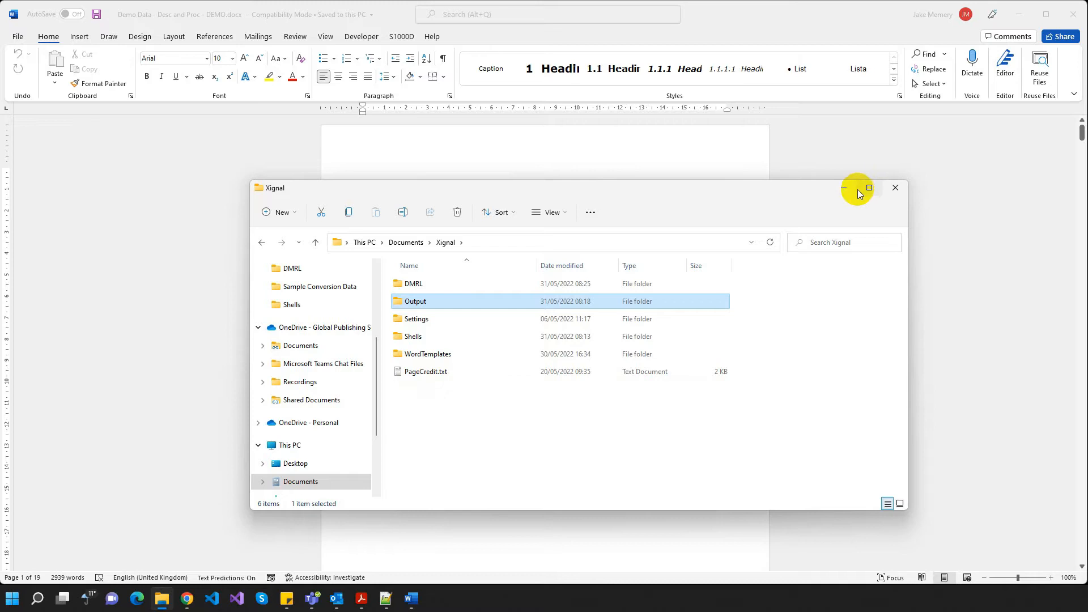
click(844, 188)
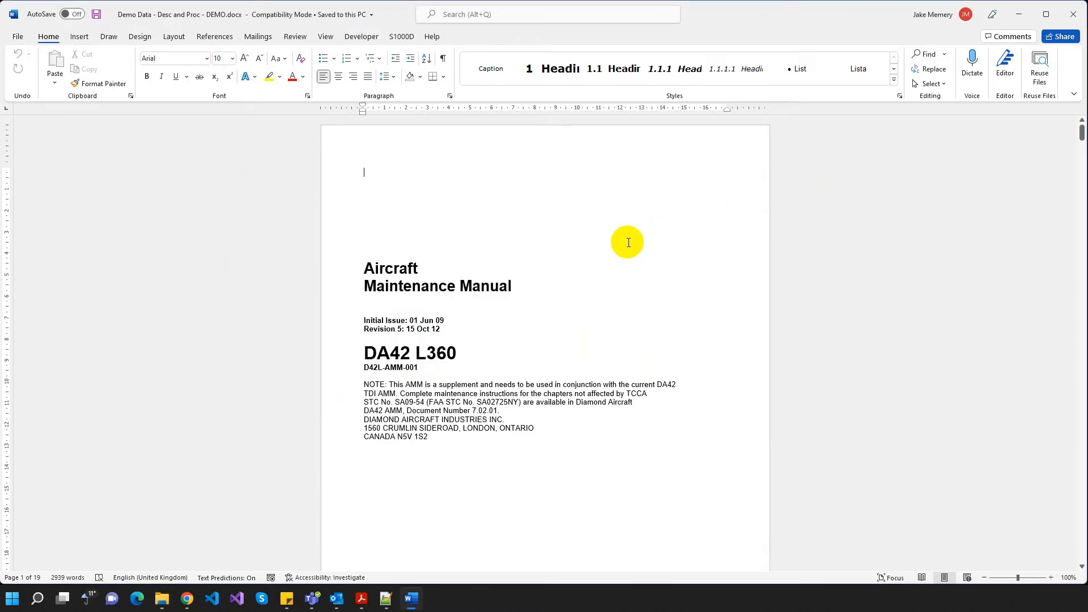
- Start the Word to S1000D tool for the document and bring up its Settings dialog over the page
click(401, 37)
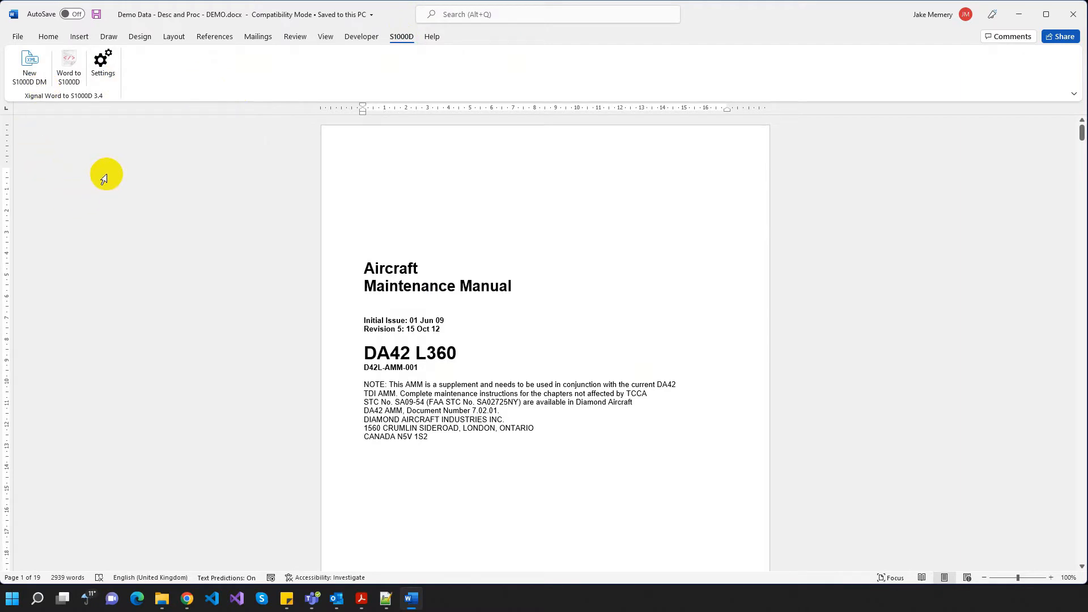
click(70, 84)
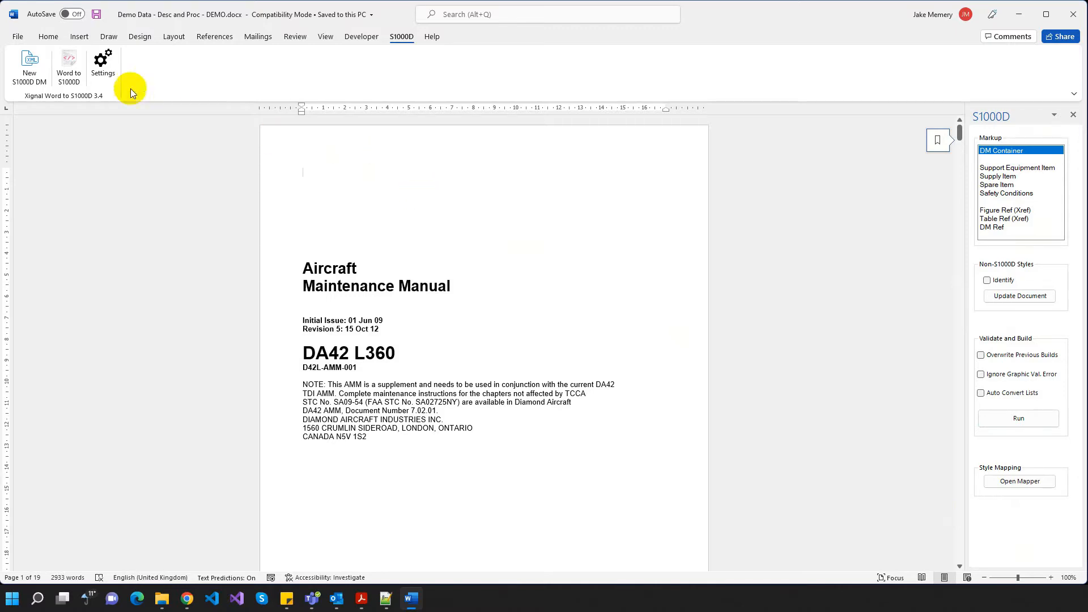
click(104, 71)
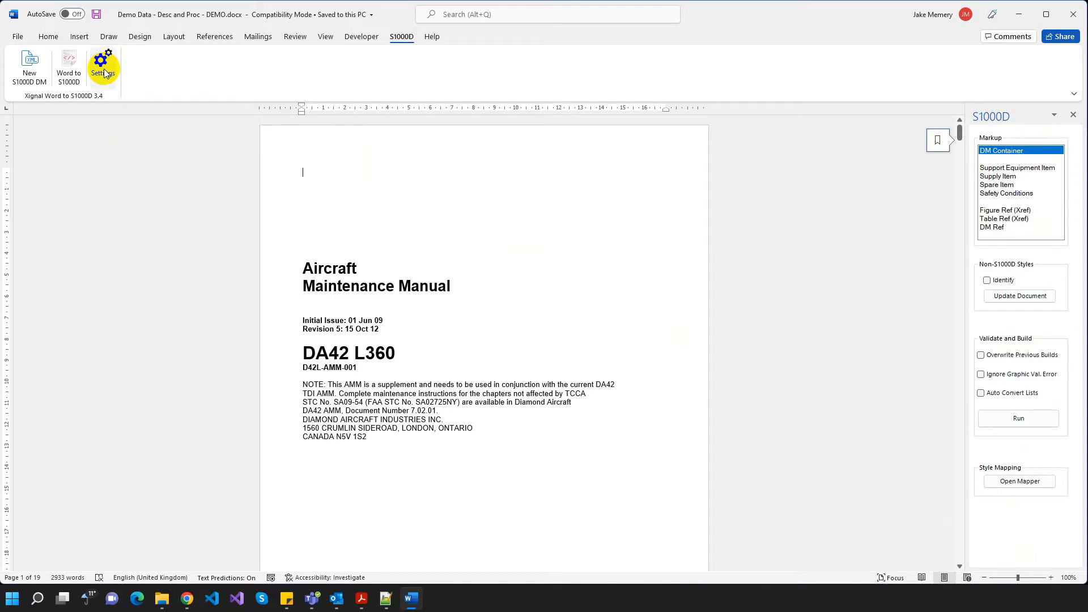
drag(1038, 106, 578, 129)
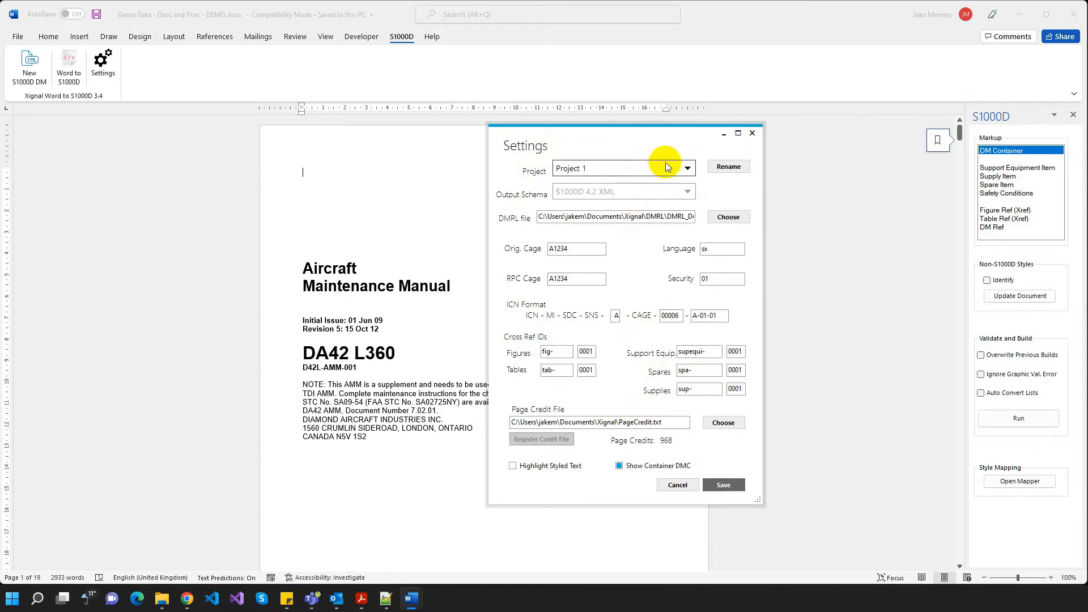
- Review the available projects and output schemas in the settings, keeping Project 1 and S1000D 4.2 XML
click(674, 167)
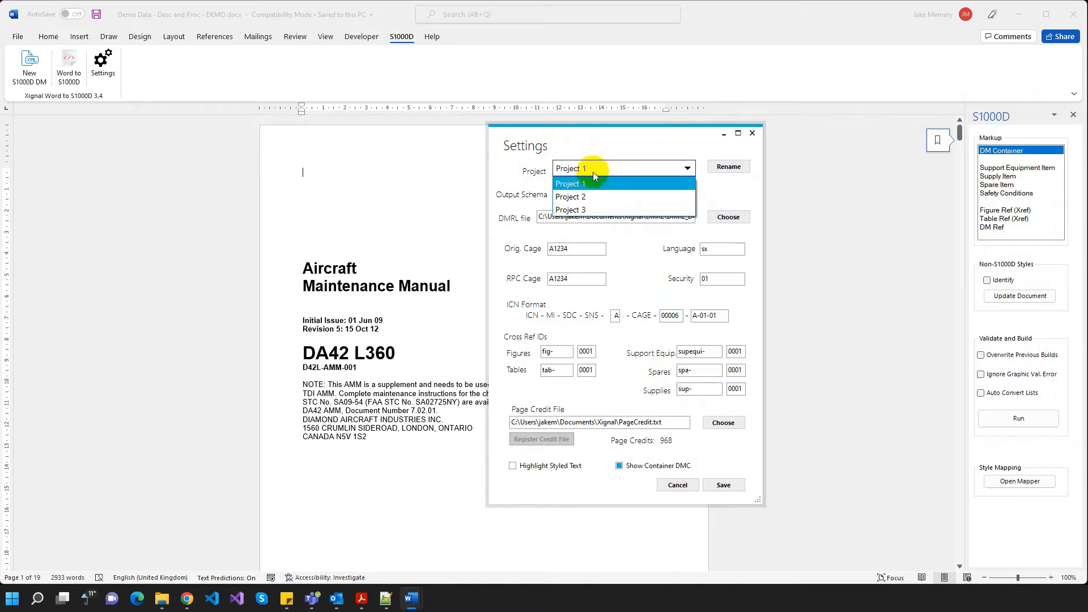
click(619, 148)
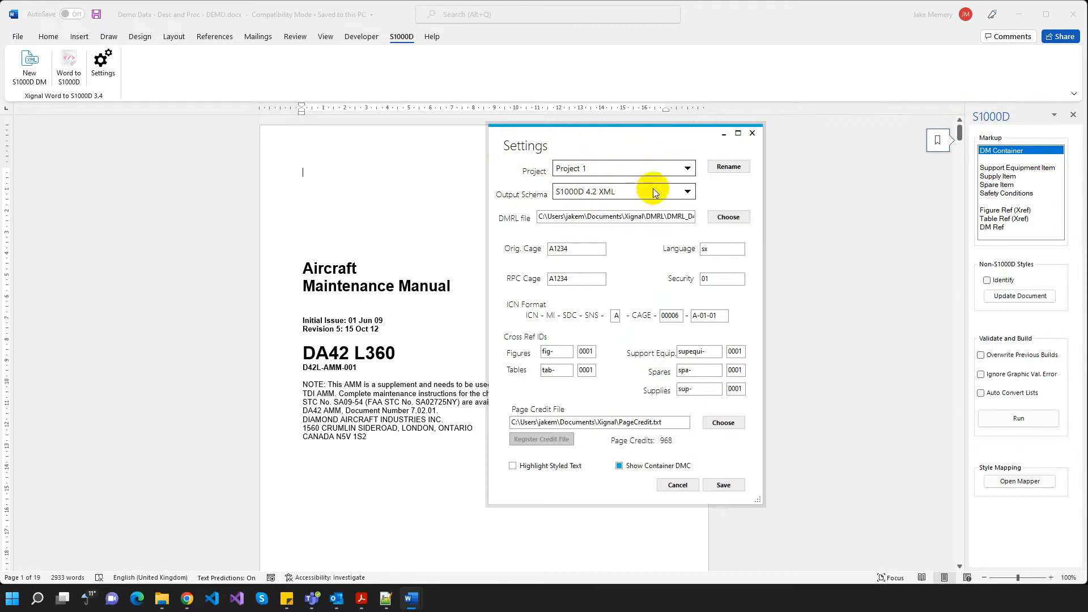
click(688, 193)
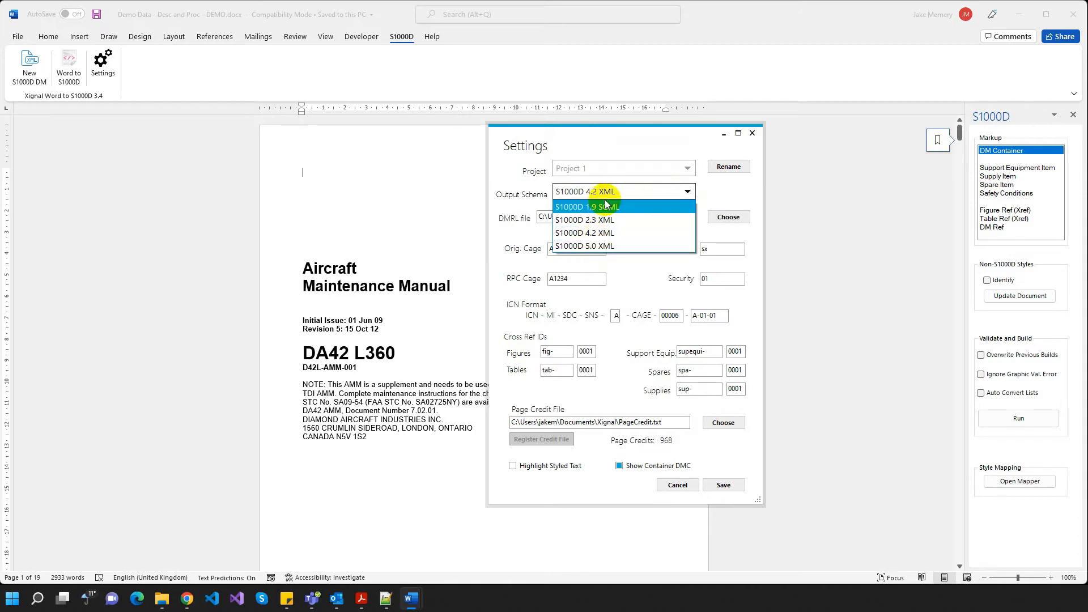
click(626, 143)
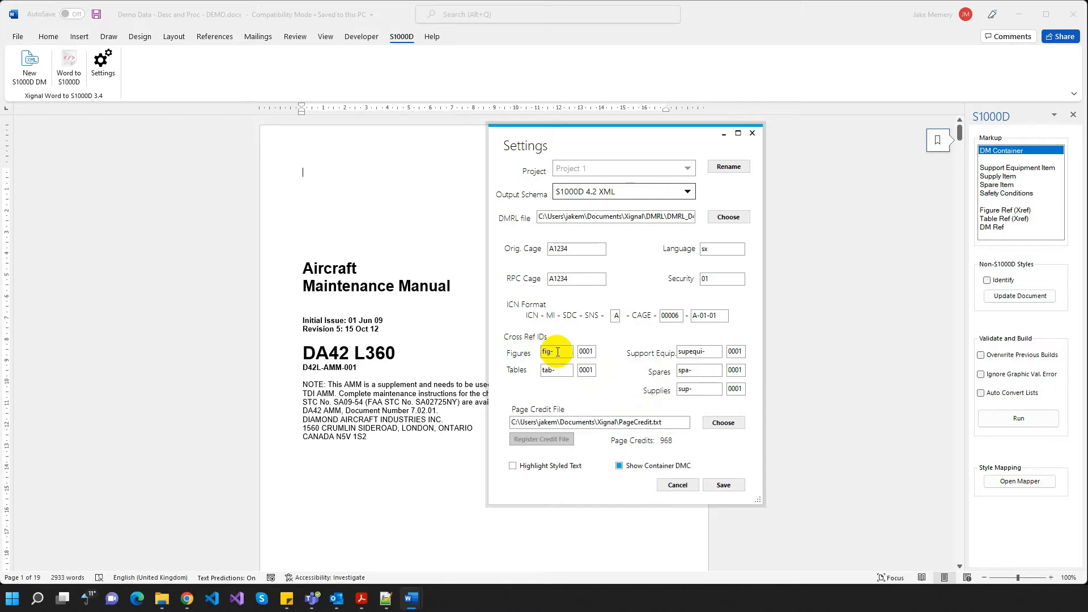
- Set the number after CAGE in the ICN format to 00001 and save the settings
click(670, 441)
click(679, 317)
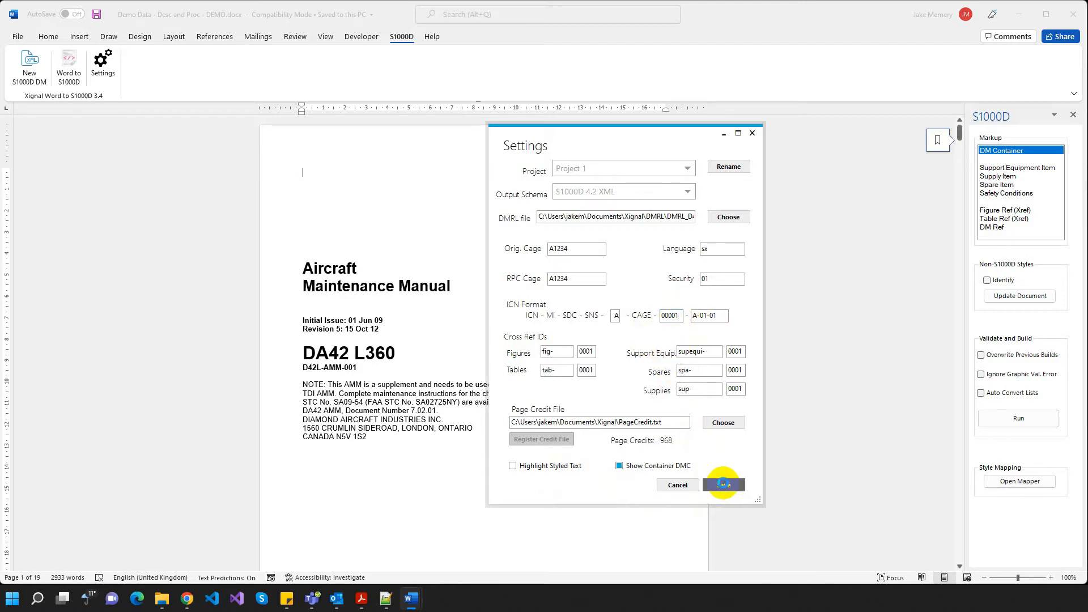
click(724, 483)
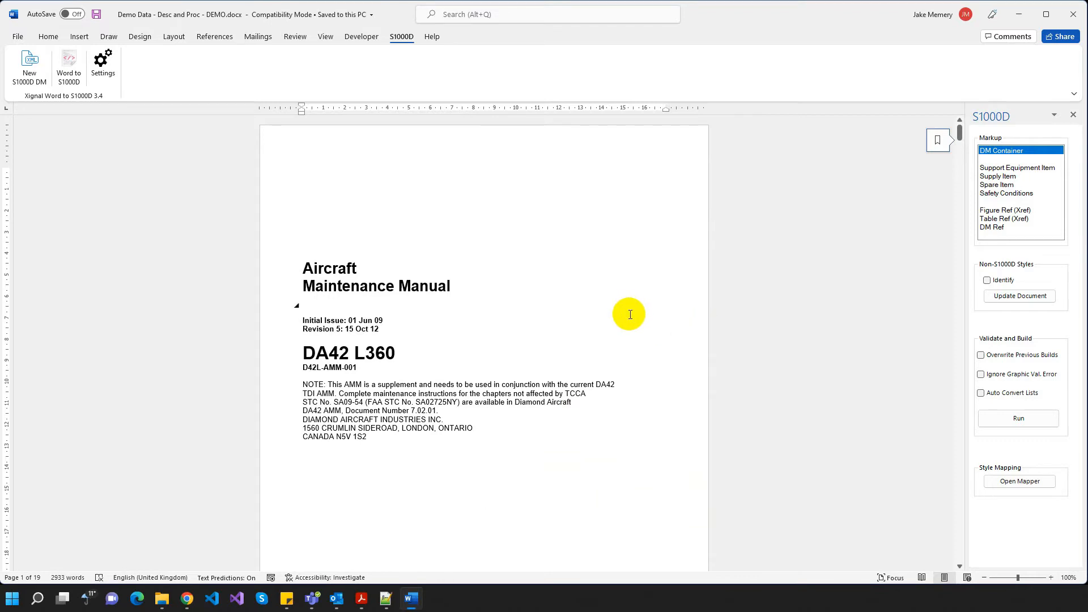
- Display the document's full style list and examine the S1000D styles, from S1000D Comment to S1000D Close Up
click(48, 36)
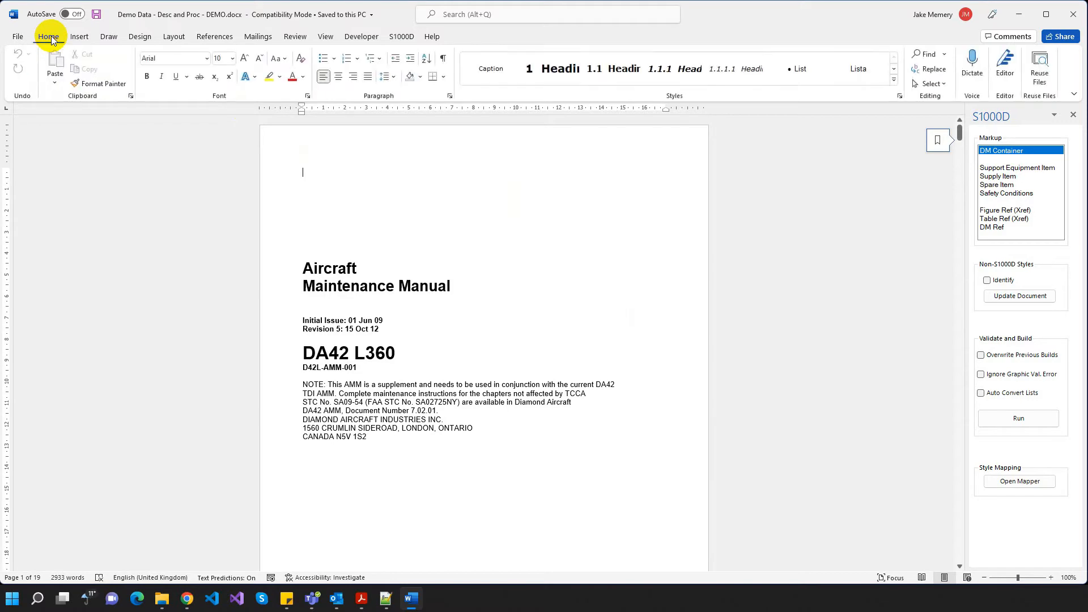
click(900, 97)
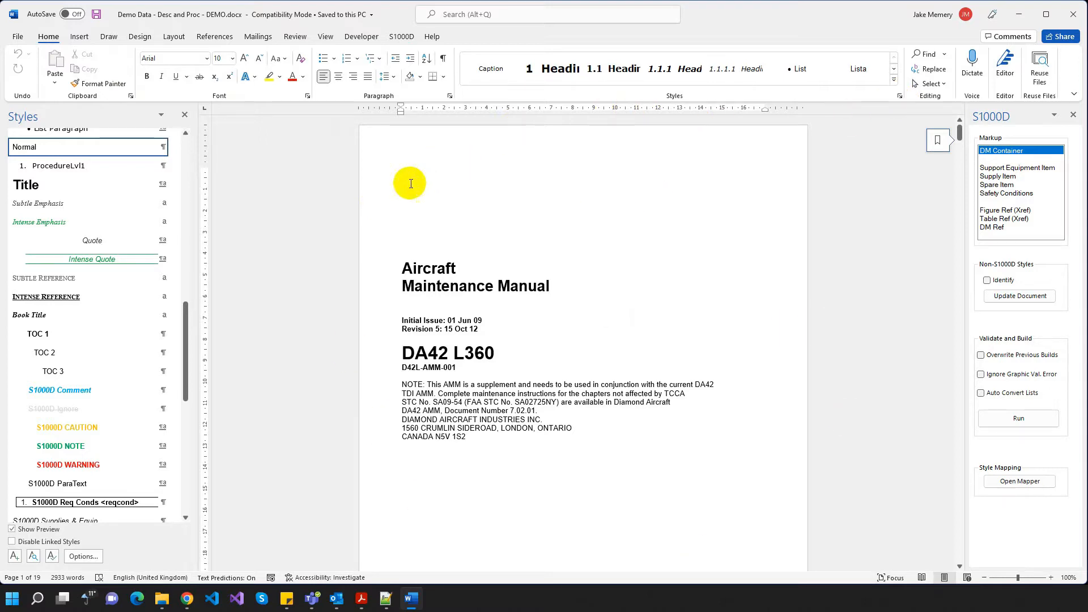
scroll(110, 295, down, 2)
scroll(107, 297, down, 2)
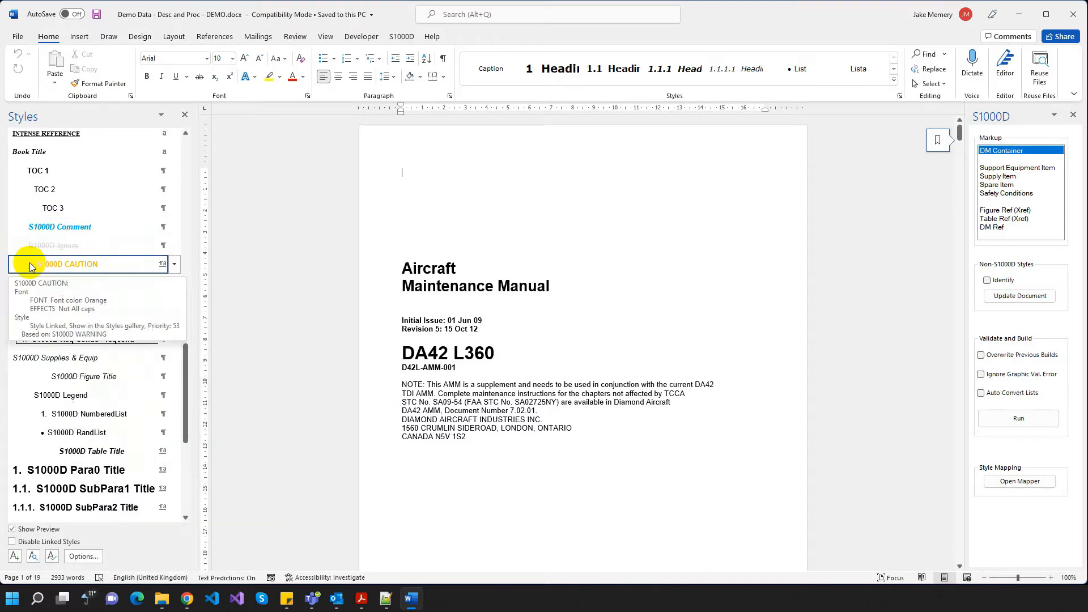
scroll(33, 374, down, 2)
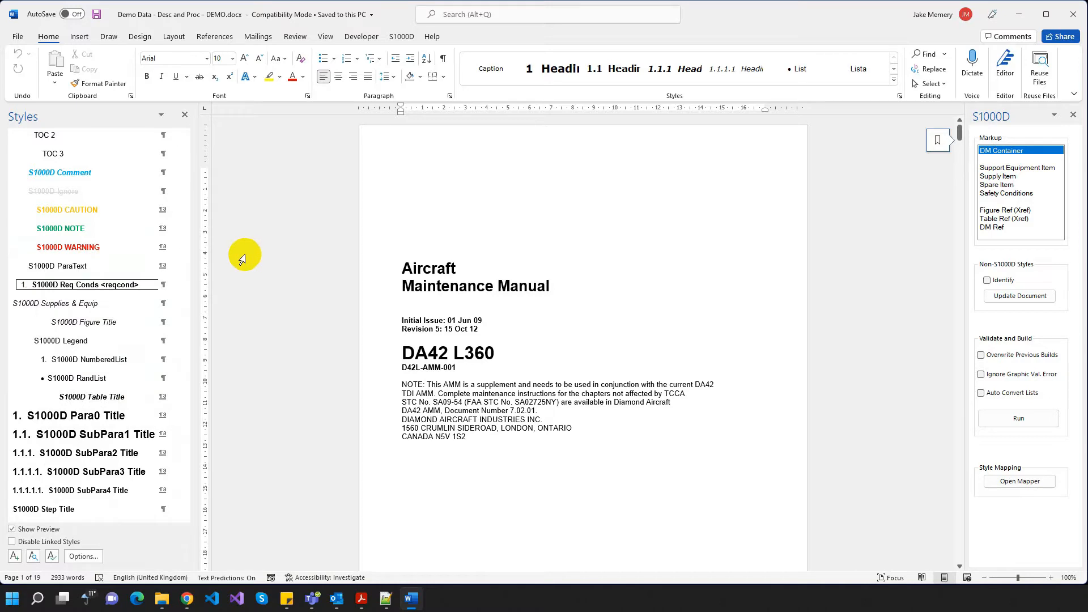
scroll(101, 404, down, 2)
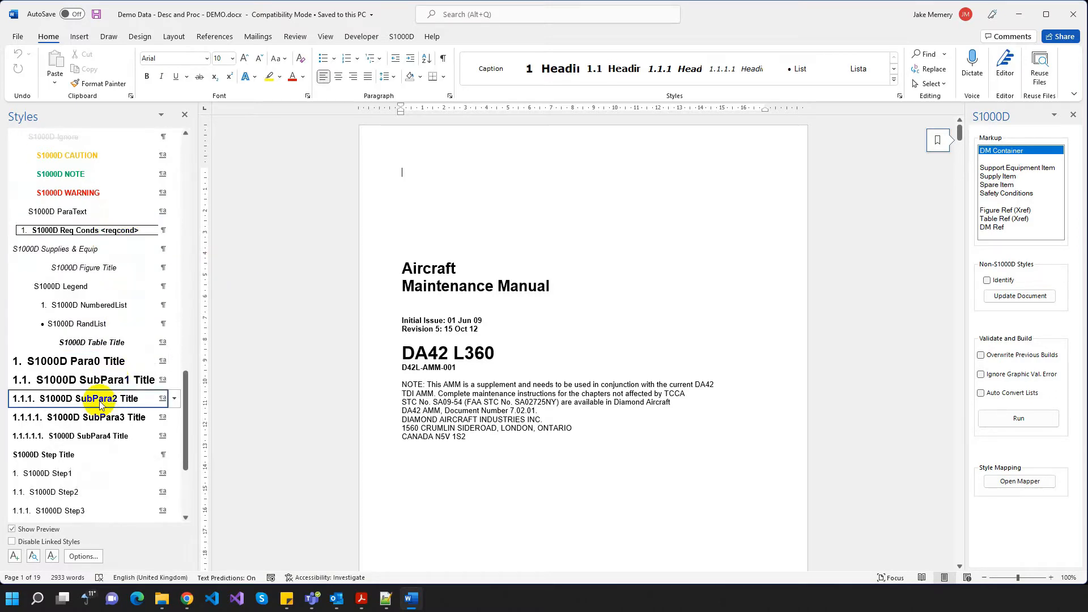
scroll(53, 379, down, 1)
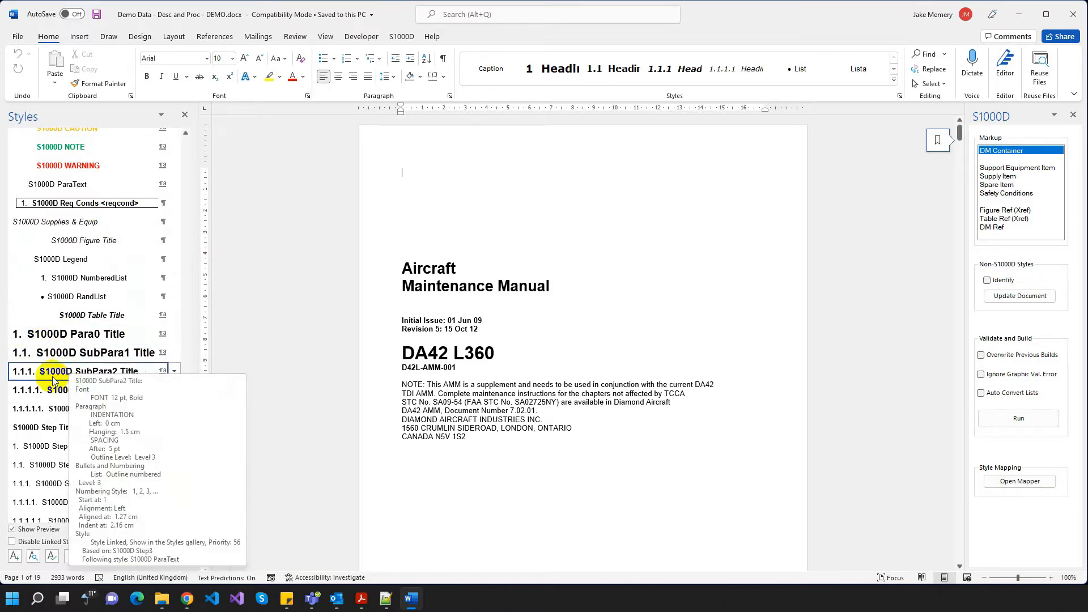
scroll(51, 351, down, 1)
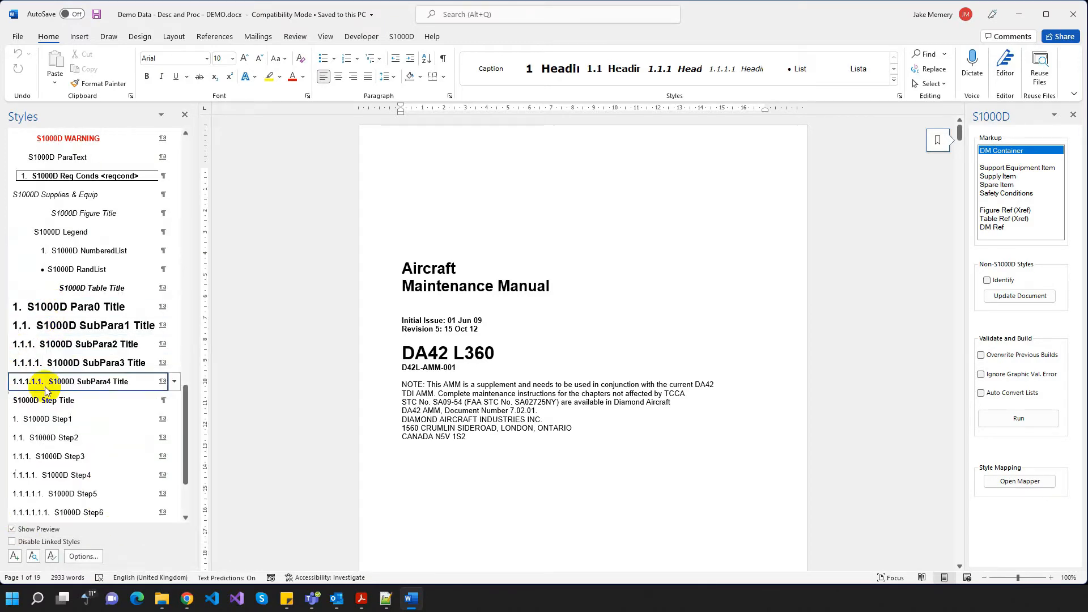
scroll(139, 420, down, 2)
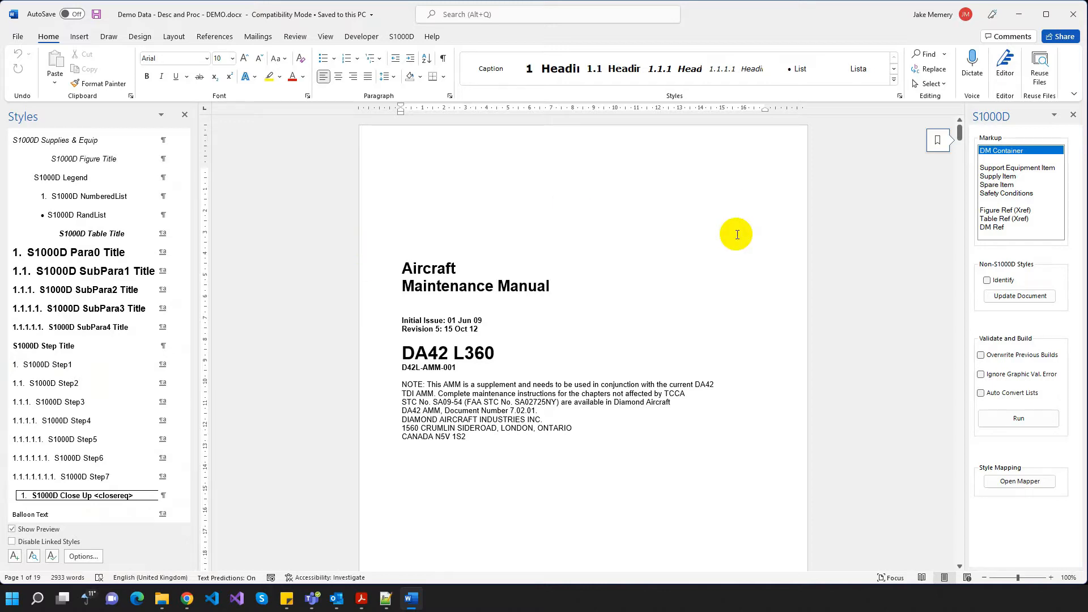
- Go to the Standard Practices - Airframe section and check which styles its title, Introduction heading, body text and bullets use
scroll(736, 234, down, 3)
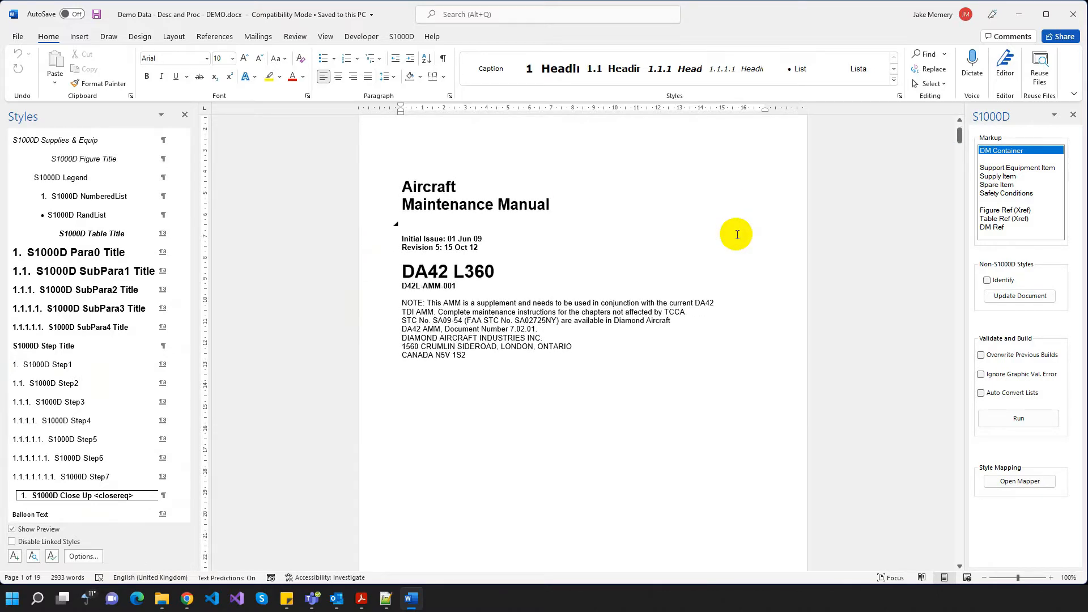
scroll(737, 235, down, 2)
drag(961, 140, 956, 206)
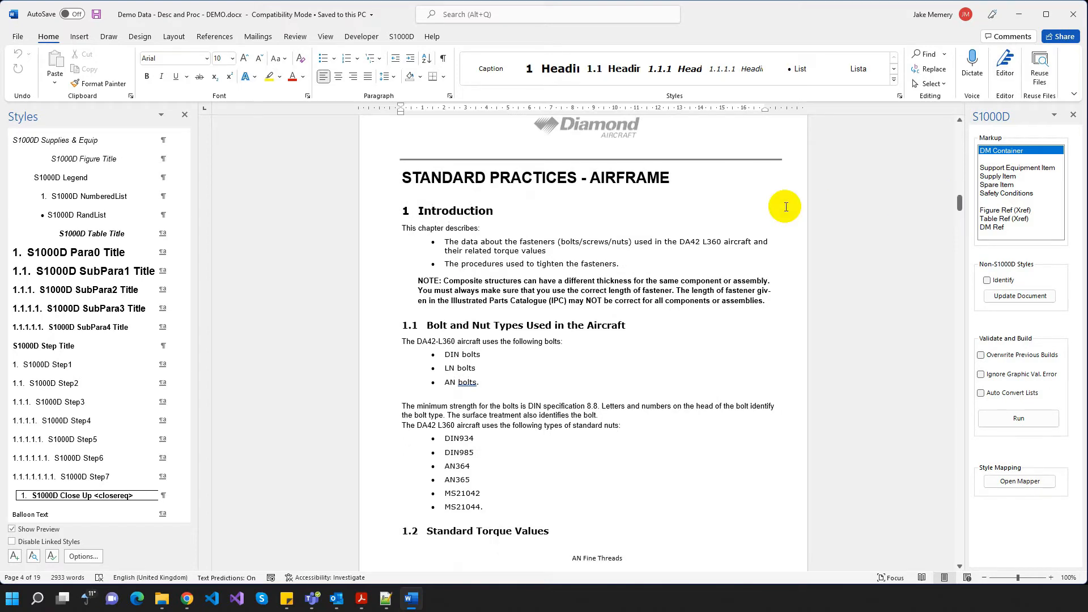
click(433, 211)
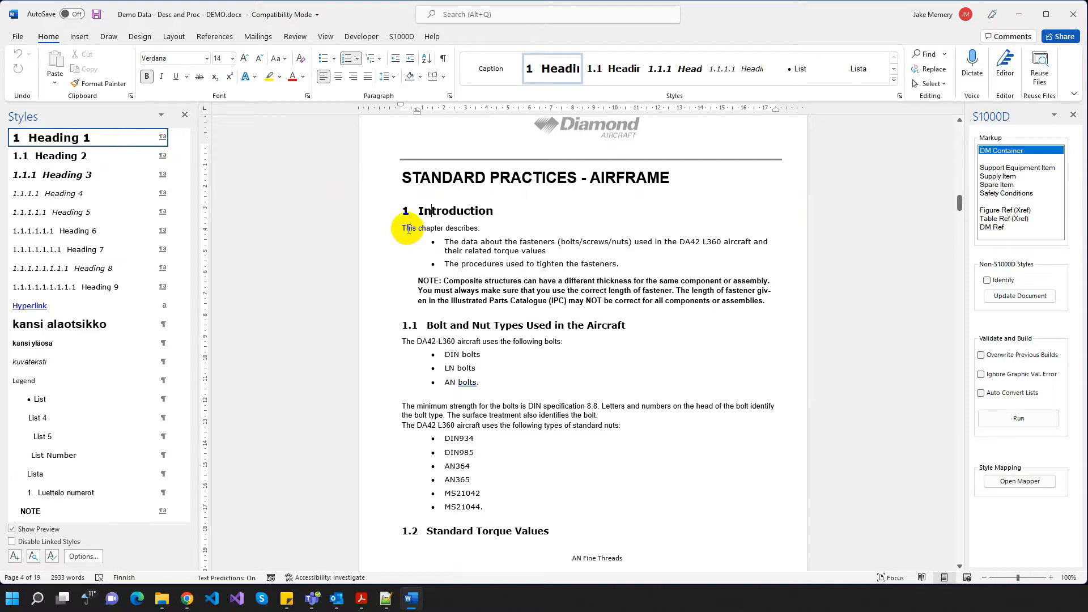
click(408, 229)
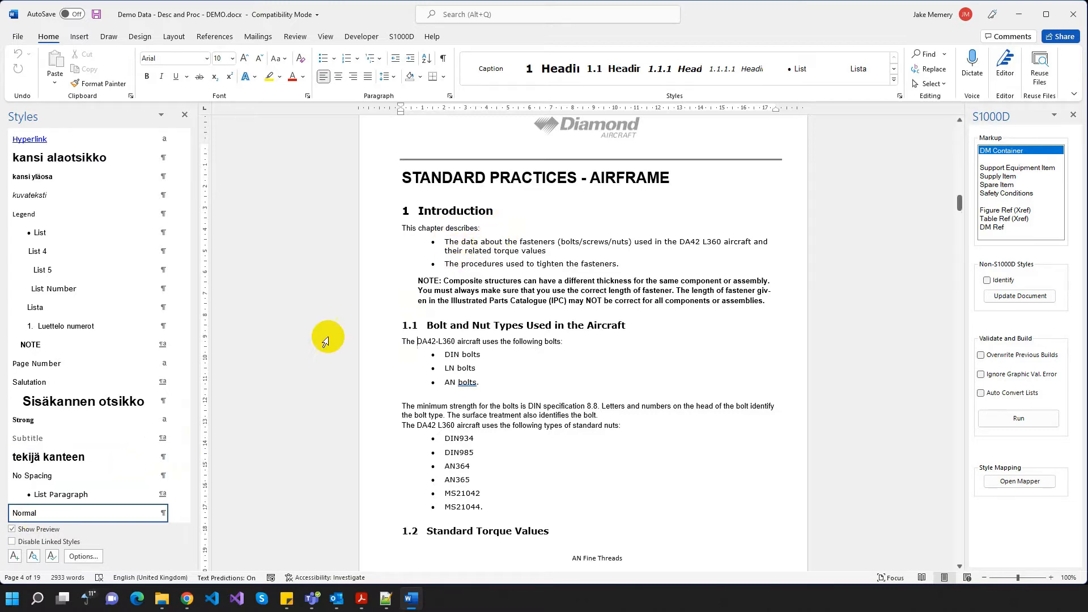
click(487, 243)
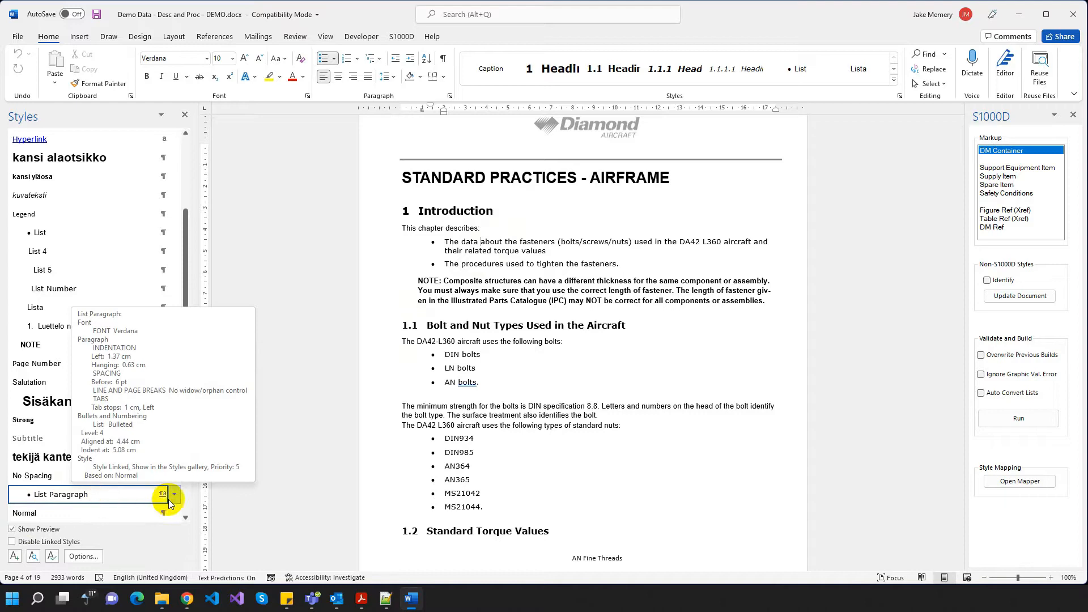
click(475, 178)
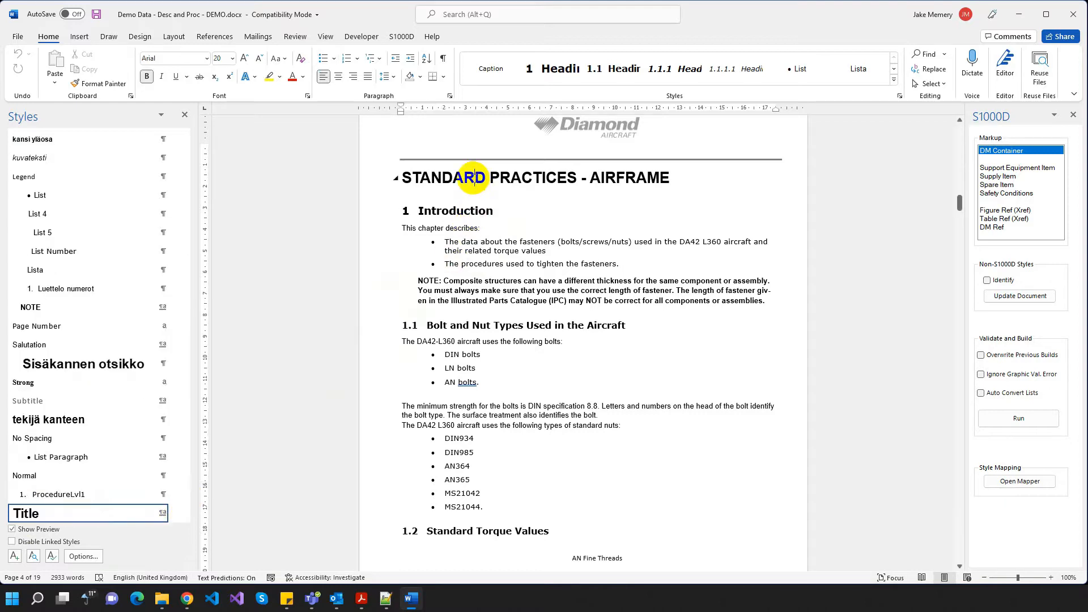
mouse_move(70, 511)
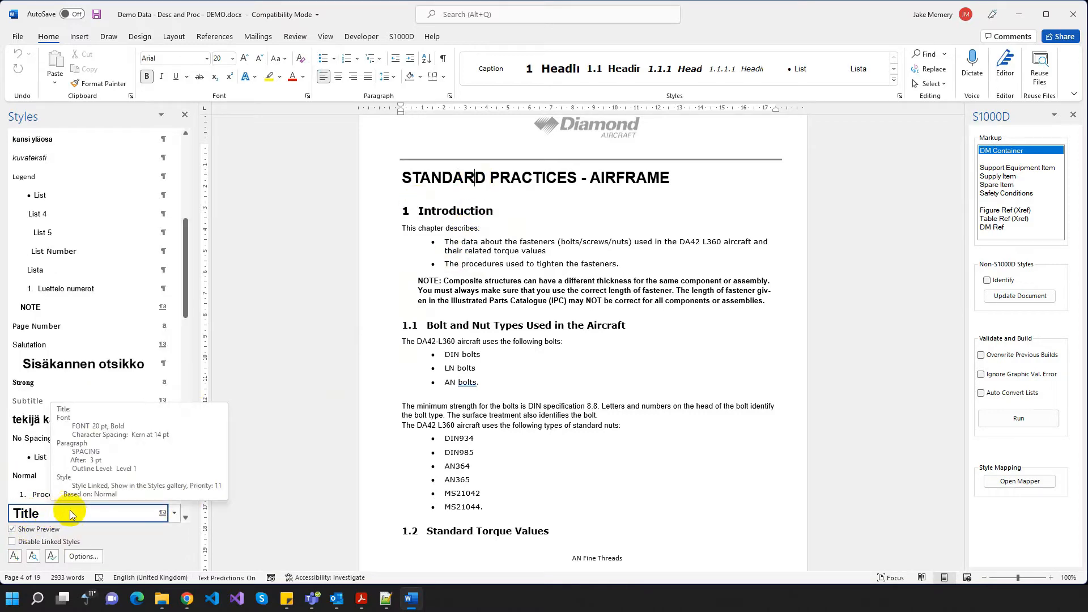
- Check which styles the heading 1.1 Bolt and Nut Types Used in the Aircraft and the NOTE paragraph use
click(441, 325)
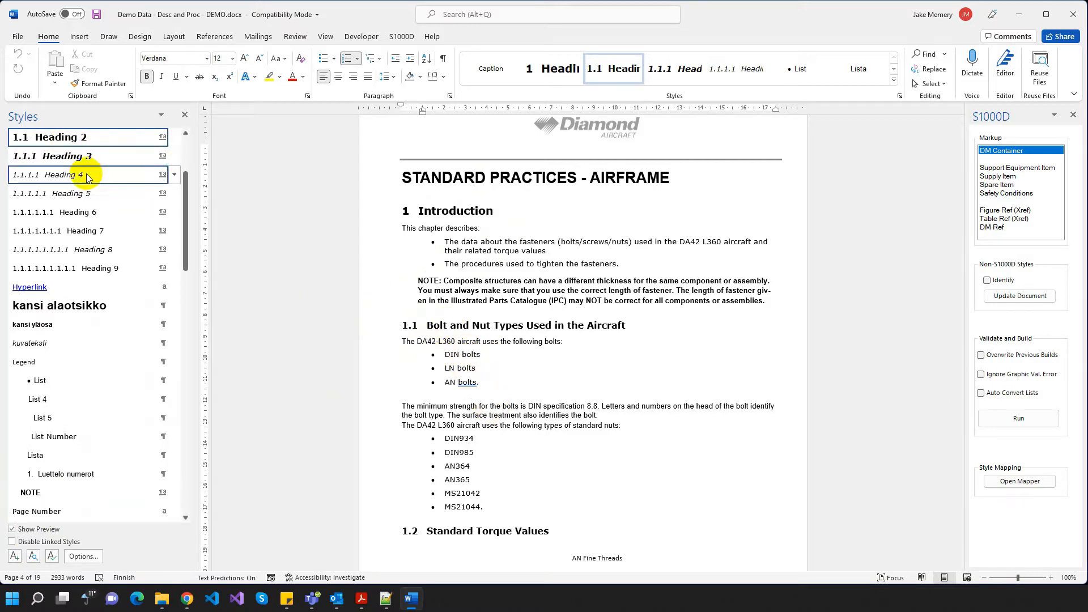
click(455, 283)
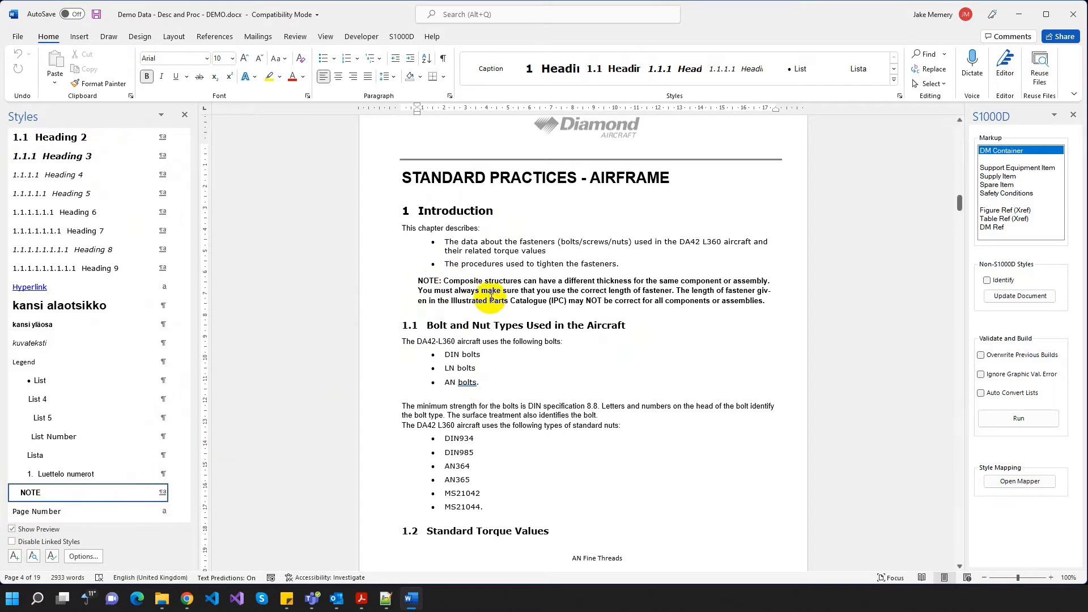
scroll(567, 341, down, 2)
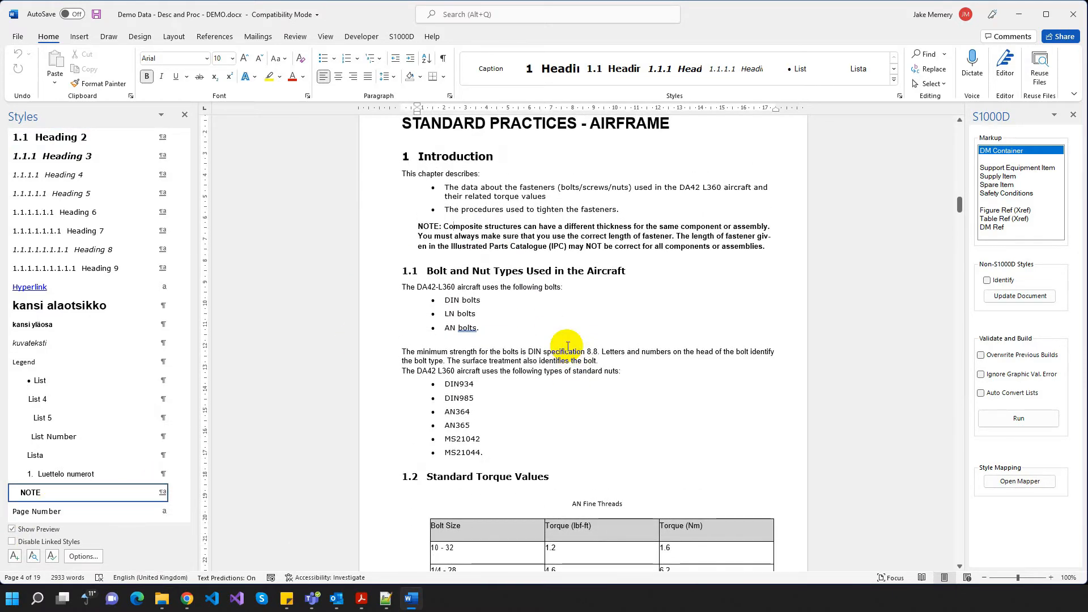
scroll(571, 344, up, 1)
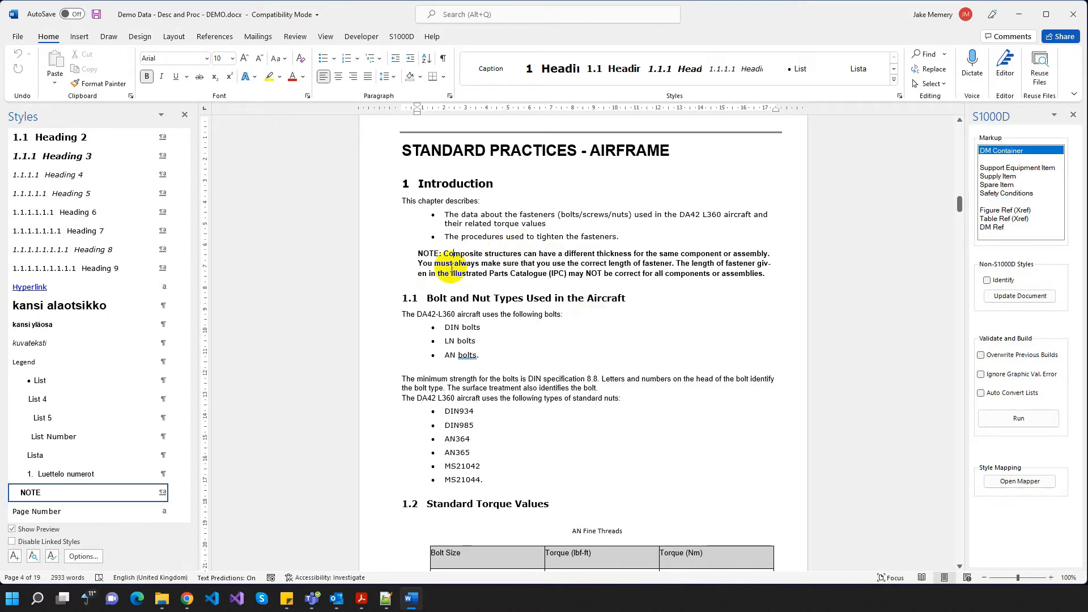
- Apply the S1000D Para0 Title style to the Introduction heading and S1000D ParaText to the sentence beneath it
click(438, 186)
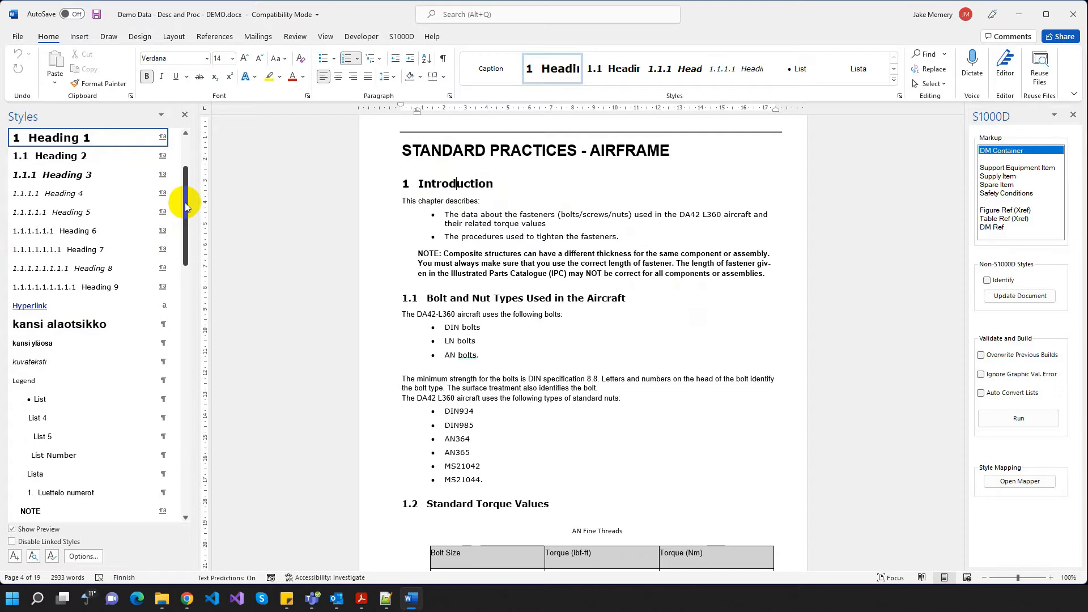
drag(177, 205, 161, 400)
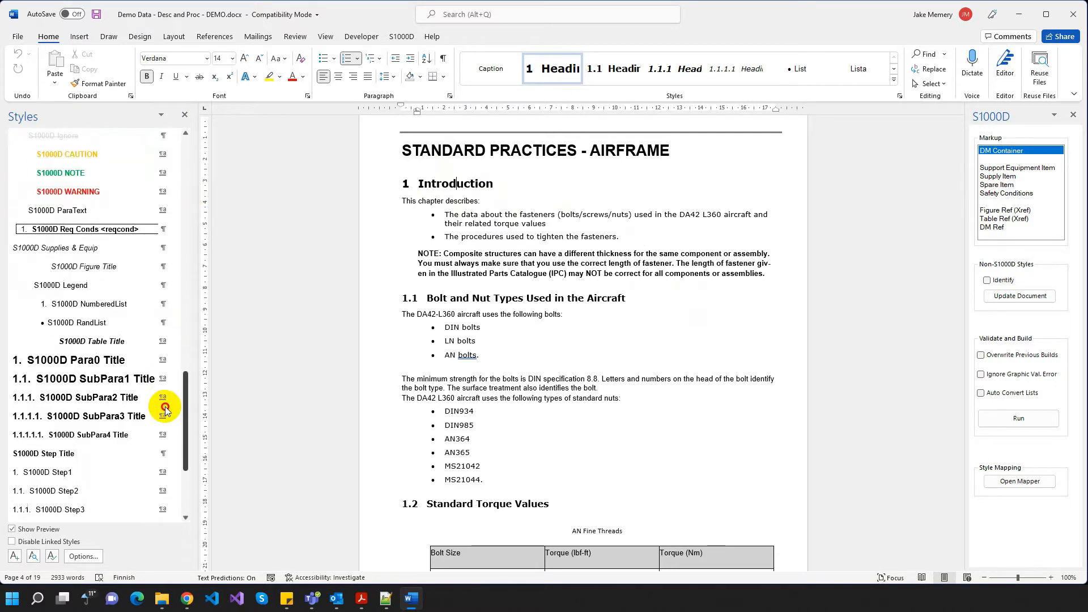
click(98, 364)
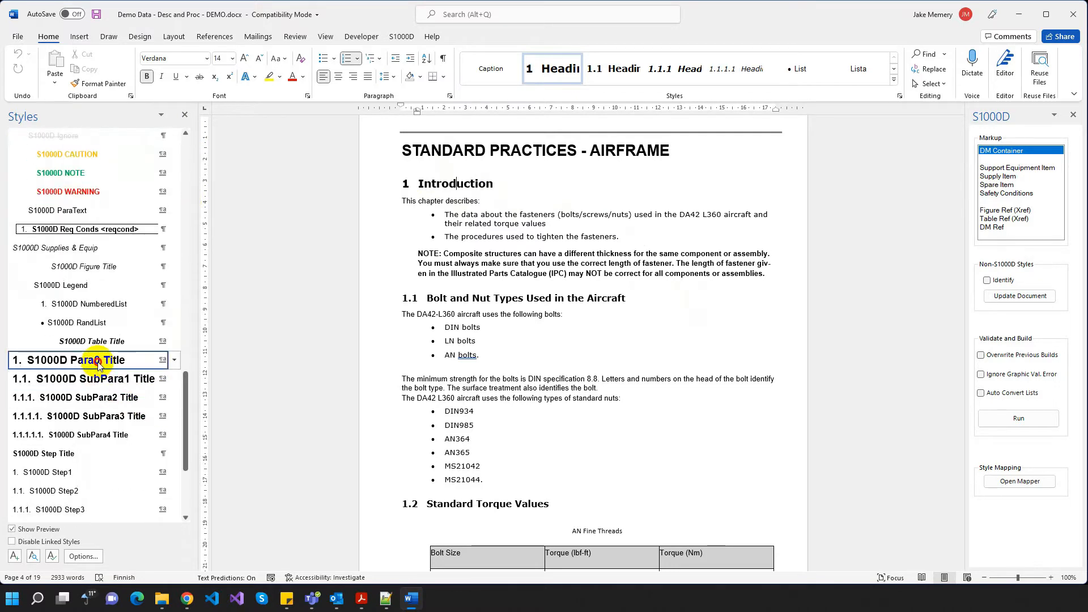
click(429, 189)
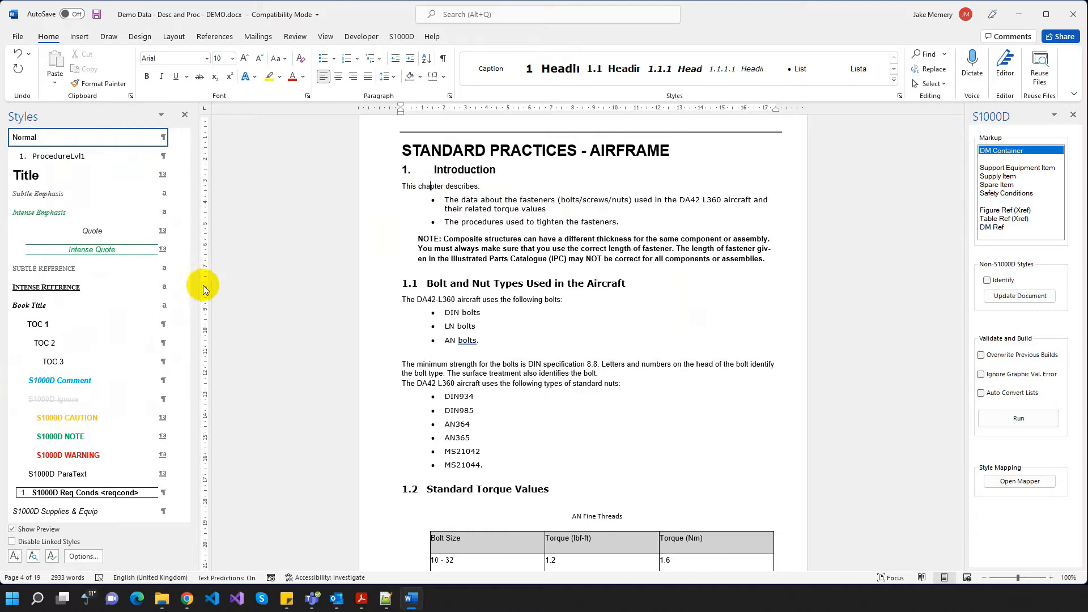
drag(189, 318, 160, 381)
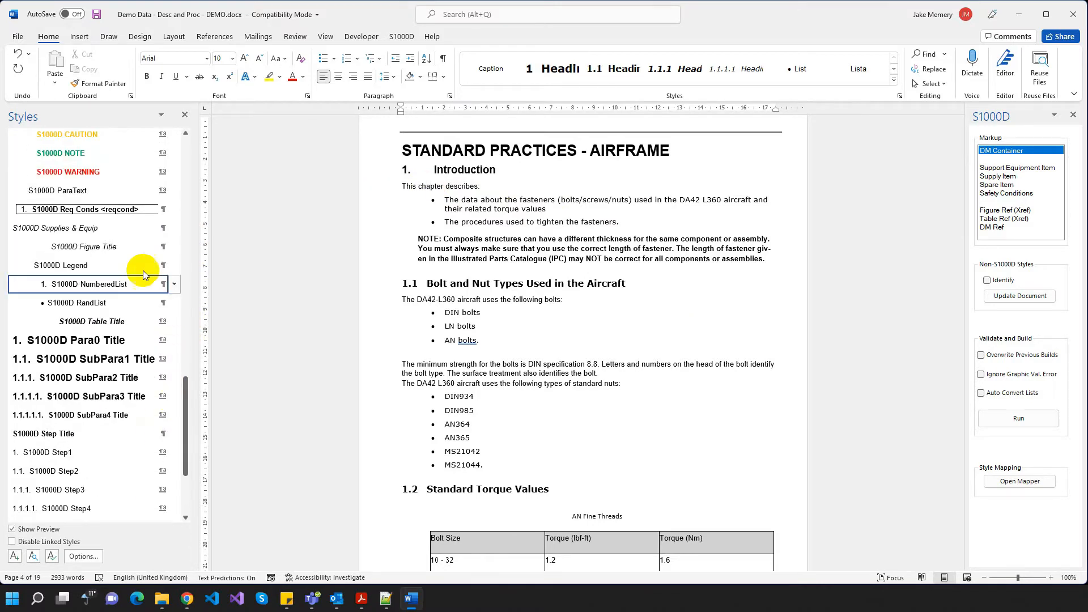
click(78, 190)
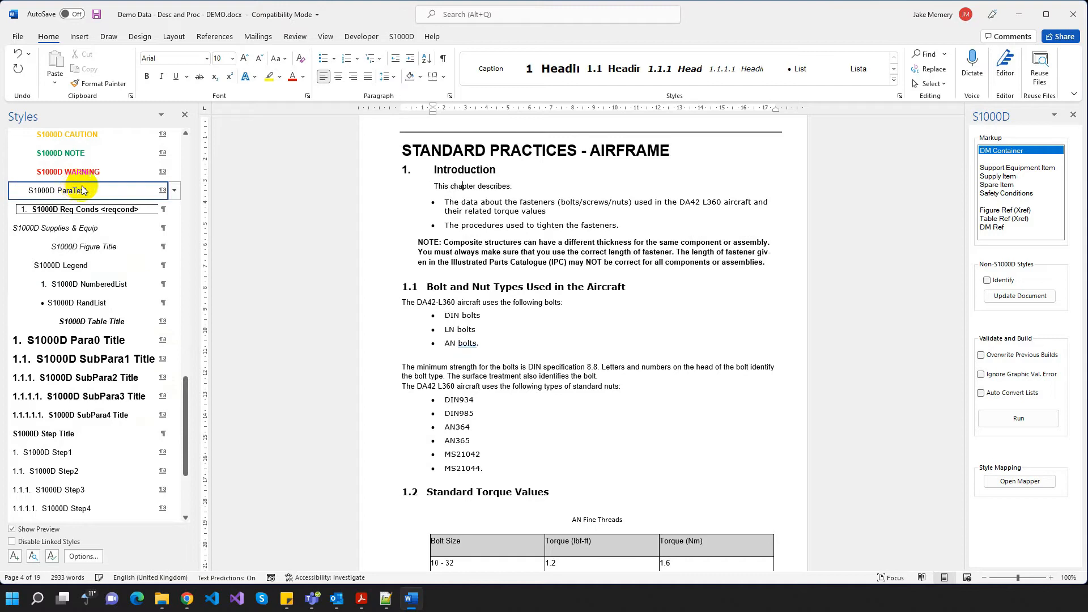
- Apply the S1000D RandList style to the two bullets under the Introduction
click(449, 205)
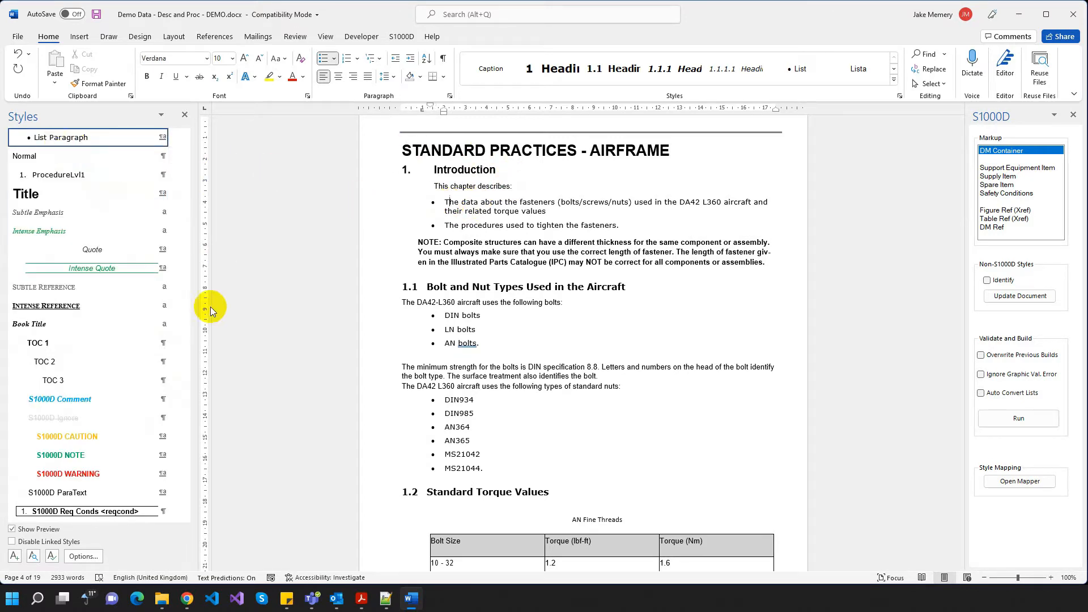
drag(444, 204, 453, 225)
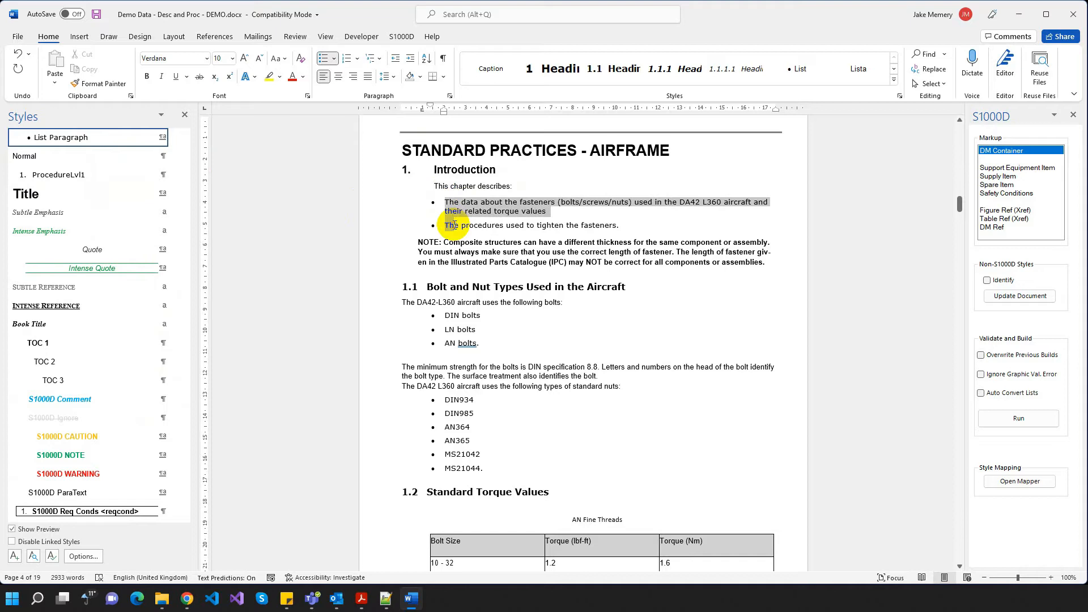
drag(184, 317, 186, 379)
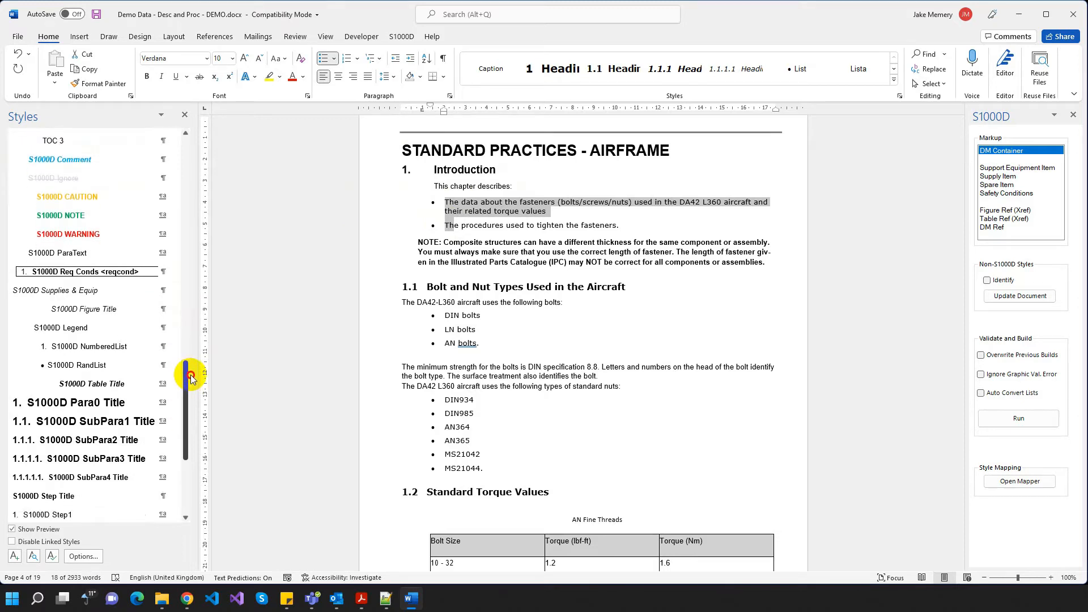
click(96, 366)
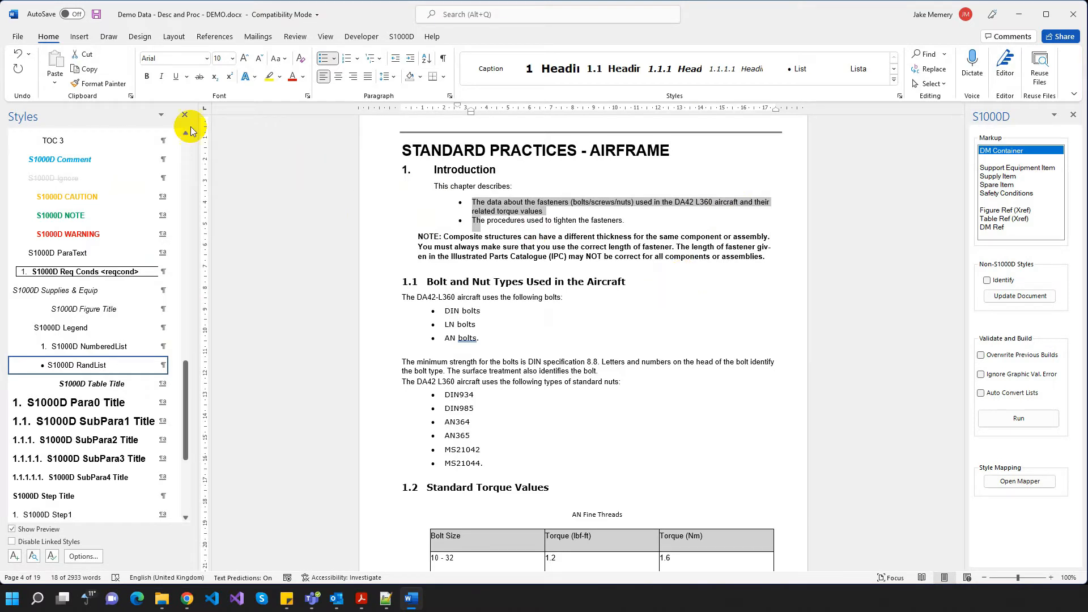
- Undo the three individual style changes made in the Introduction section
click(17, 54)
click(17, 55)
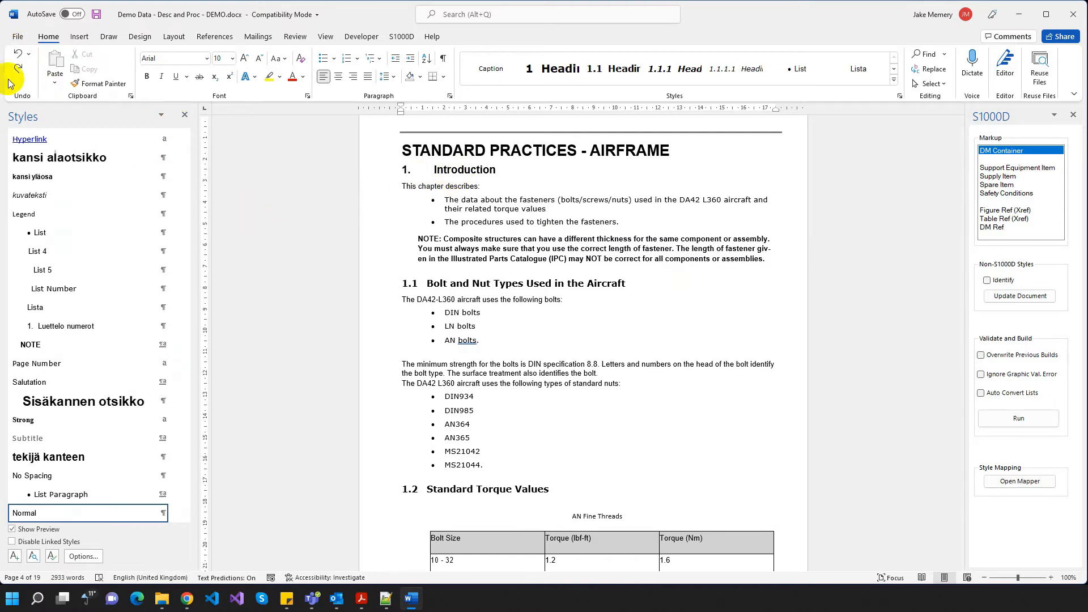
click(17, 55)
- Select every Heading 1 instance in the document and apply the S1000D Para0 Title style to them all
click(475, 155)
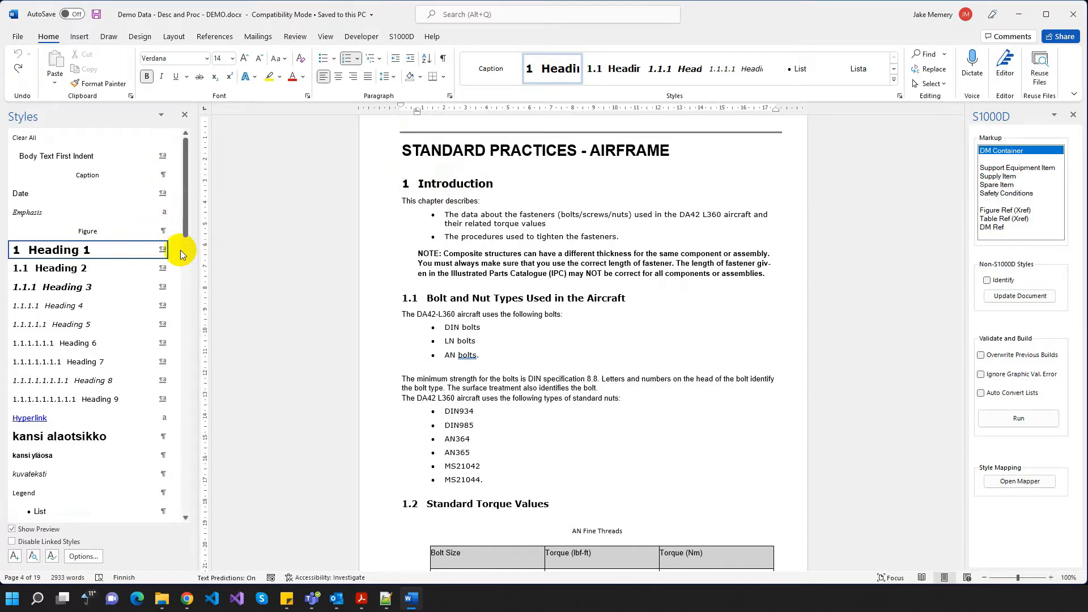
click(175, 250)
click(80, 303)
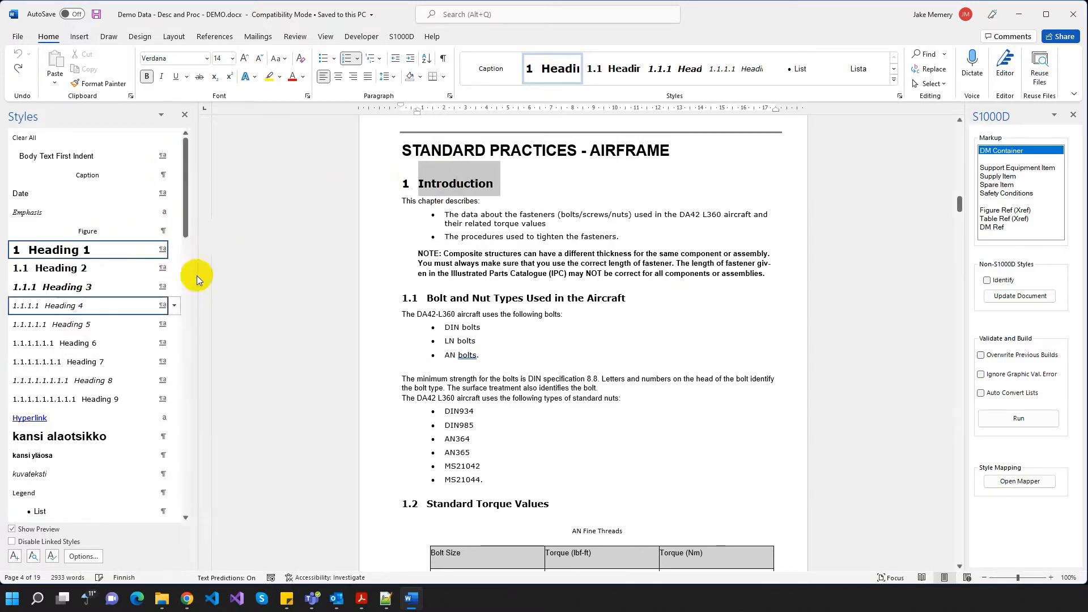
mouse_move(959, 208)
mouse_down()
mouse_move(956, 266)
mouse_move(957, 161)
mouse_move(952, 208)
mouse_up()
scroll(185, 220, down, 1)
drag(185, 220, 198, 432)
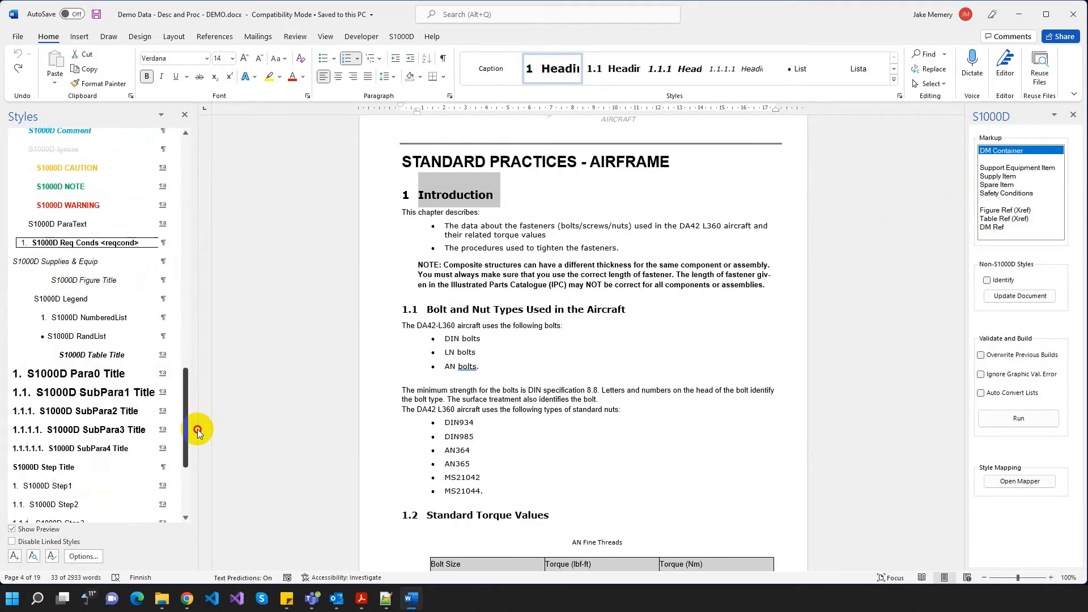
click(93, 374)
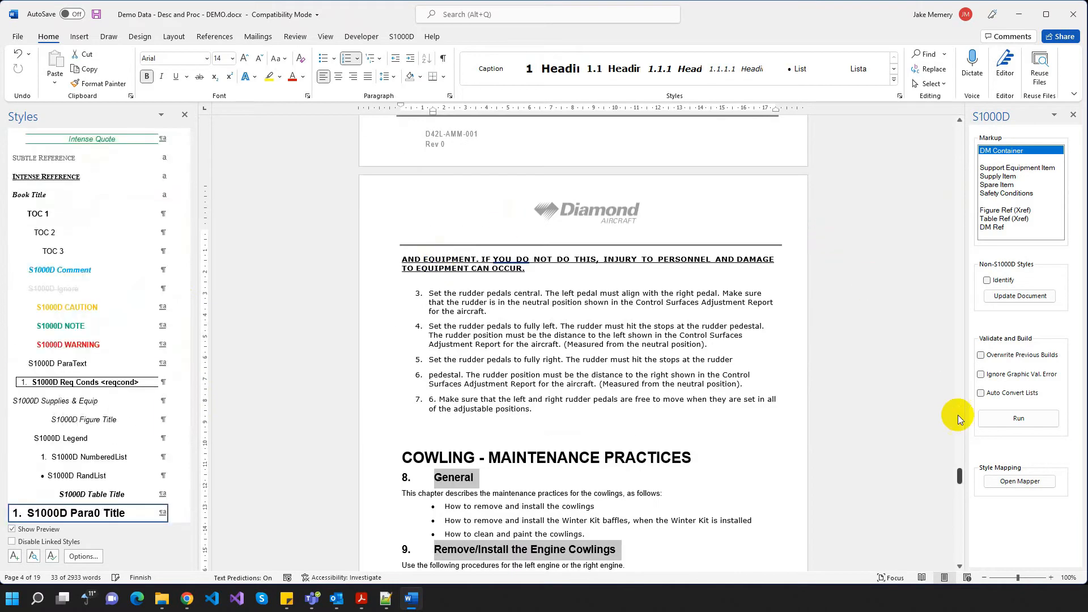
- Select all text in the Normal style, starting from the Introduction sentence, and restyle it as S1000D ParaText
drag(960, 481, 948, 207)
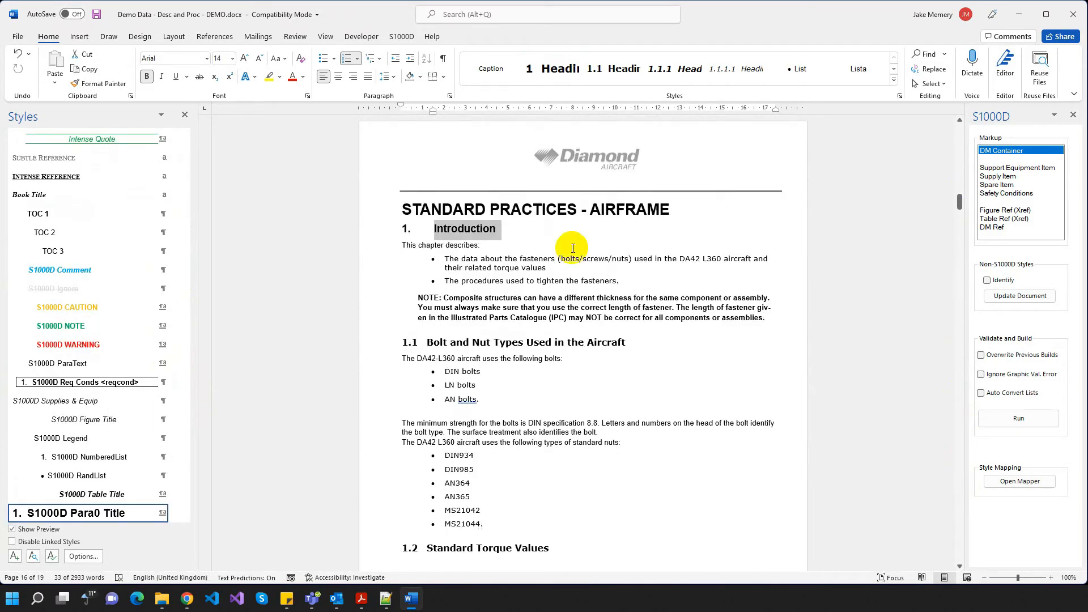
click(411, 245)
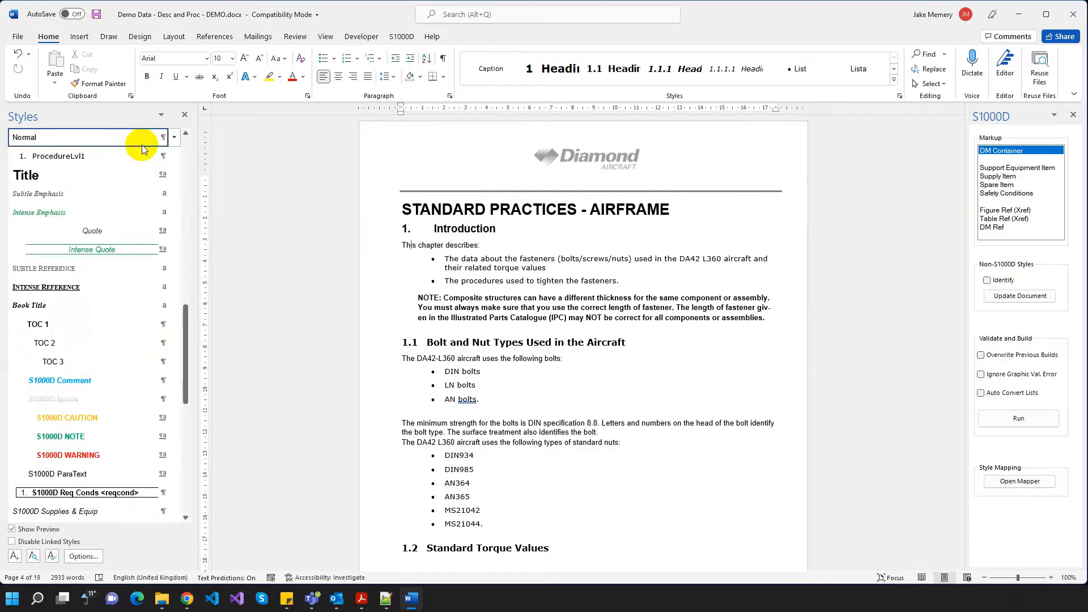
click(173, 139)
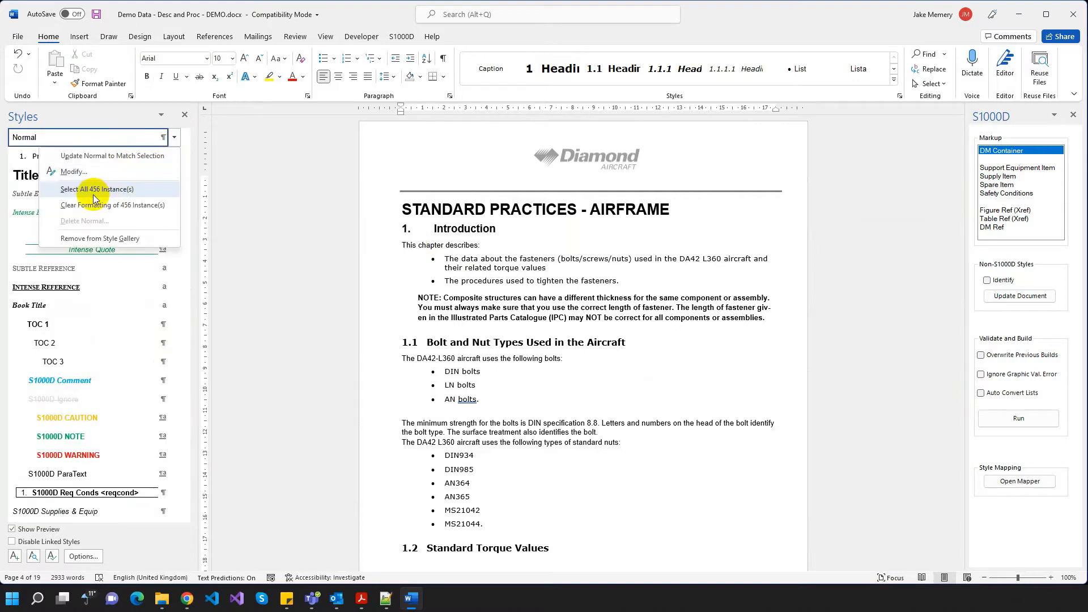
click(134, 189)
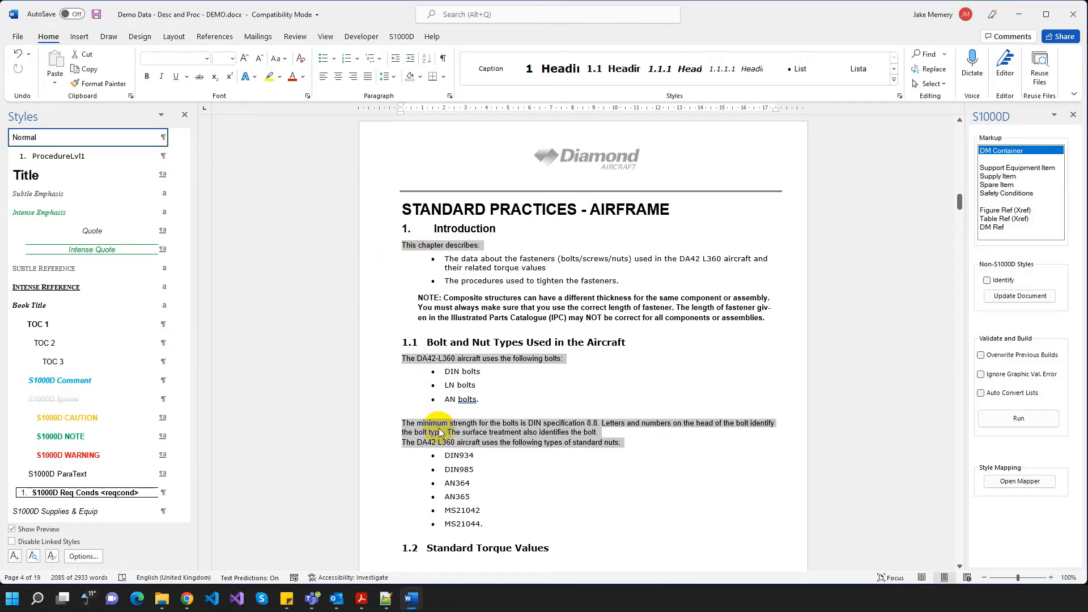
scroll(528, 278, down, 3)
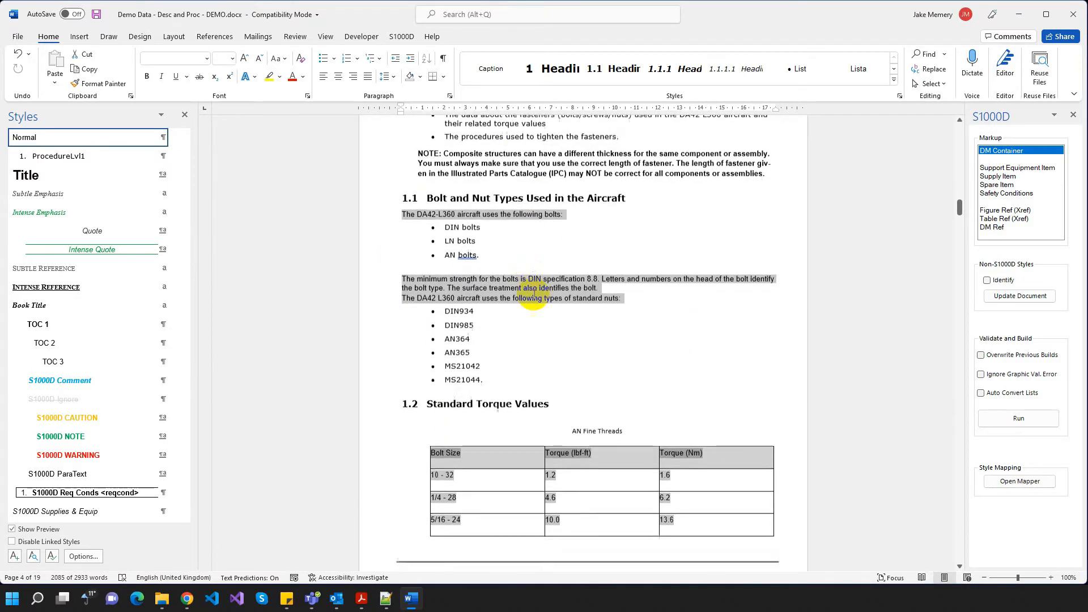
scroll(528, 297, up, 2)
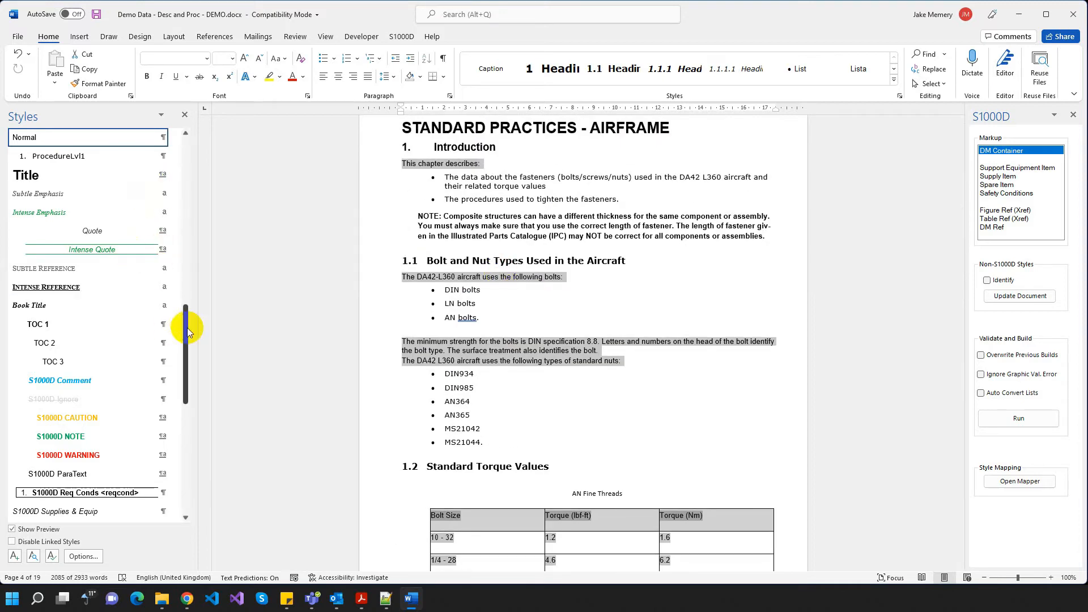
drag(186, 327, 122, 359)
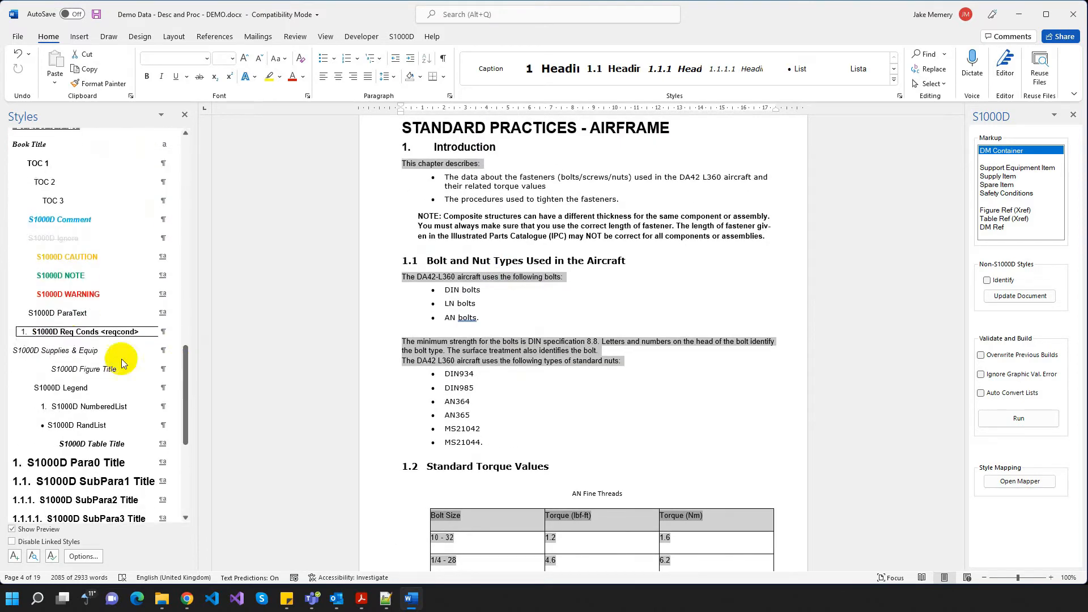
click(72, 319)
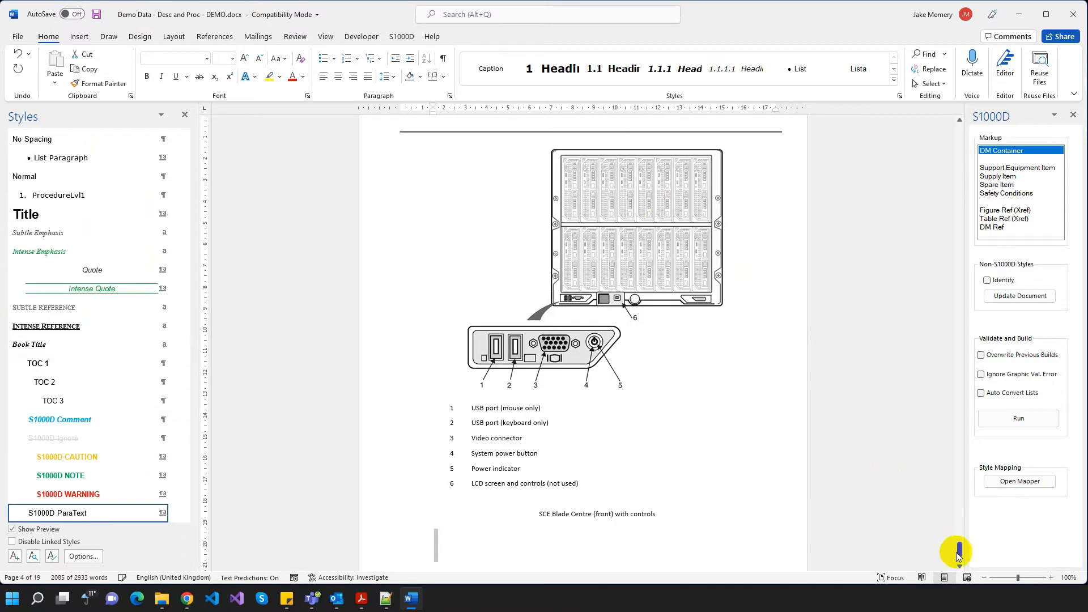
- Select all List Paragraph instances, starting from the Introduction bullets, and apply the S1000D RandList style to them
drag(959, 549, 967, 198)
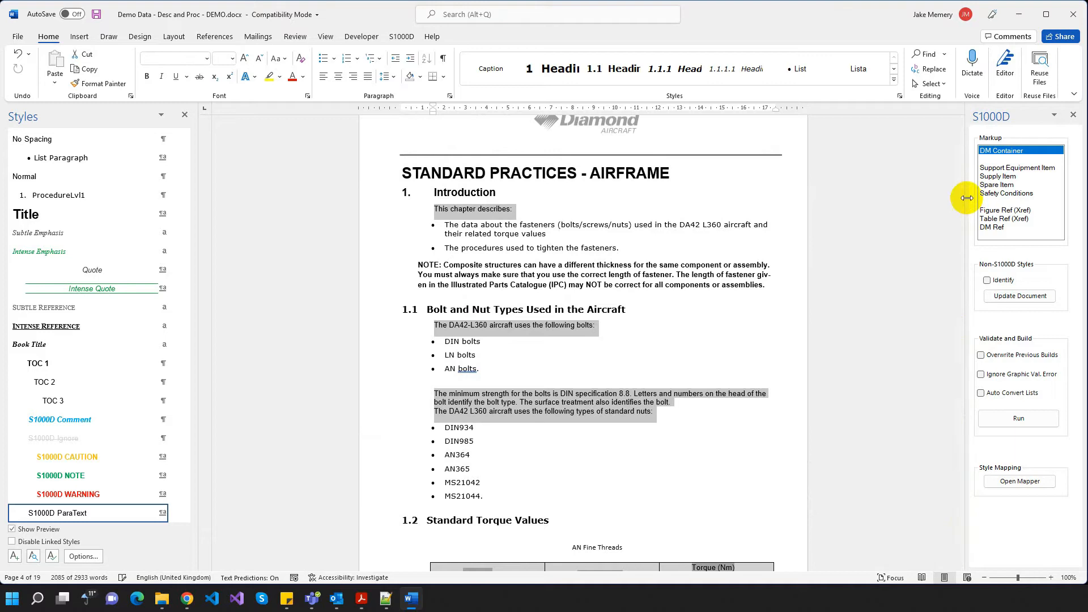
click(463, 228)
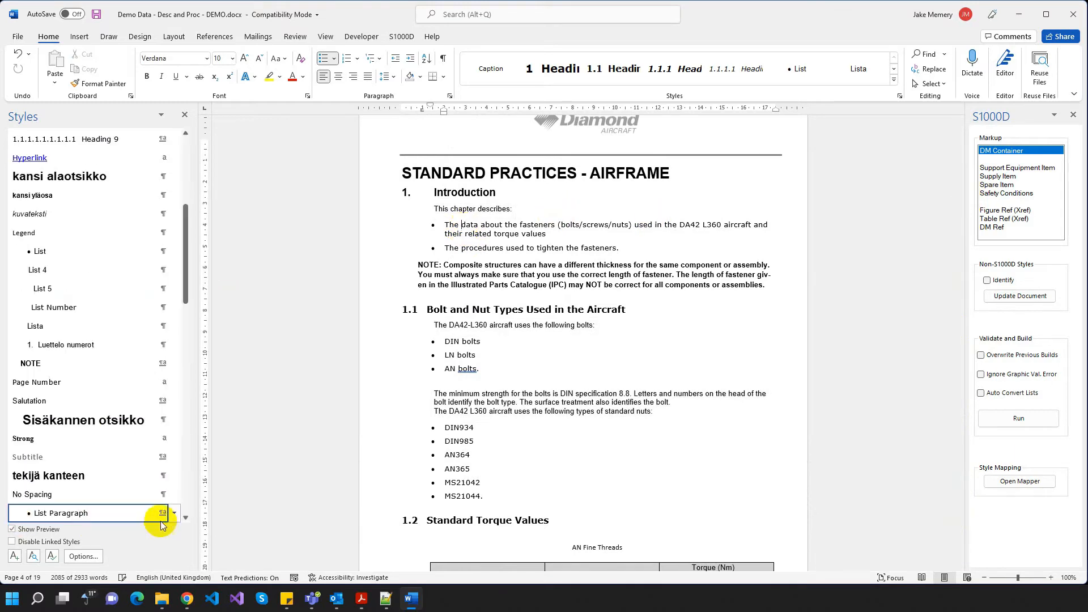
click(175, 514)
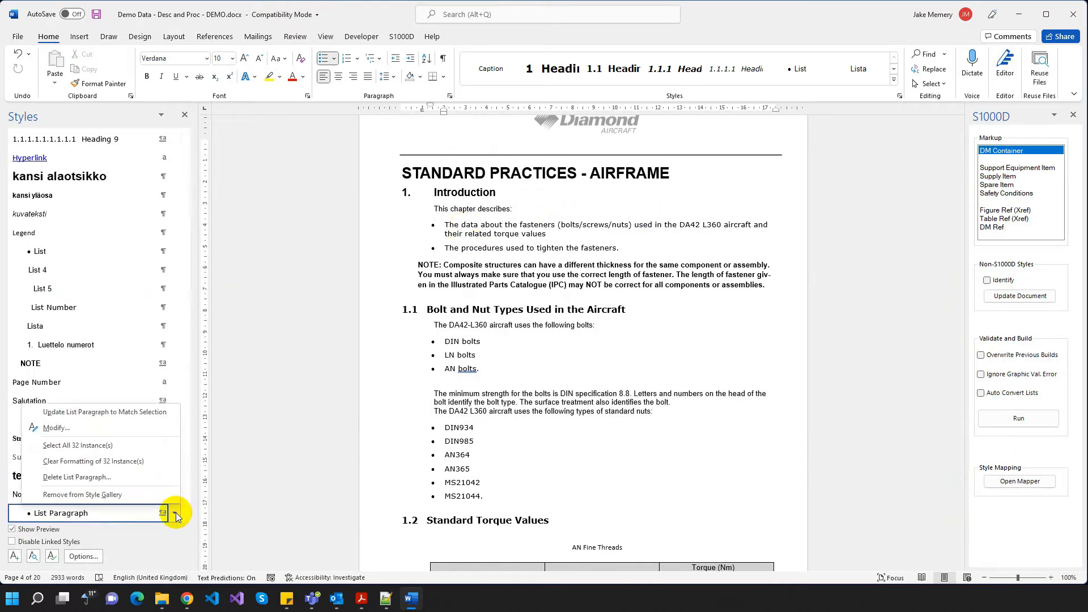
click(93, 447)
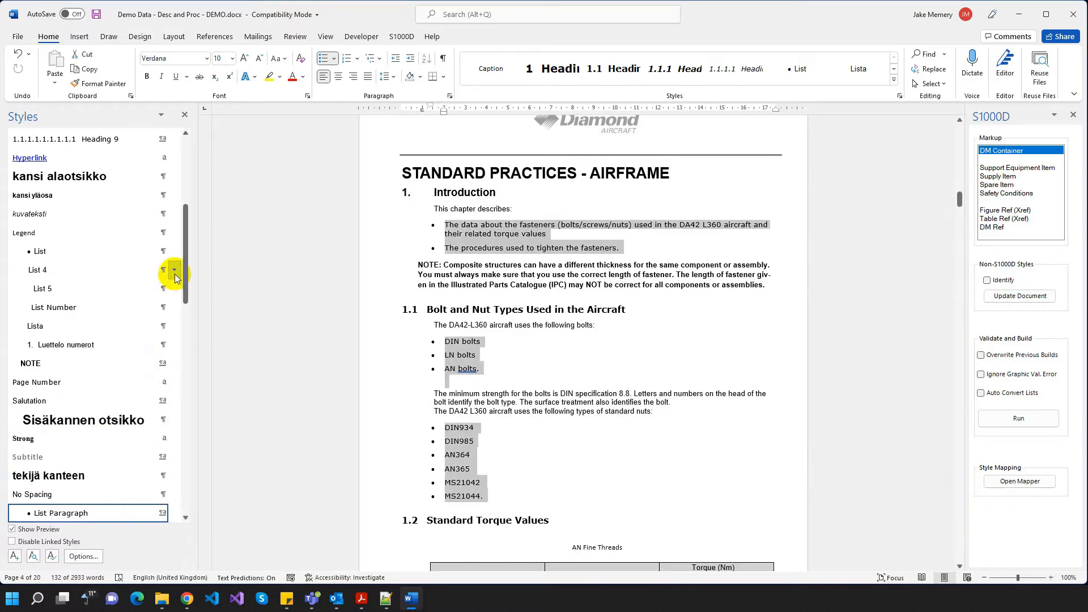
drag(185, 258, 189, 400)
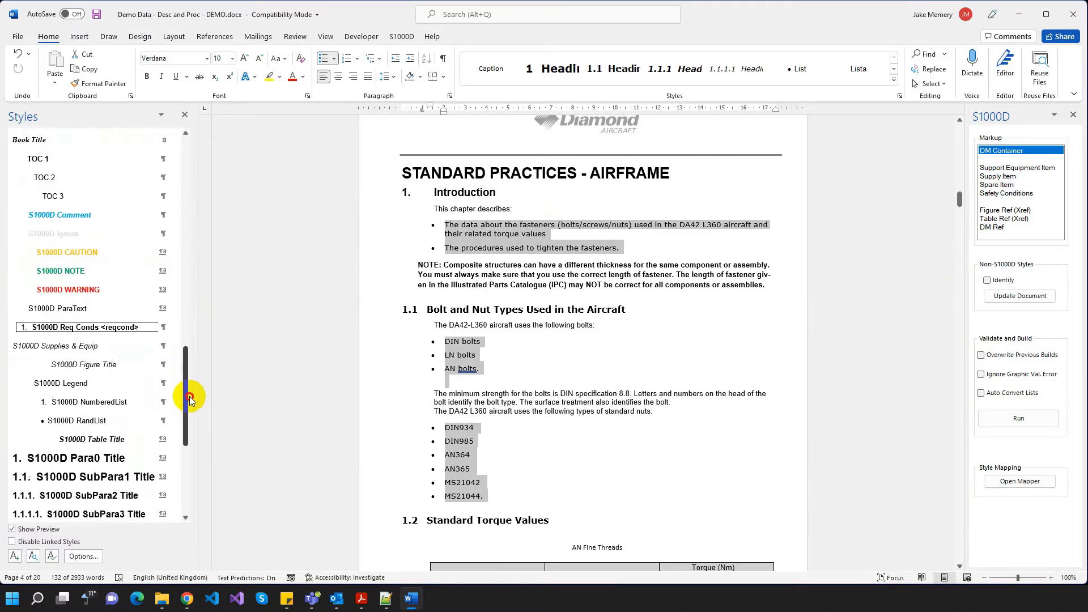
click(93, 422)
- Select all NOTE style instances, starting from the composite structures note in the Introduction, and apply the S1000D NOTE style to them
drag(958, 504, 951, 199)
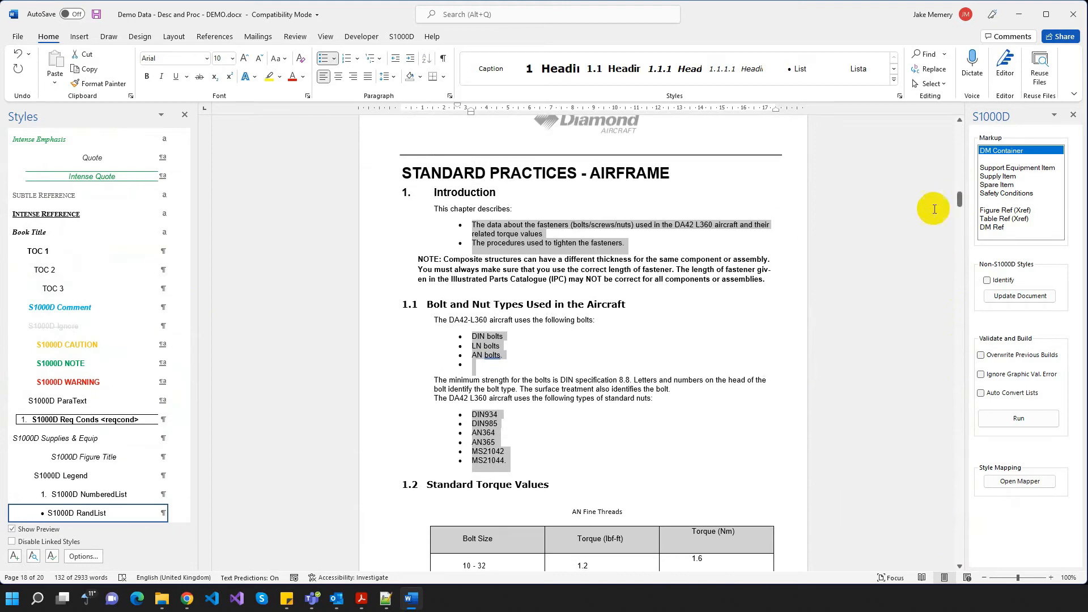
click(446, 259)
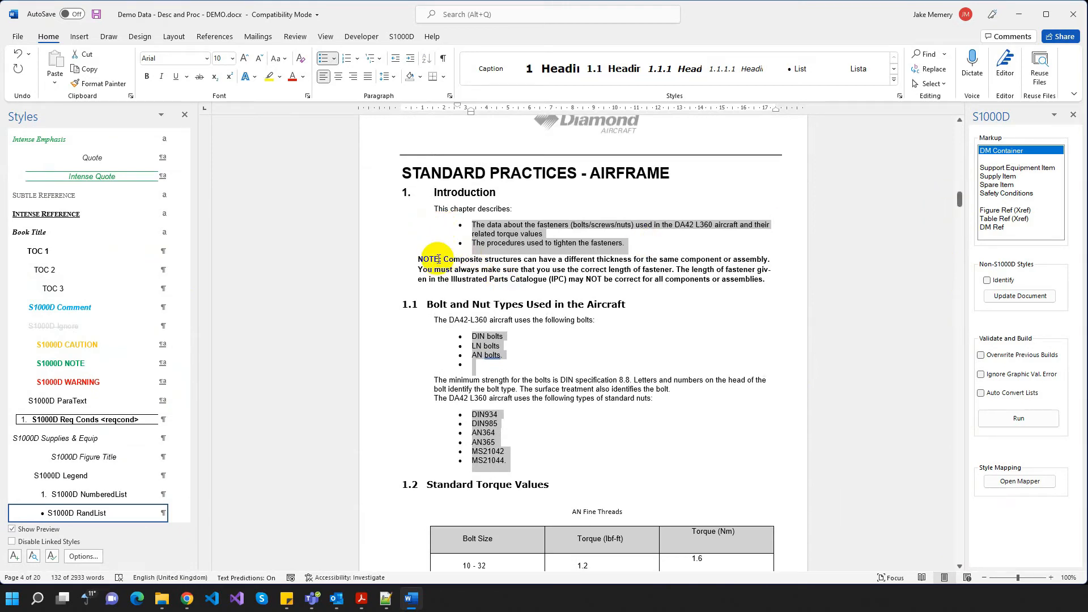
click(439, 259)
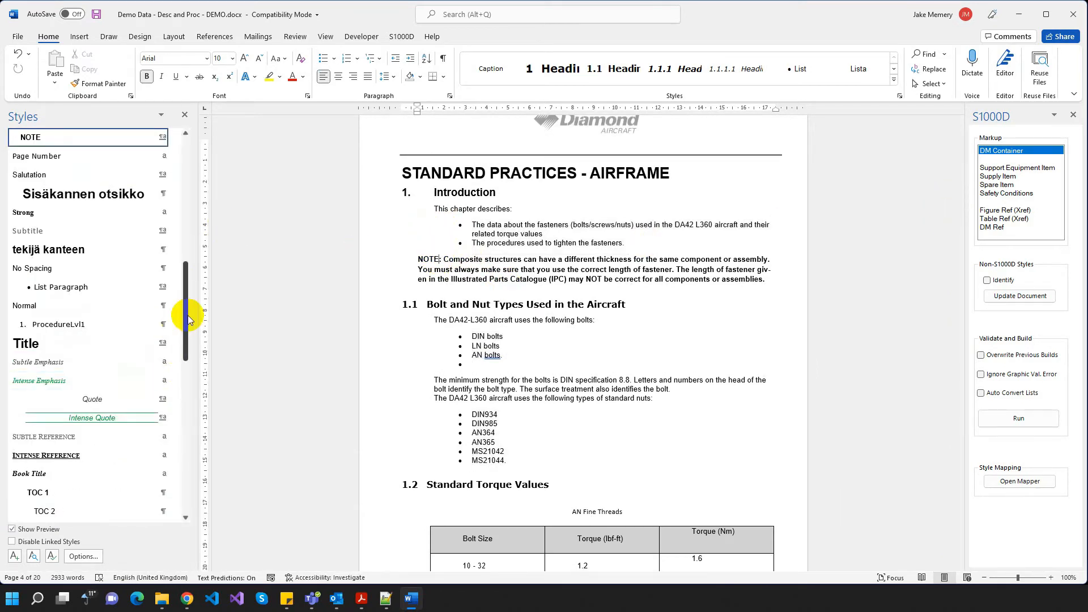
scroll(189, 319, down, 4)
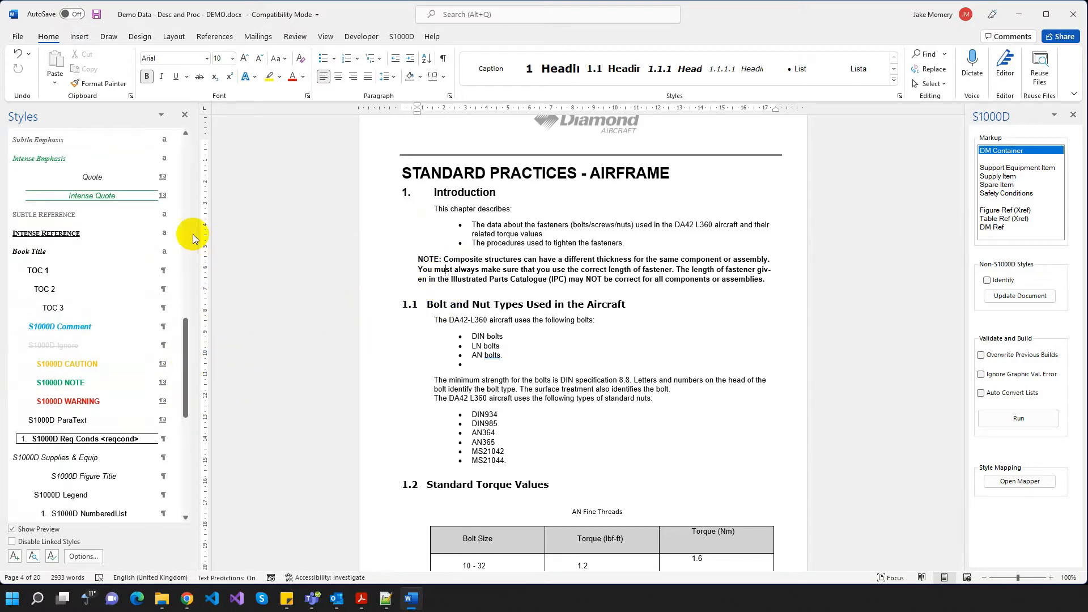
drag(187, 351, 183, 266)
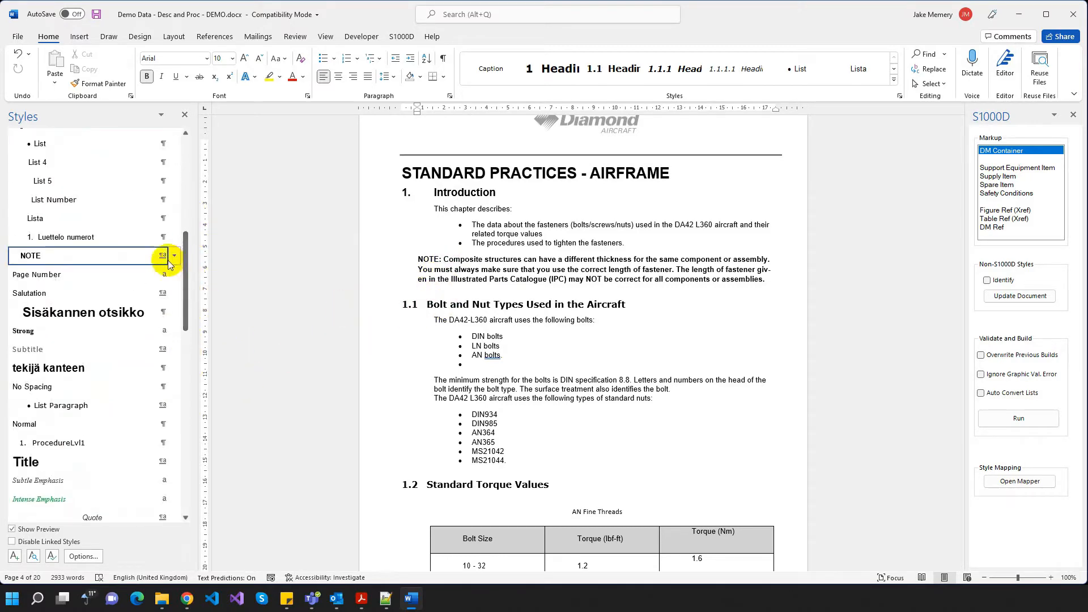
click(174, 255)
click(152, 306)
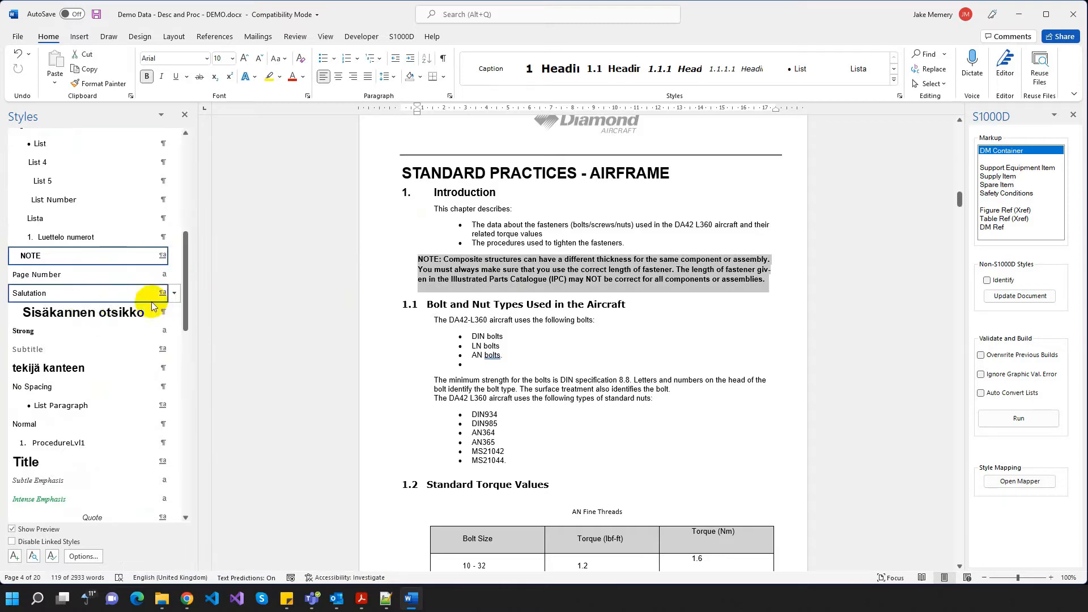
scroll(175, 248, down, 6)
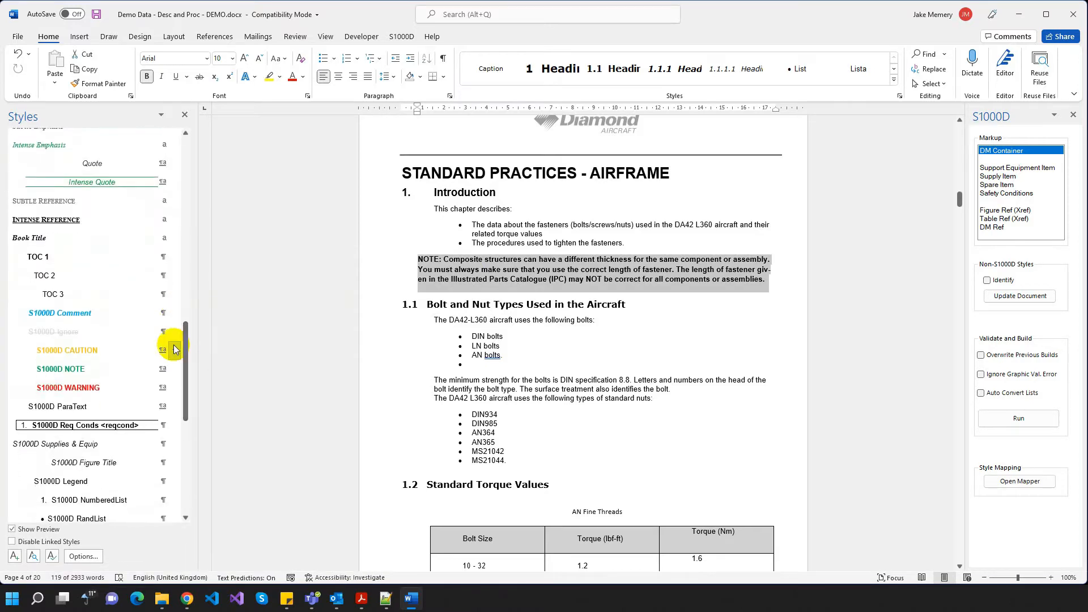
click(68, 369)
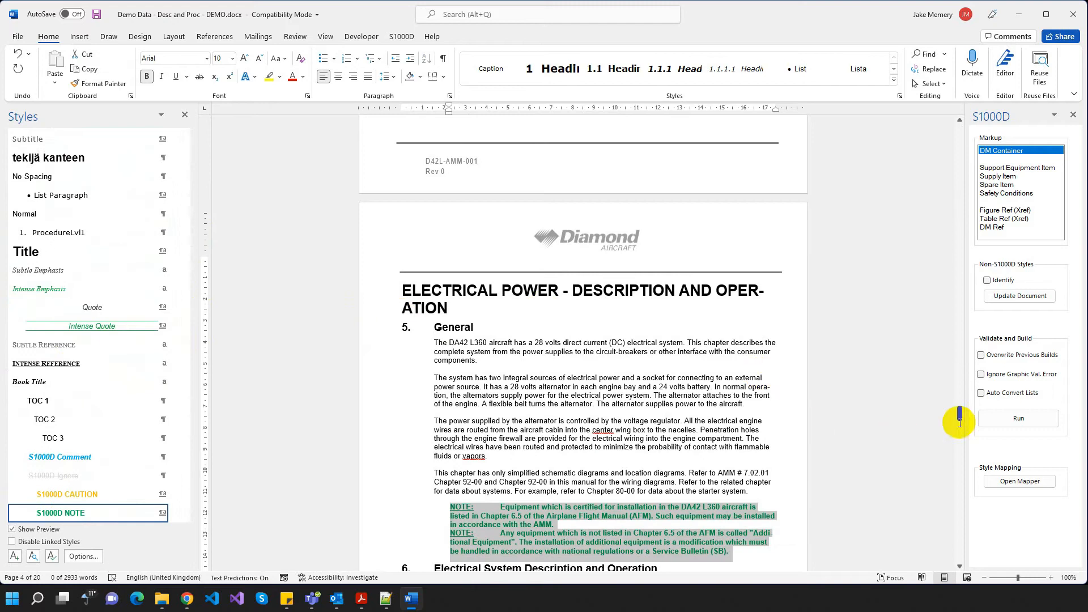
- Select all Heading 2 instances, starting from Bolt and Nut Types Used in the Aircraft, and apply the S1000D SubPara1 Title style
drag(961, 416, 958, 200)
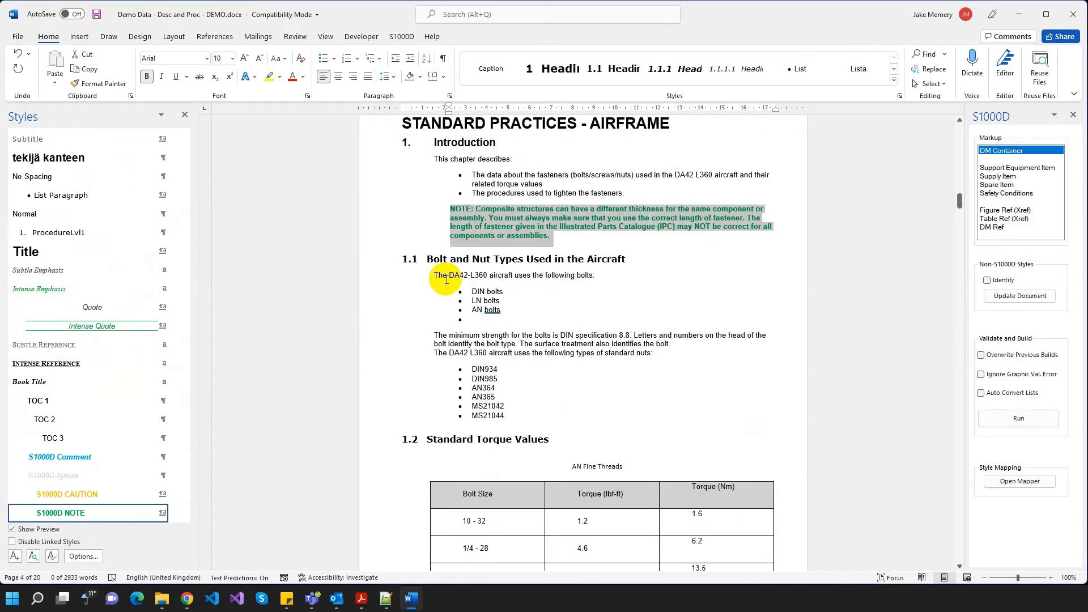
click(448, 261)
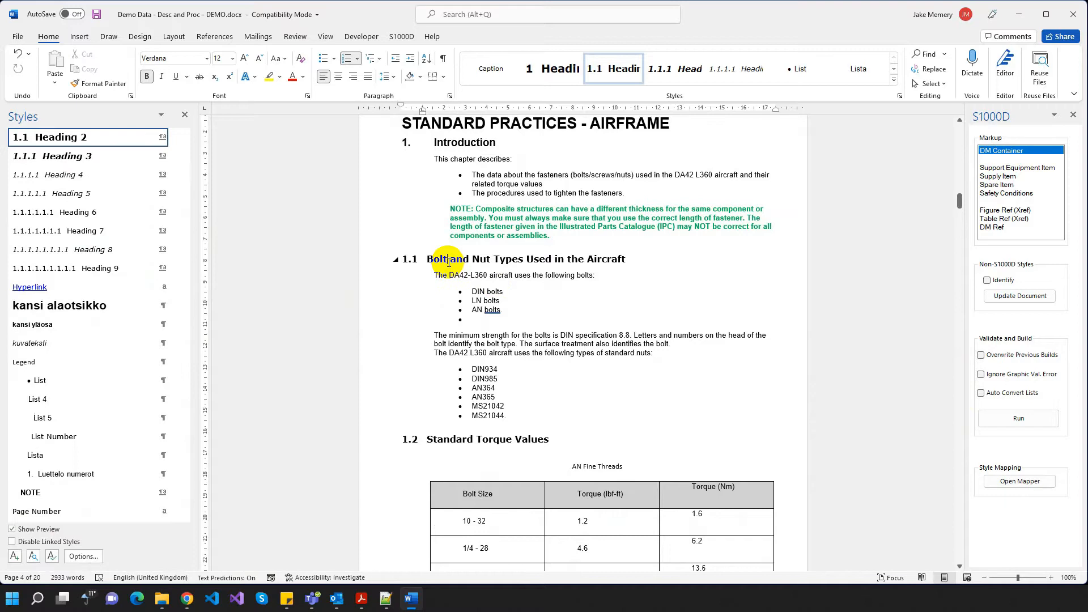
click(174, 137)
click(110, 189)
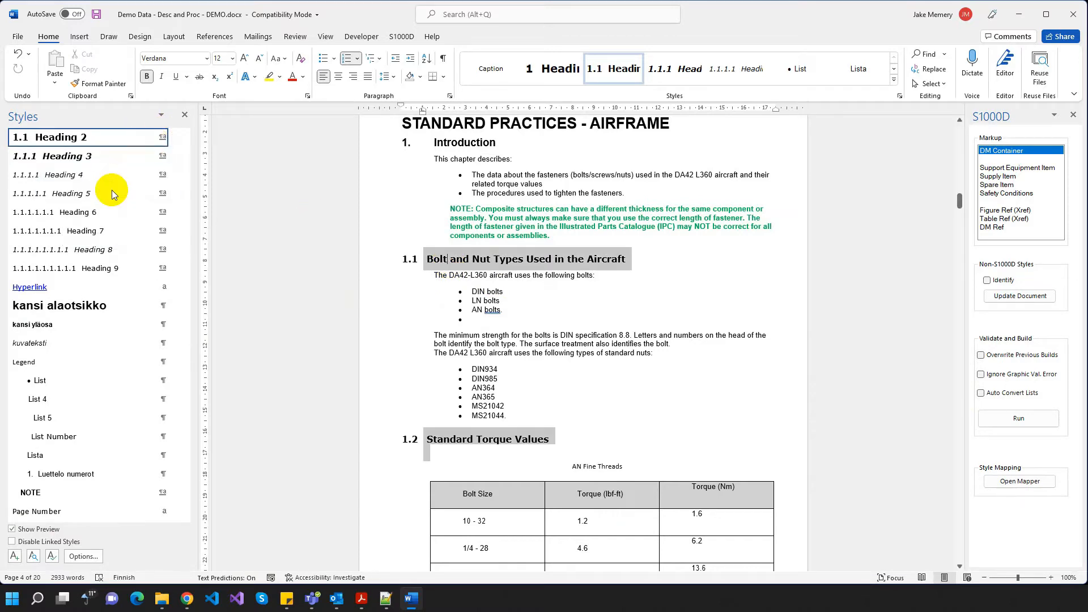
drag(187, 223, 174, 419)
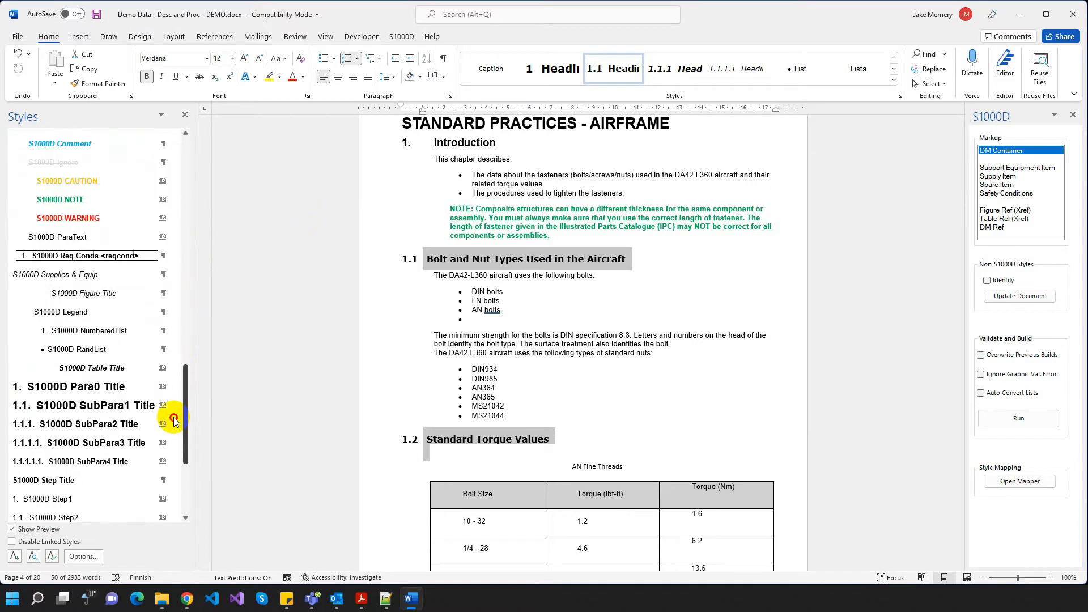
click(74, 405)
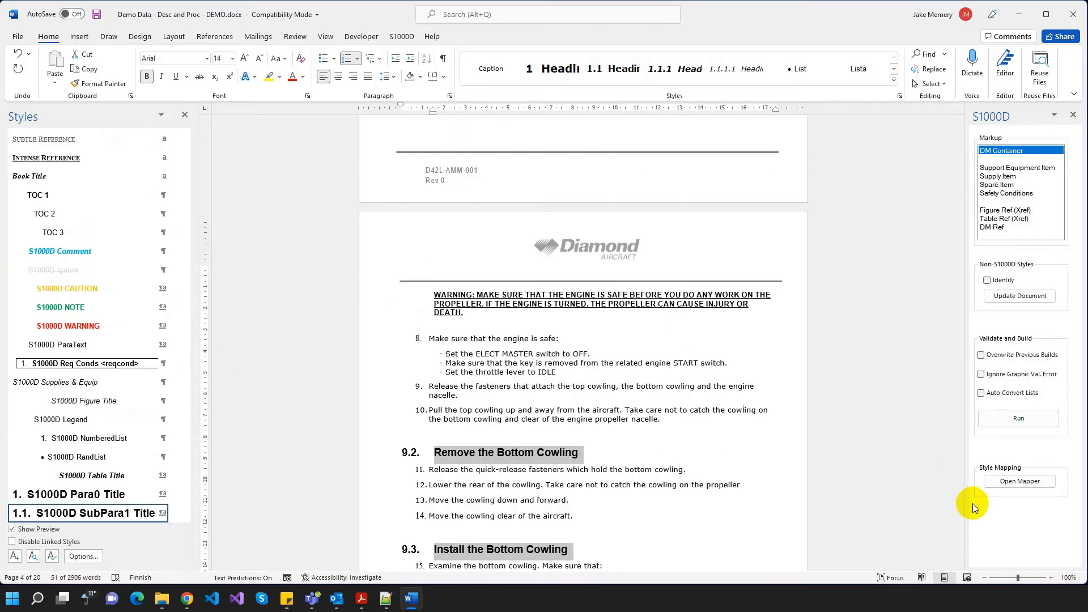
- Check the styles applied to the headings, paragraphs and bullets from section 1.1 through the General heading of Interior Placards and Markings
drag(960, 499, 942, 204)
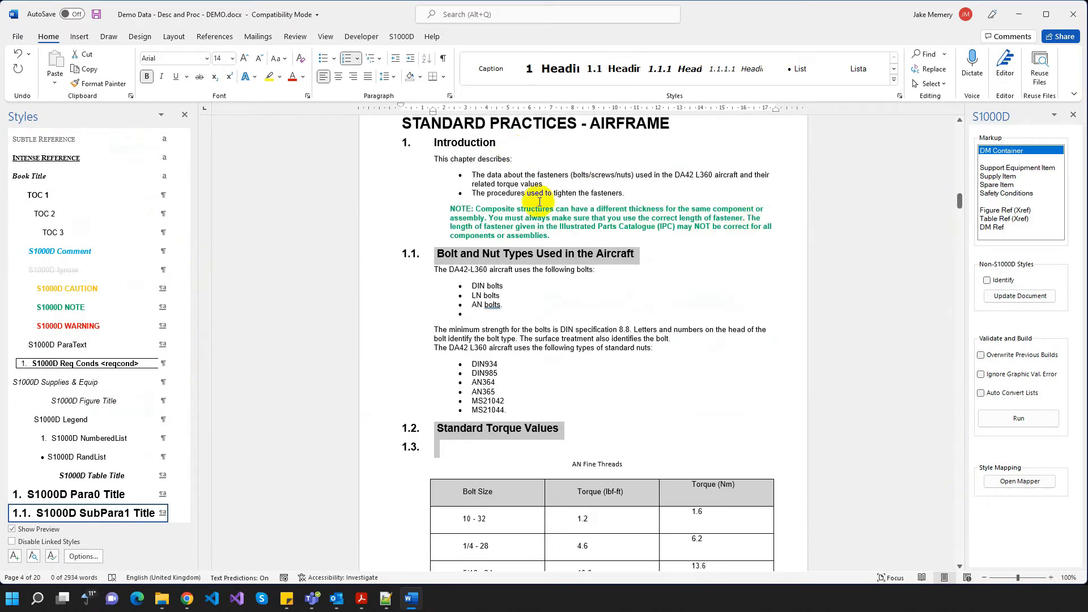
click(495, 269)
click(490, 291)
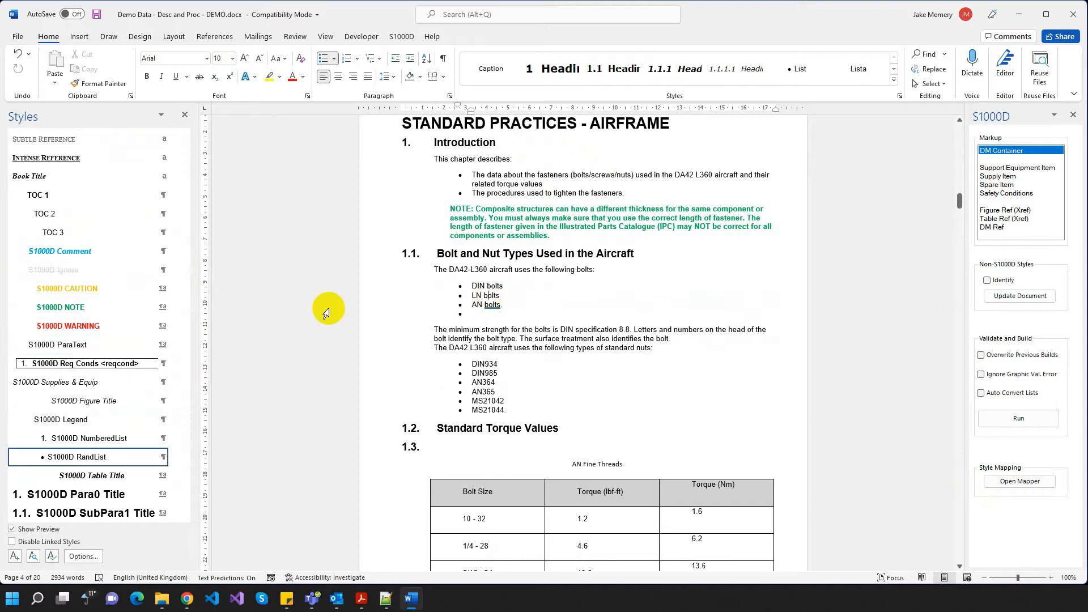
scroll(471, 234, down, 3)
click(461, 248)
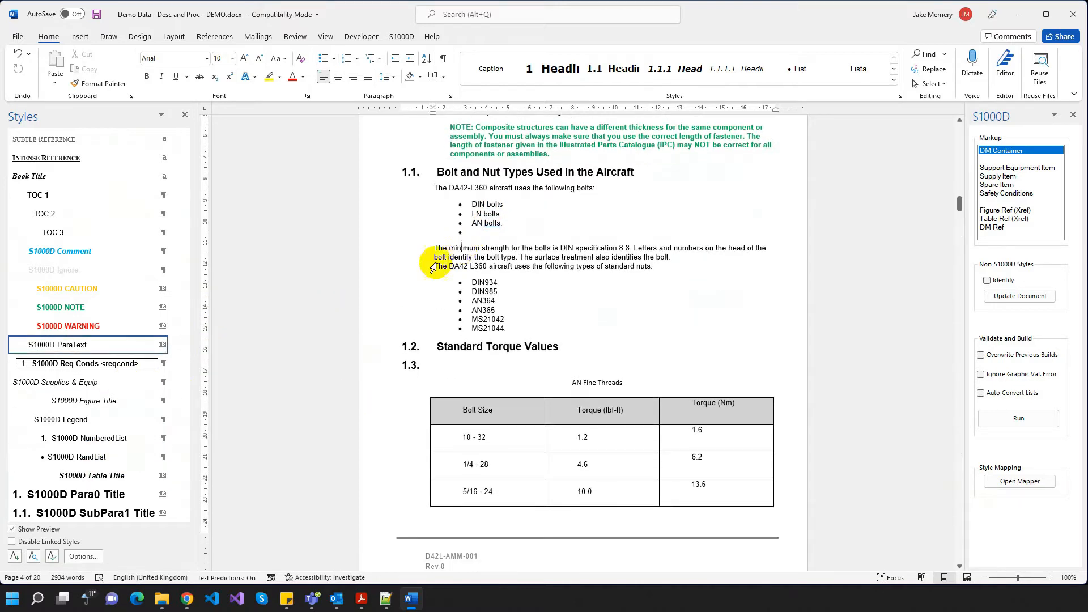
scroll(472, 369, down, 4)
scroll(471, 369, down, 20)
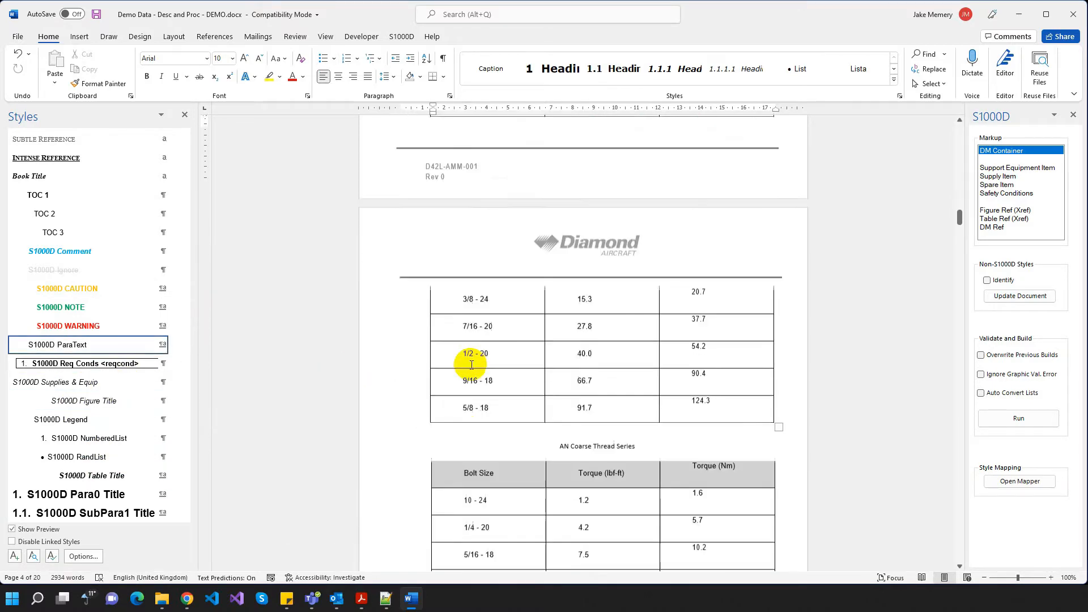
scroll(470, 369, down, 20)
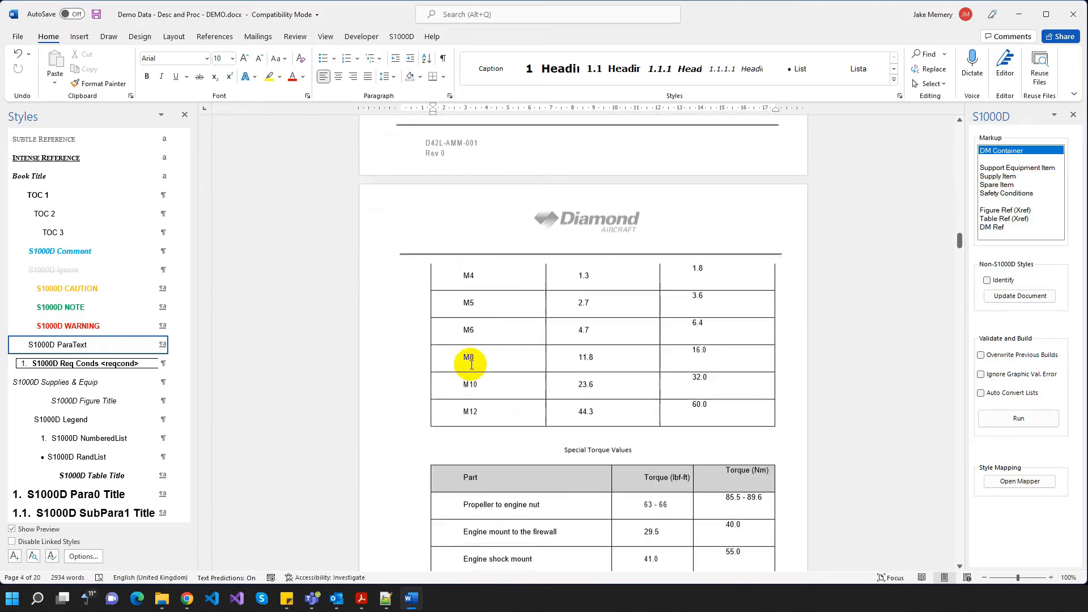
click(491, 158)
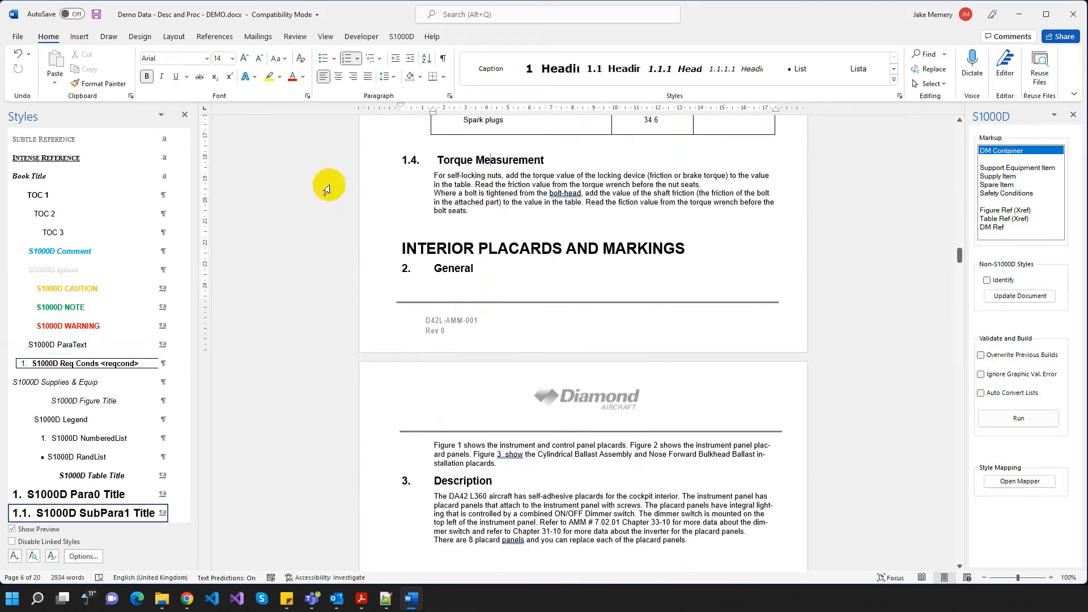
click(476, 184)
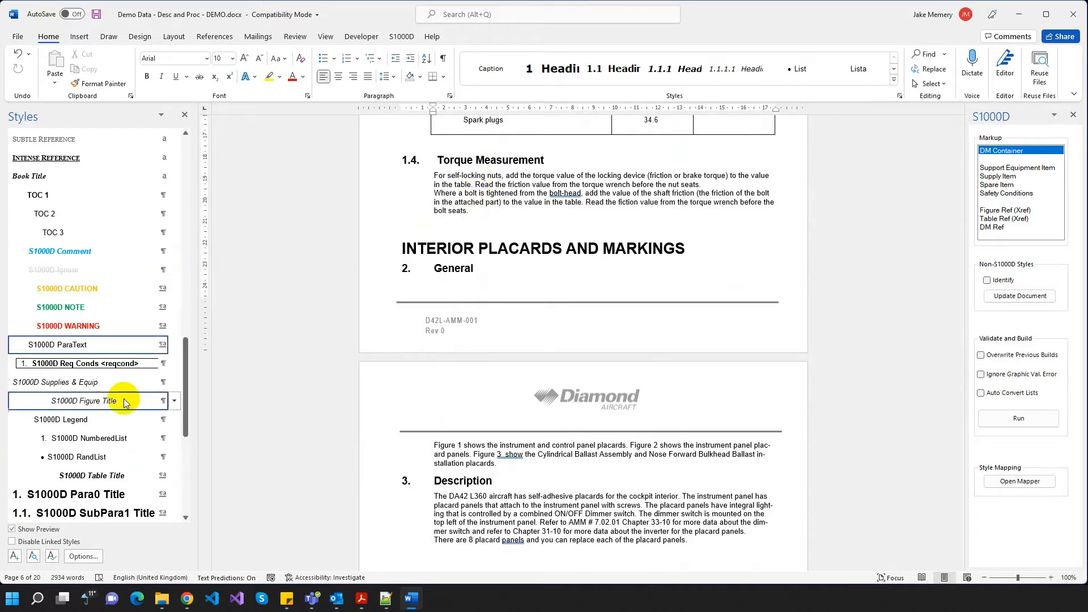
click(448, 272)
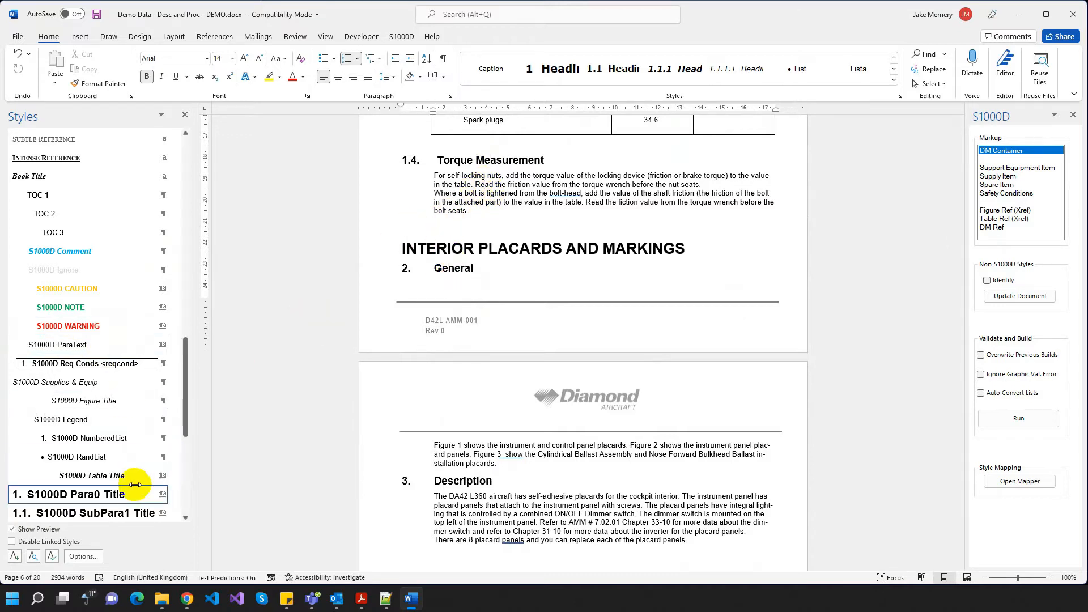
- Turn on identification of non-S1000D styles and update the document to highlight the remaining text
drag(959, 258, 949, 205)
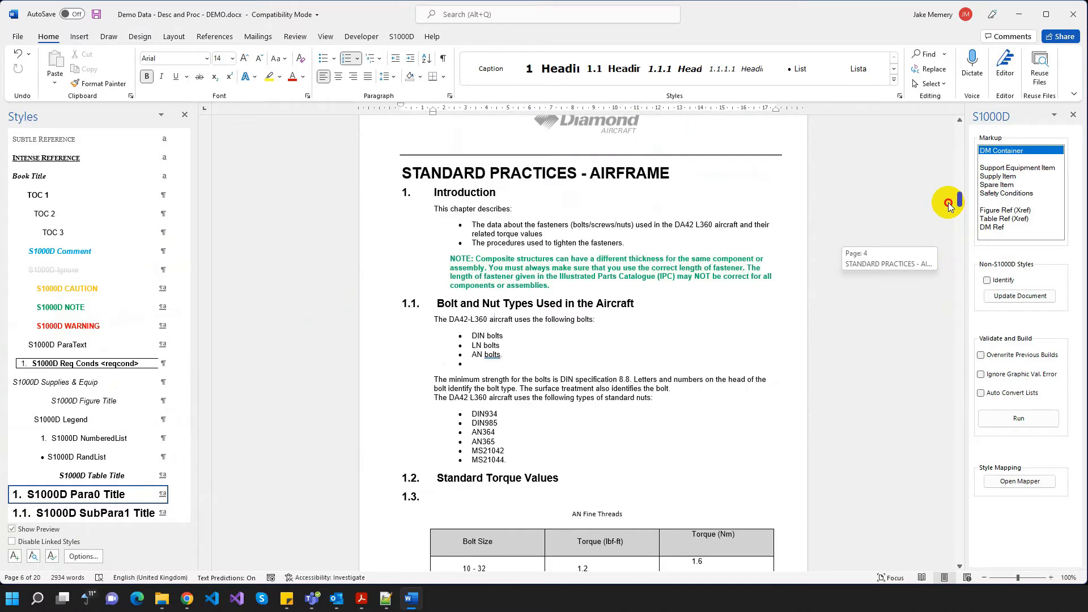
drag(949, 204, 949, 206)
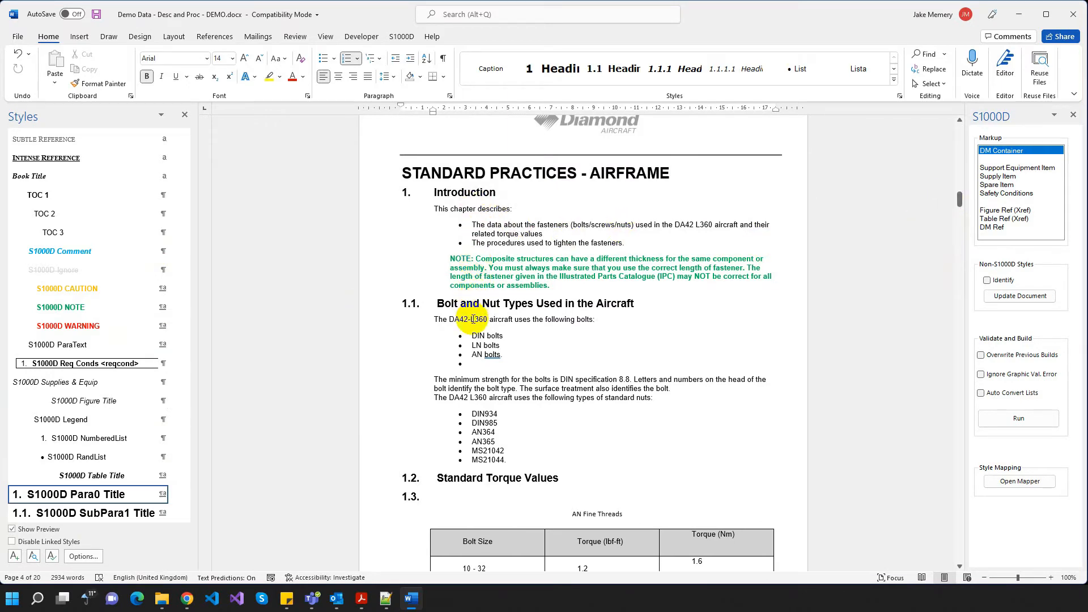
scroll(501, 409, down, 2)
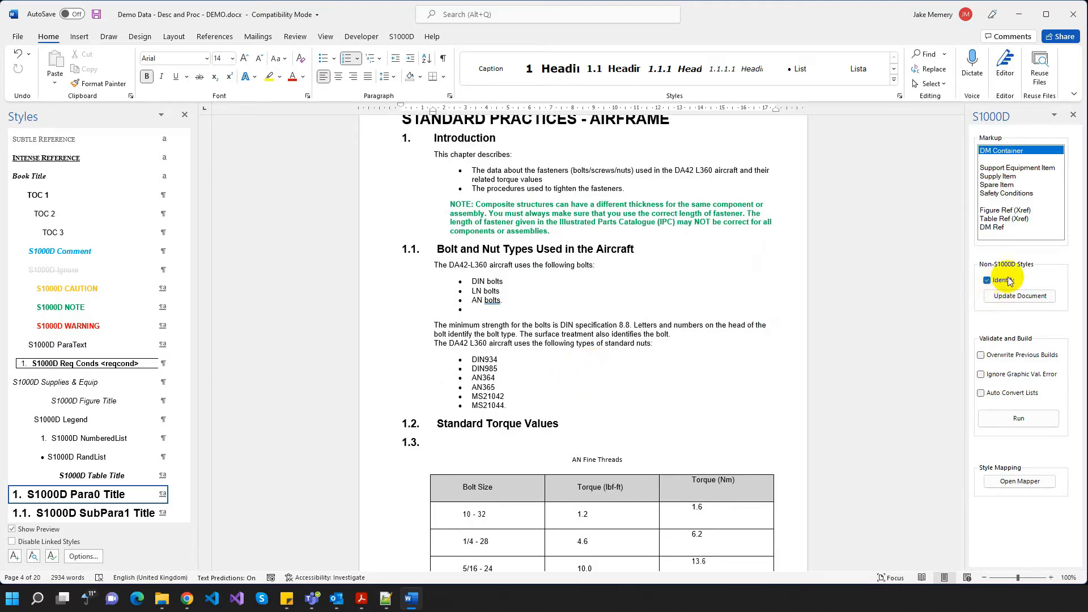
click(1013, 301)
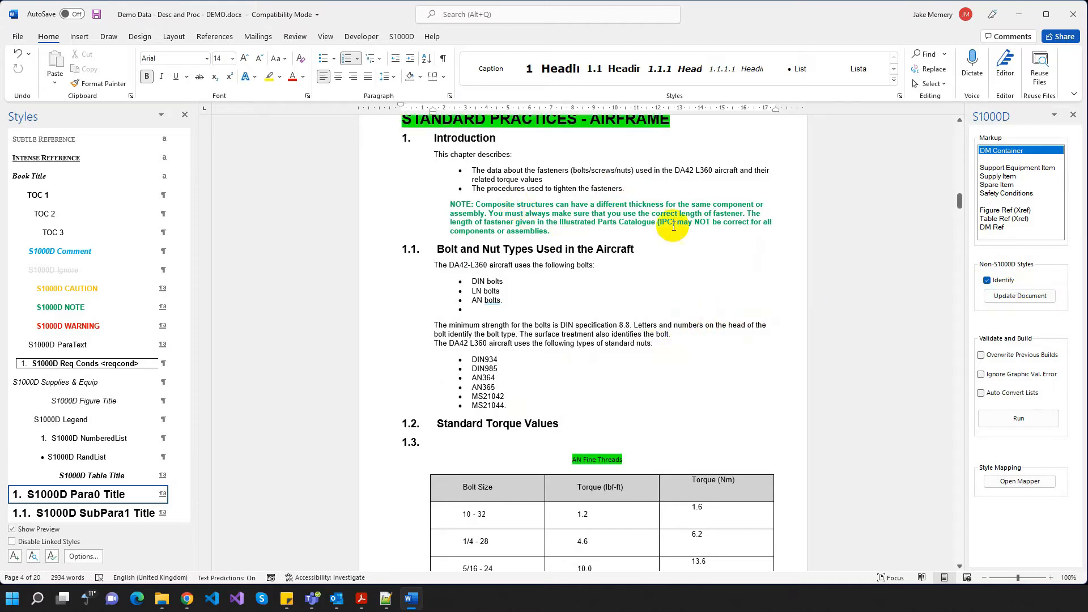
- Select all Title style instances, starting from the Standard Practices - Airframe heading, and apply the S1000D Ignore style to them
scroll(631, 397, down, 1)
drag(962, 208, 958, 199)
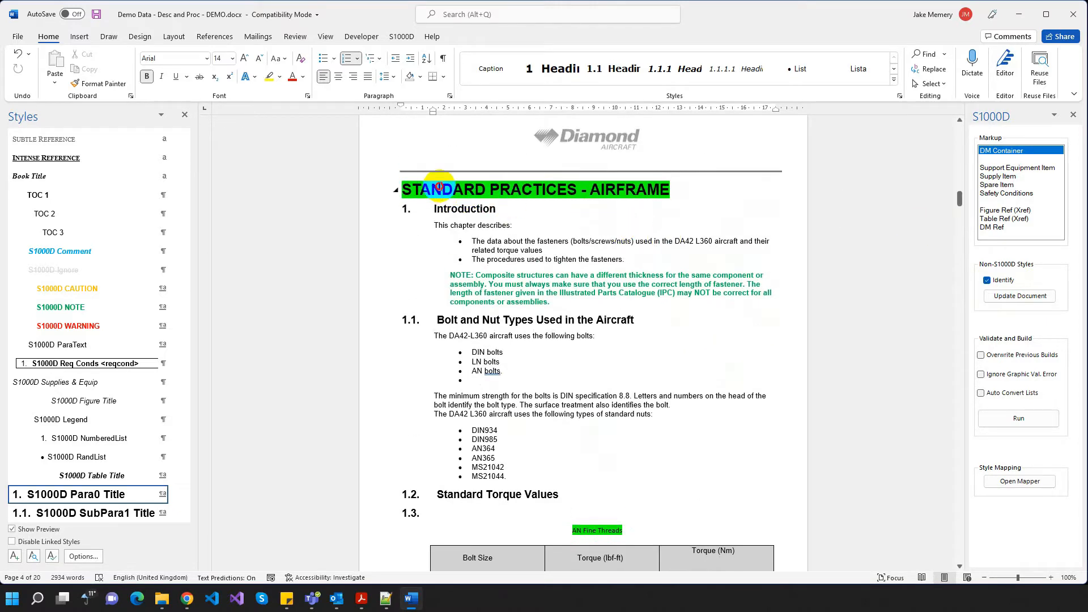
click(433, 189)
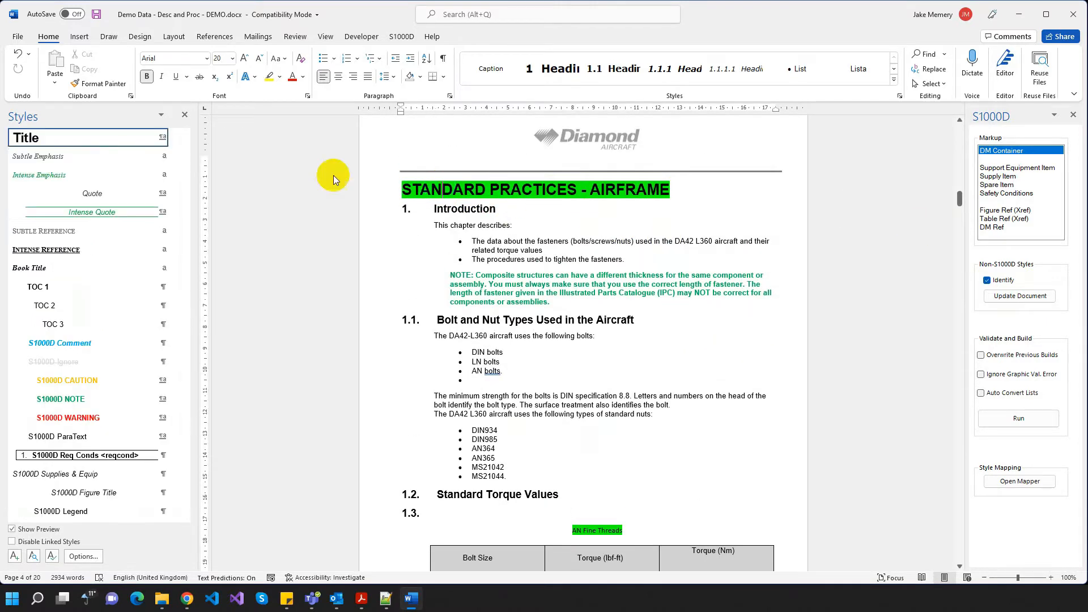
click(175, 137)
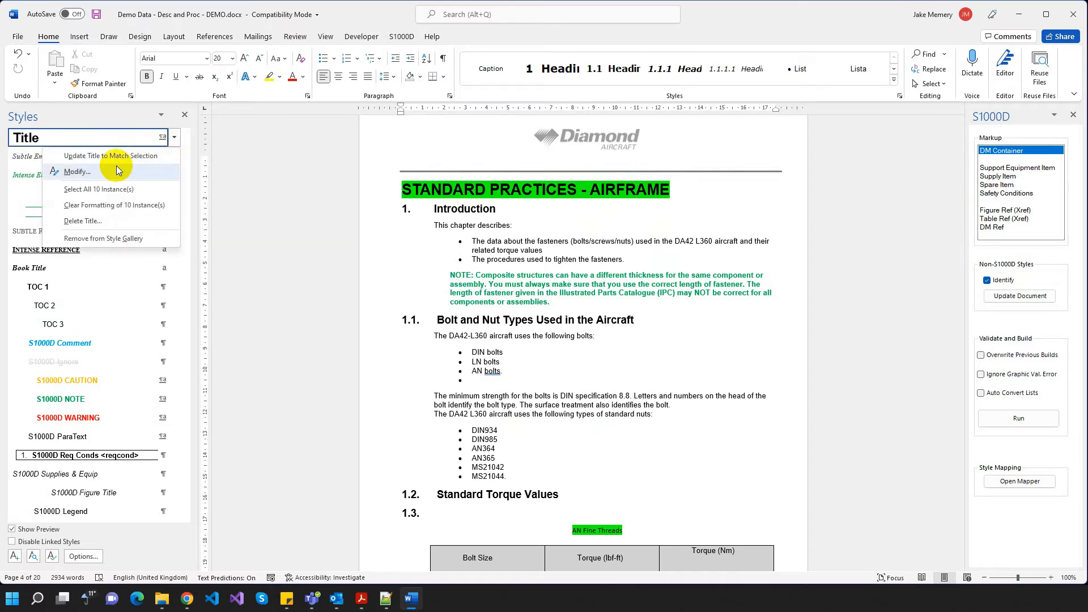
click(94, 190)
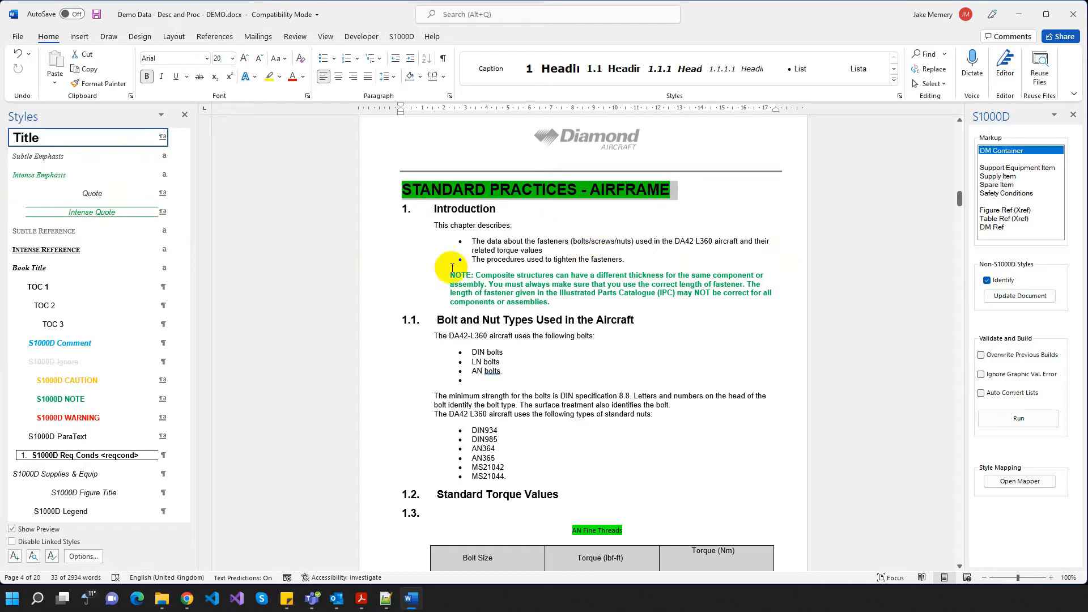
mouse_move(54, 368)
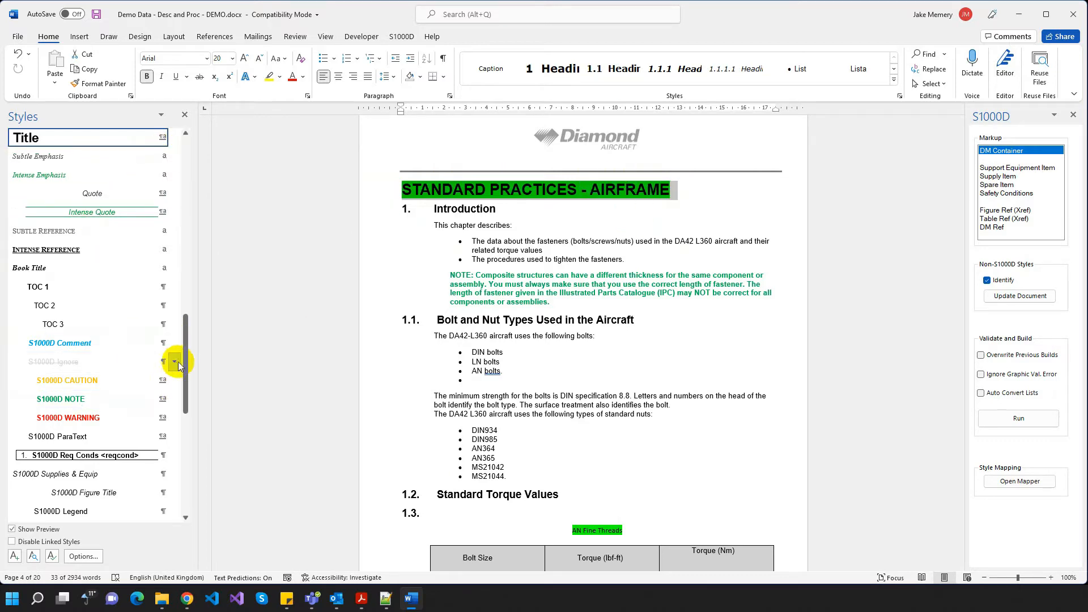
mouse_move(186, 359)
mouse_down()
mouse_move(187, 411)
mouse_move(179, 365)
mouse_up()
click(79, 242)
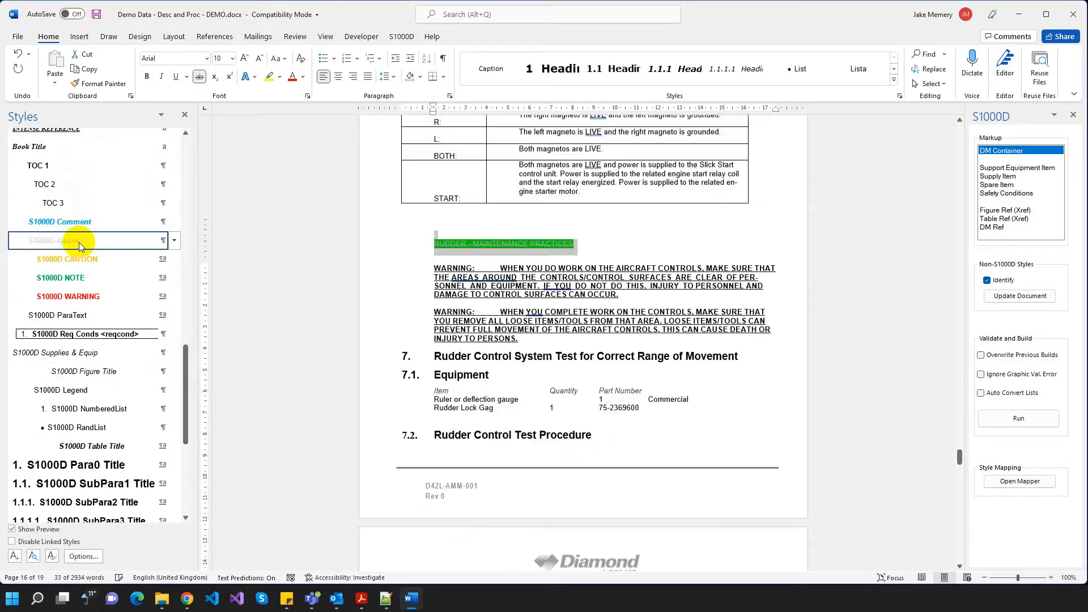
- Select all Caption style instances, starting from the AN Fine Threads table title, and apply the S1000D Table Title style to them
drag(953, 462, 960, 209)
triple_click(585, 339)
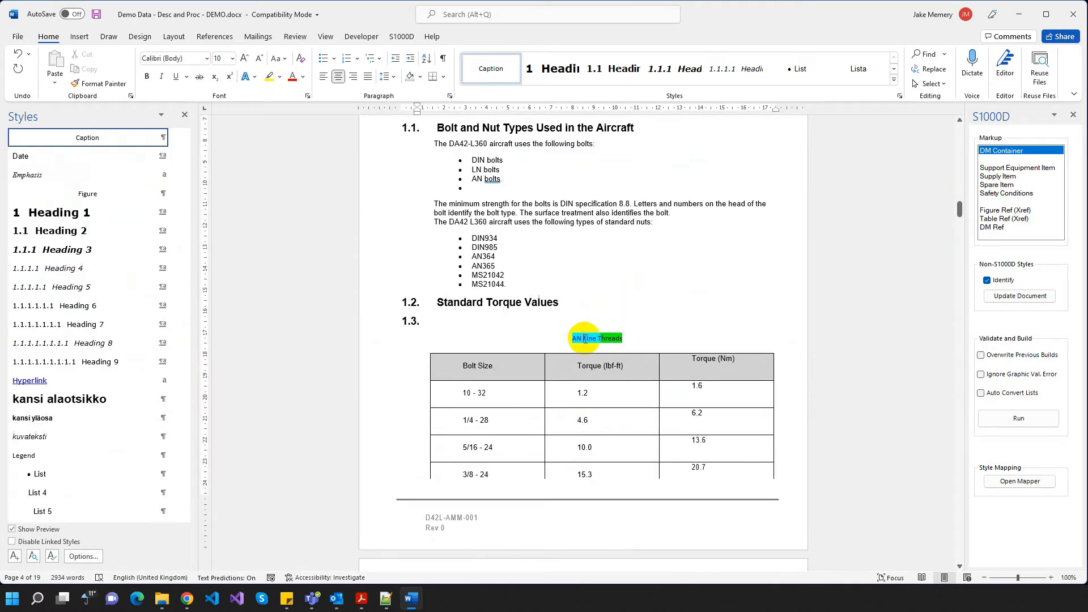
click(174, 138)
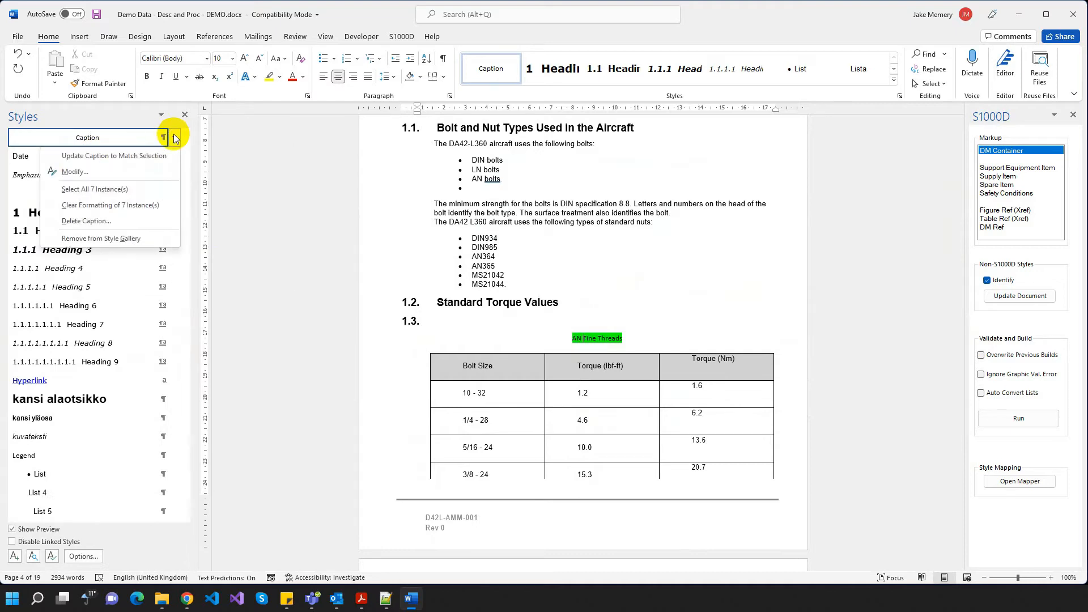
click(84, 189)
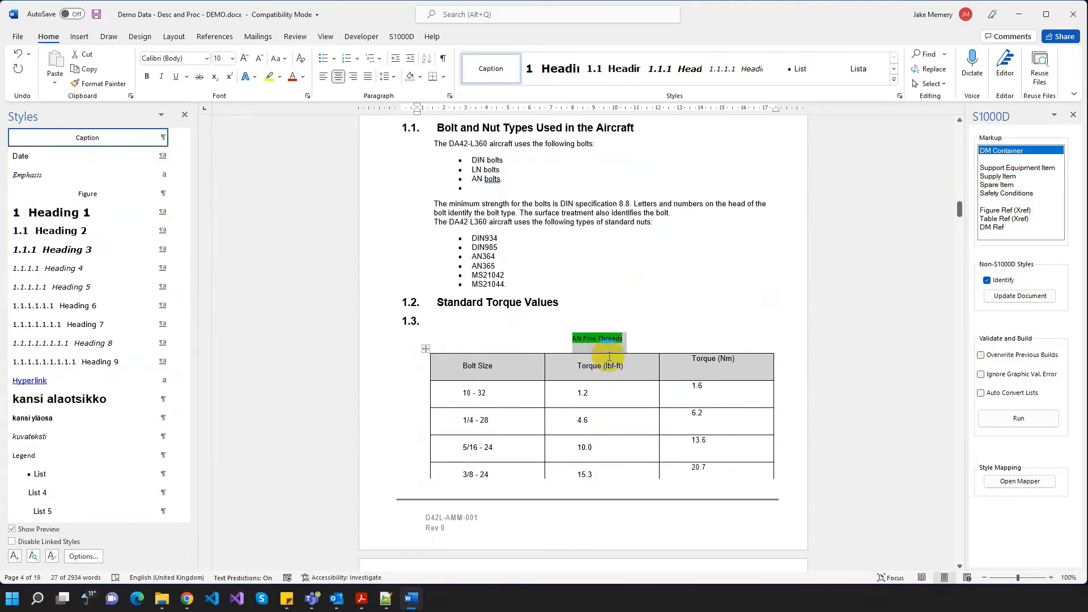
drag(187, 185, 190, 393)
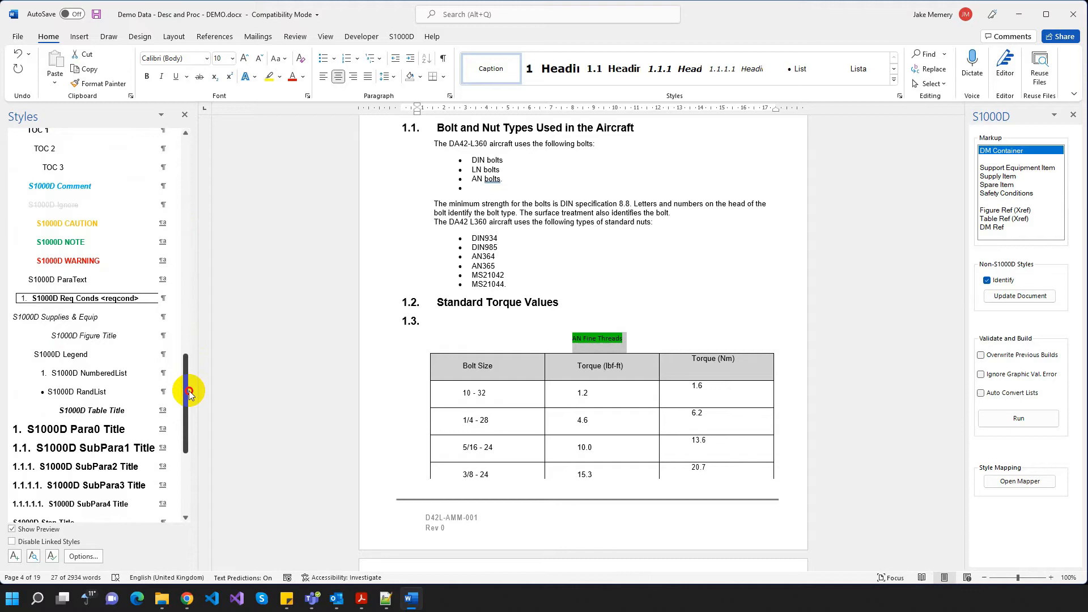
click(100, 414)
drag(961, 549, 964, 230)
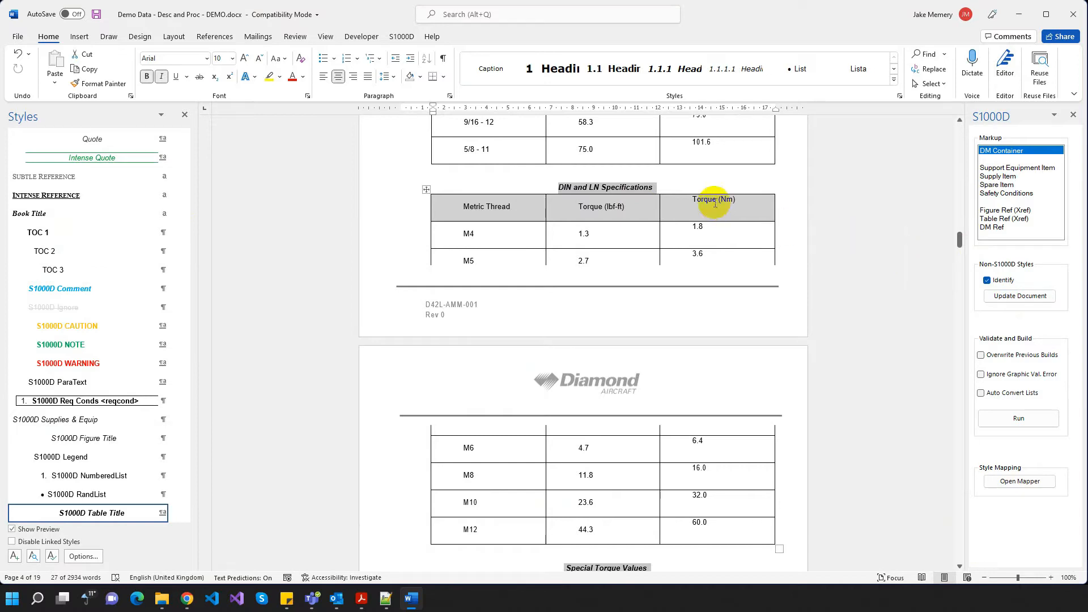
drag(962, 241, 959, 201)
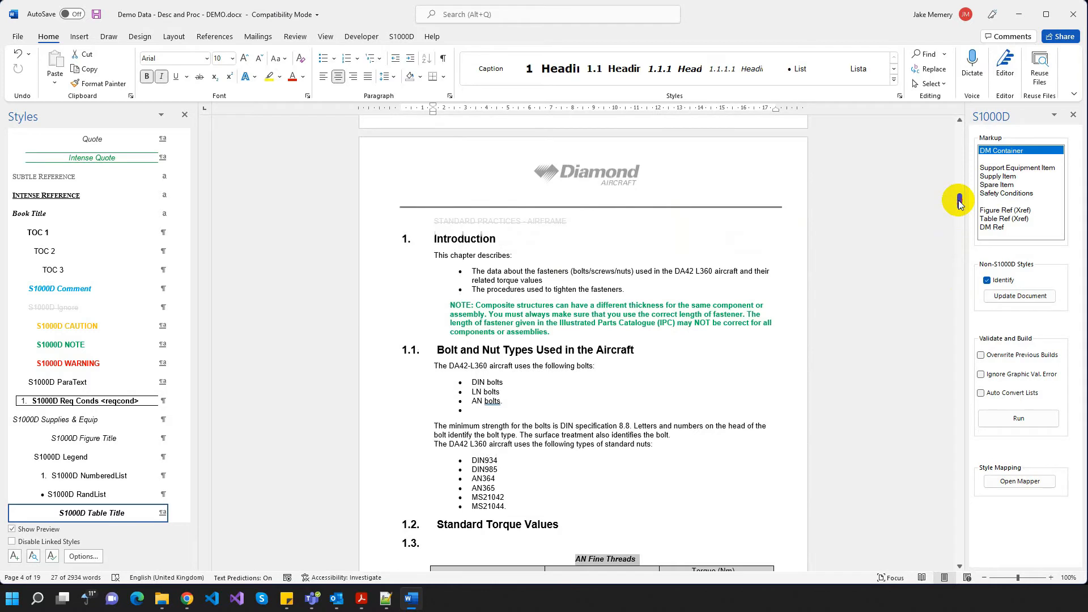
- Select all Figure style instances, starting from the Figure 1 Interior Placards caption, and apply the S1000D Figure Title style
scroll(609, 455, down, 3)
scroll(688, 371, down, 2)
drag(962, 209, 957, 287)
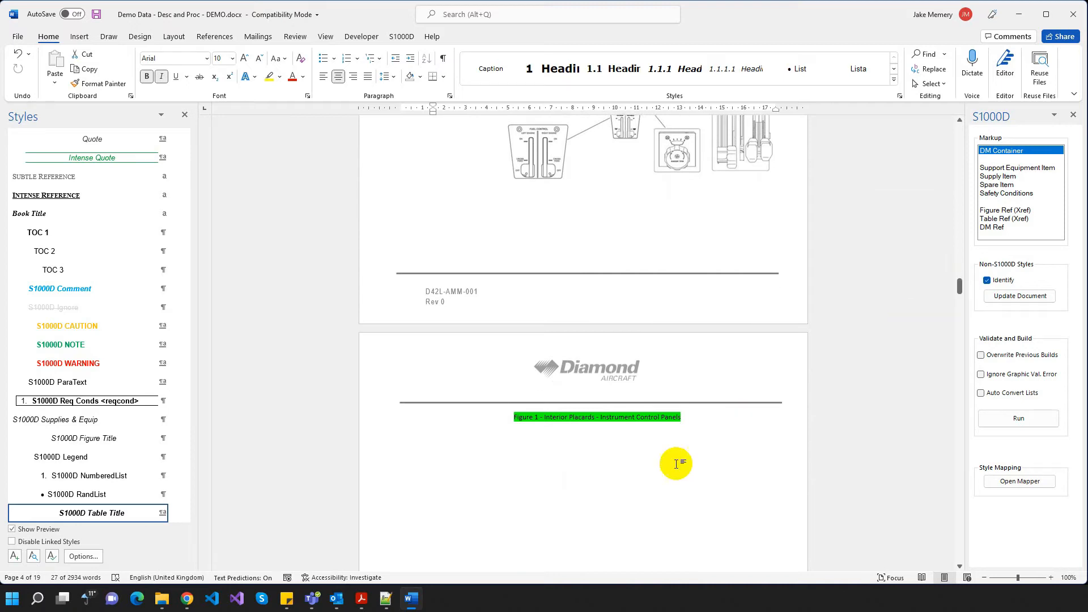
click(581, 417)
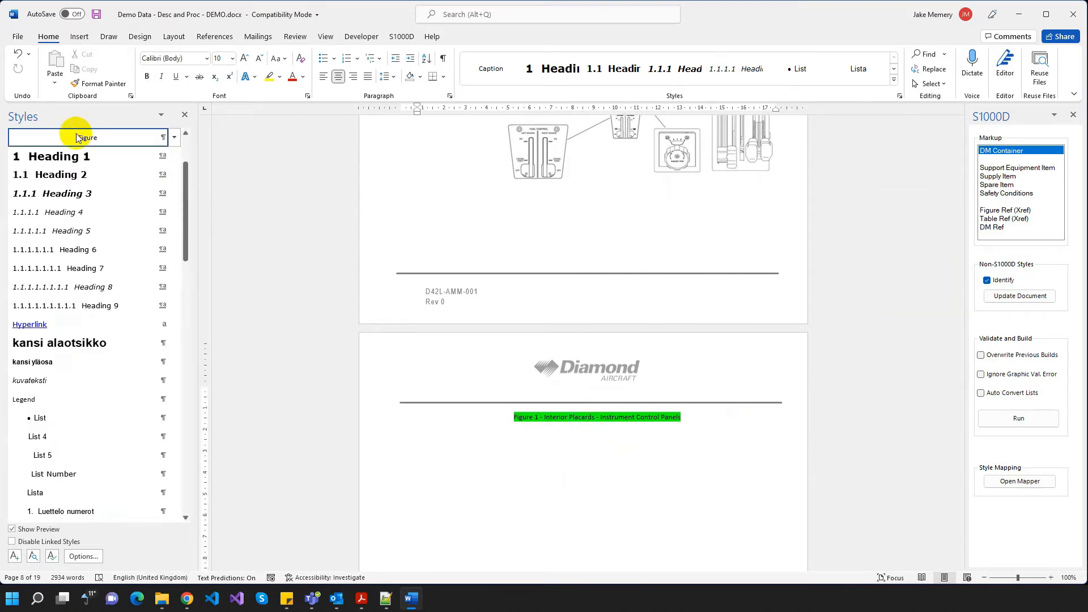
click(177, 137)
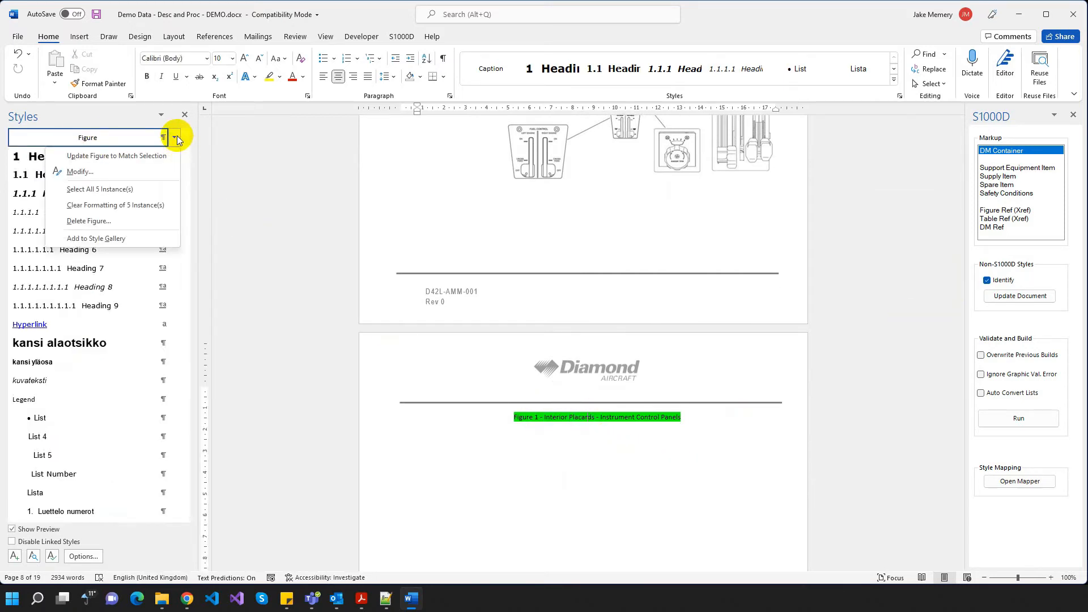
click(102, 191)
drag(186, 220, 181, 411)
click(108, 351)
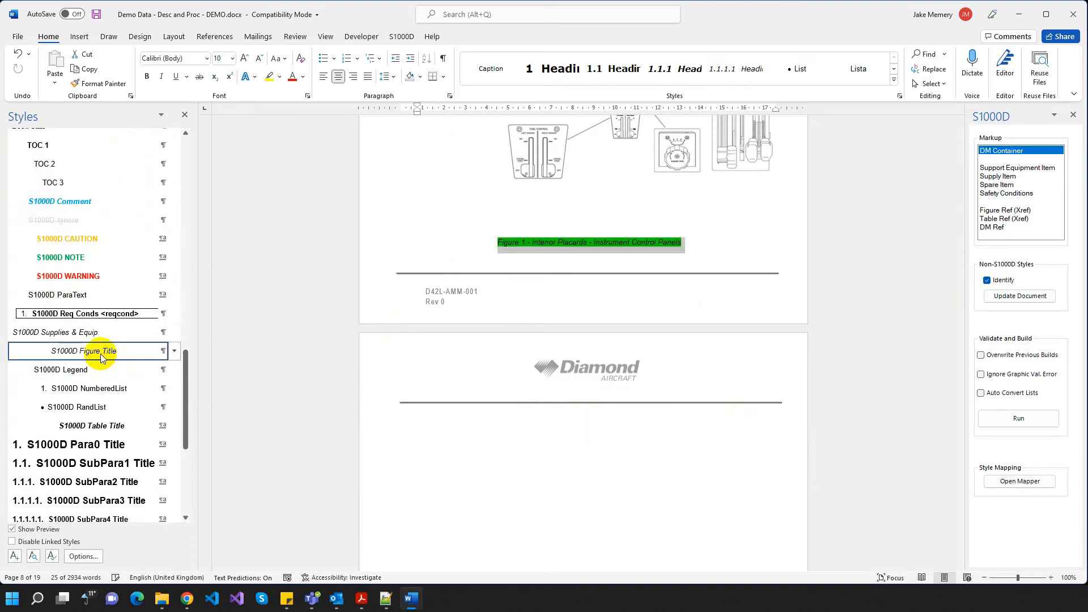
- Review the document through the Figure 2 Center console structure caption, and update the document to refresh the non-S1000D highlighting
scroll(236, 369, down, 3)
drag(962, 545, 958, 370)
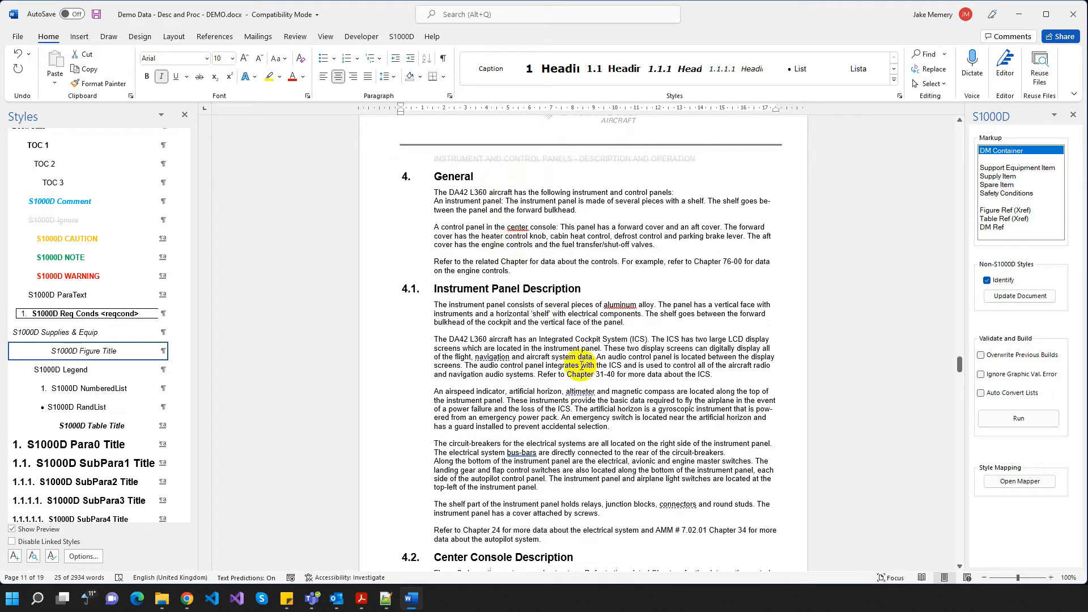
scroll(594, 382, down, 5)
scroll(594, 382, down, 8)
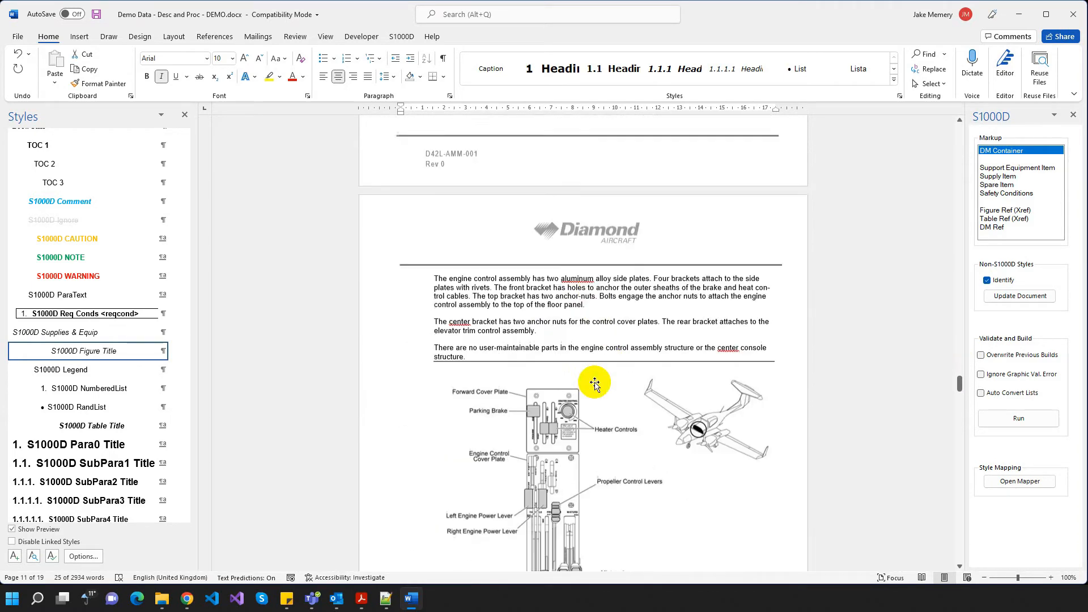
scroll(594, 382, down, 4)
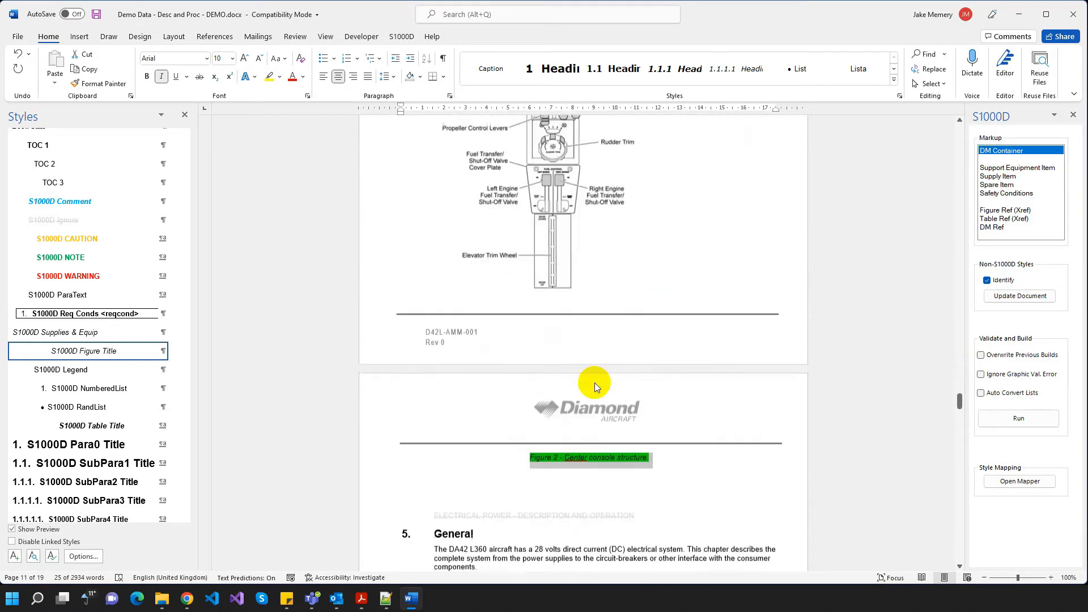
click(727, 451)
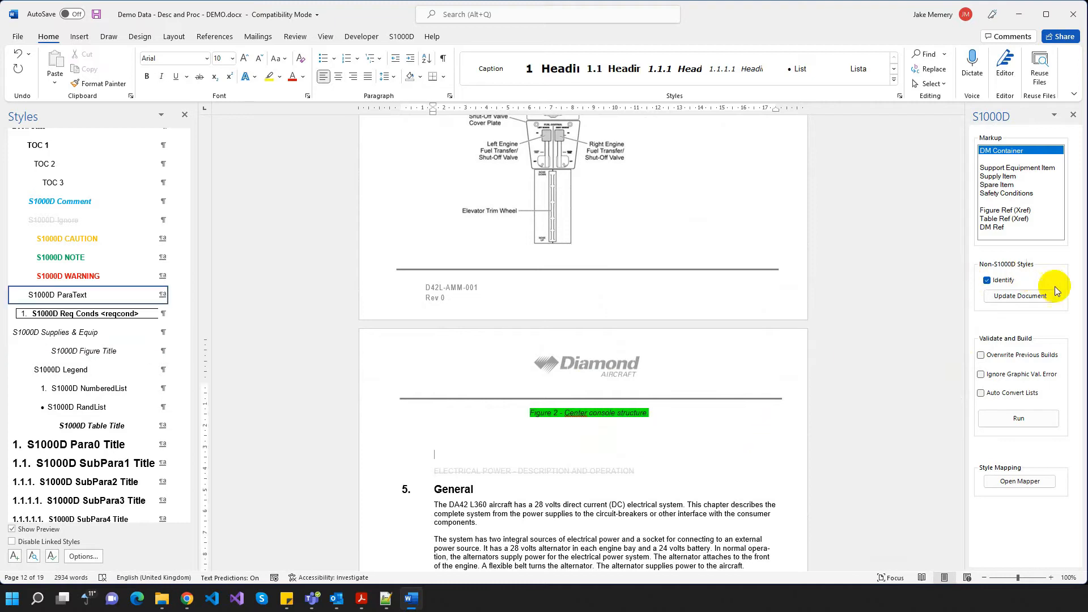
click(1038, 305)
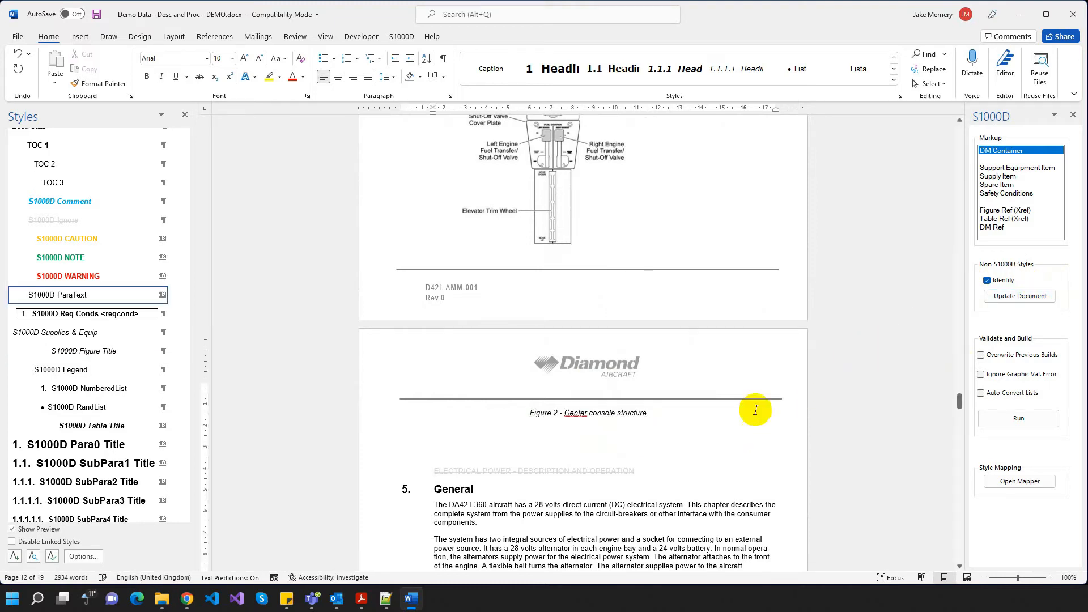
- Select all Heading 3 instances, starting from Main Battery, apply the S1000D SubPara2 Title style, and update the non-S1000D highlighting
scroll(658, 419, down, 5)
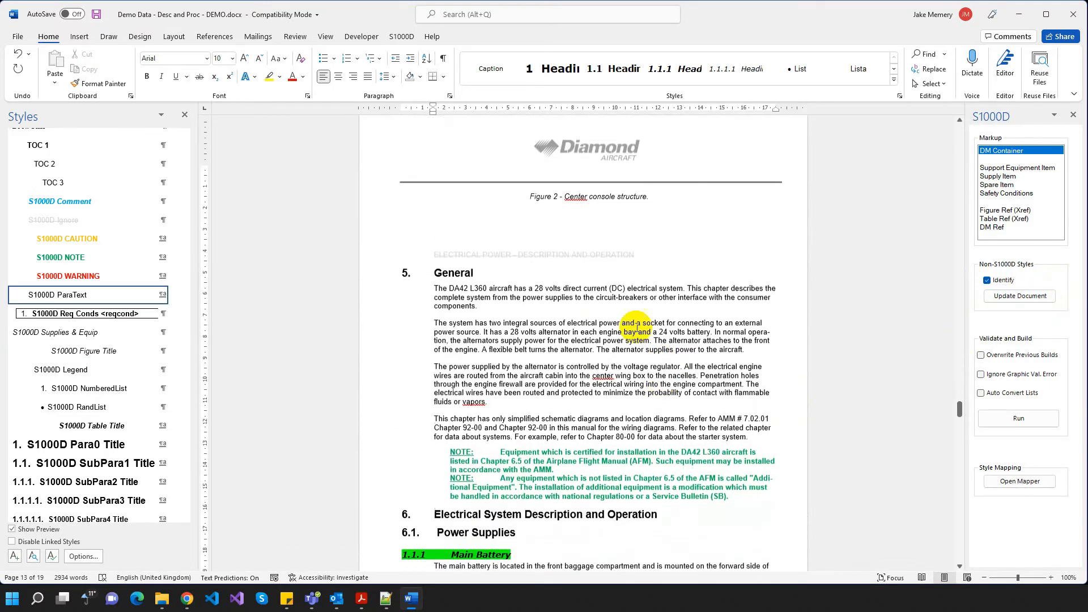
scroll(527, 302, down, 3)
drag(511, 308, 485, 315)
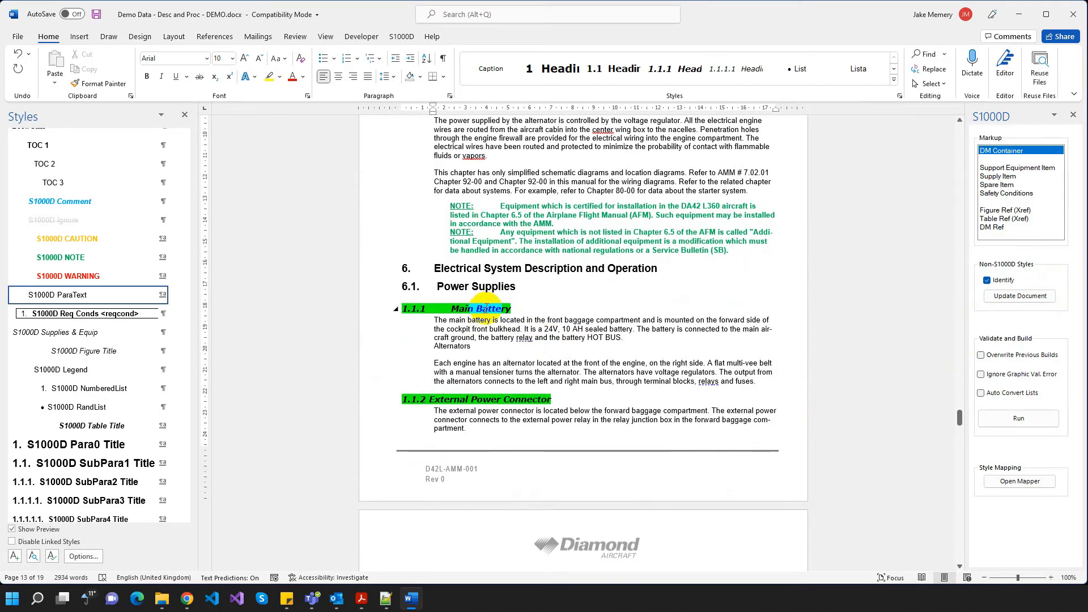
click(485, 308)
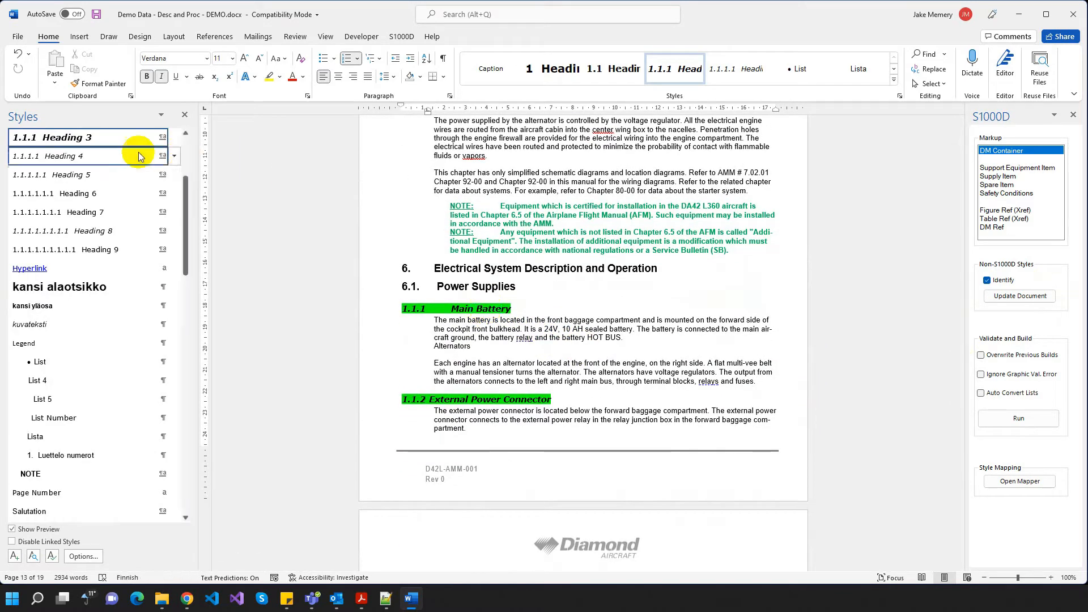
click(175, 138)
click(111, 190)
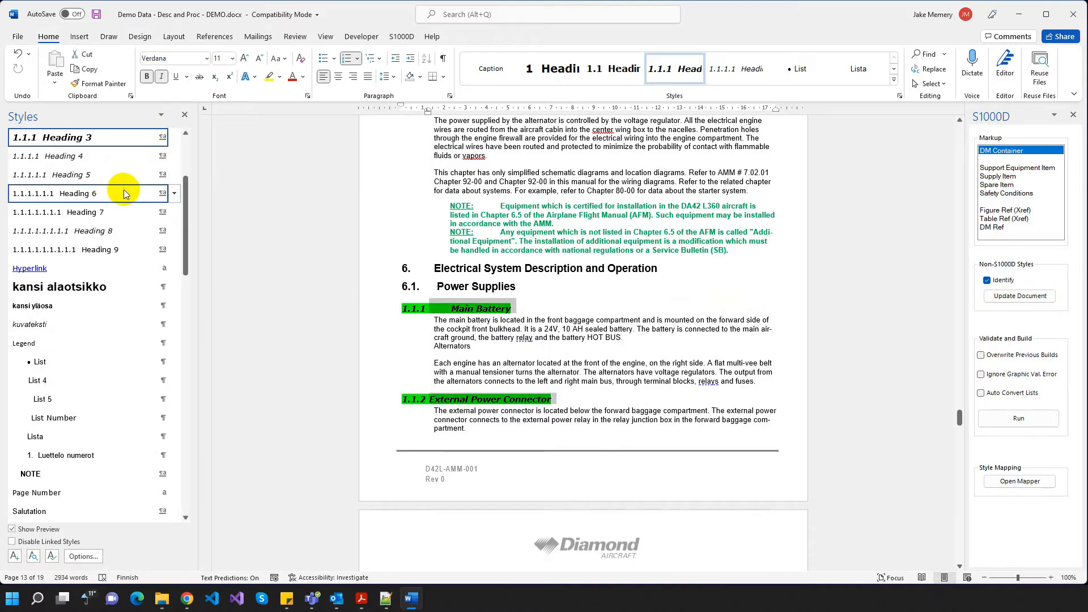
drag(177, 188, 181, 398)
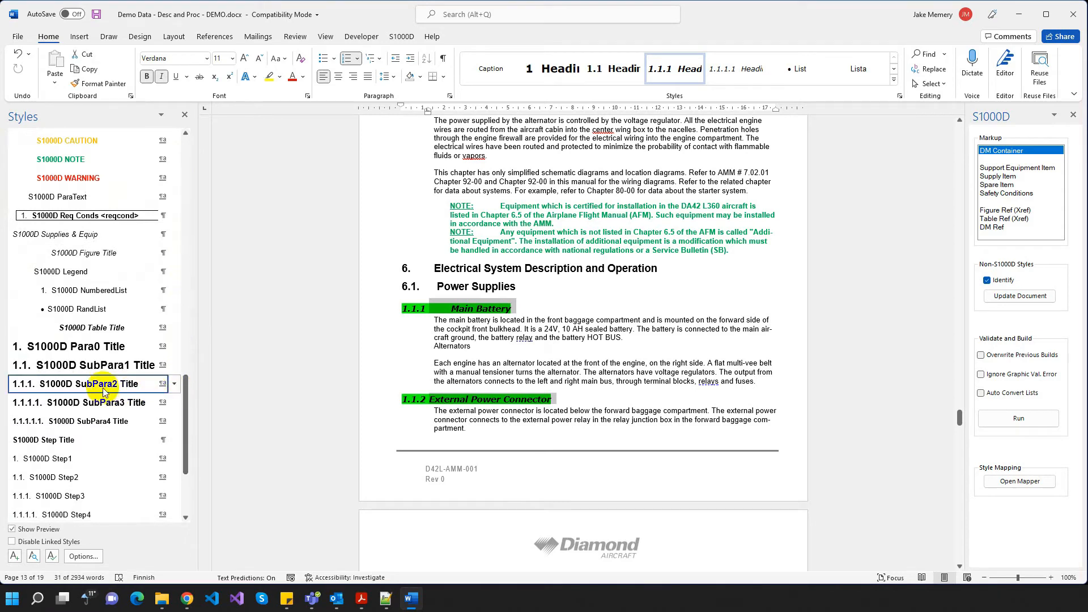
click(94, 385)
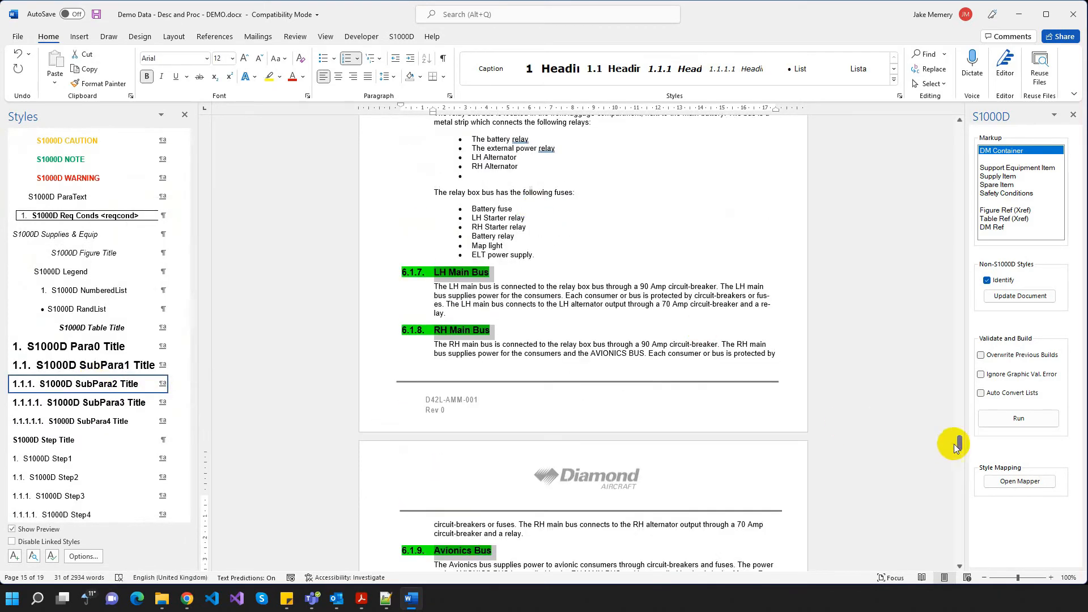
click(1006, 298)
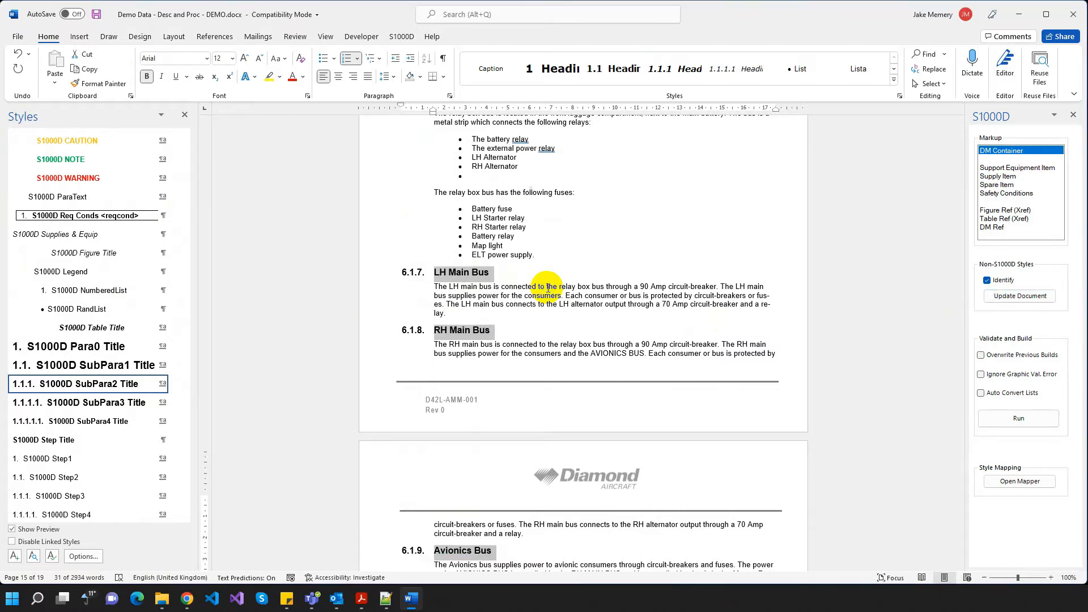
click(559, 284)
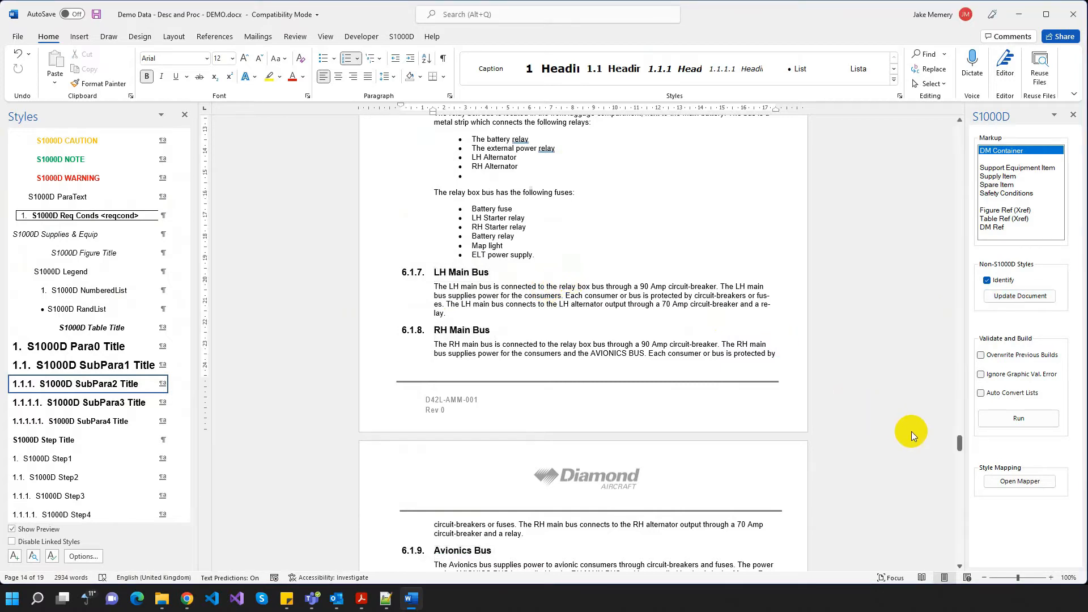
- Select all Intense Reference instances, starting from the first warning under Rudder - Maintenance Practices, and apply the S1000D WARNING style
drag(961, 443, 946, 466)
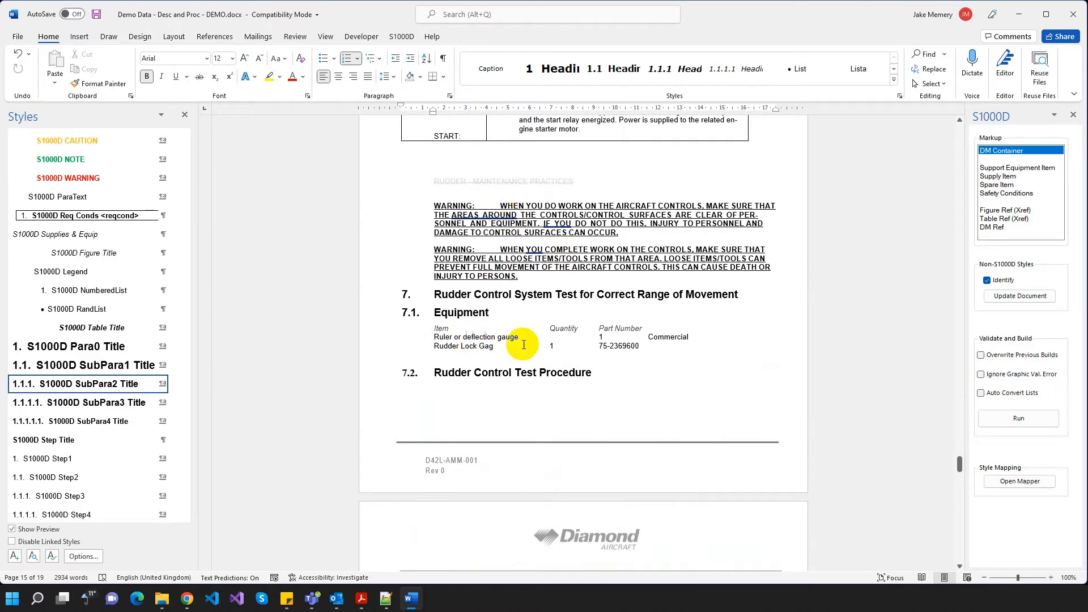
click(520, 206)
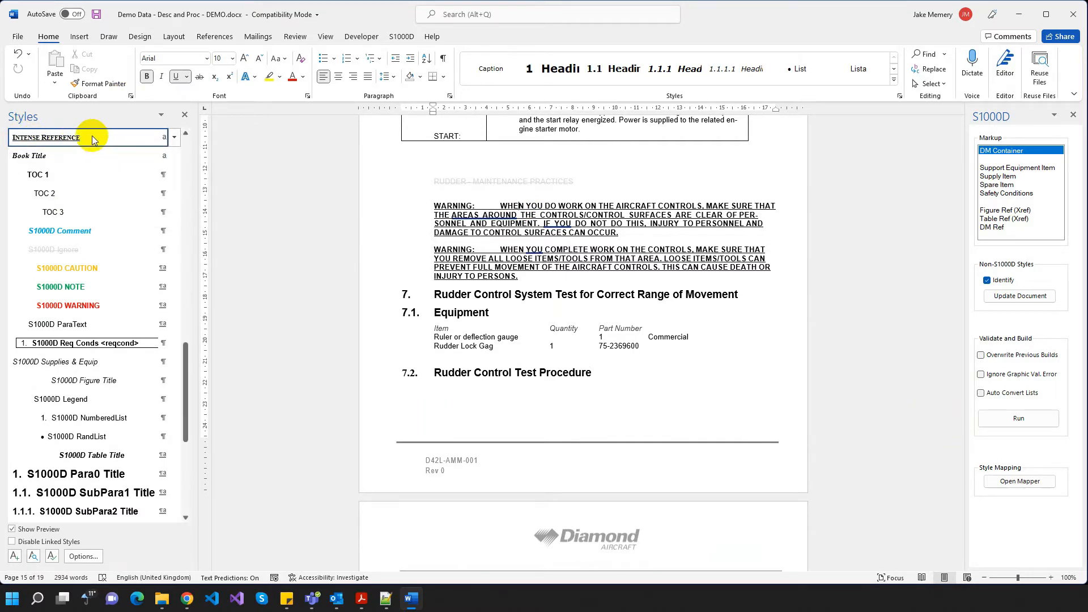
click(175, 139)
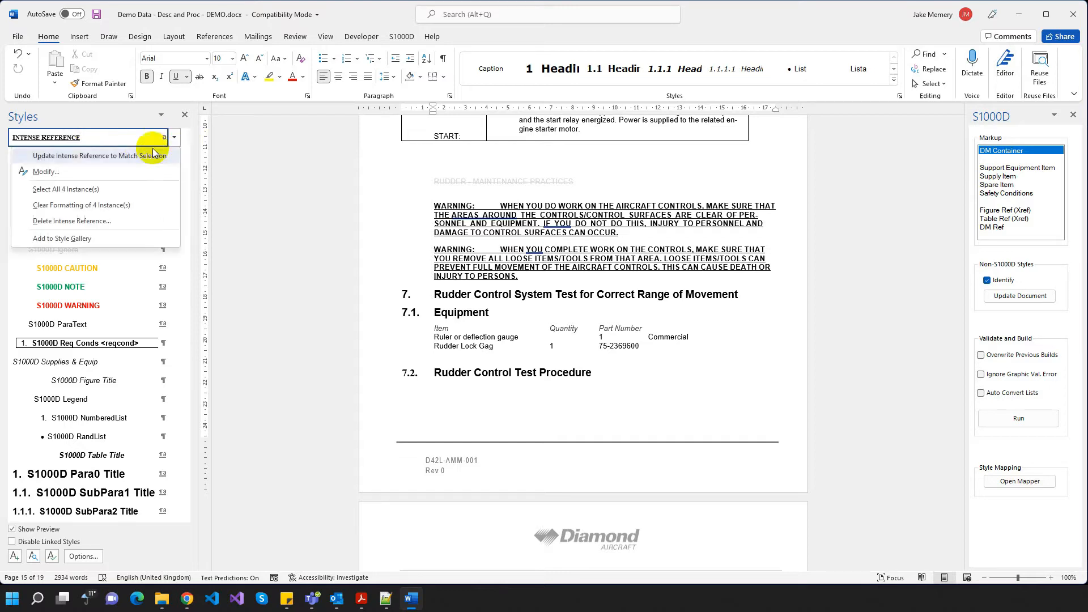
click(85, 185)
scroll(114, 266, down, 1)
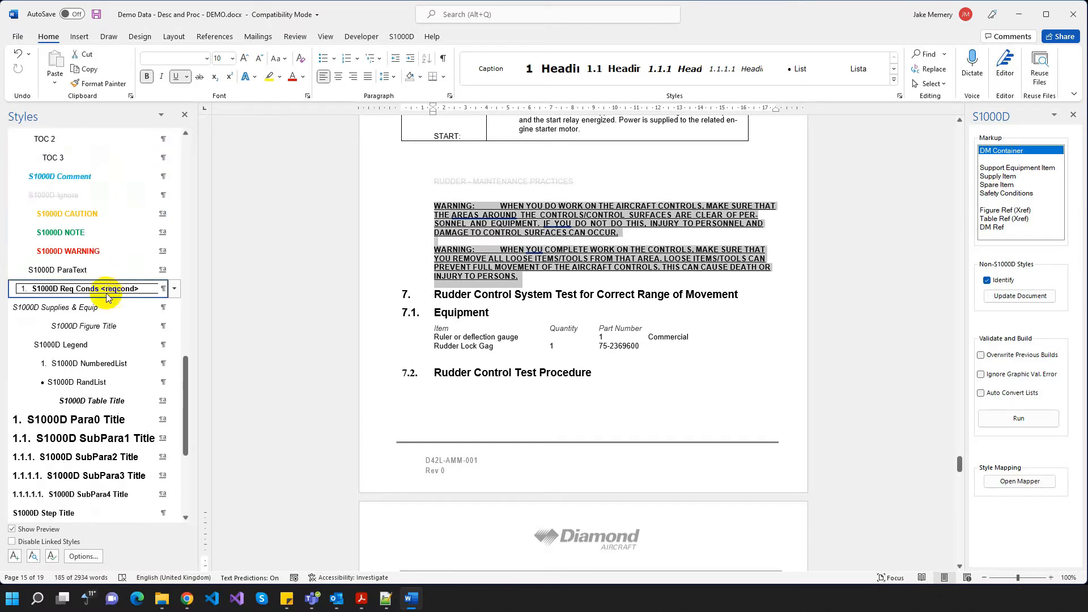
click(83, 251)
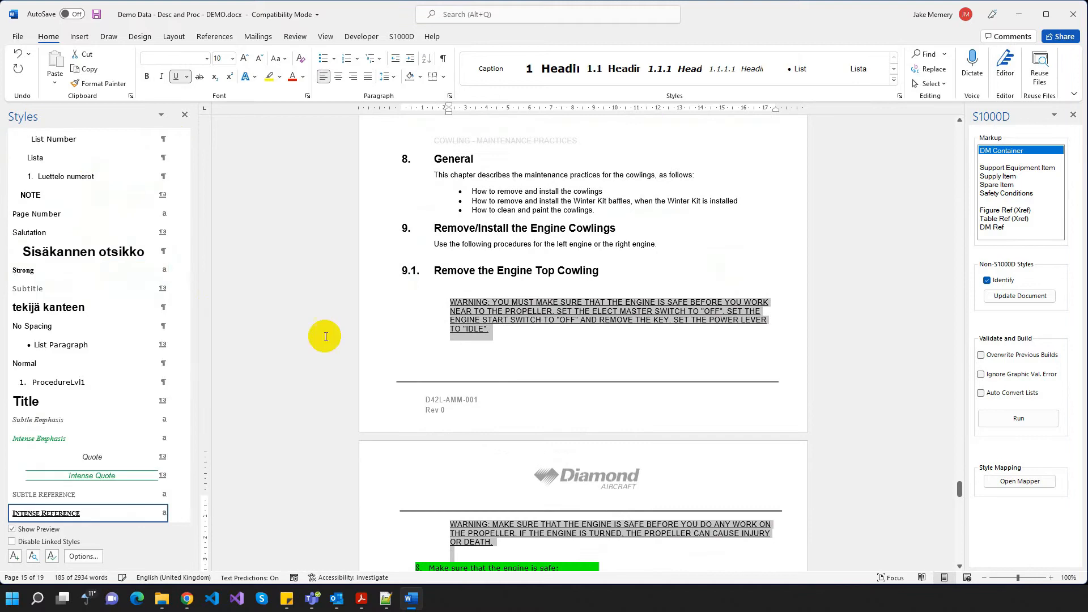
- Check the selected warnings under Rudder - Maintenance Practices and reapply the S1000D WARNING style to all of them
scroll(815, 384, up, 5)
drag(960, 485, 959, 457)
scroll(101, 346, down, 3)
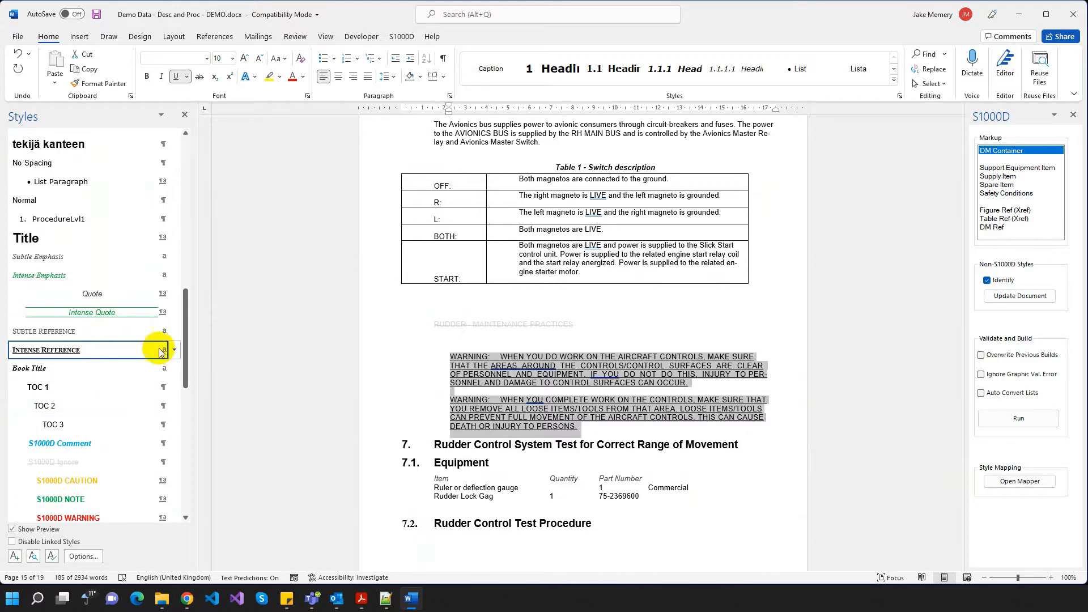
drag(183, 334, 182, 380)
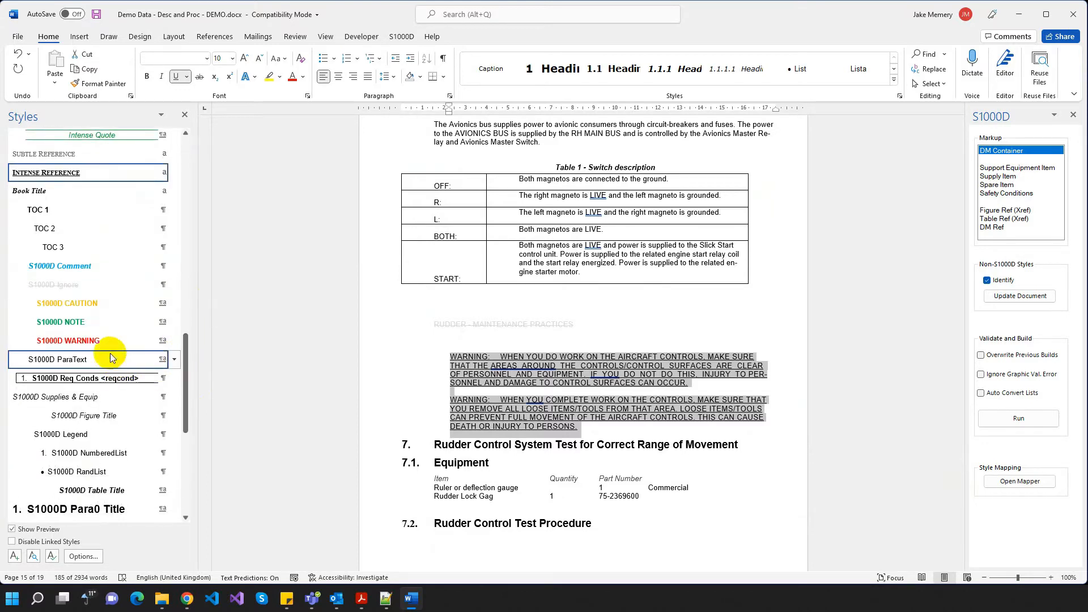
click(93, 343)
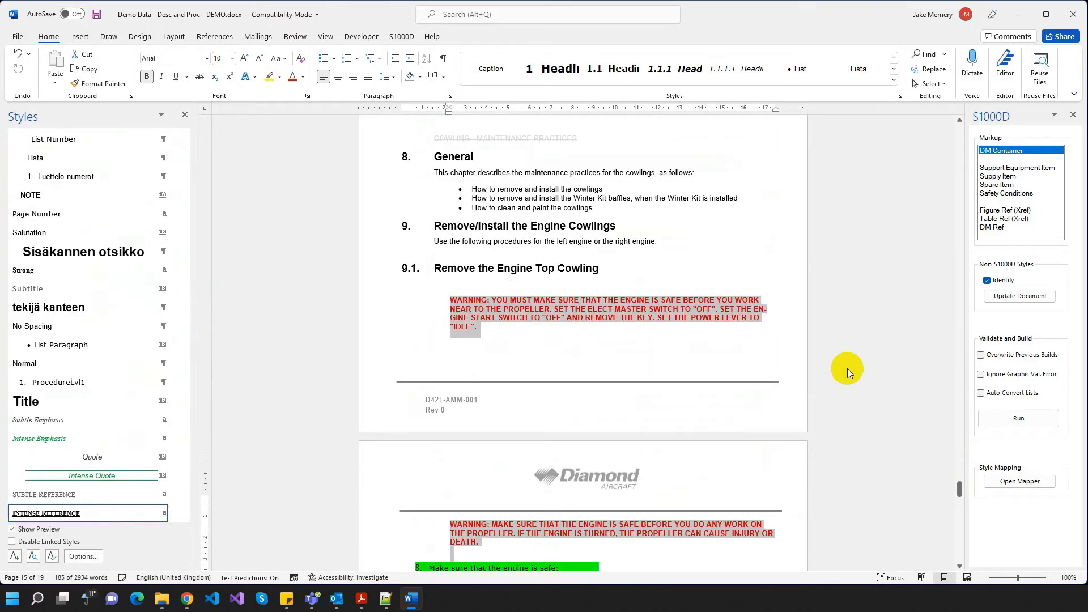
drag(959, 495, 960, 463)
click(727, 416)
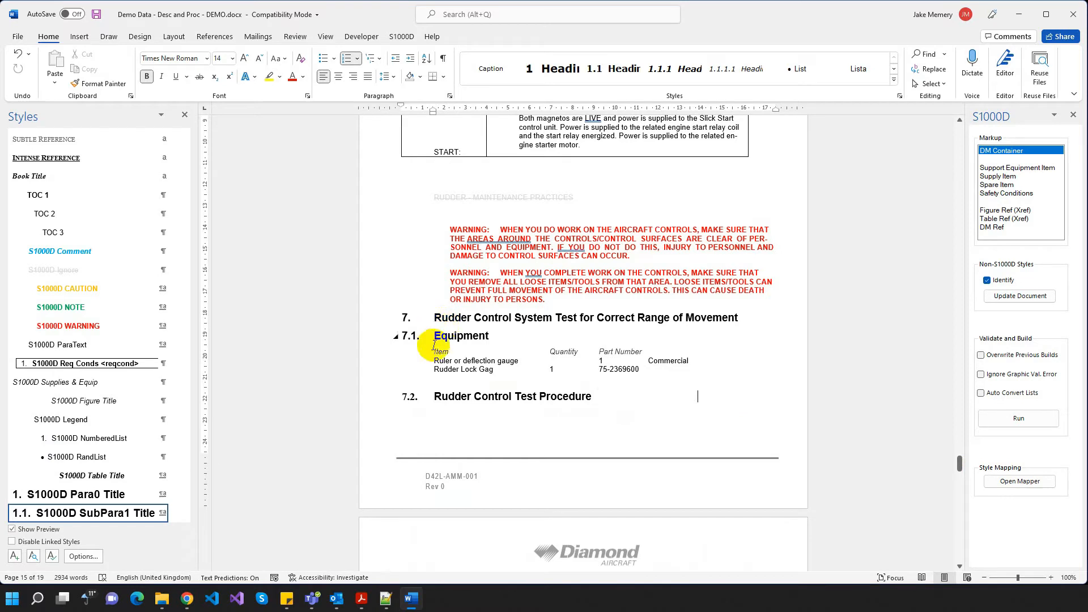
- Apply the S1000D Ignore style to the Item, Quantity, Part Number header row under 7.1 Equipment
double_click(449, 316)
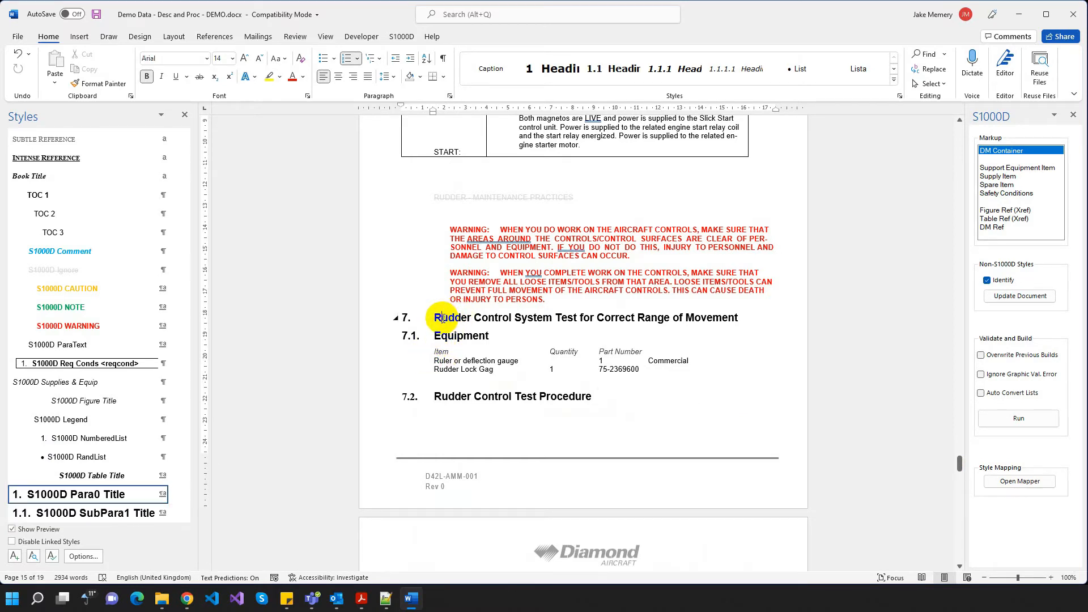
scroll(446, 320, down, 2)
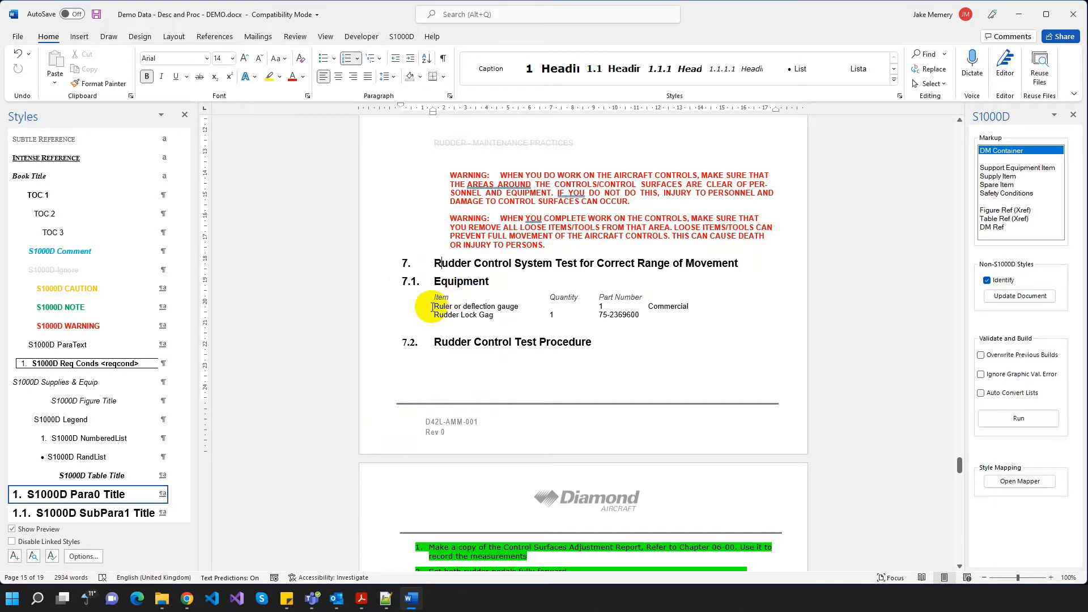
drag(433, 296, 646, 295)
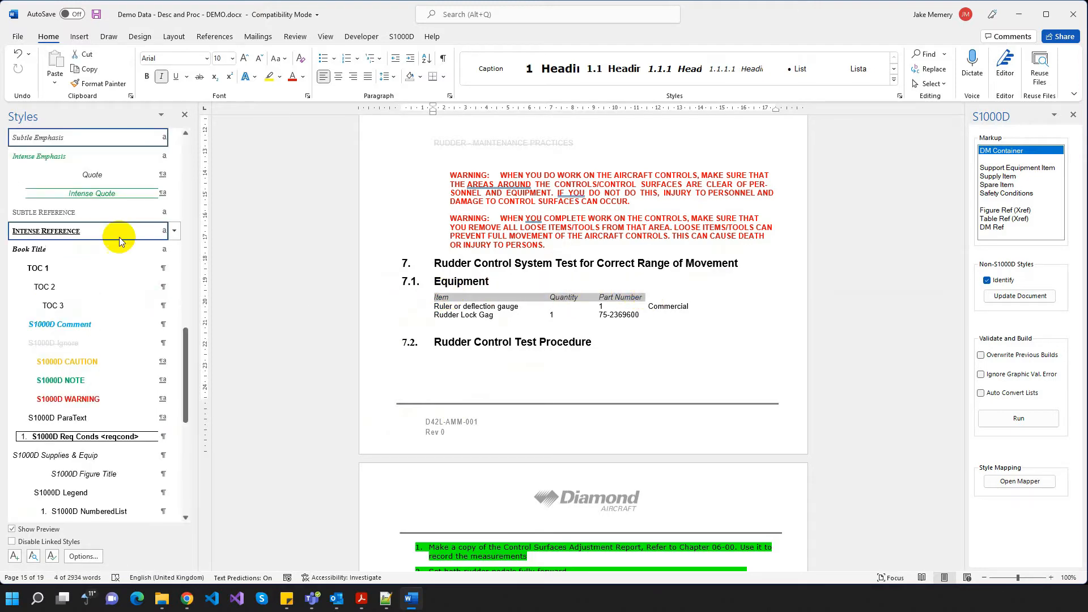
click(81, 342)
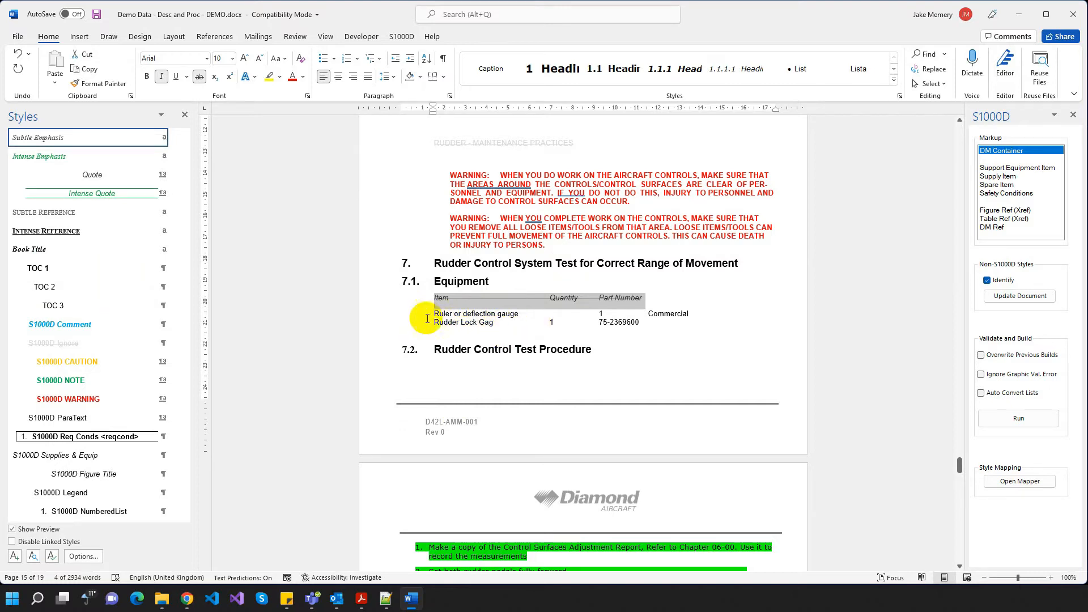
- Mark up the Ruler or deflection gauge and Rudder Lock Gag rows each as a Support Equipment Item
drag(429, 314, 688, 321)
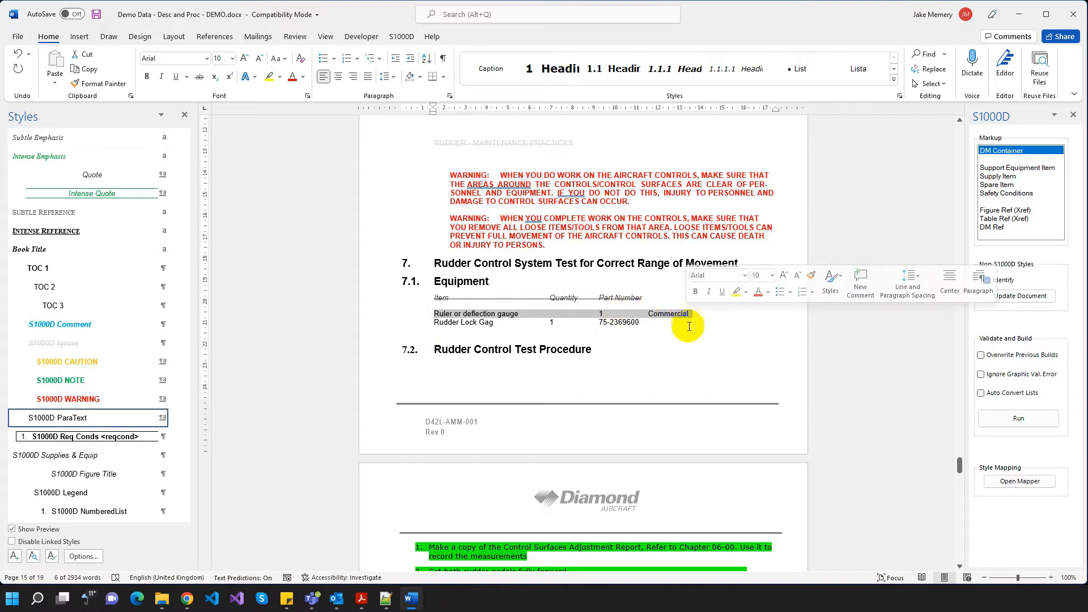
click(1007, 169)
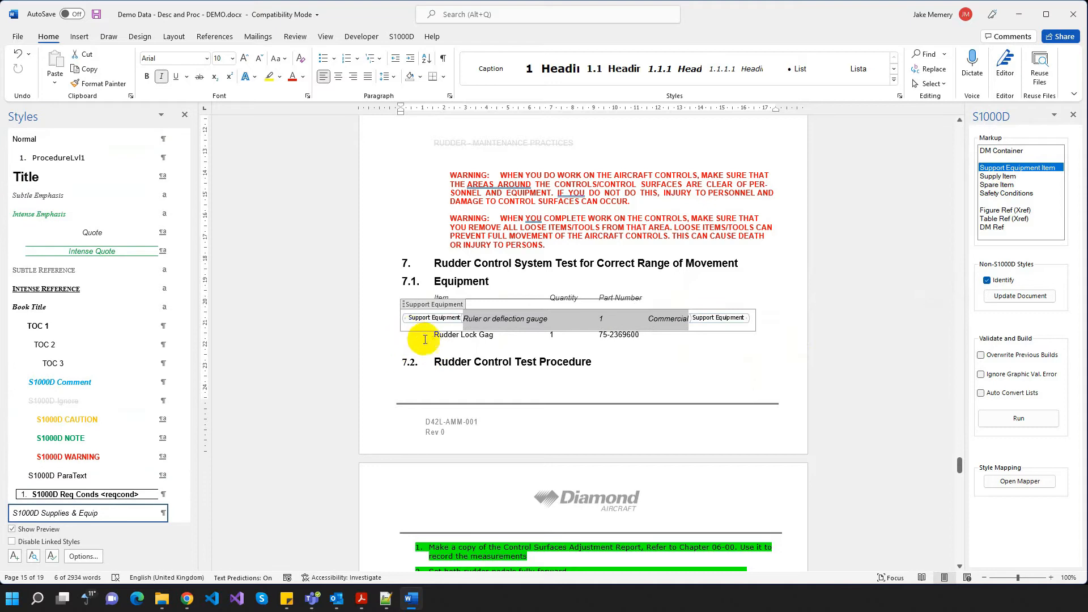
drag(428, 338, 617, 335)
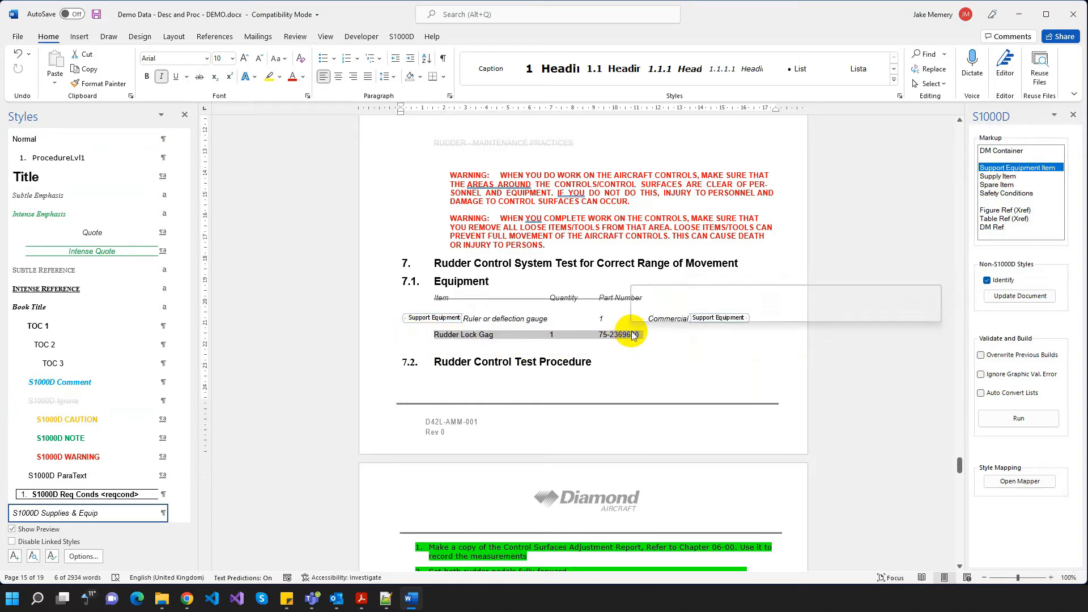
click(1007, 169)
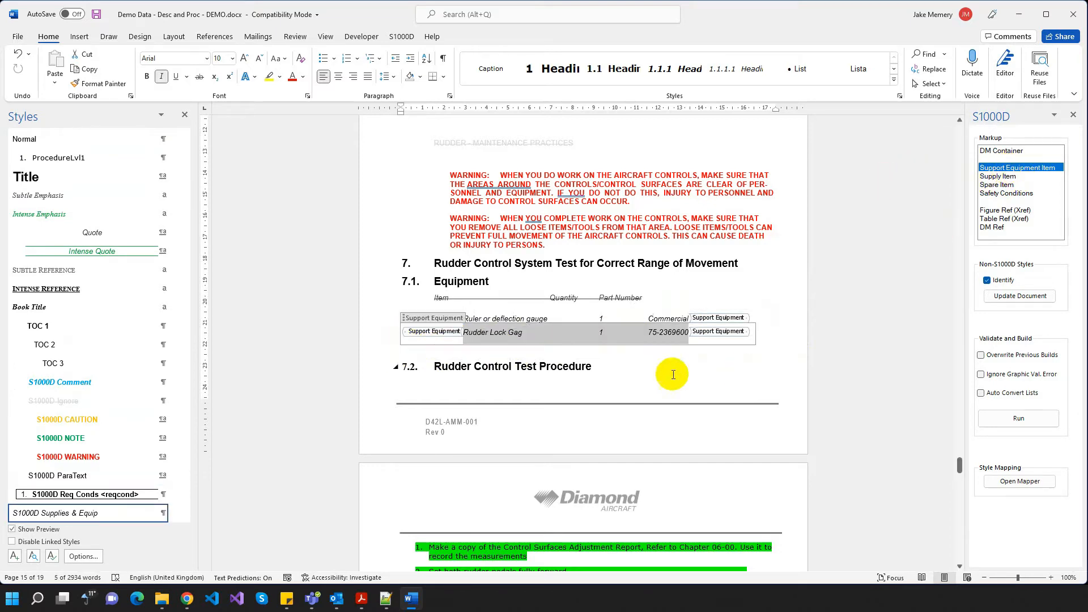
- In the Ruler or deflection gauge row, tag the item name as Nomenclature and the quantity 1 as Qty
click(504, 315)
drag(464, 320, 548, 319)
mouse_move(998, 170)
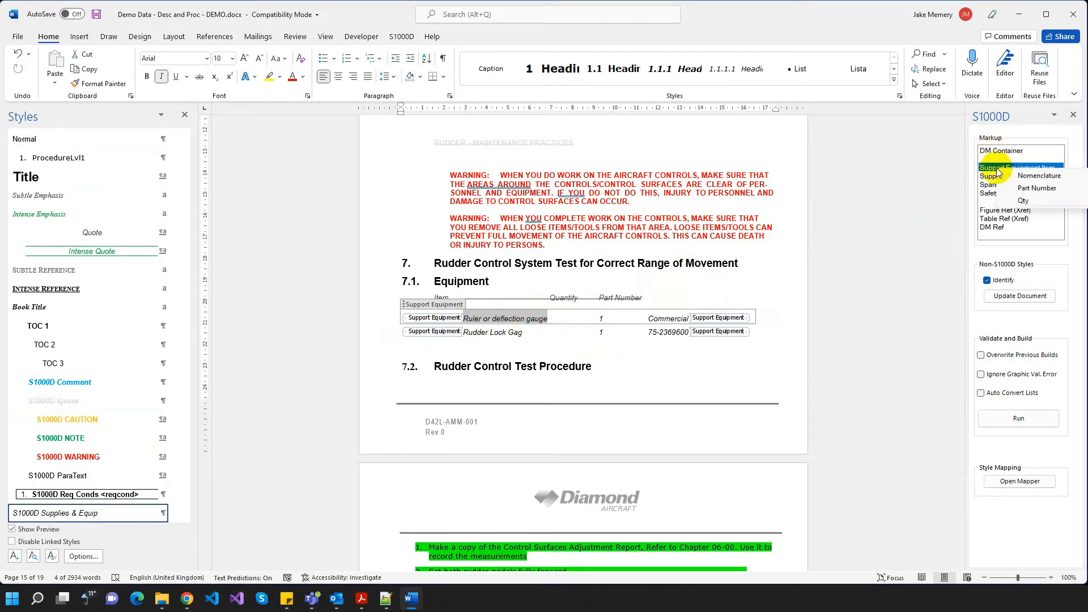
click(1040, 176)
click(648, 317)
double_click(648, 317)
mouse_move(989, 170)
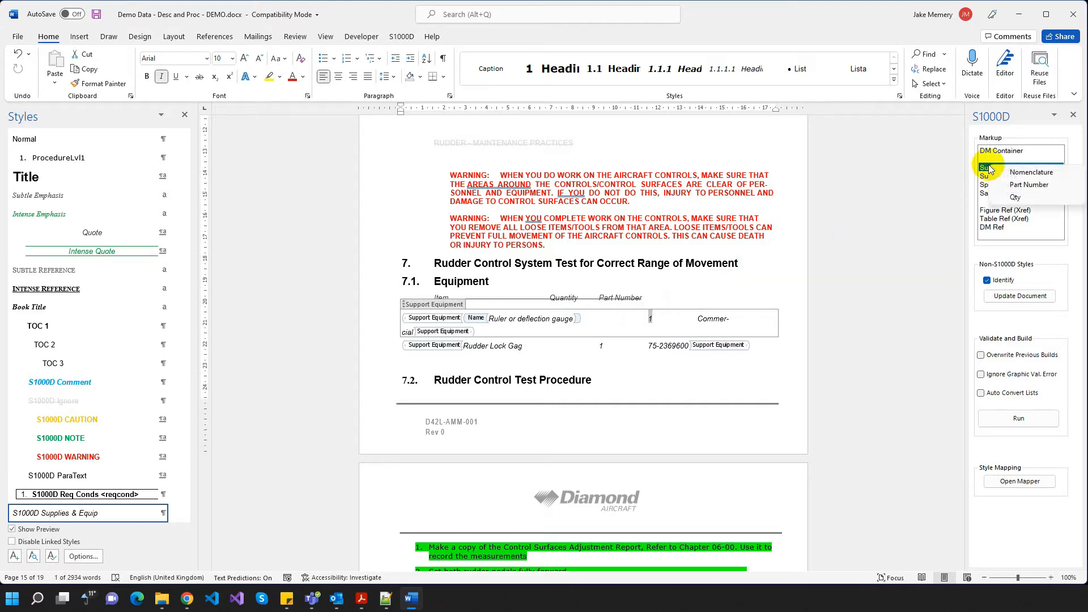
click(1015, 197)
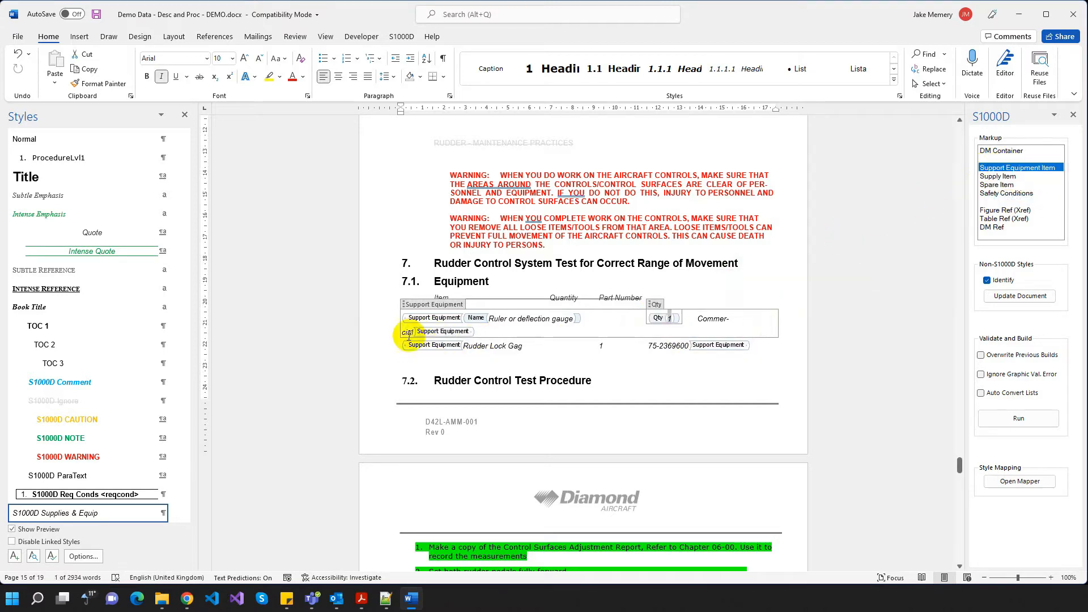
- Tag Commercial as the Part Number of the Ruler or deflection gauge item
drag(410, 332, 709, 320)
mouse_move(1014, 167)
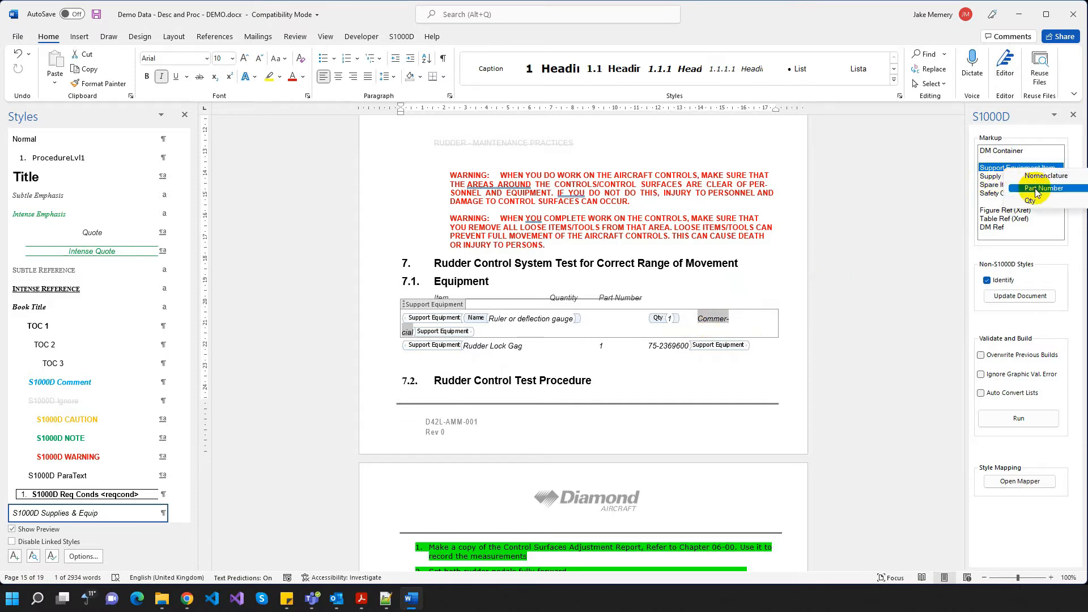
click(1035, 194)
- In the Rudder Lock Gag row, tag the item name as Nomenclature and the quantity 1 as Qty
drag(464, 347, 523, 346)
mouse_move(996, 172)
click(1037, 176)
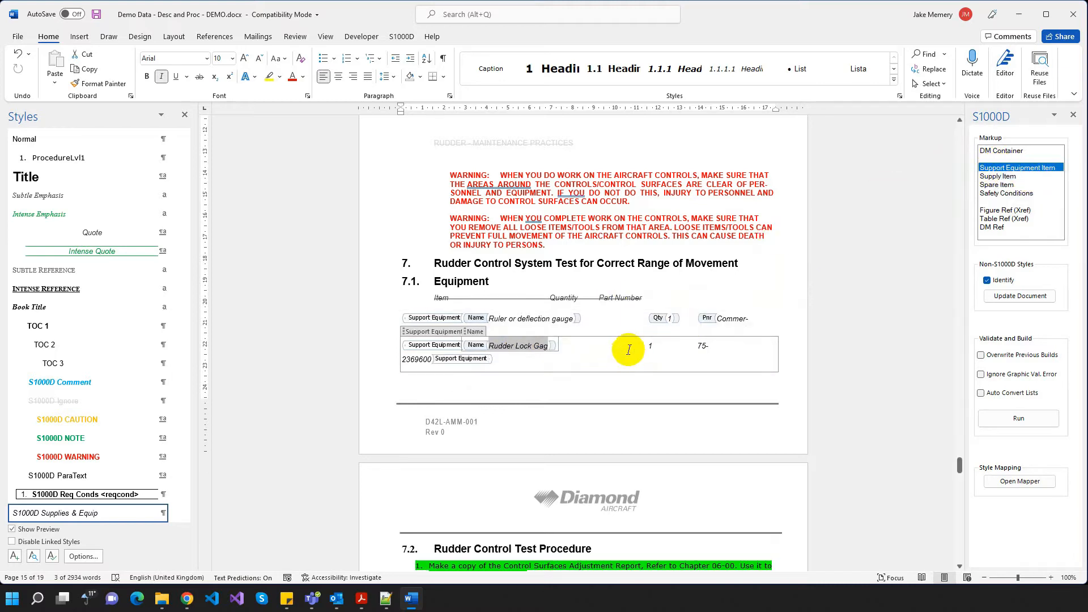
double_click(646, 345)
mouse_move(997, 174)
click(1028, 203)
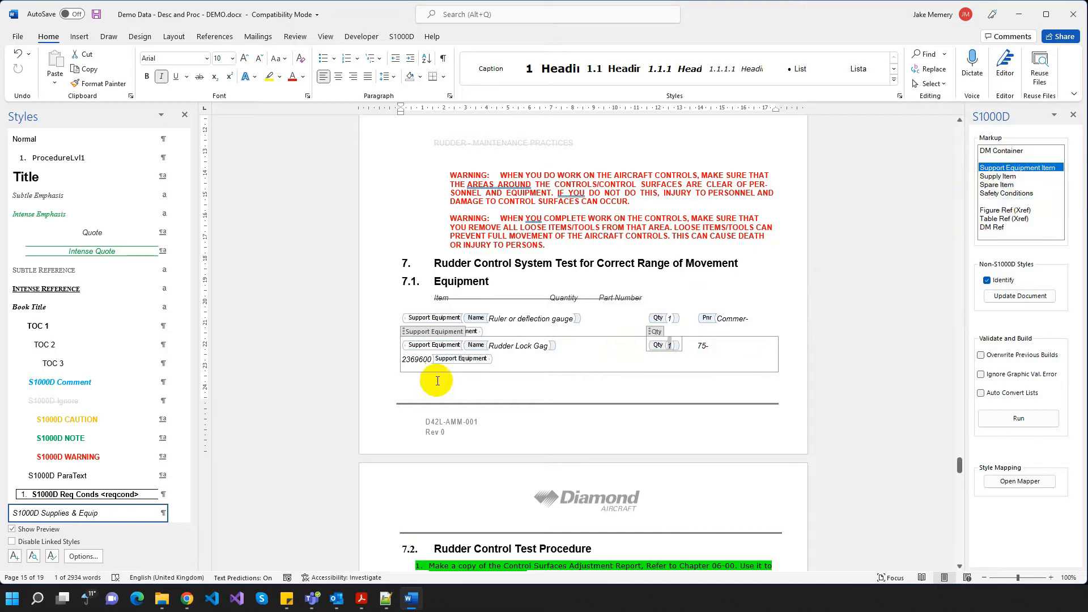
- Select the full value 75-2369600 and tag it as the Part Number of the Rudder Lock Gag item
drag(434, 362, 704, 345)
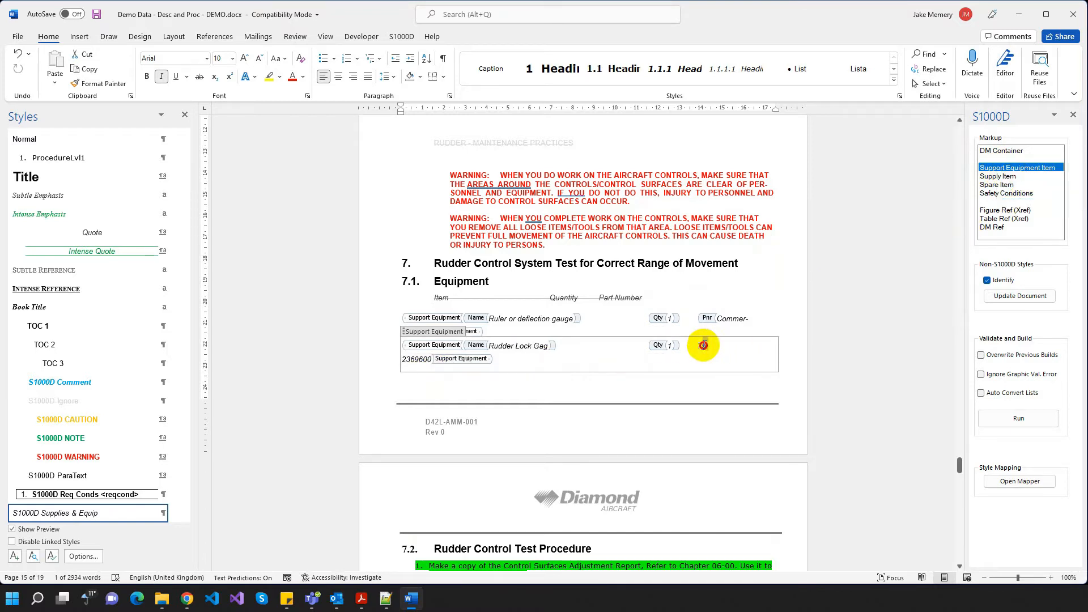
shift+click(431, 363)
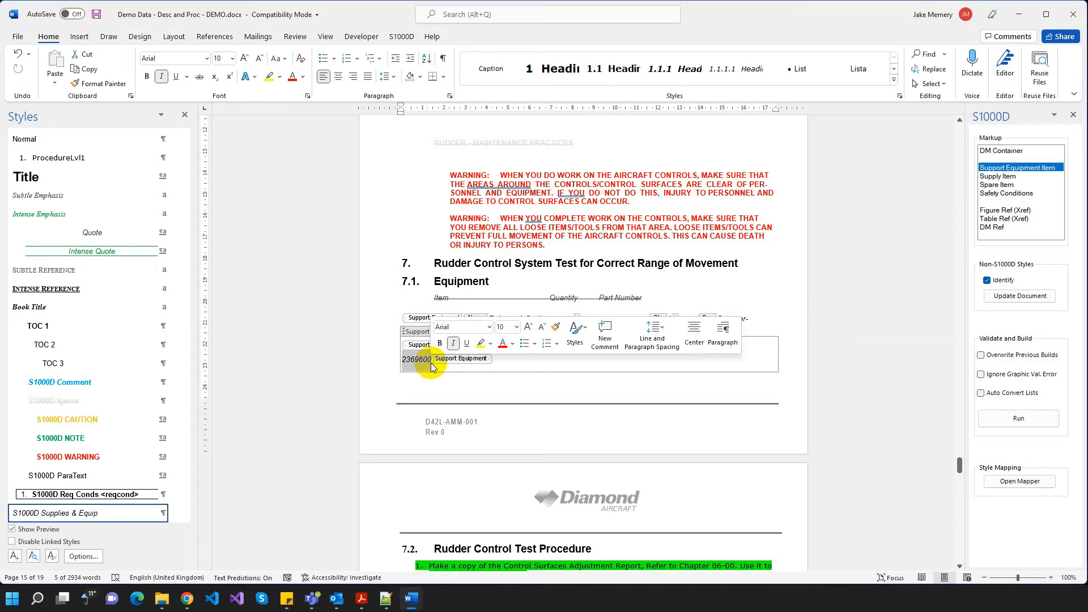
click(698, 344)
click(594, 358)
drag(594, 359, 428, 369)
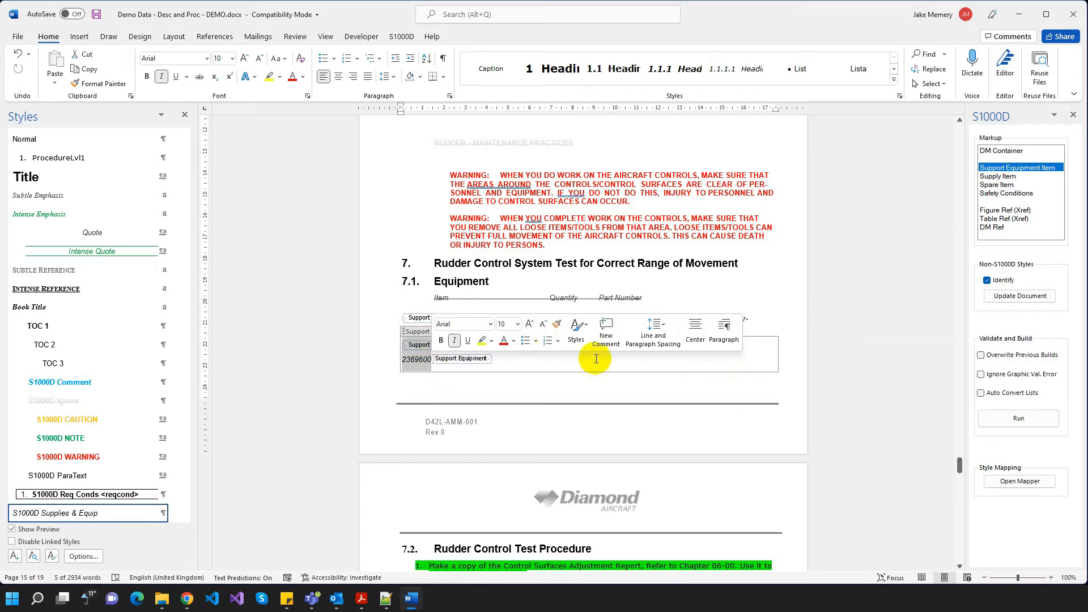
click(710, 372)
click(697, 349)
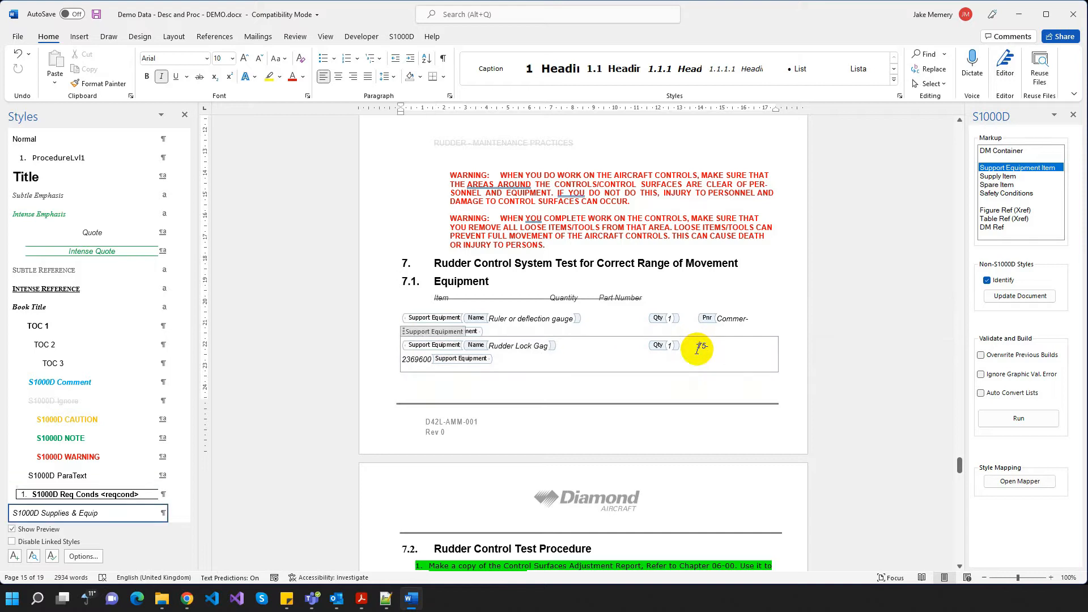
shift+click(432, 359)
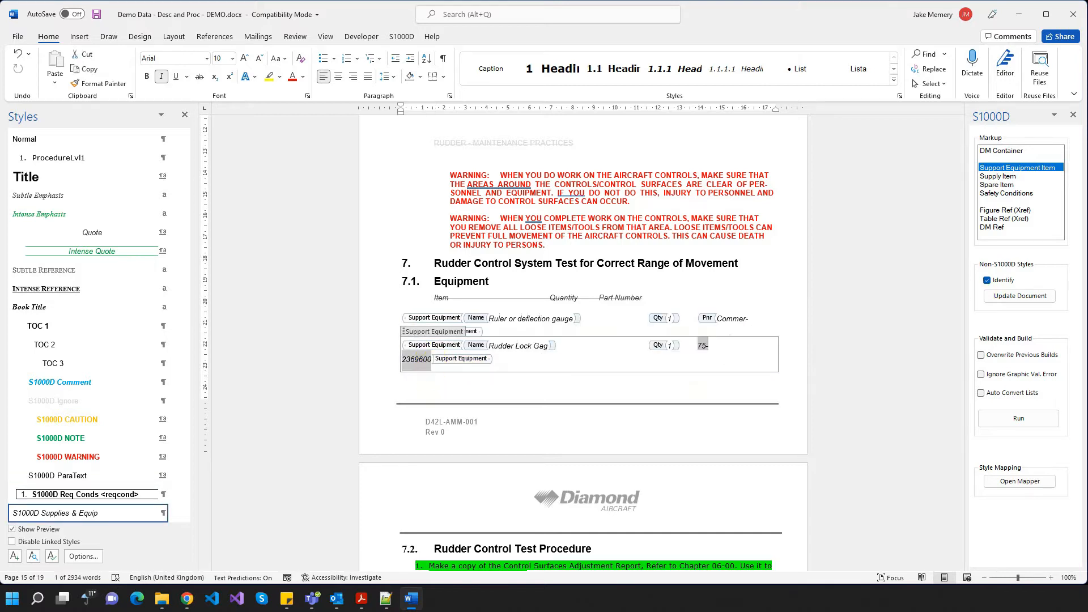
double_click(992, 170)
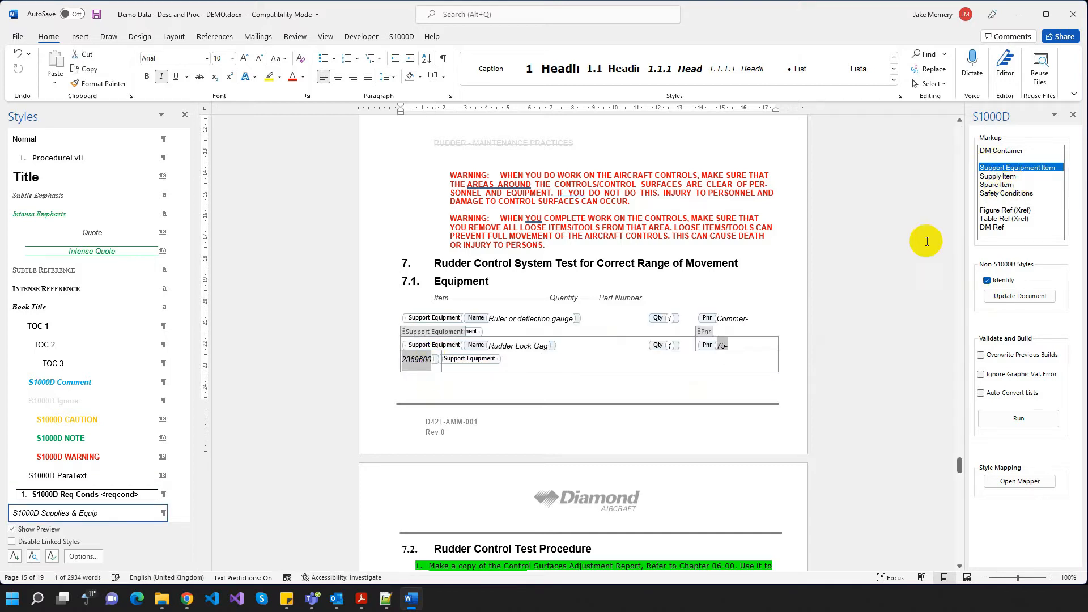
click(750, 389)
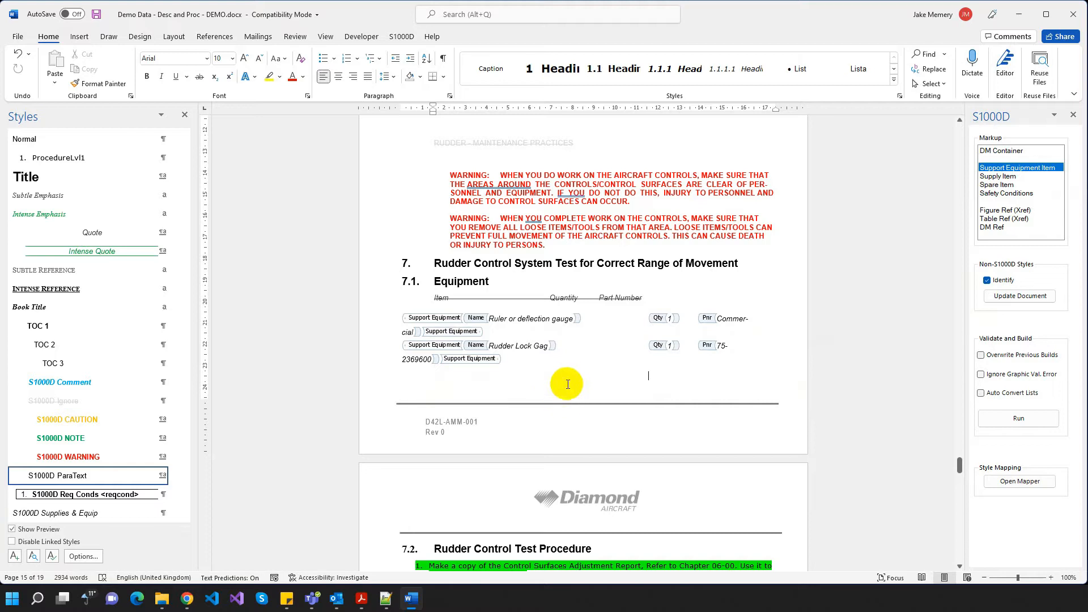
- Apply the S1000D Step1 style to the 7.2 Rudder Control Test Procedure heading
scroll(575, 379, down, 4)
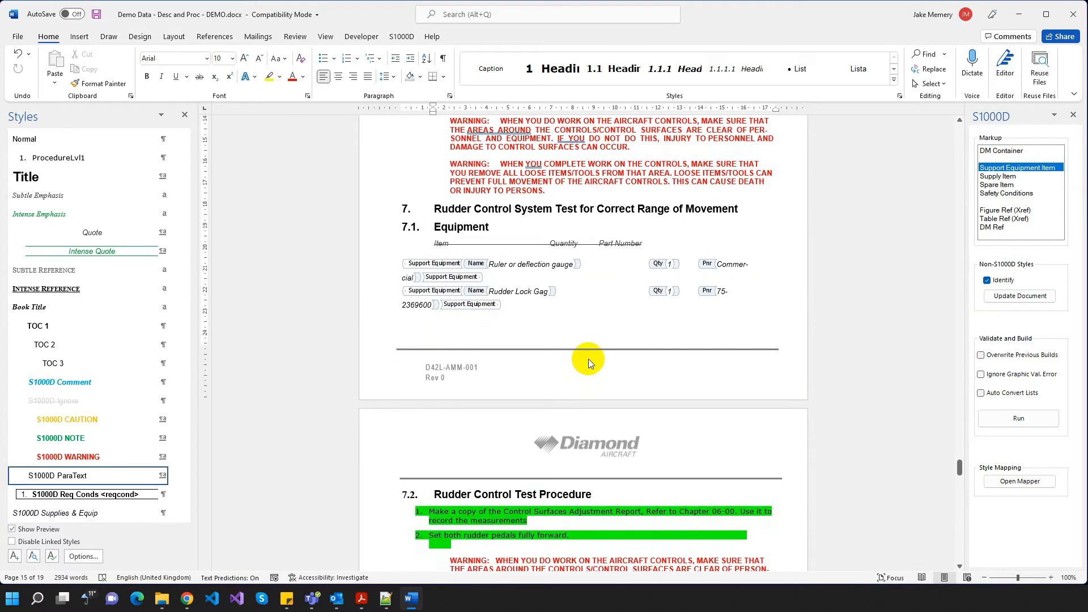
scroll(618, 300, down, 7)
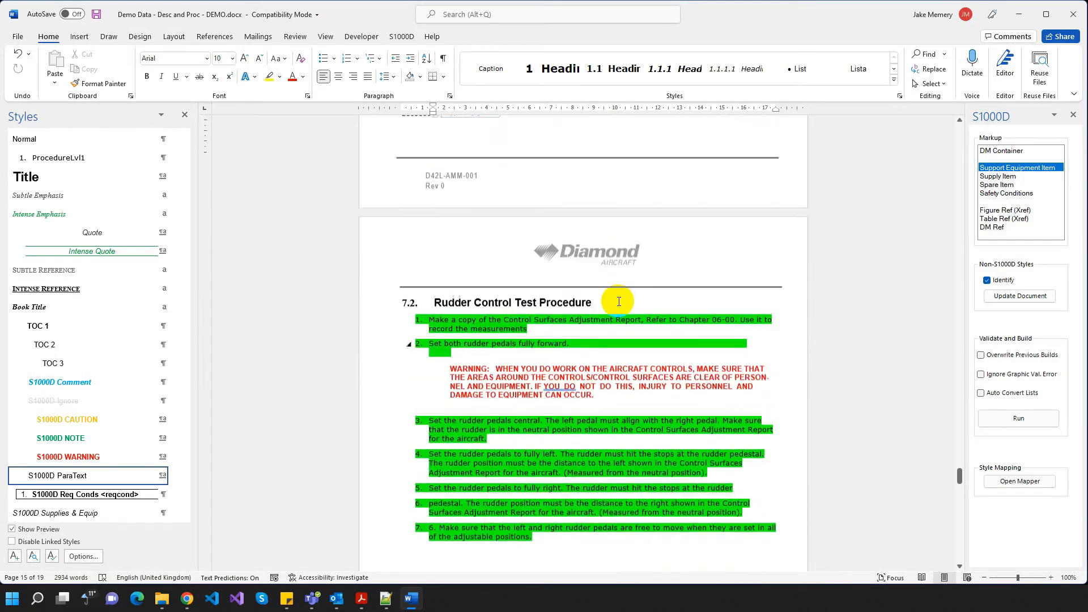
click(463, 250)
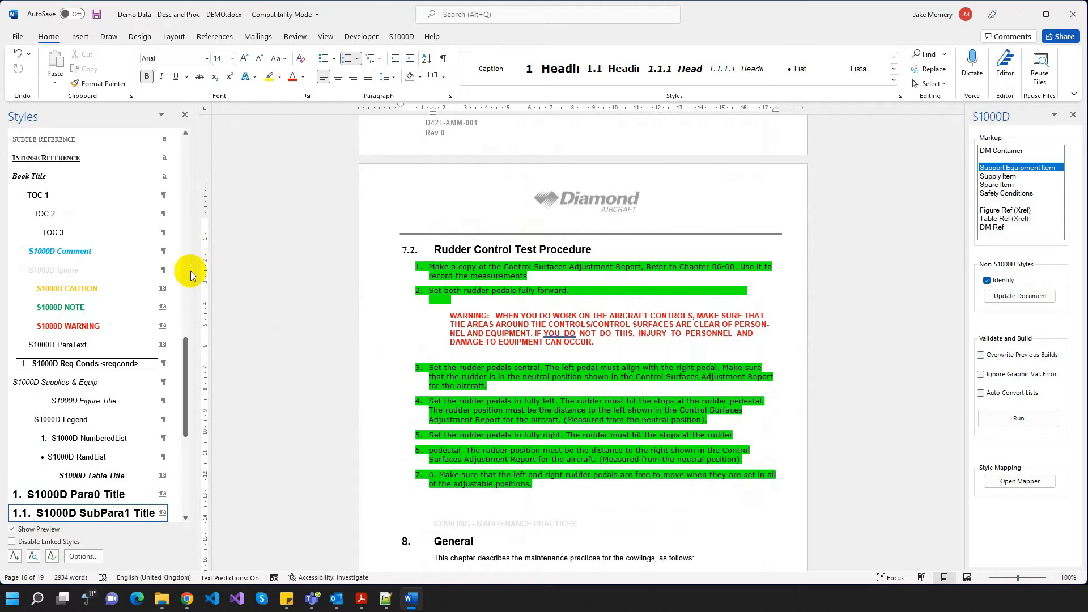
drag(186, 346, 180, 402)
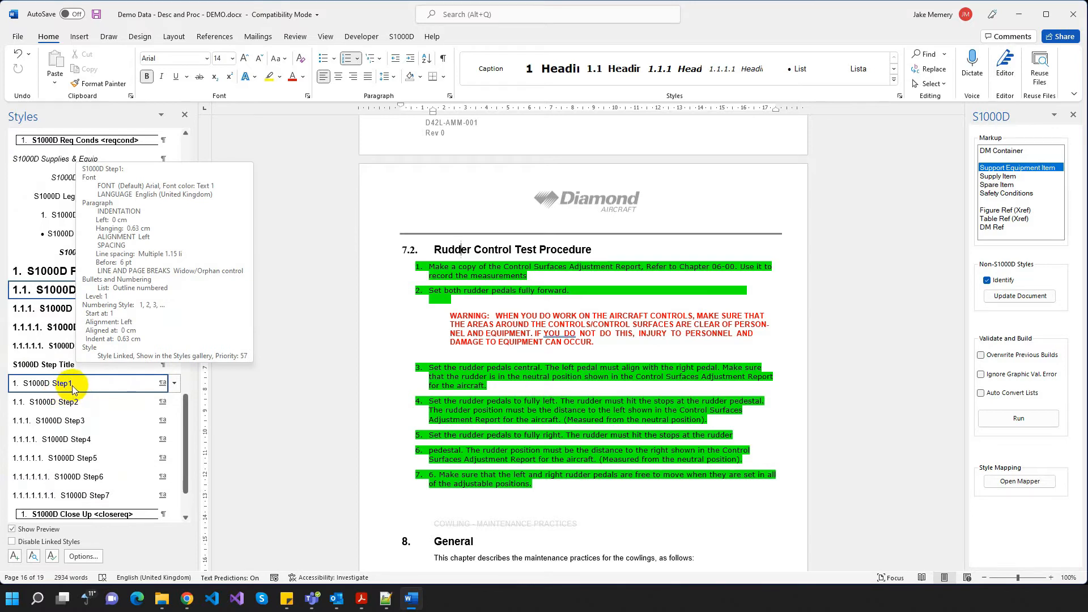
click(72, 389)
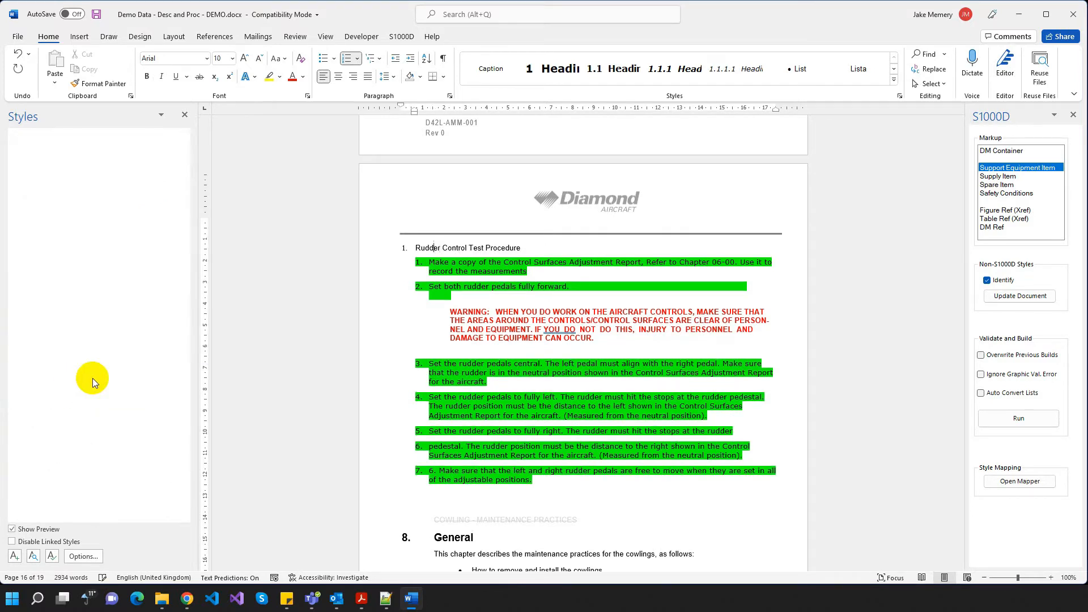
- Select all ProcedureLvl1 instances, apply the S1000D Step2 style, and update the document to refresh the non-S1000D highlighting
click(430, 262)
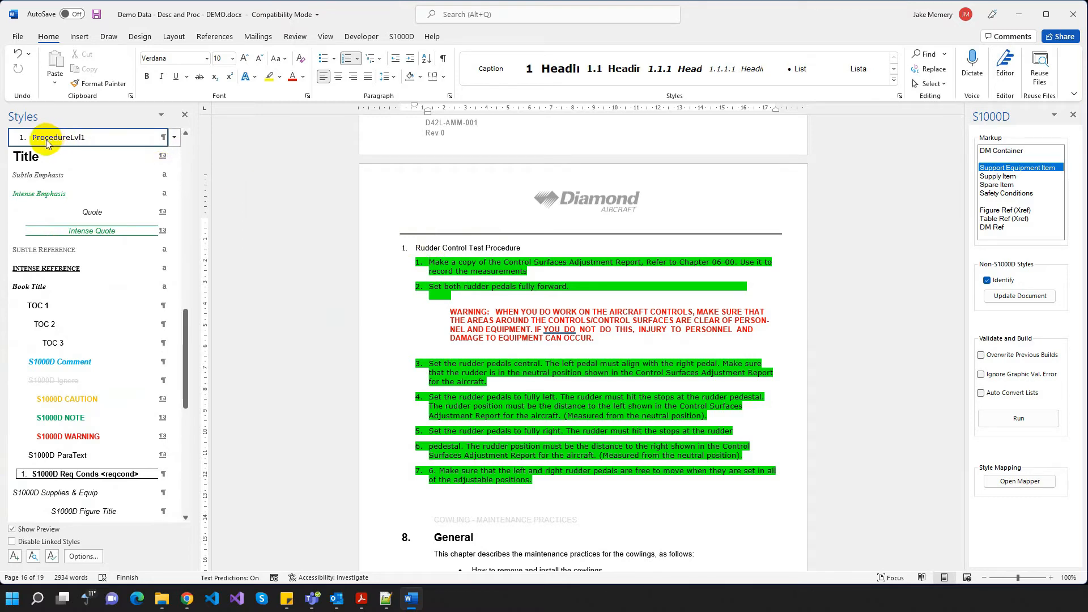
click(174, 138)
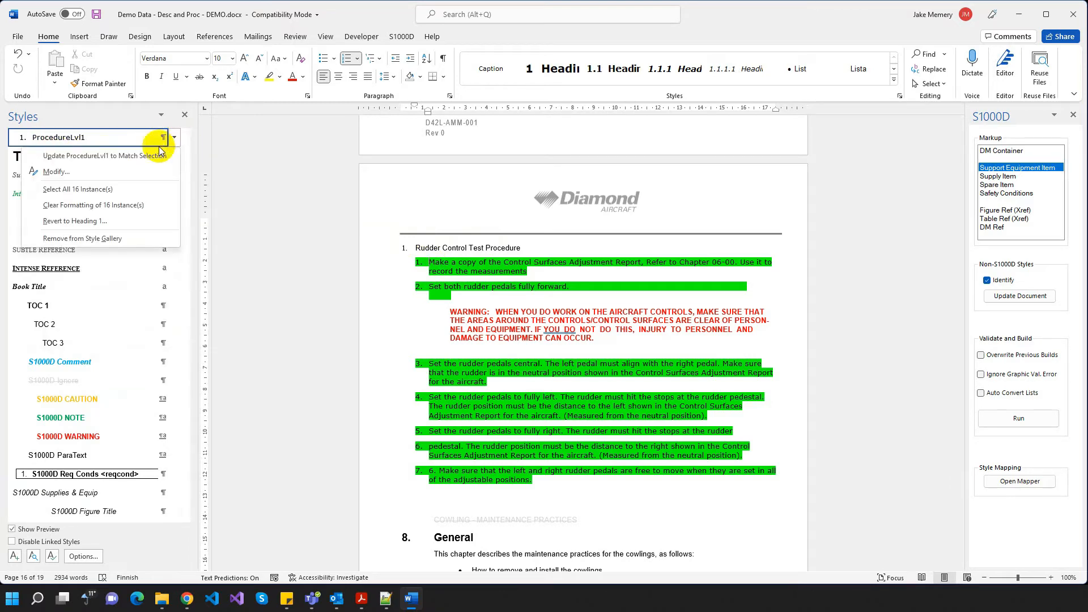
click(104, 190)
drag(186, 316, 148, 400)
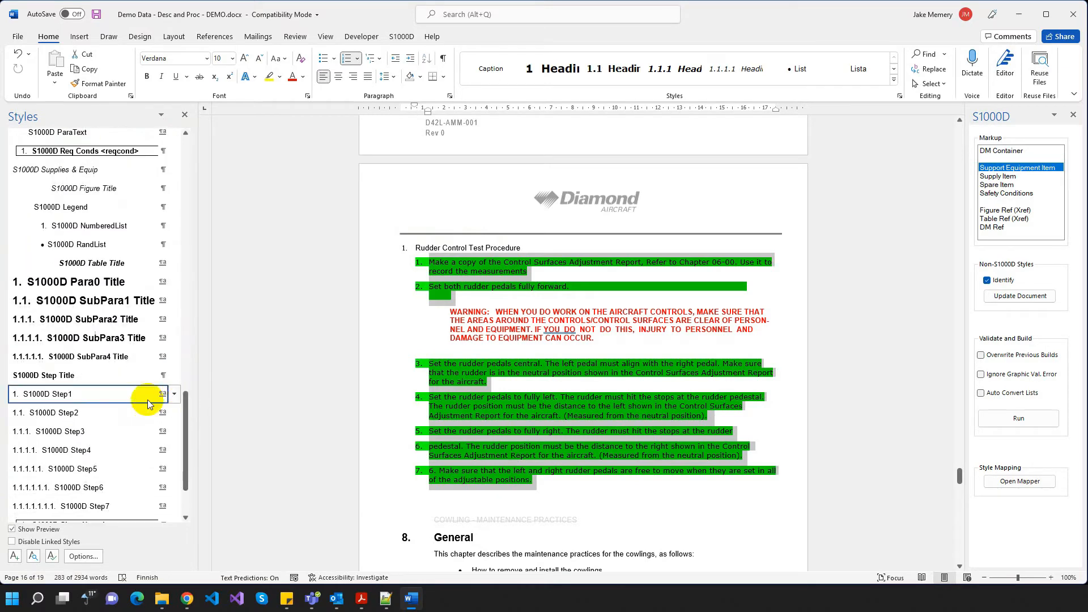
click(90, 409)
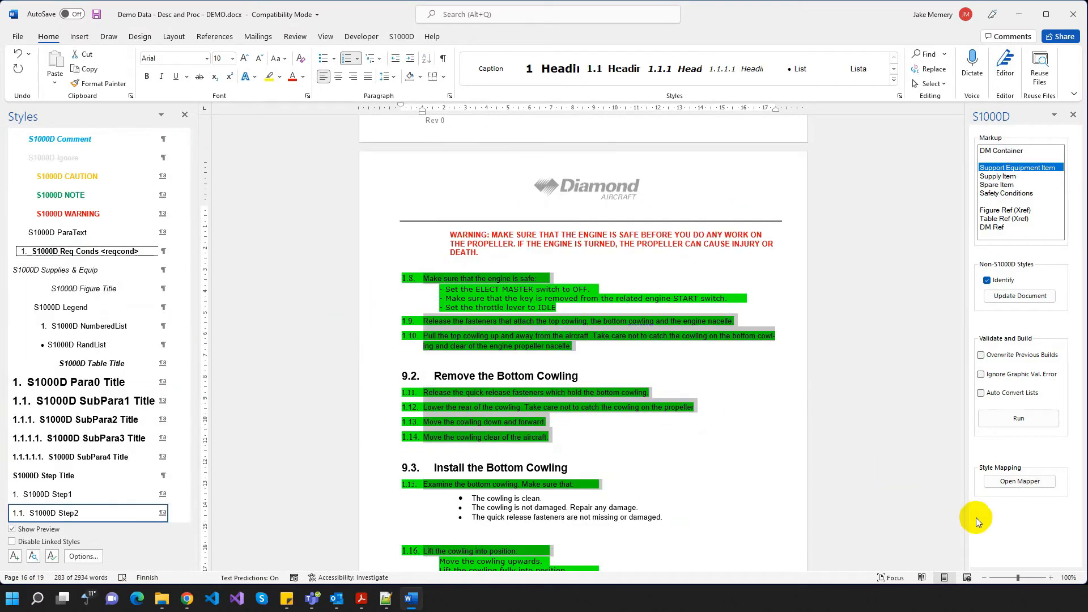
scroll(856, 388, up, 9)
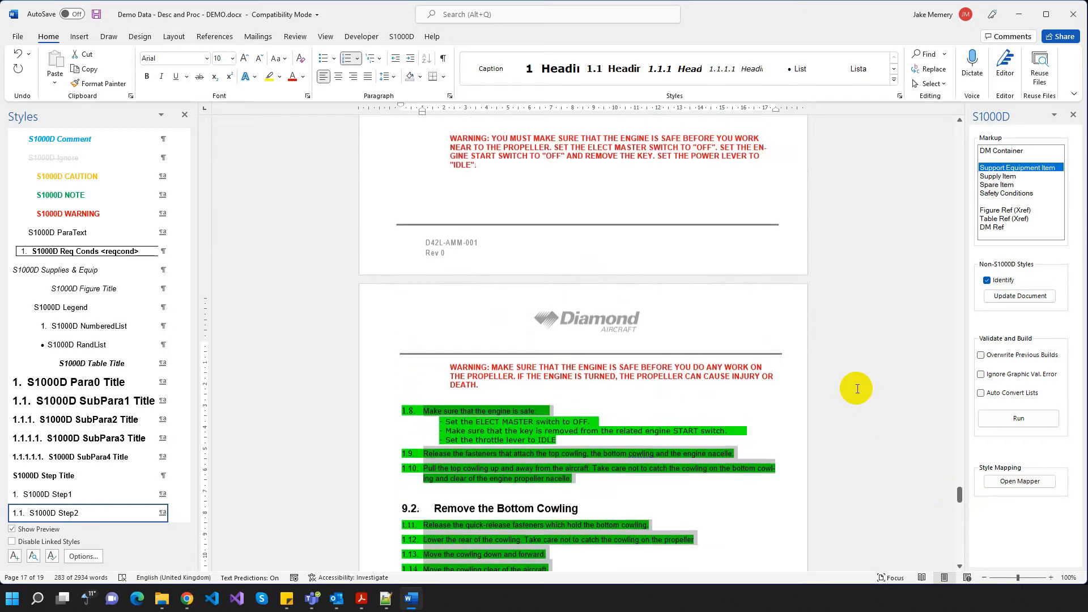
scroll(833, 400, up, 12)
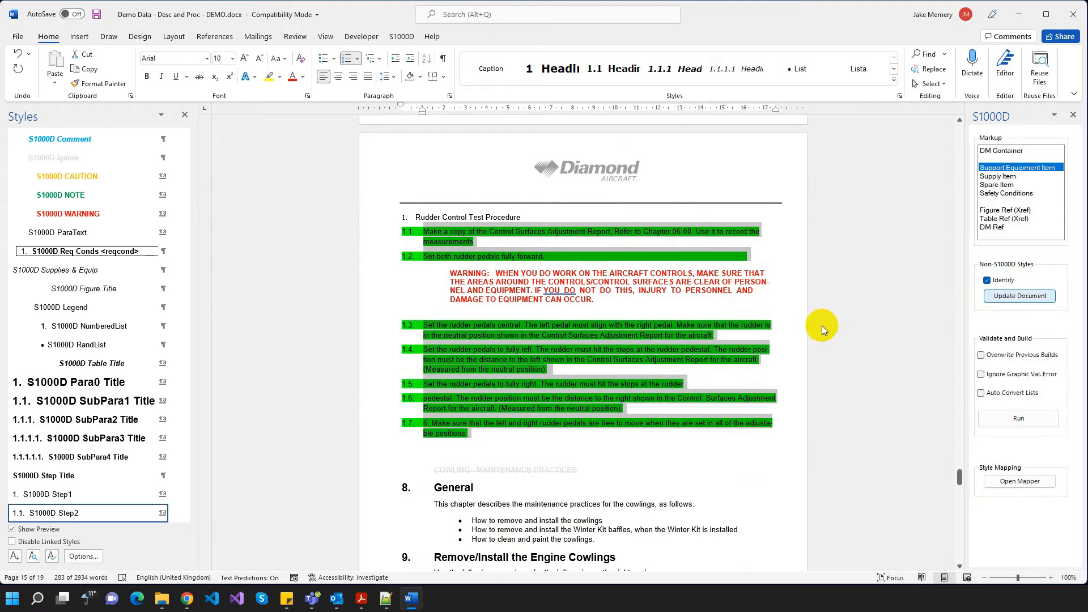
click(787, 306)
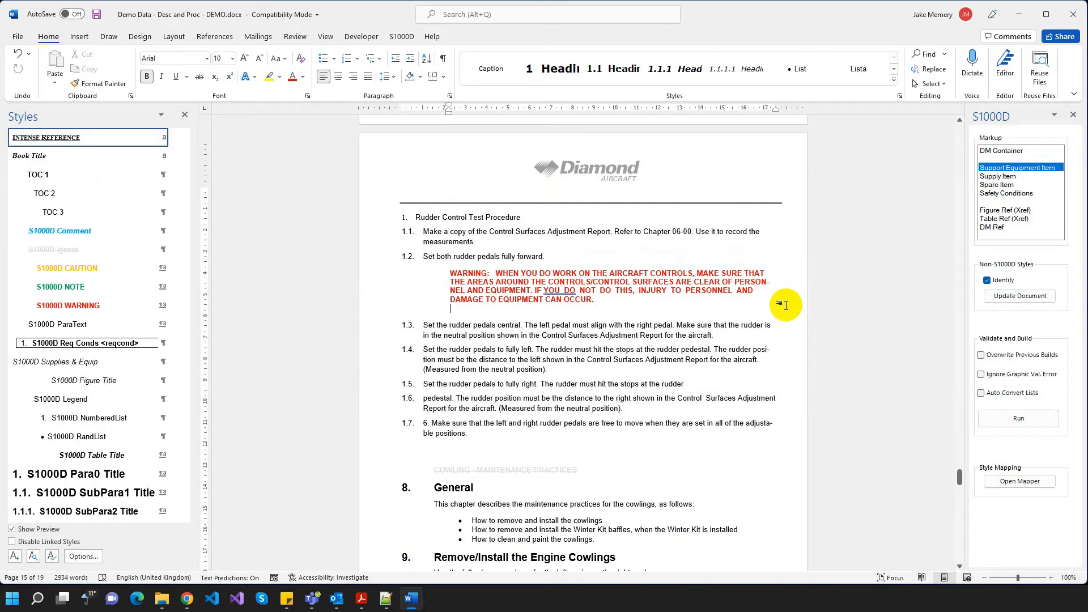
- Check the styles of the Rudder Control Test Procedure heading and its first step, and continue to the Cowling - Maintenance Practices section
click(443, 217)
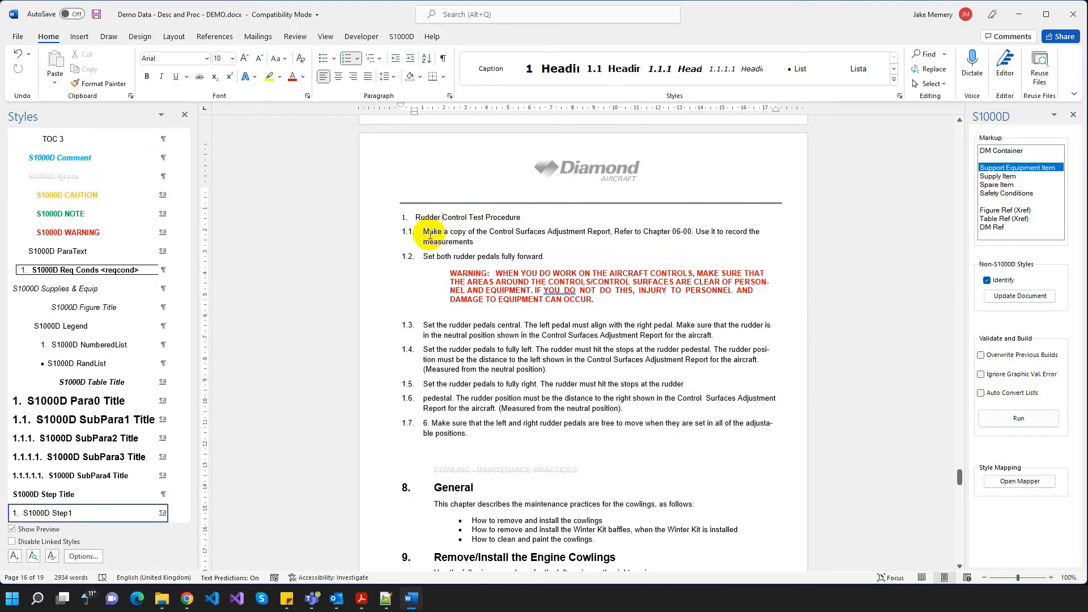
click(428, 233)
scroll(466, 340, down, 3)
scroll(466, 359, down, 3)
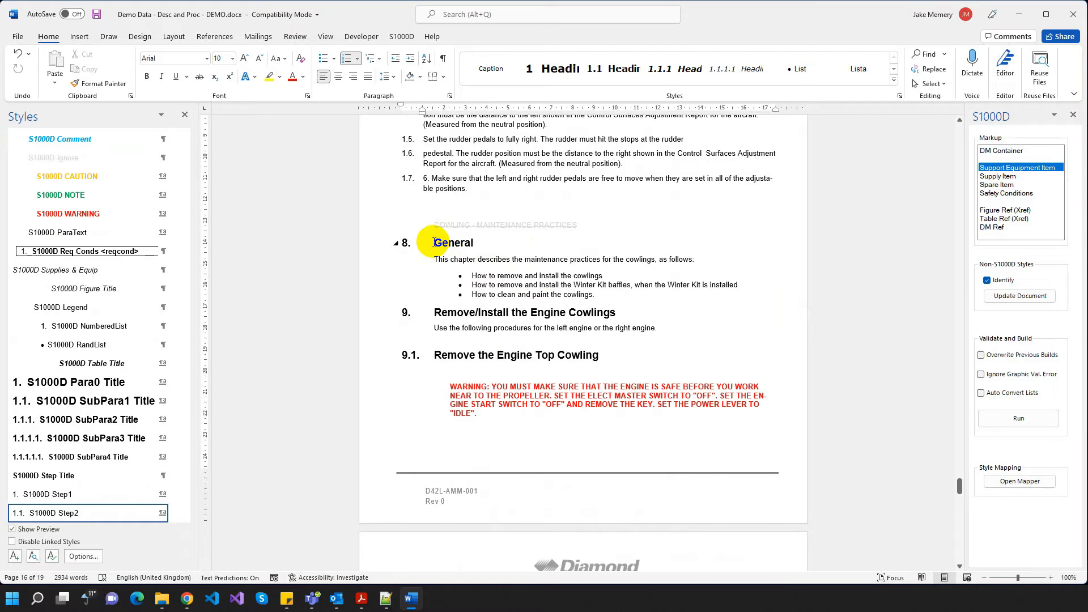
- Apply the S1000D Ignore style to the cowling text from the General heading through the Remove/Install the Engine Cowlings introduction
drag(437, 243, 661, 331)
scroll(761, 340, down, 3)
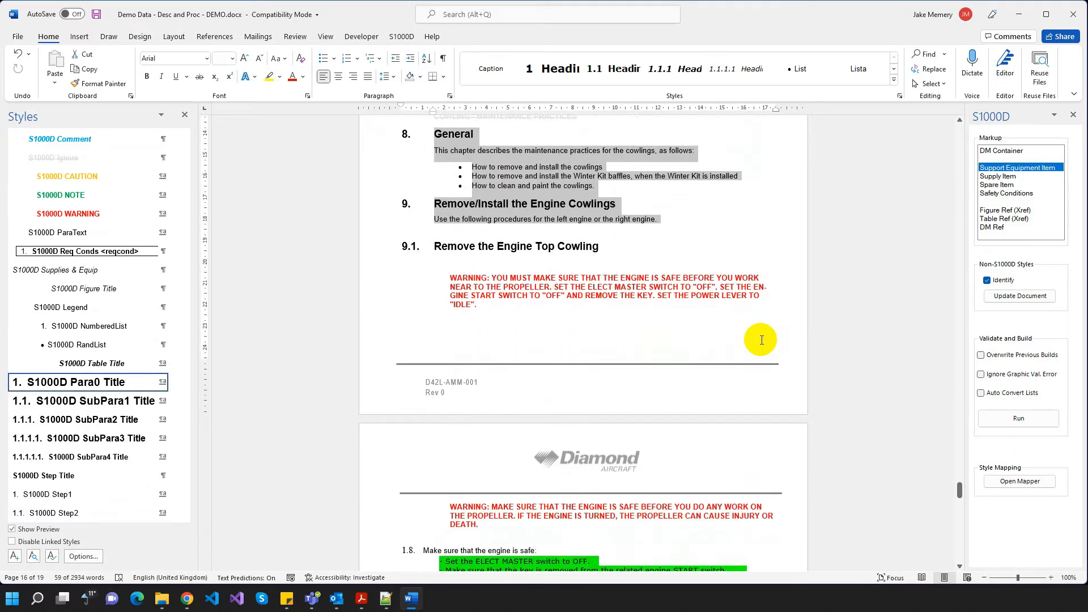
scroll(761, 341, down, 1)
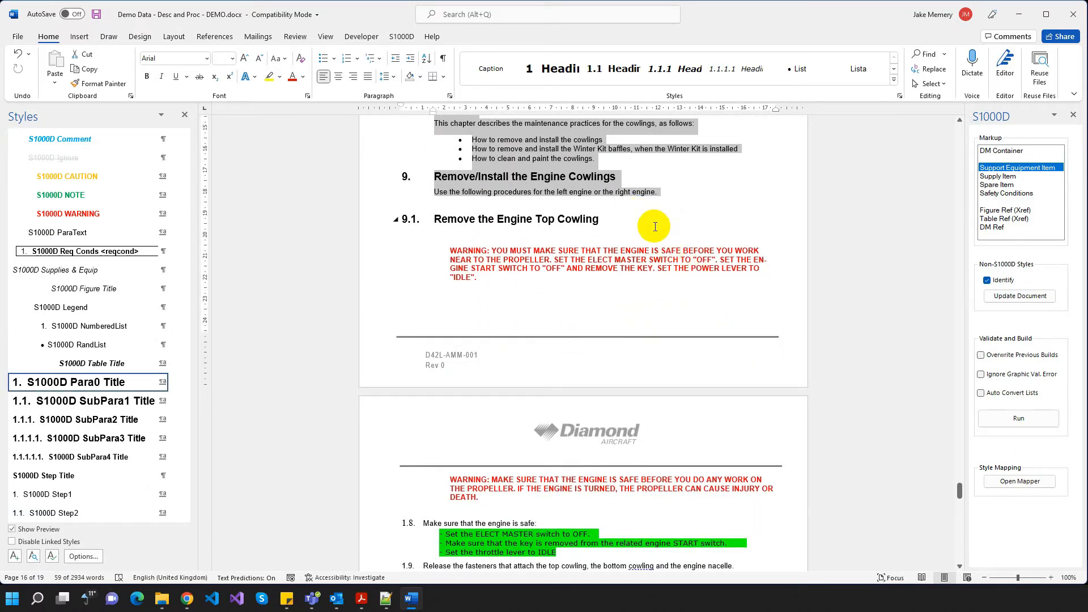
scroll(658, 225, up, 2)
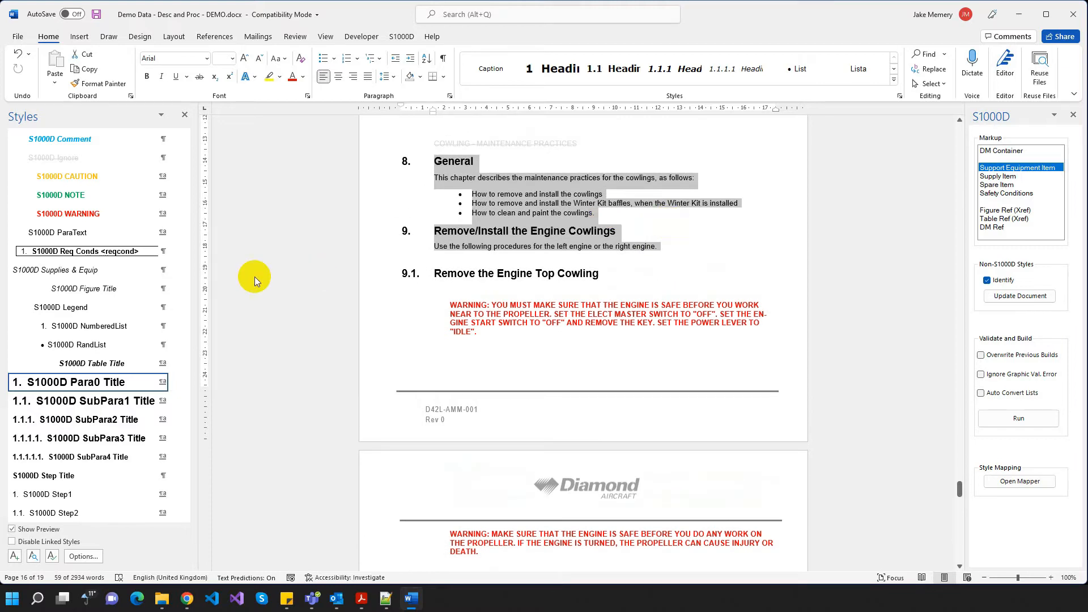
click(86, 157)
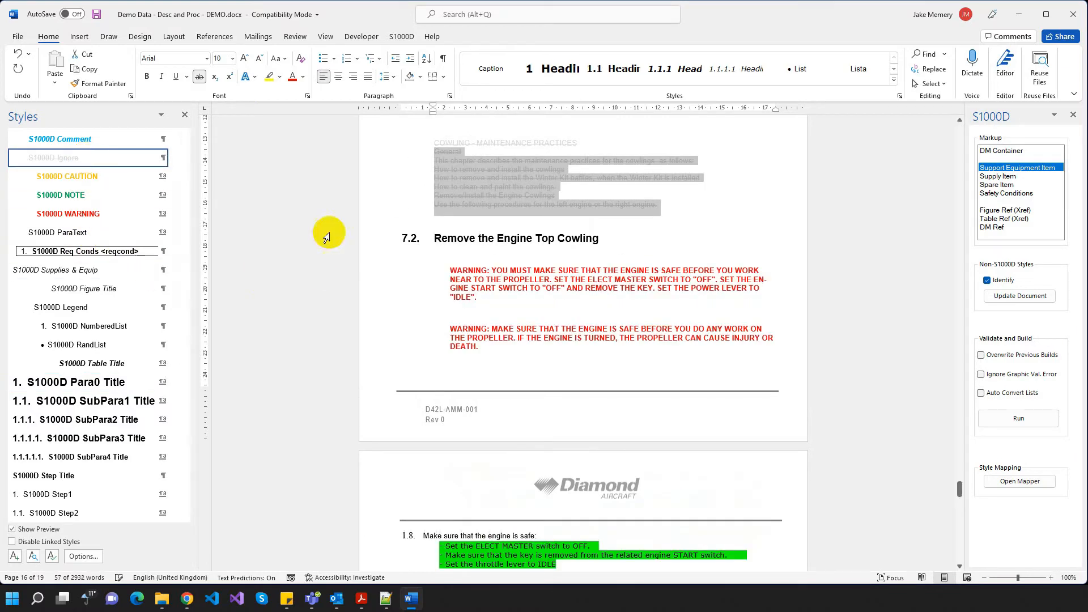
- Apply the S1000D Step1 style to the Remove the Engine Top Cowling heading and check the style of its first substep
click(463, 237)
scroll(623, 321, down, 11)
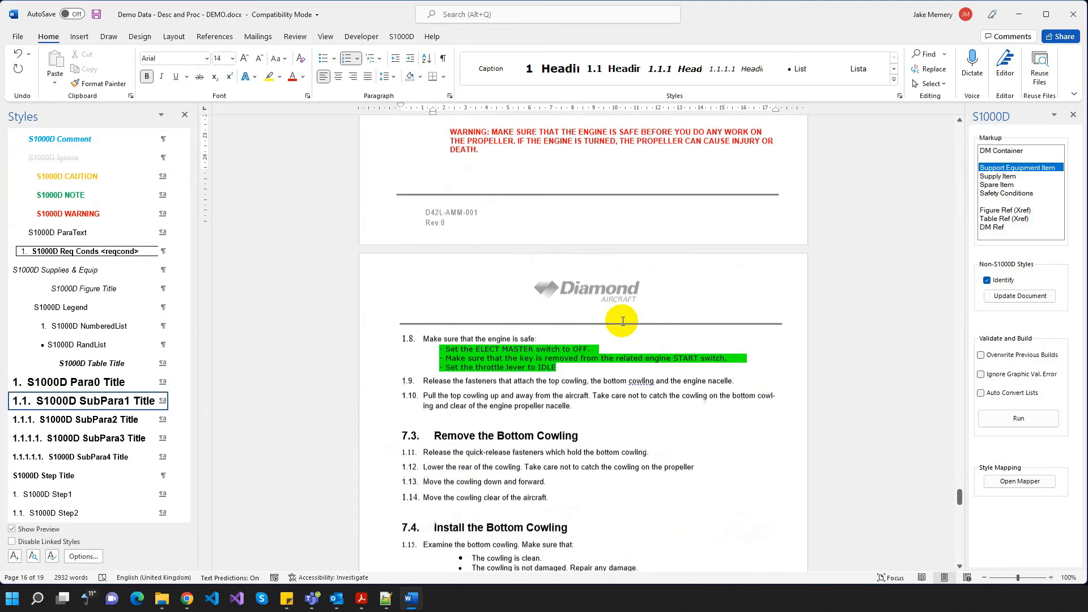
scroll(539, 348, up, 12)
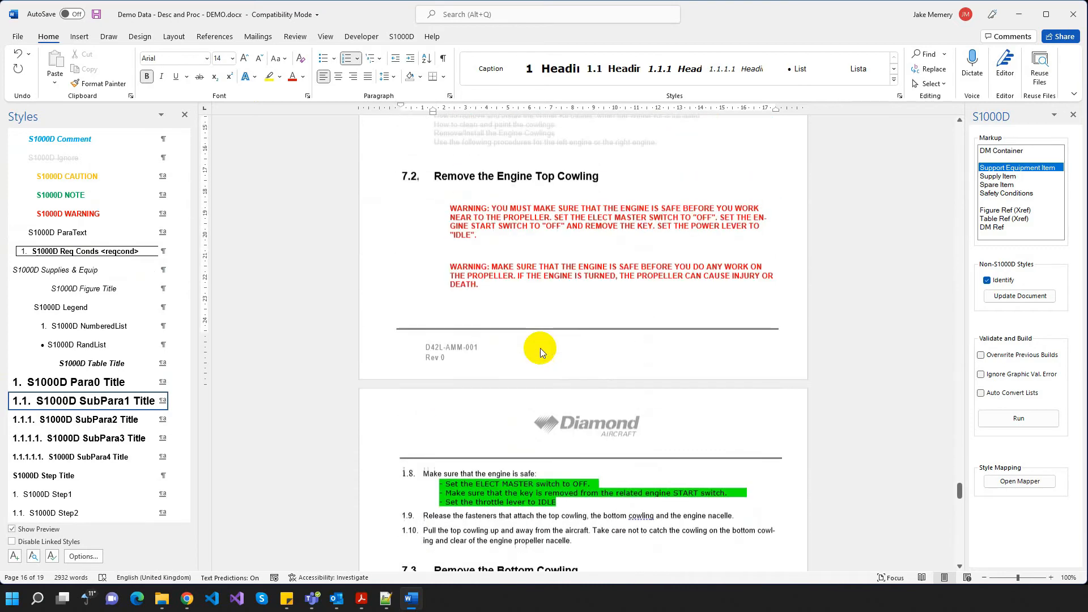
scroll(461, 306, down, 5)
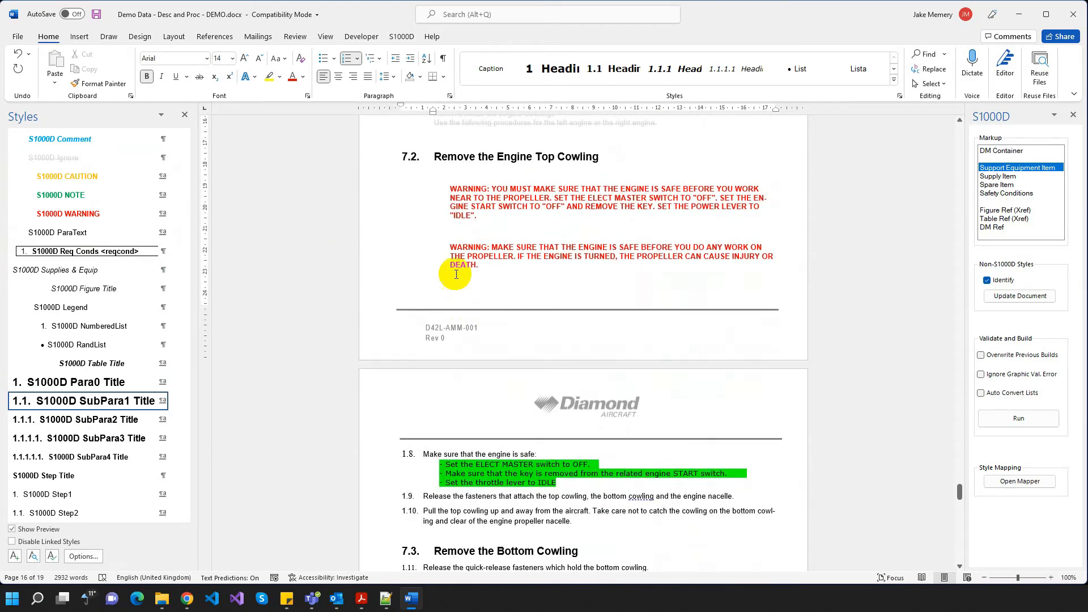
click(48, 494)
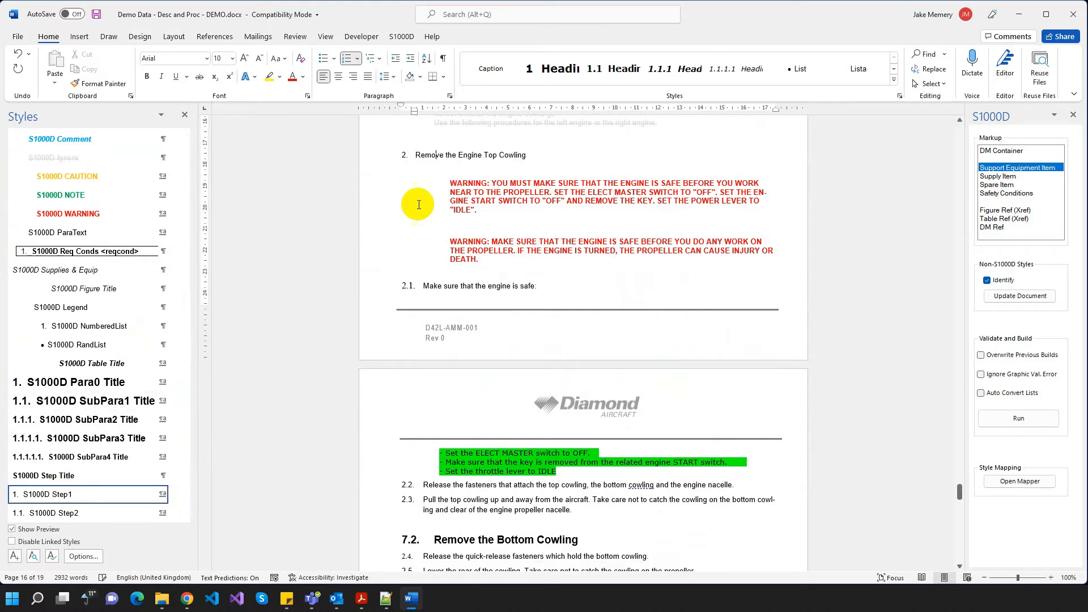
click(429, 285)
- Select all List Number instances, starting from the ELECT MASTER switch list, and apply the S1000D NumberedList style
scroll(428, 396, down, 3)
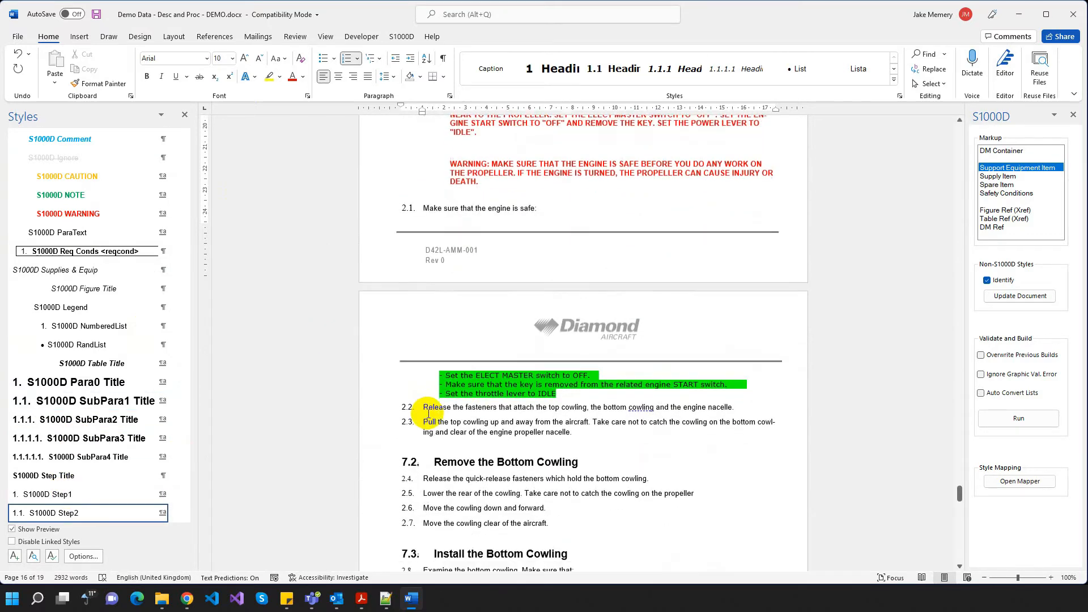
click(504, 388)
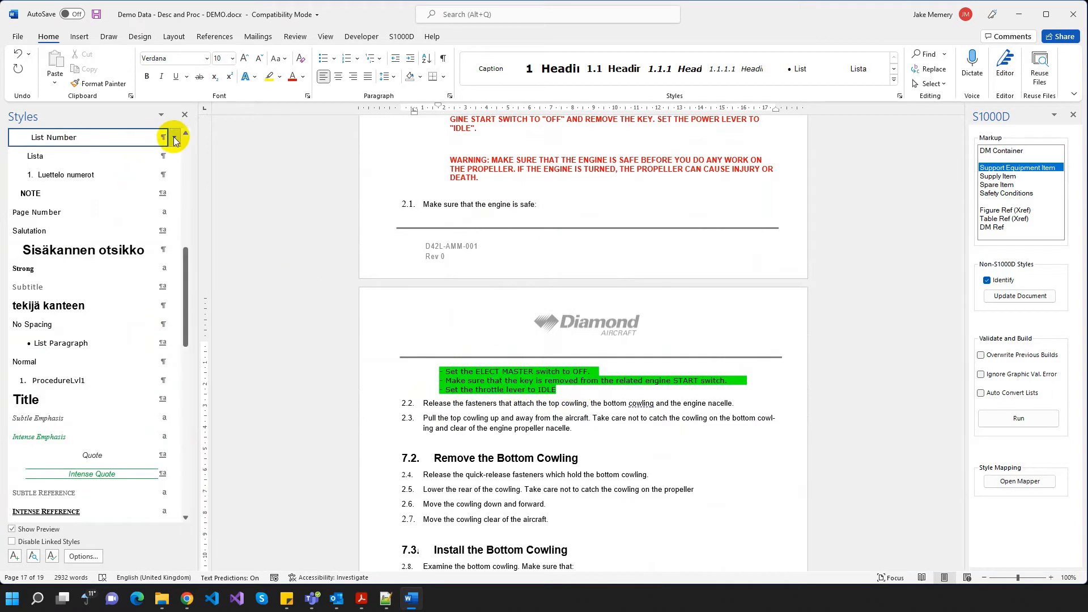
click(174, 138)
click(99, 189)
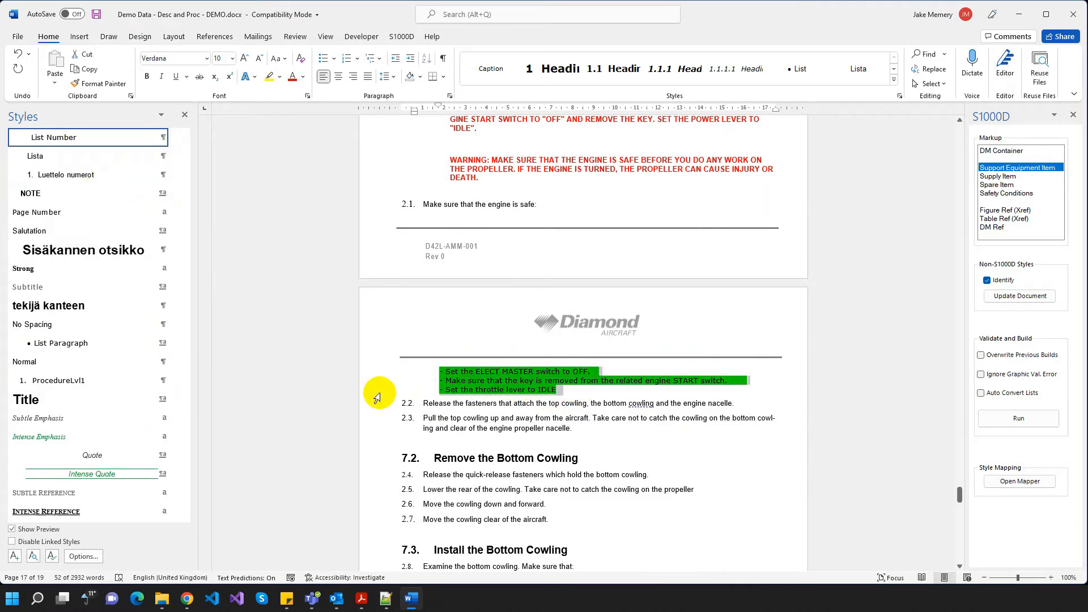
scroll(163, 362, down, 5)
scroll(83, 362, down, 3)
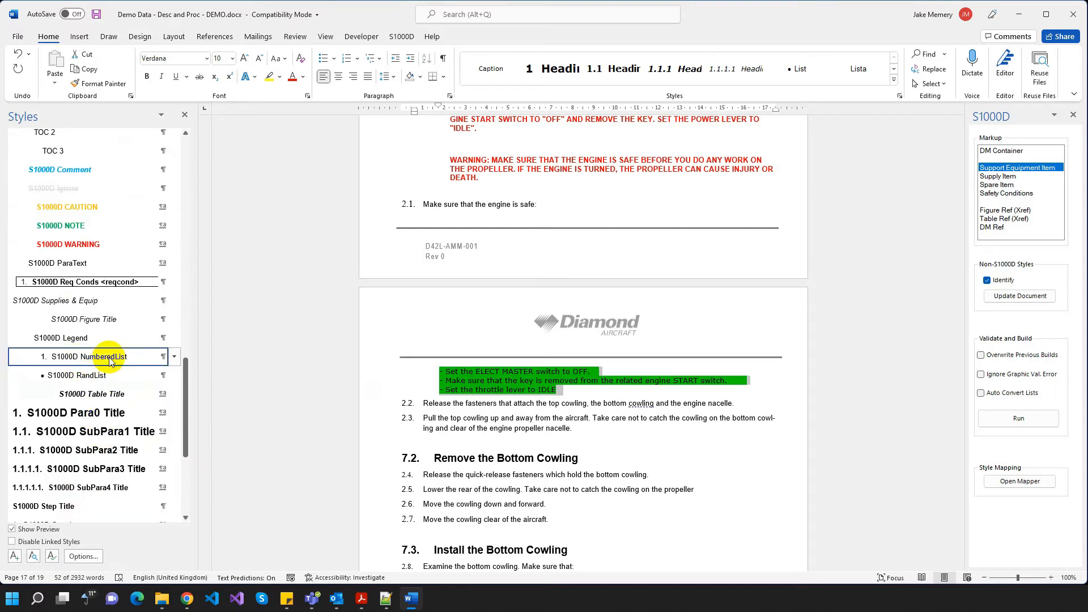
click(109, 359)
- Apply the S1000D Step1 style to the Remove the Bottom Cowling and Install the Bottom Cowling headings
drag(960, 526, 958, 503)
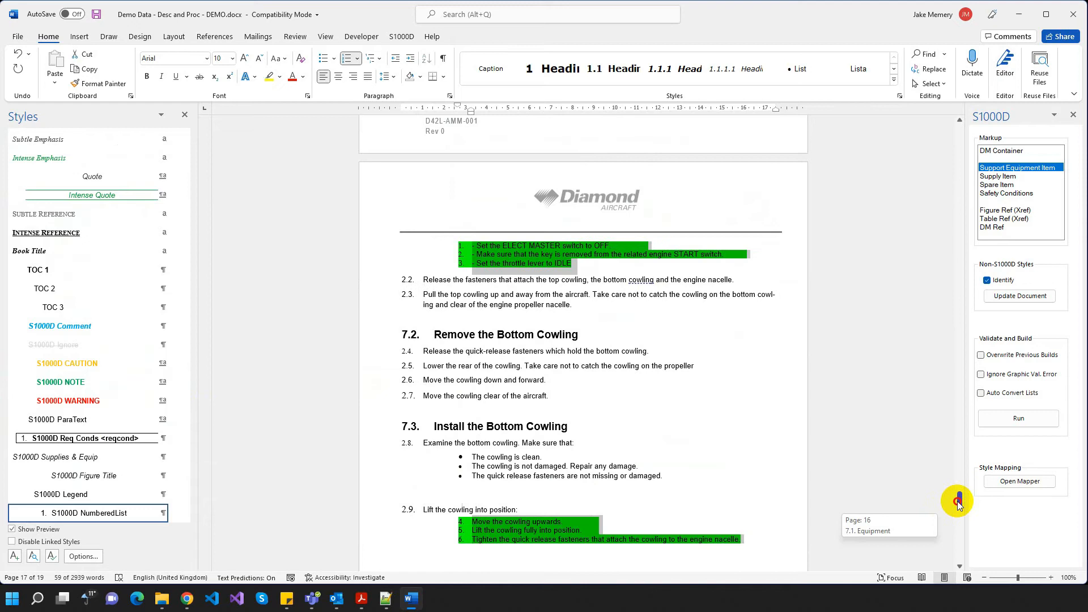
click(443, 333)
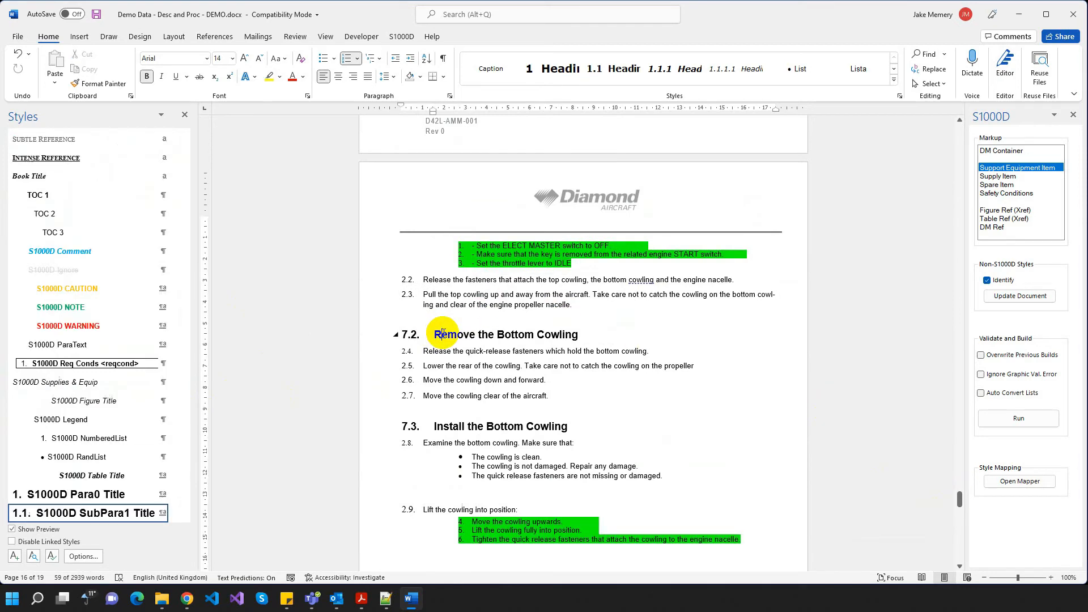
scroll(119, 427, down, 4)
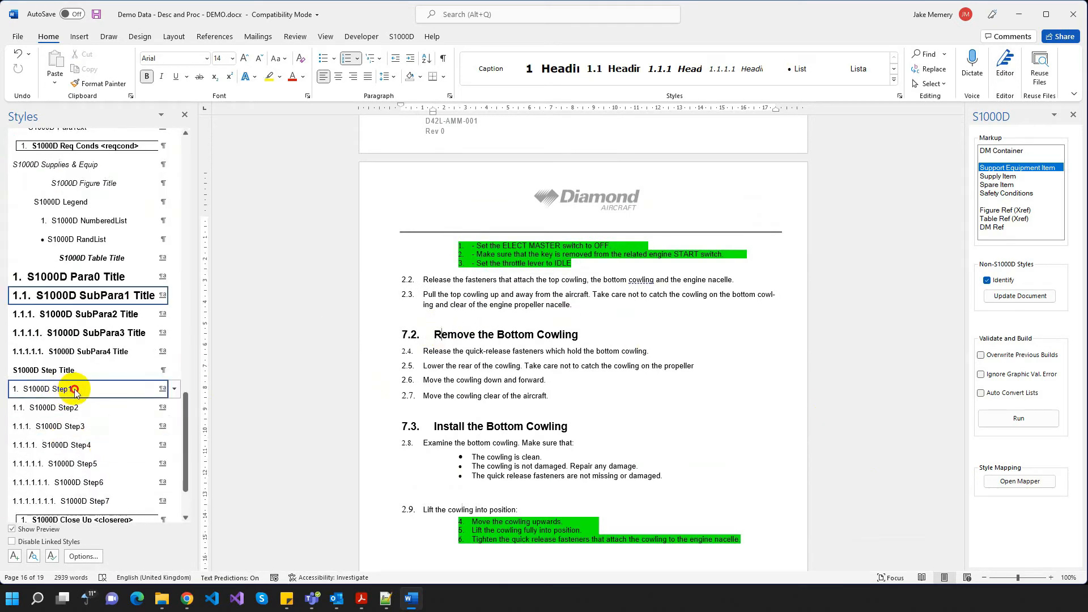
click(74, 390)
click(451, 422)
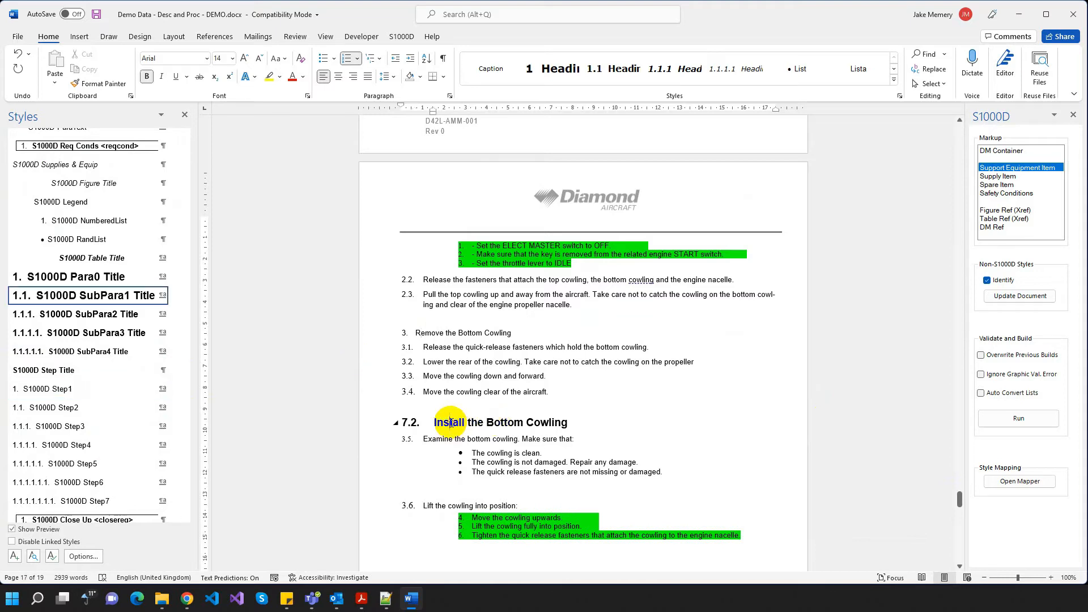
click(124, 389)
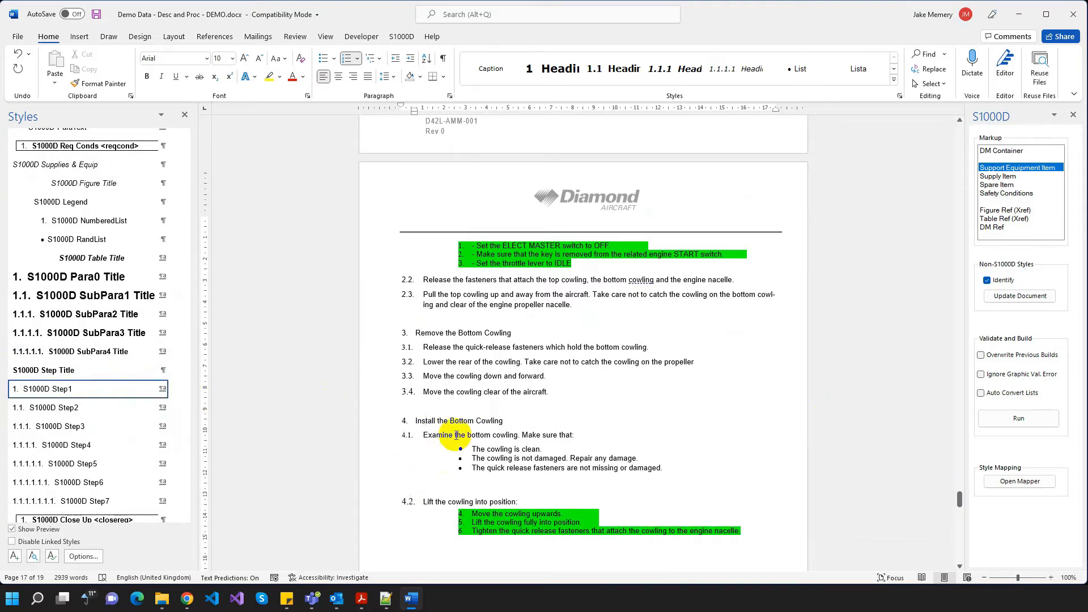
- Check the list styles under Install the Bottom Cowling and update the document to refresh the non-S1000D highlighting
click(485, 449)
scroll(481, 452, down, 3)
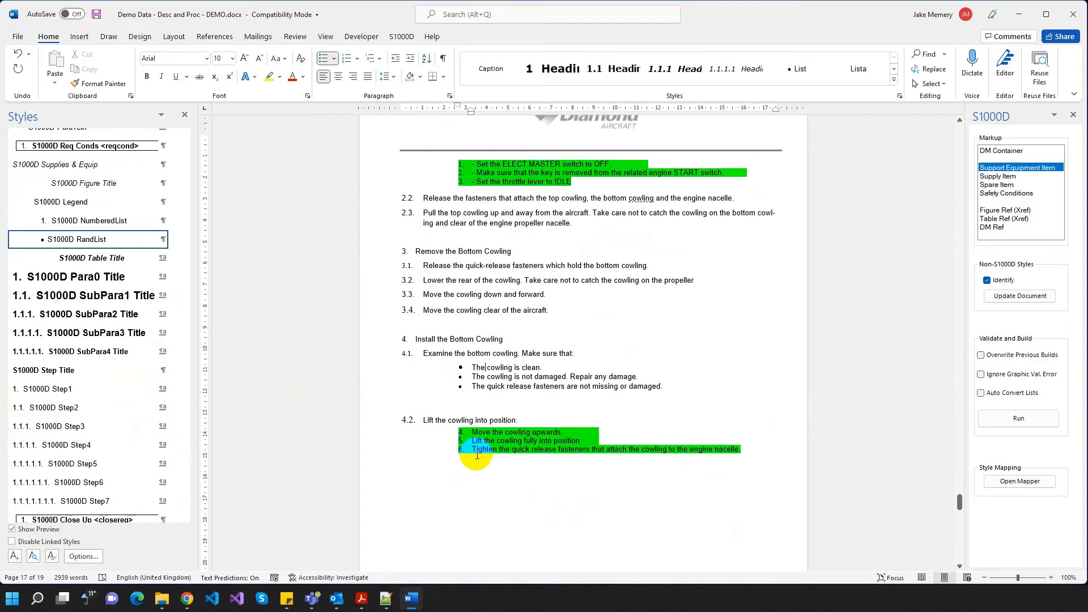
click(481, 441)
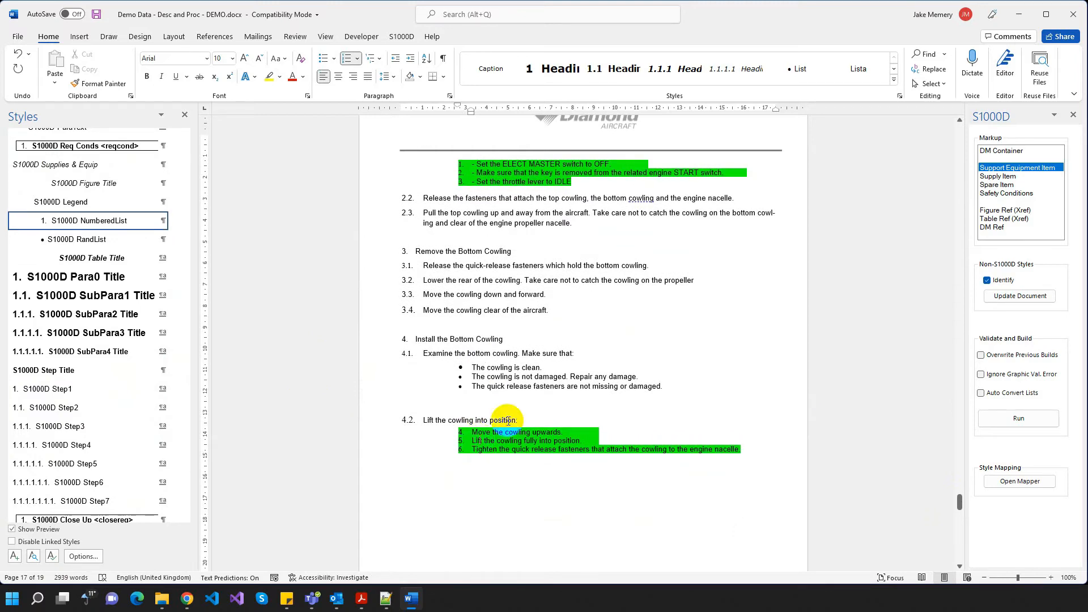
click(678, 377)
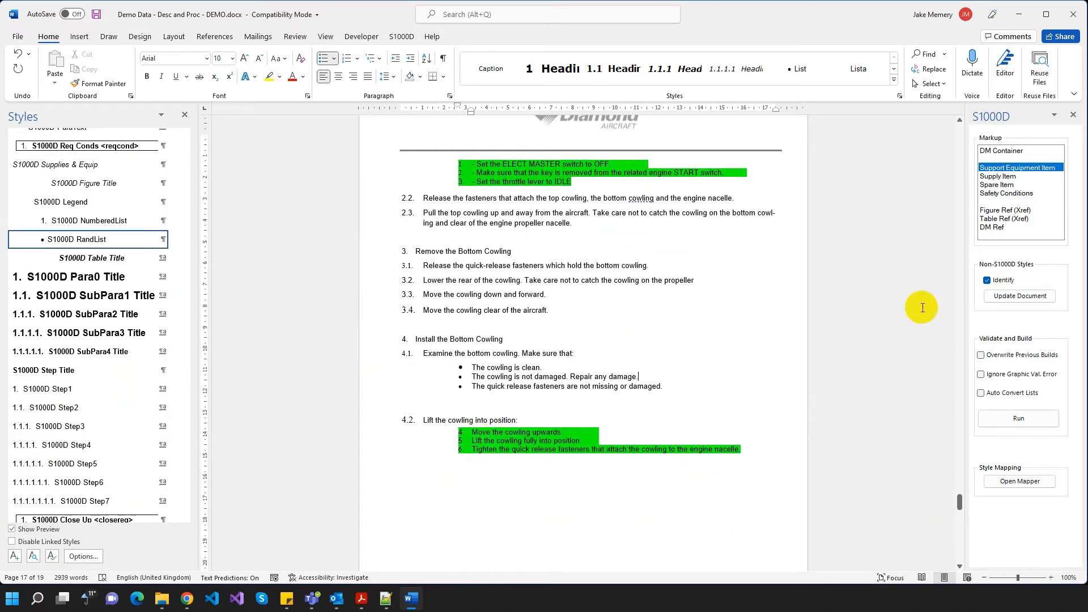
click(1016, 302)
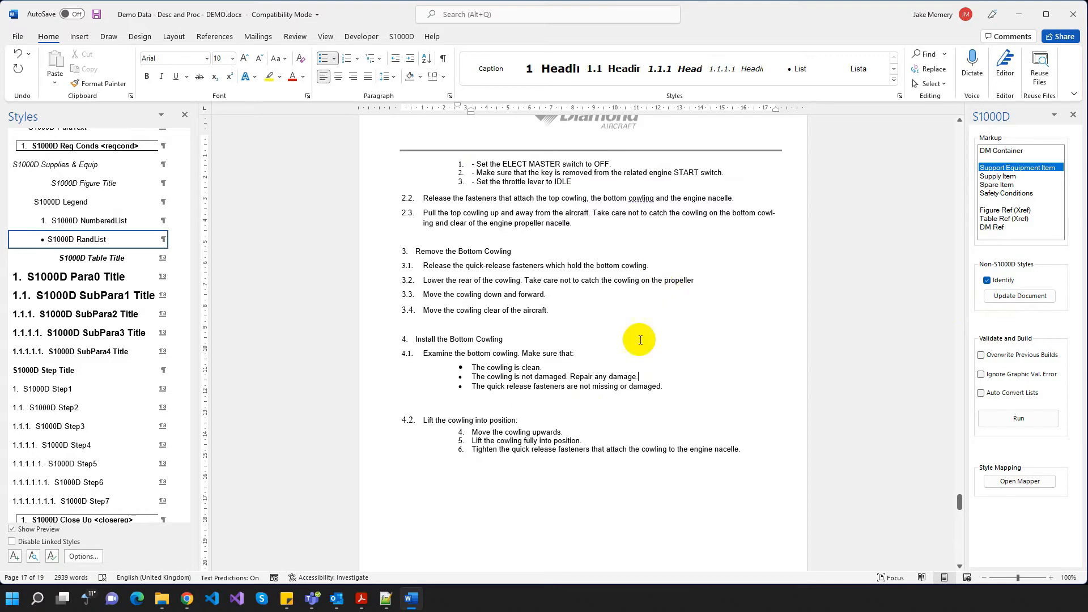
scroll(640, 346, down, 10)
scroll(640, 369, down, 10)
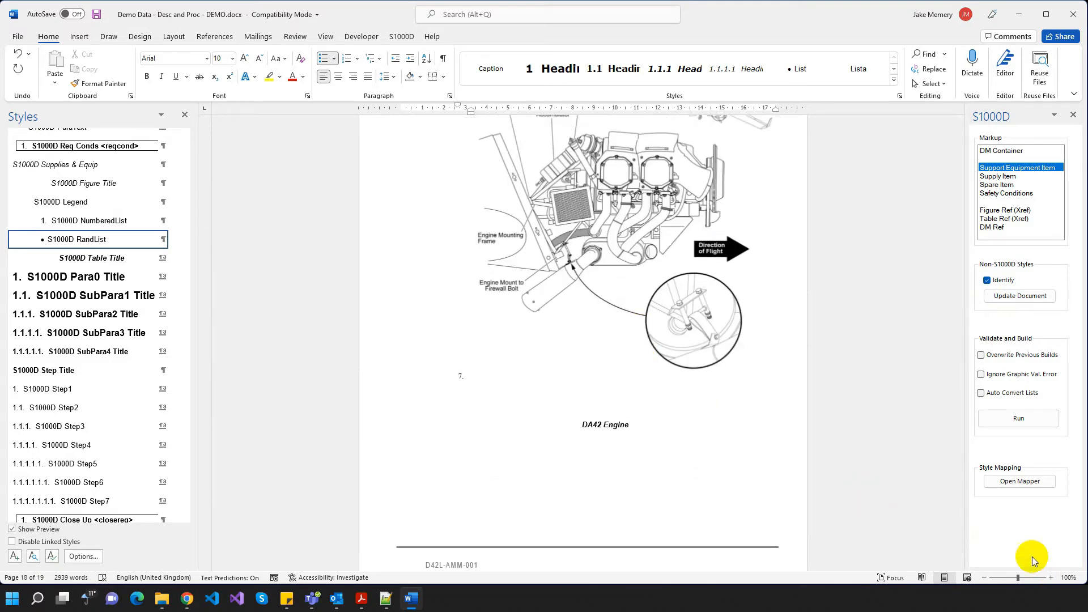
- Mark Introduction through Torque Measurement as a descriptive DM Container for DMC-DA42-A-20-00-00-00A-030A-A, confirming its reuse, and check the container's opening tag
drag(958, 530, 964, 199)
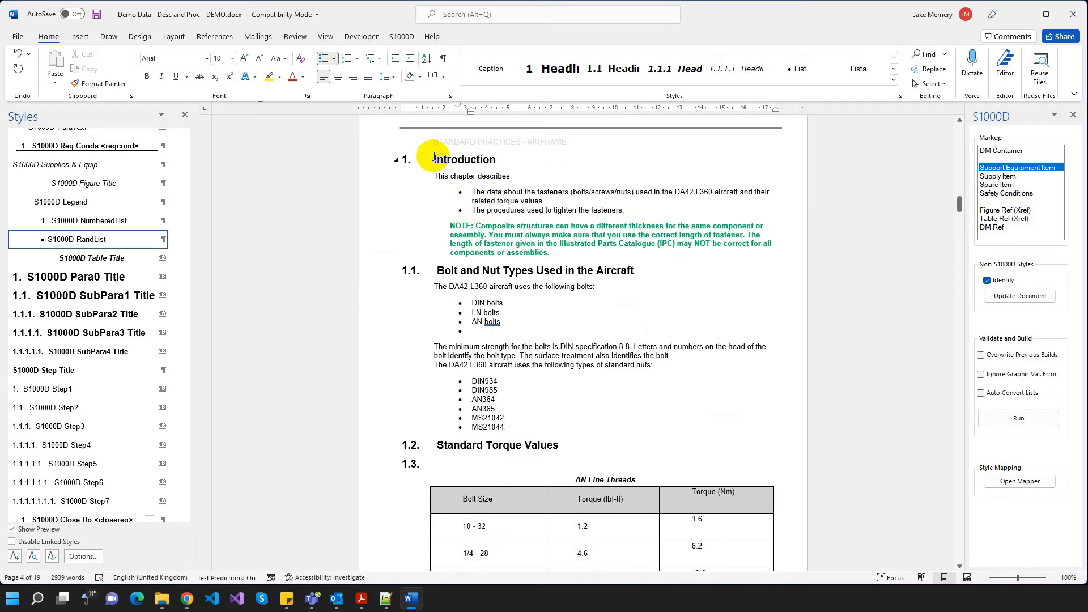
drag(441, 164, 487, 299)
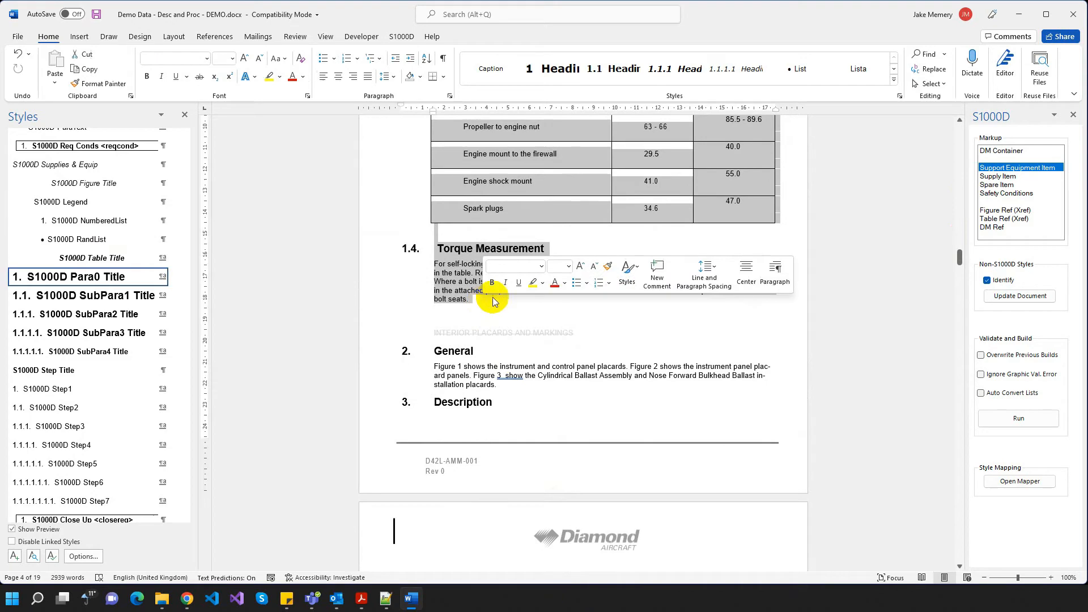
click(999, 152)
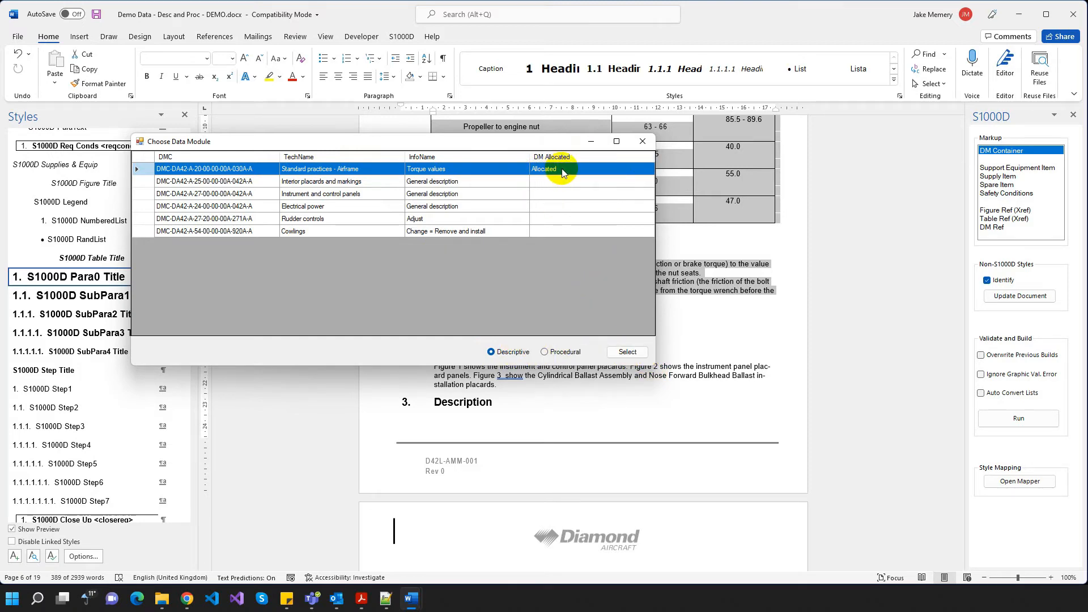
click(629, 353)
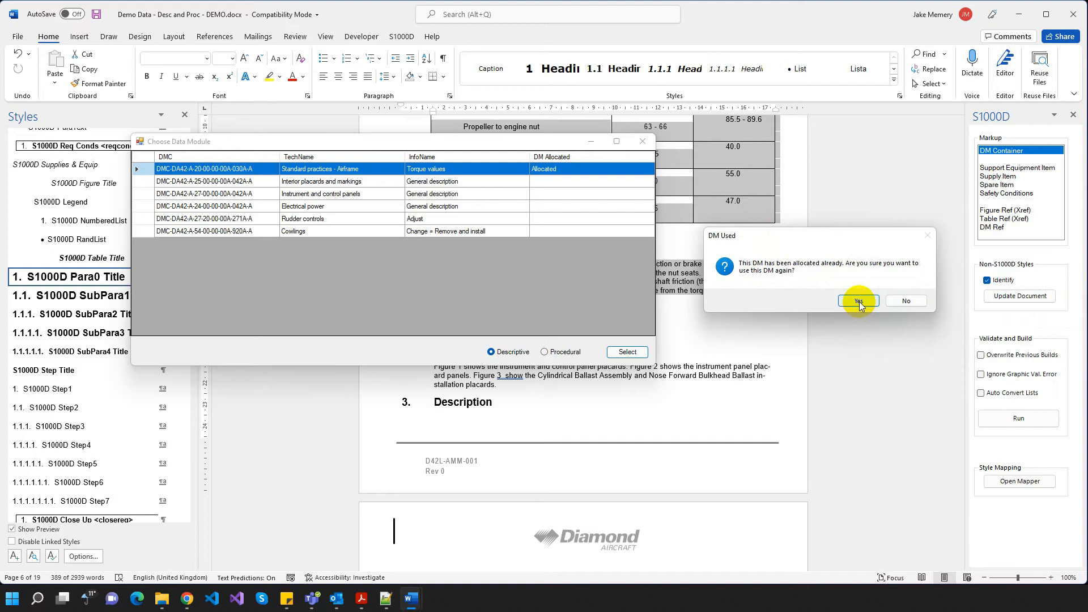
click(859, 302)
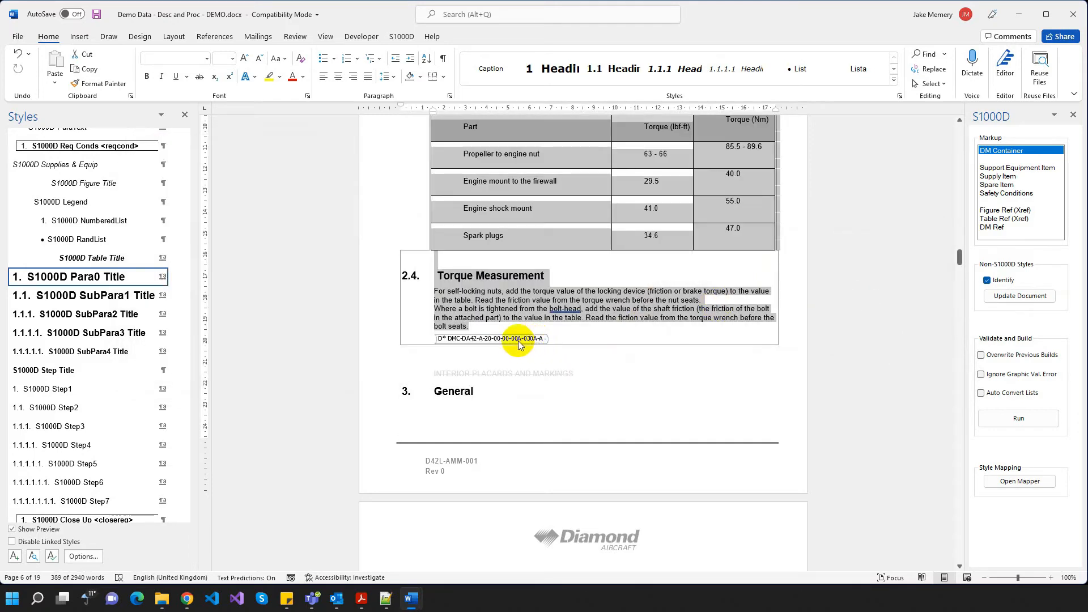
drag(958, 258, 946, 210)
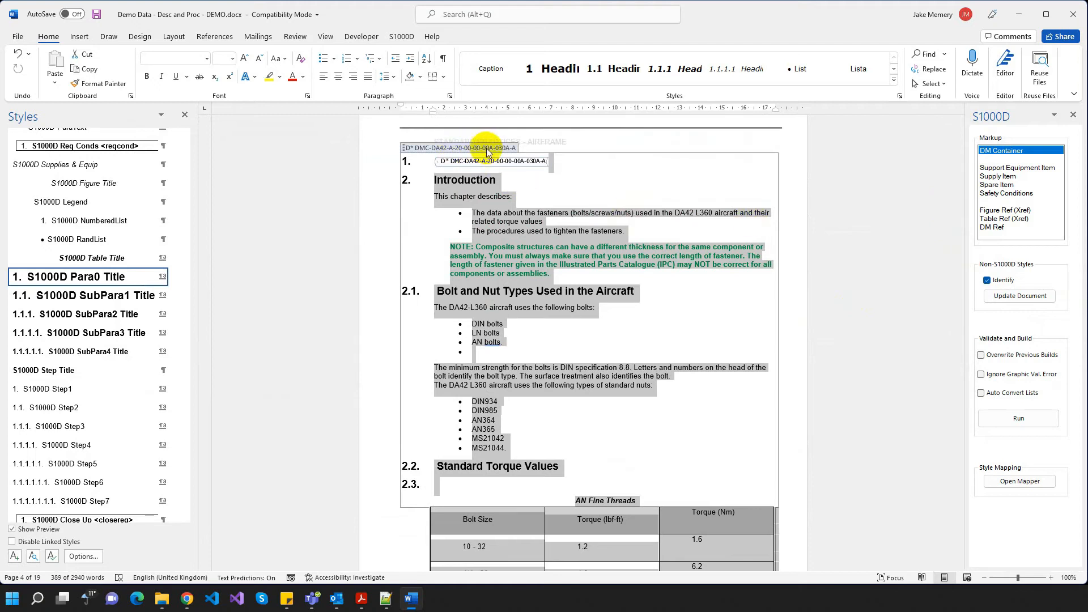
- Mark the Interior Placards and Markings text, from General through the Figure 3 caption, as a DM Container for DMC-DA42-A-25-00-00-00A-042A-A
drag(958, 200, 957, 262)
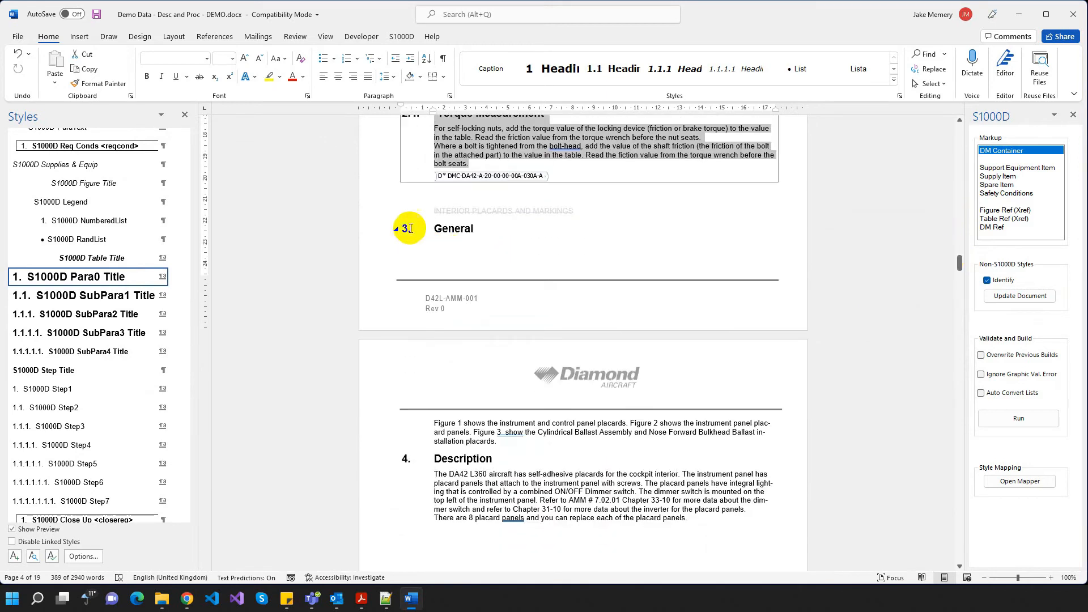
click(442, 233)
drag(513, 432, 637, 238)
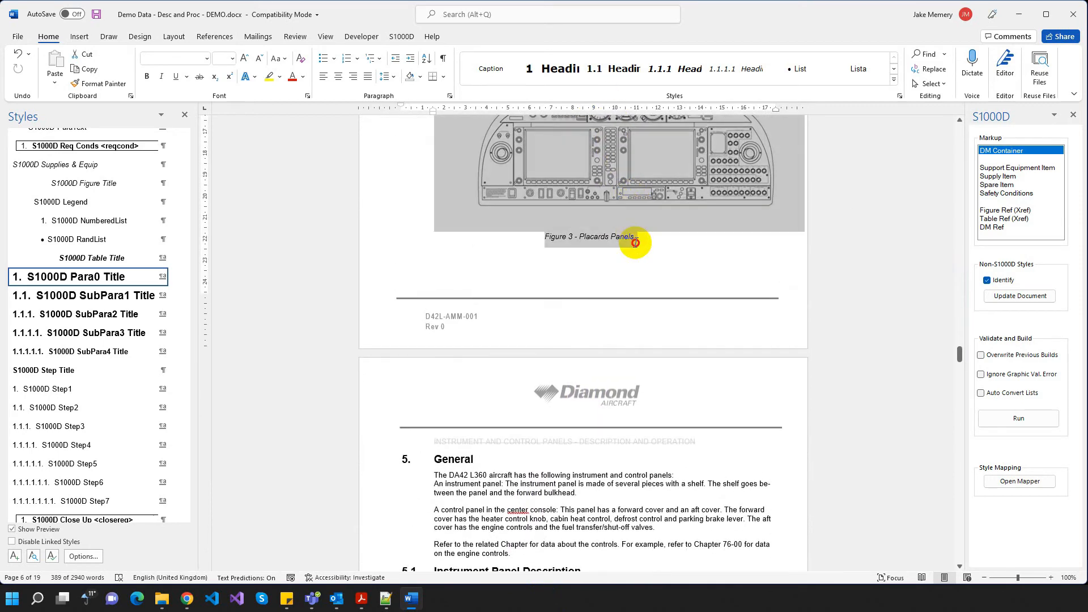
double_click(1022, 152)
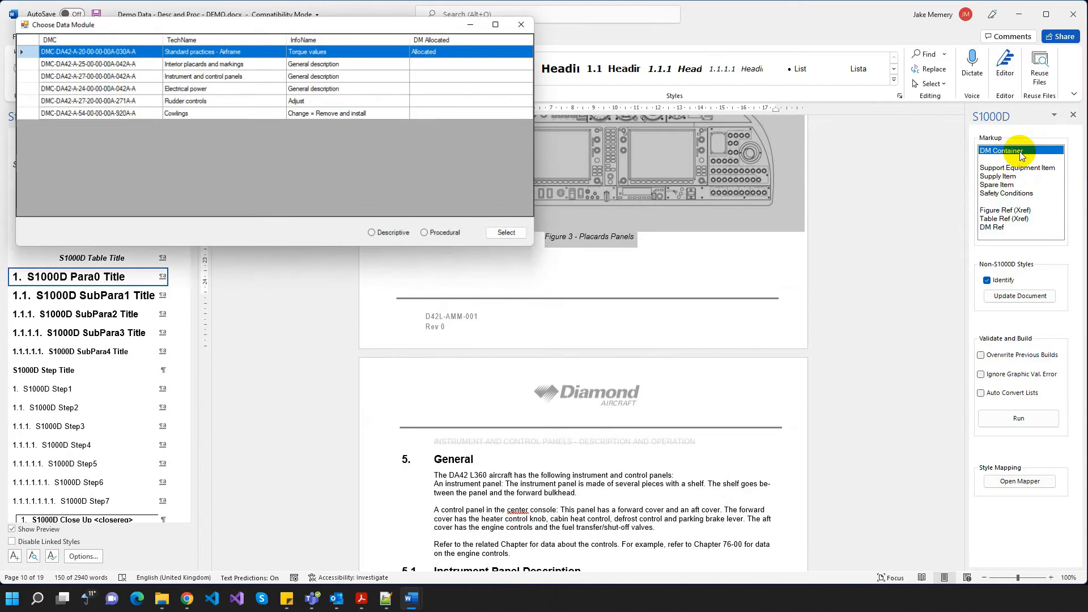
click(197, 65)
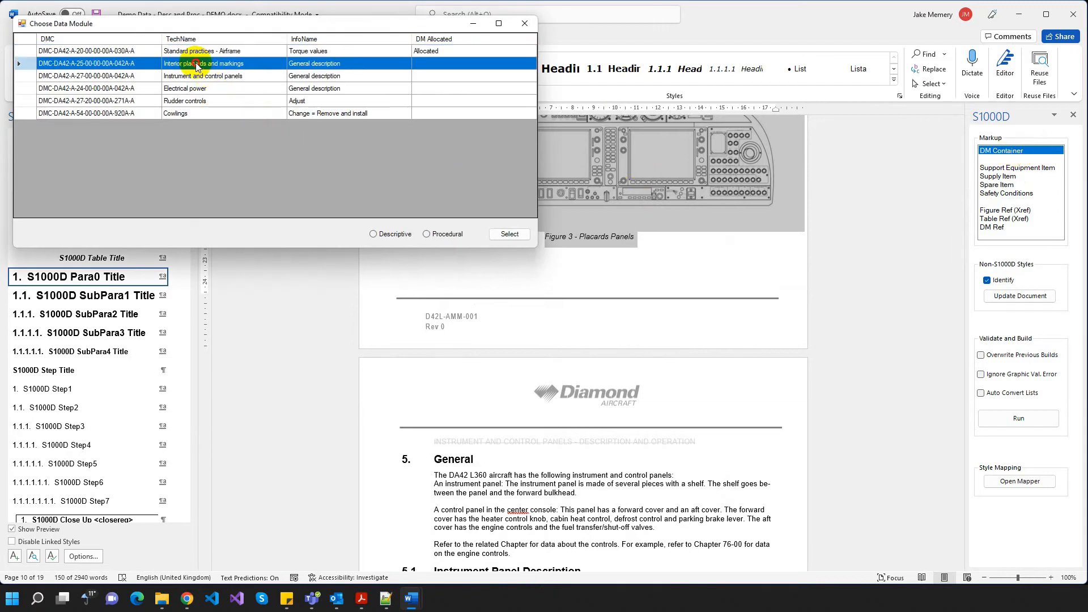
click(510, 234)
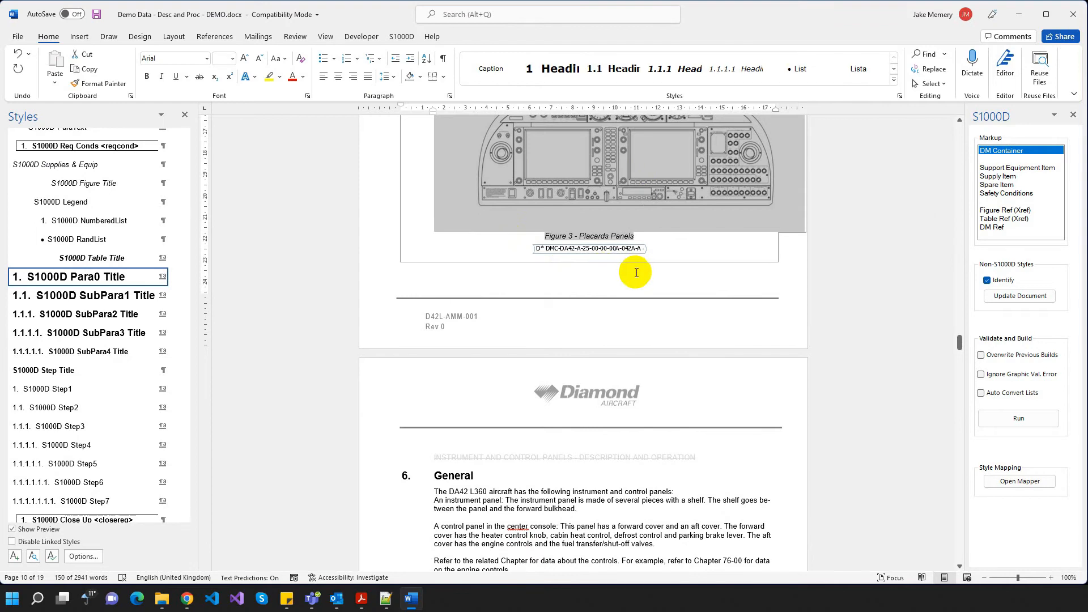
- Mark the instrument and control panels text, from General through the Figure 2 caption, as a descriptive DM Container for DMC-DA42-A-27-00-00-00A-042A-A
scroll(636, 272, down, 5)
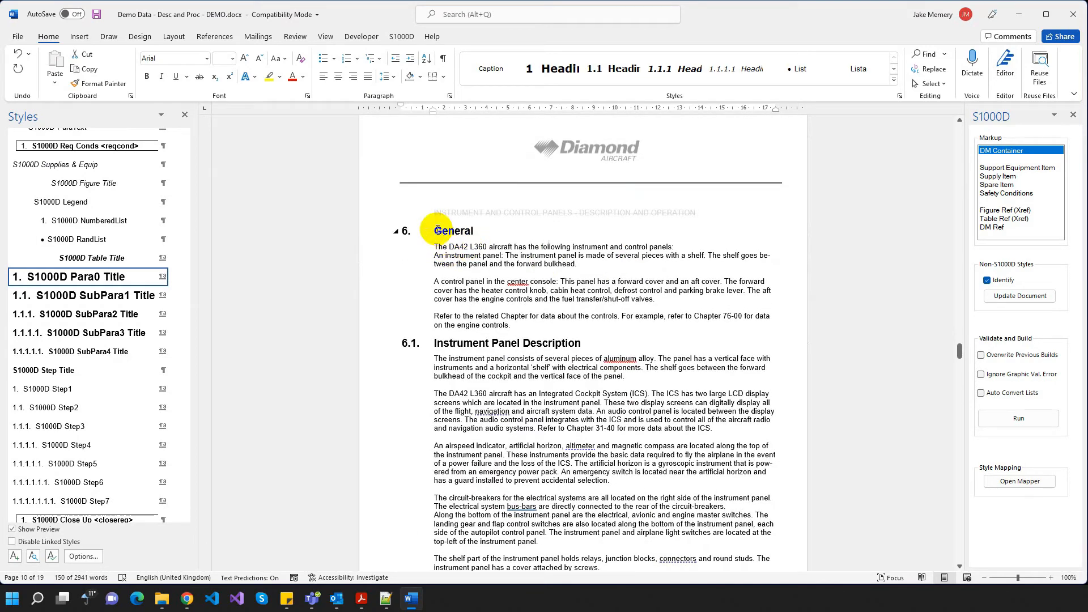
drag(435, 230, 445, 275)
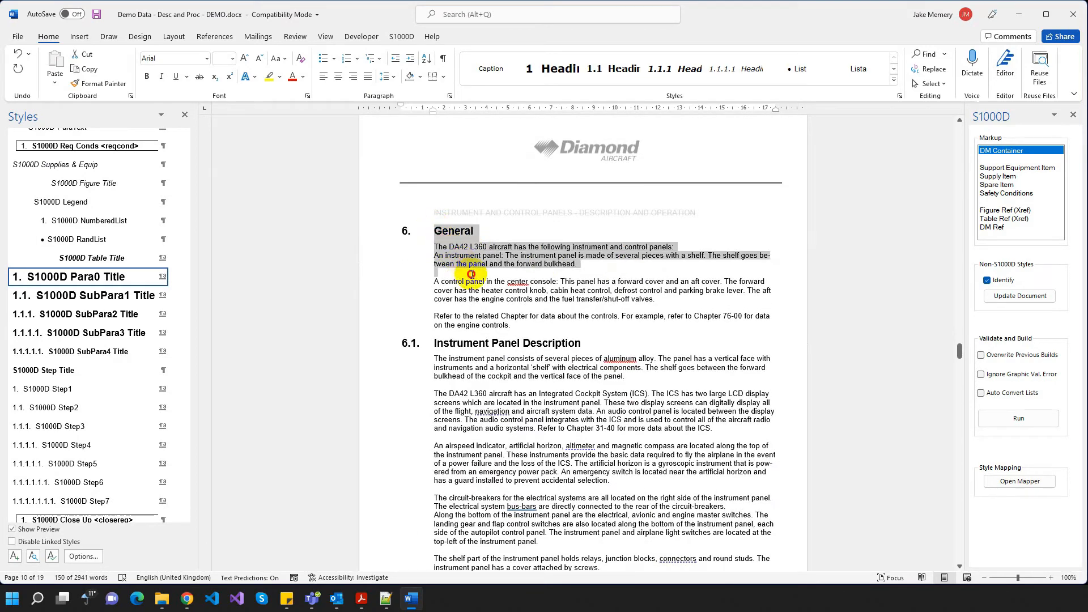
click(445, 275)
drag(433, 230, 654, 227)
double_click(1001, 150)
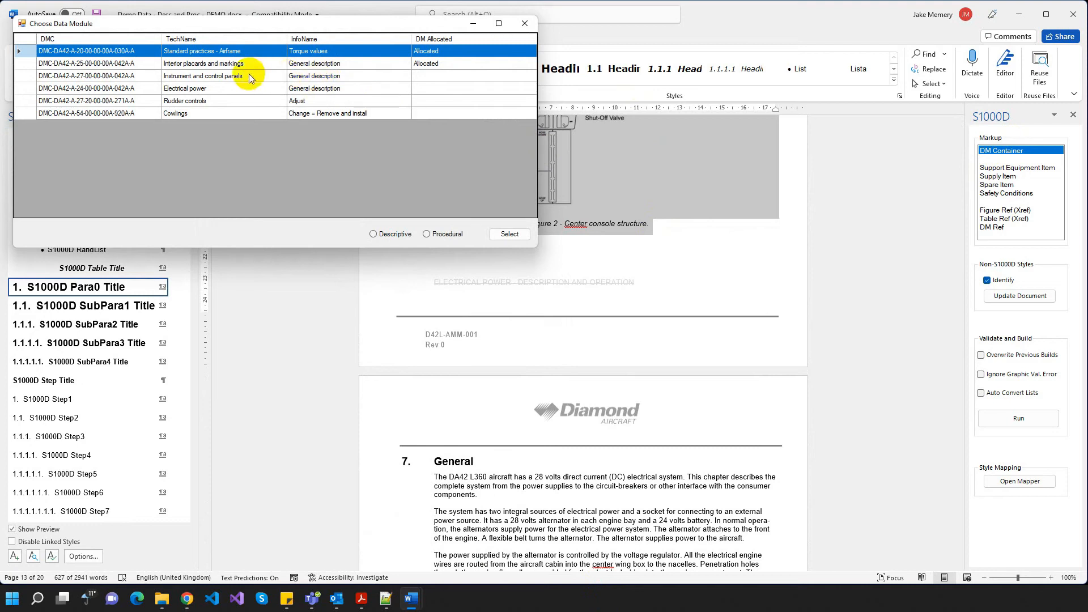
click(249, 75)
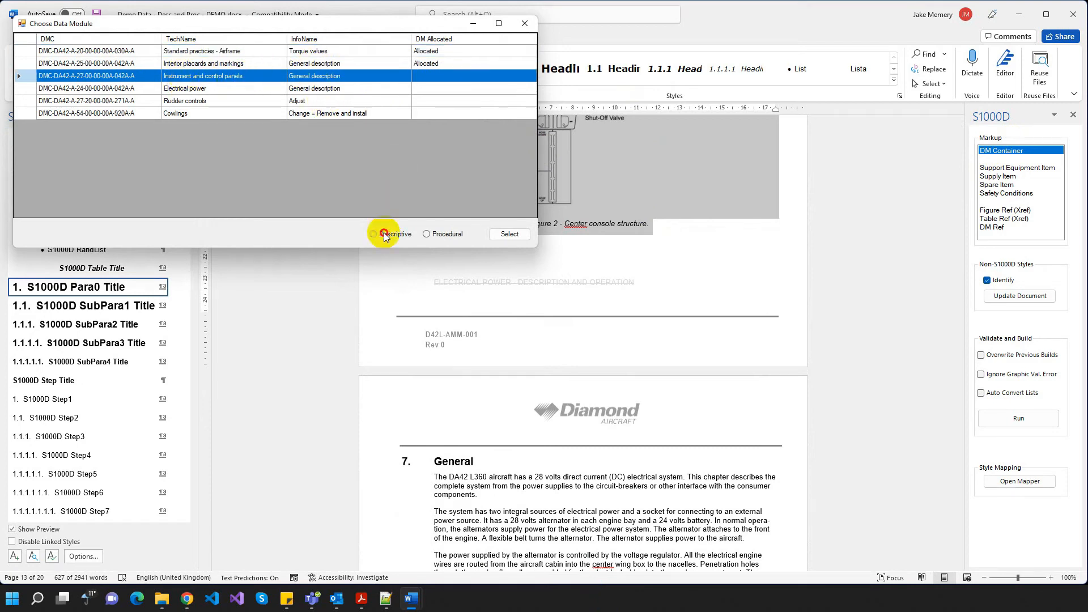
click(525, 236)
- Mark the Electrical Power section, from its title through the table ending in START, as a descriptive DM Container for DMC-DA42-A-24-00-00-00A-042A-A
scroll(501, 339, down, 2)
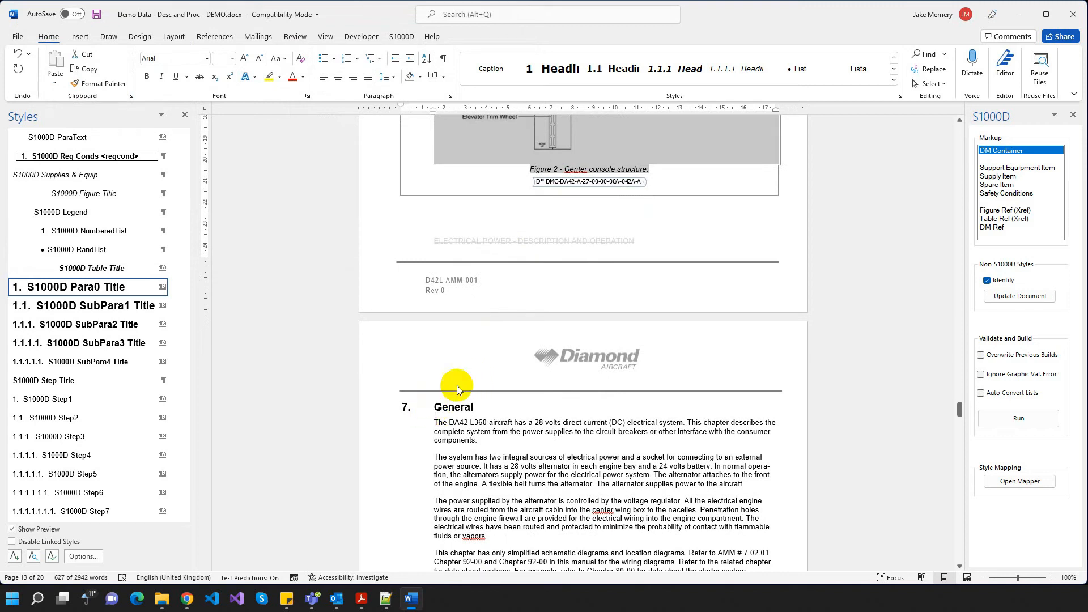
scroll(459, 380, down, 1)
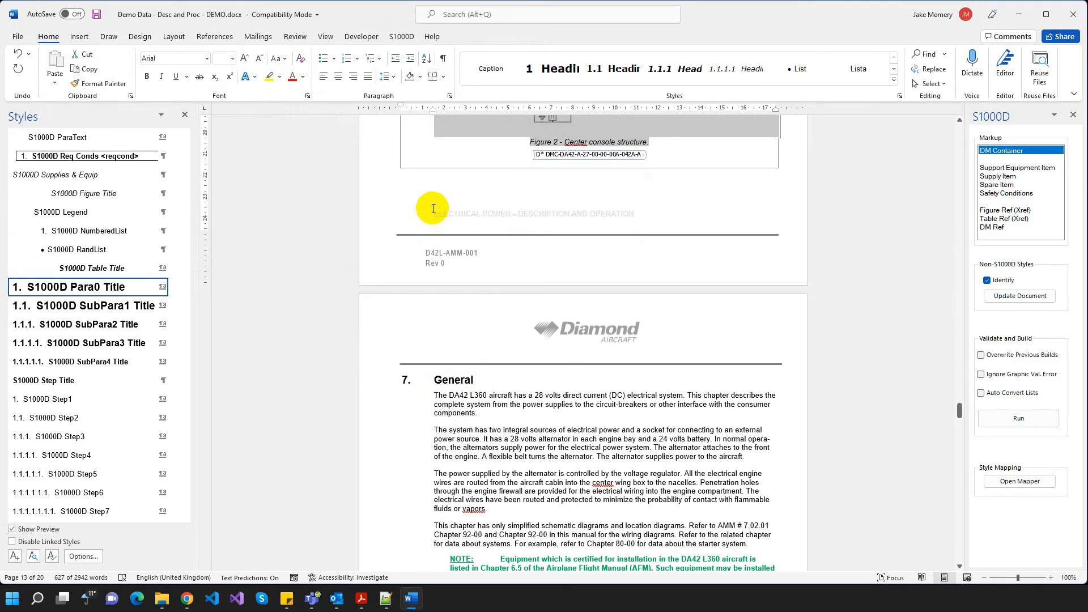
drag(431, 212, 634, 224)
drag(572, 369, 476, 202)
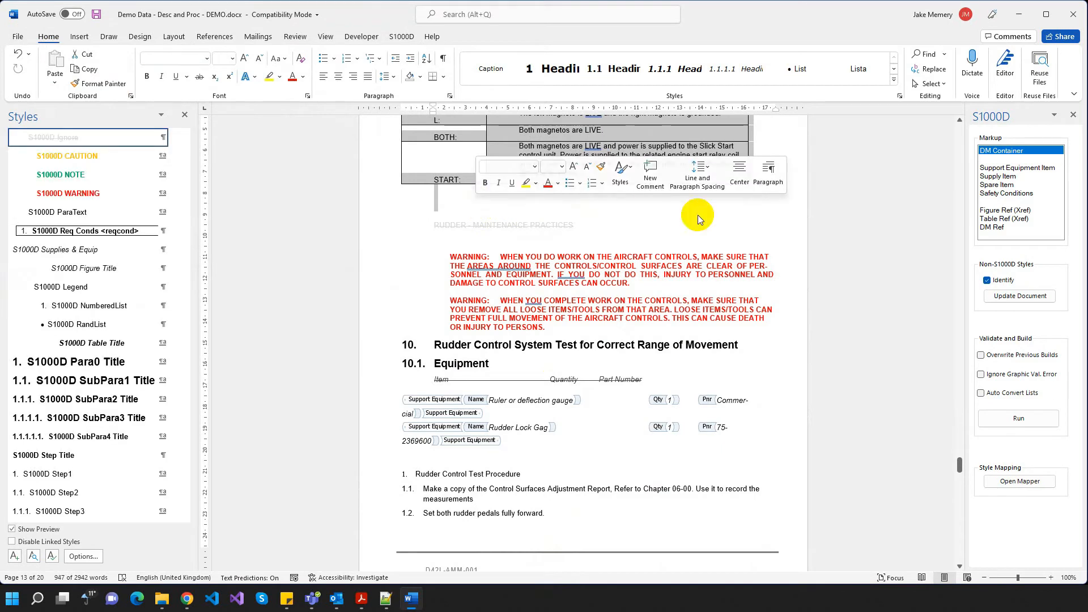
double_click(999, 153)
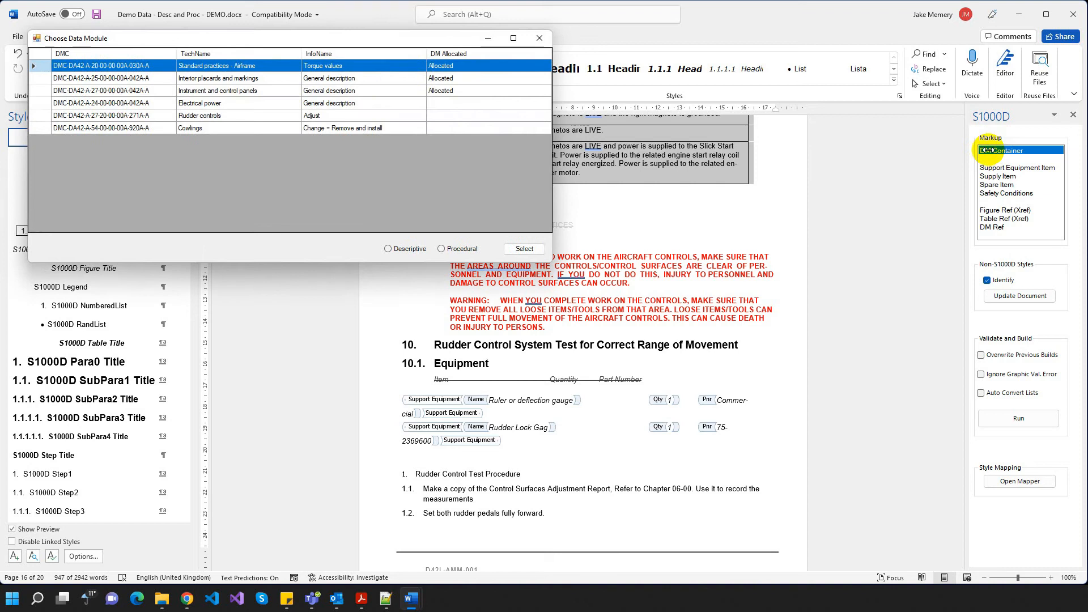
click(260, 103)
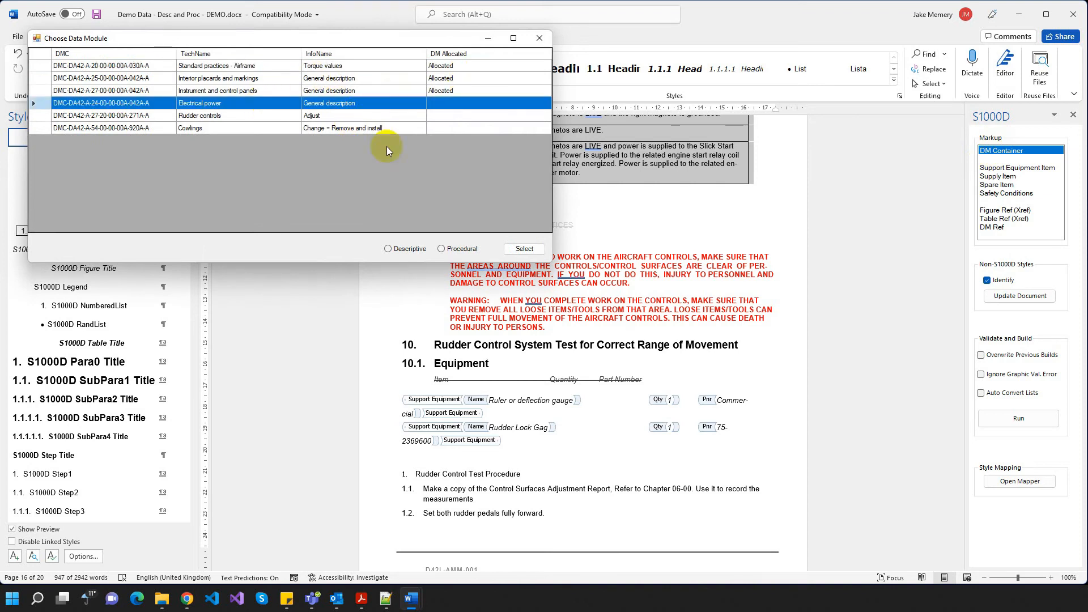
click(506, 246)
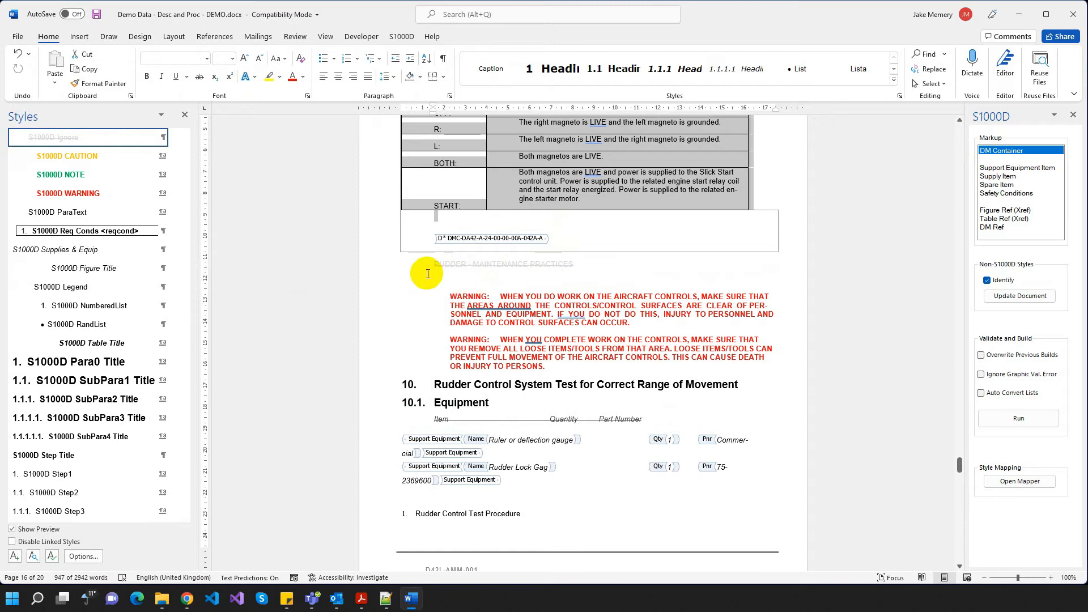
- Check the rudder heading styles and mark Rudder - Maintenance Practices through step 1.7 as a procedural DM Container for DMC-DA42-A-27-20-00-00A-271A-A
scroll(439, 275, down, 2)
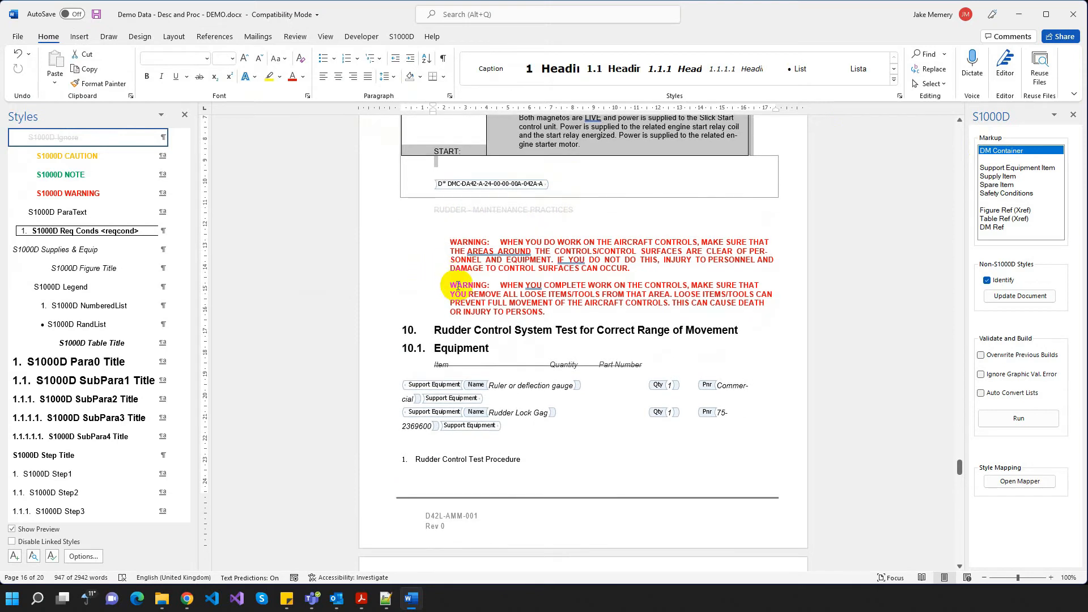
click(445, 329)
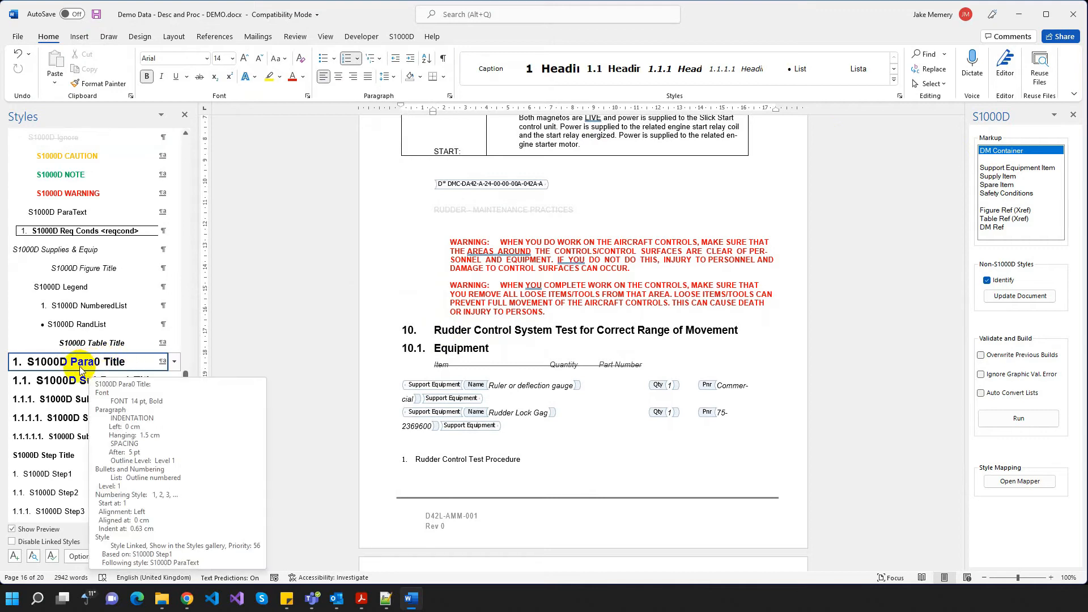
click(468, 349)
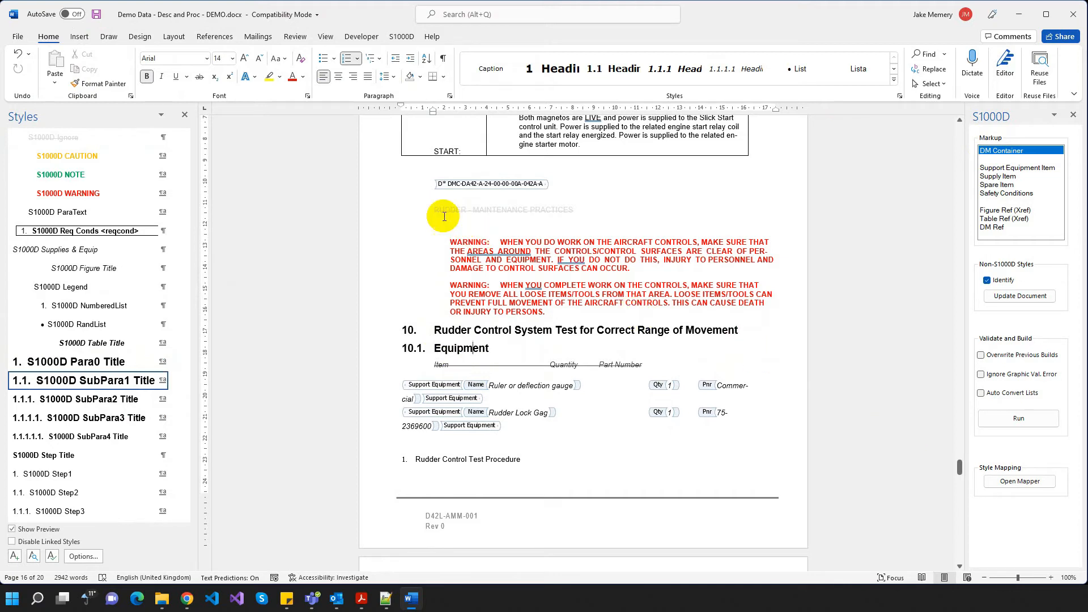
drag(432, 209, 475, 227)
double_click(1002, 150)
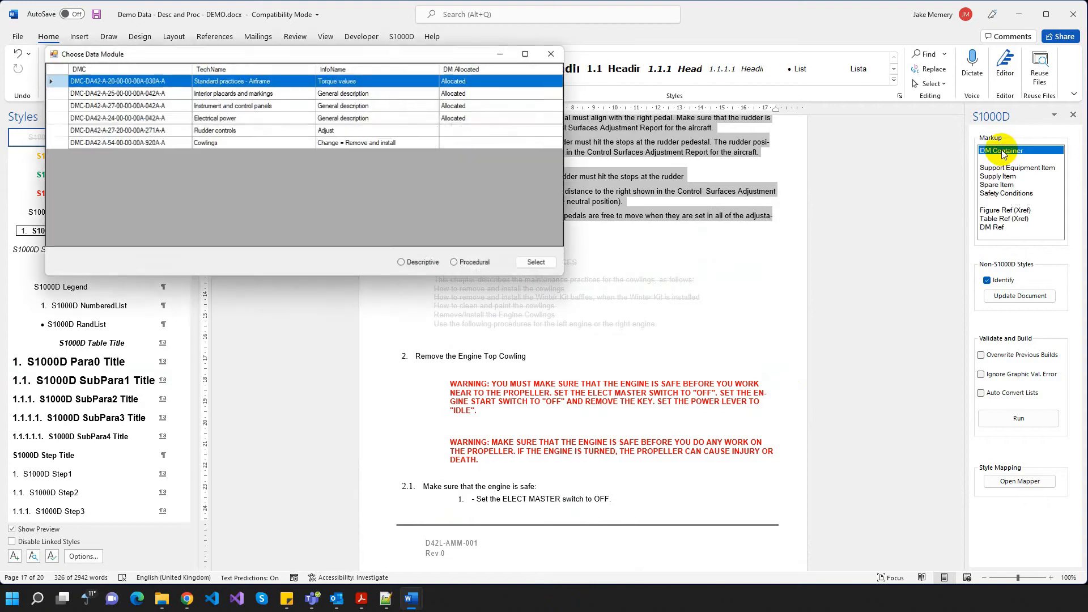
click(261, 132)
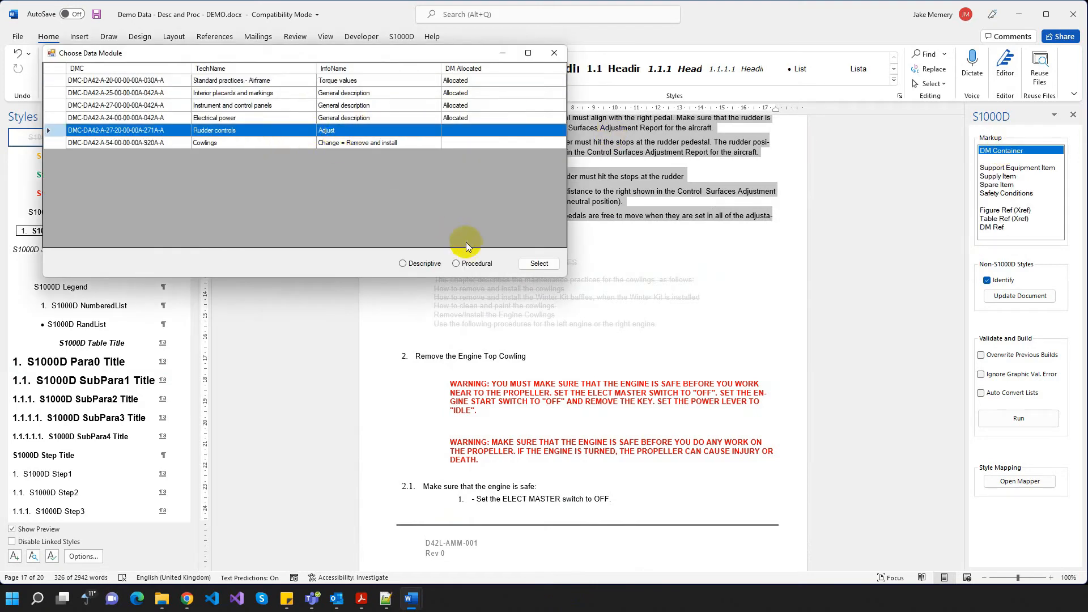
click(539, 264)
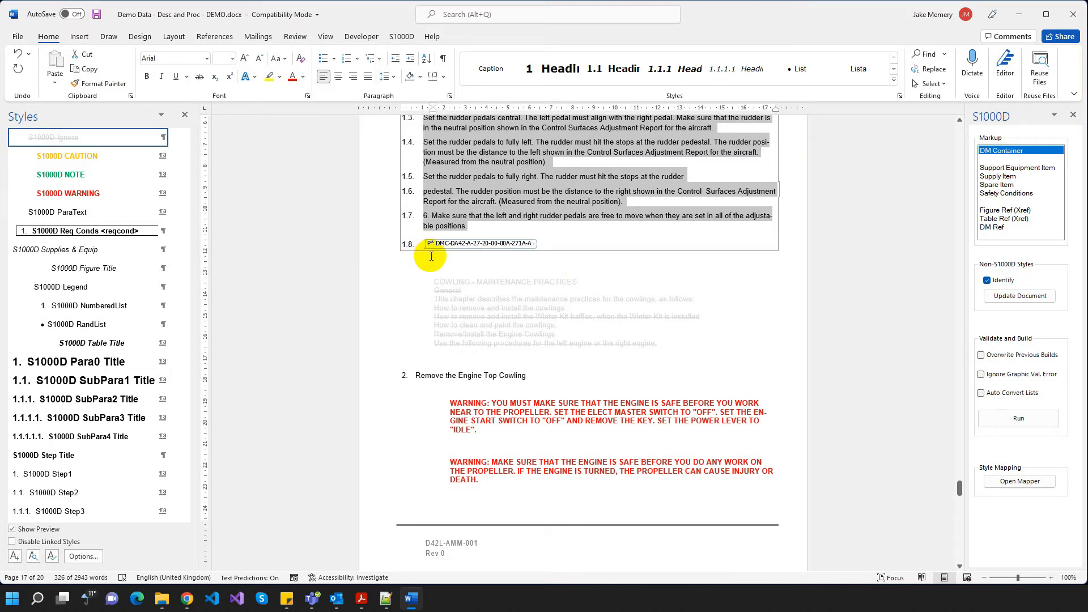
scroll(429, 294, down, 1)
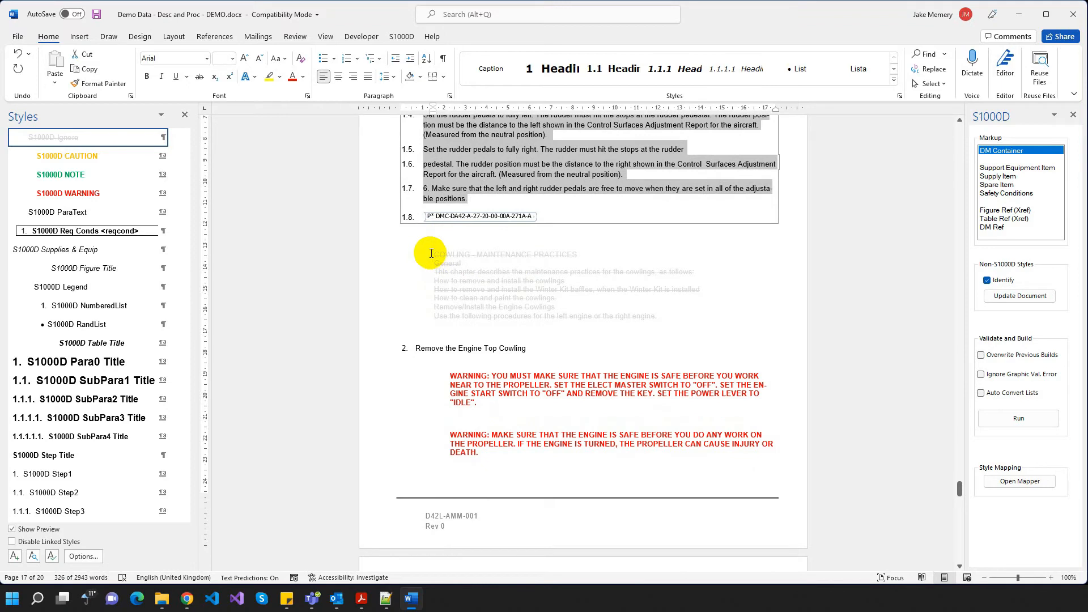
drag(431, 253, 632, 285)
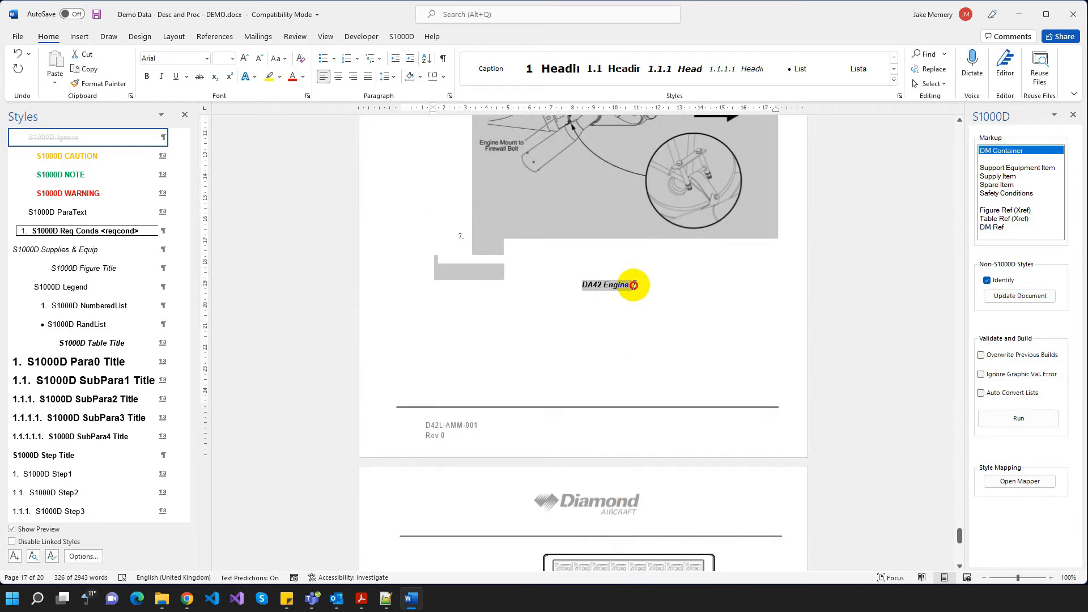
double_click(1012, 150)
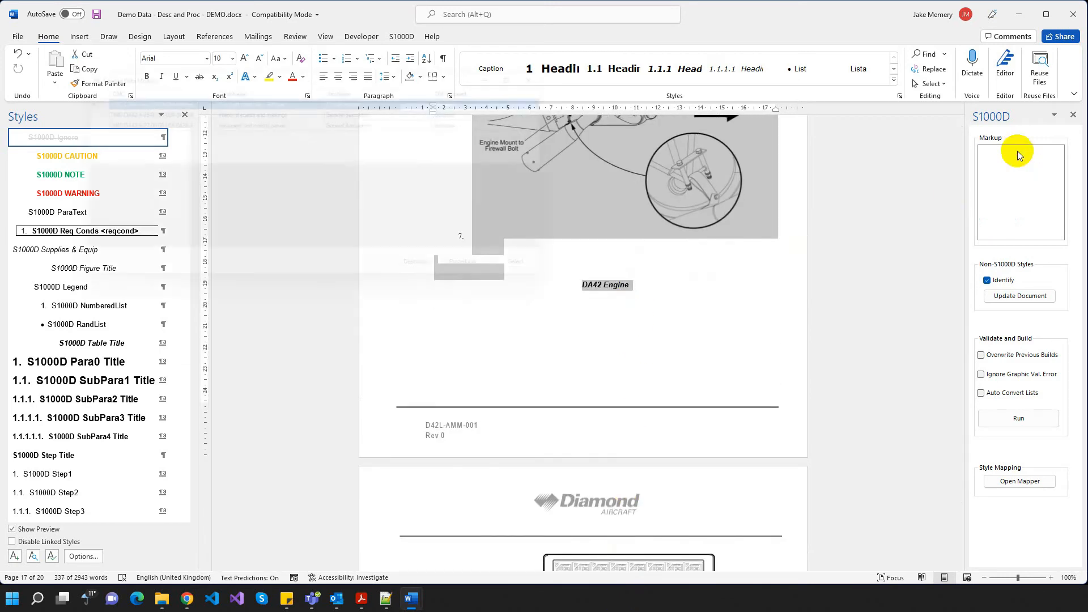
click(262, 158)
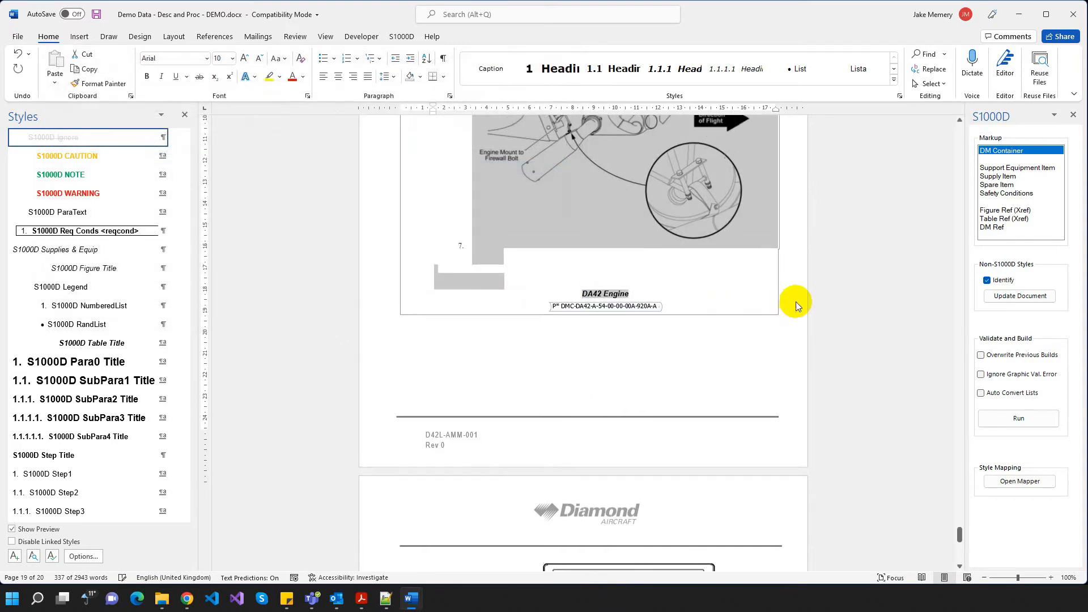
- Run Validate and Build on the marked-up document and dismiss the validation message
scroll(851, 368, up, 3)
drag(959, 531, 946, 203)
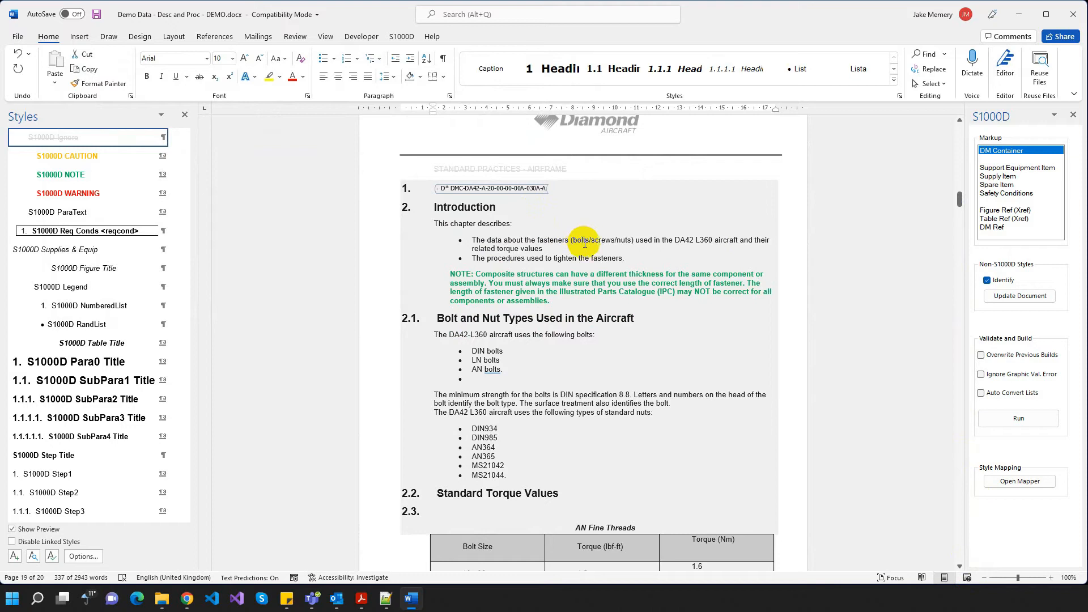
click(1002, 421)
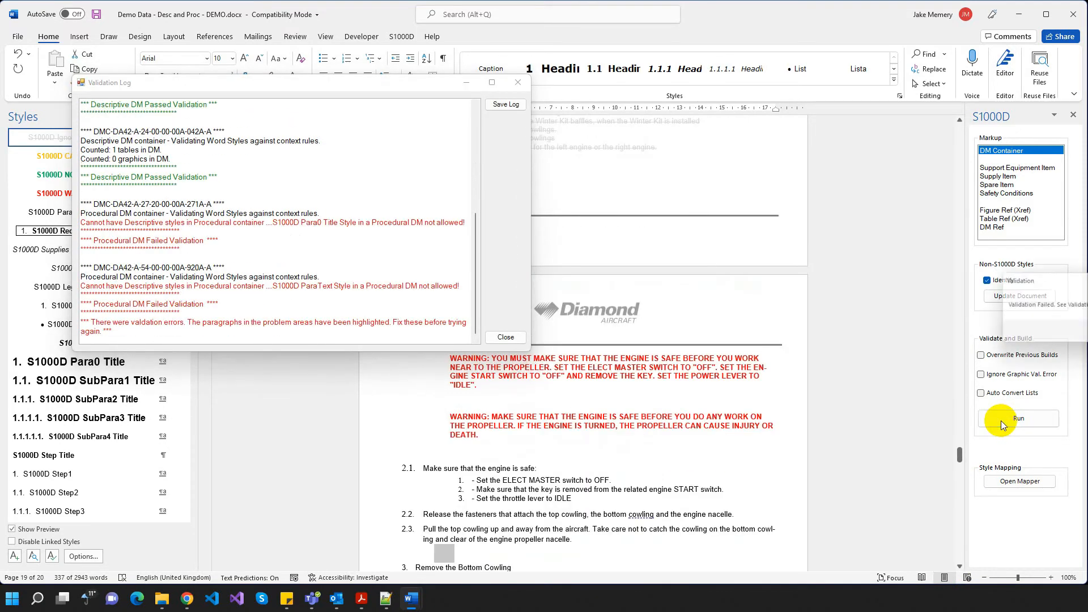
drag(1043, 276, 652, 250)
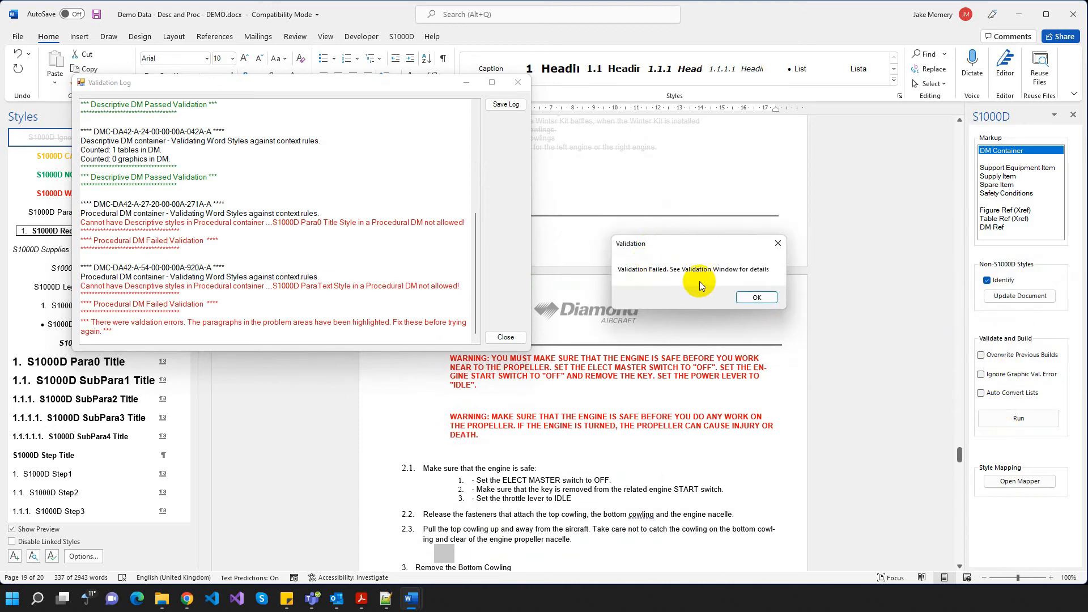
click(755, 298)
- Review the validation log from the start for each data module's result and style errors, and close it
drag(476, 286, 478, 182)
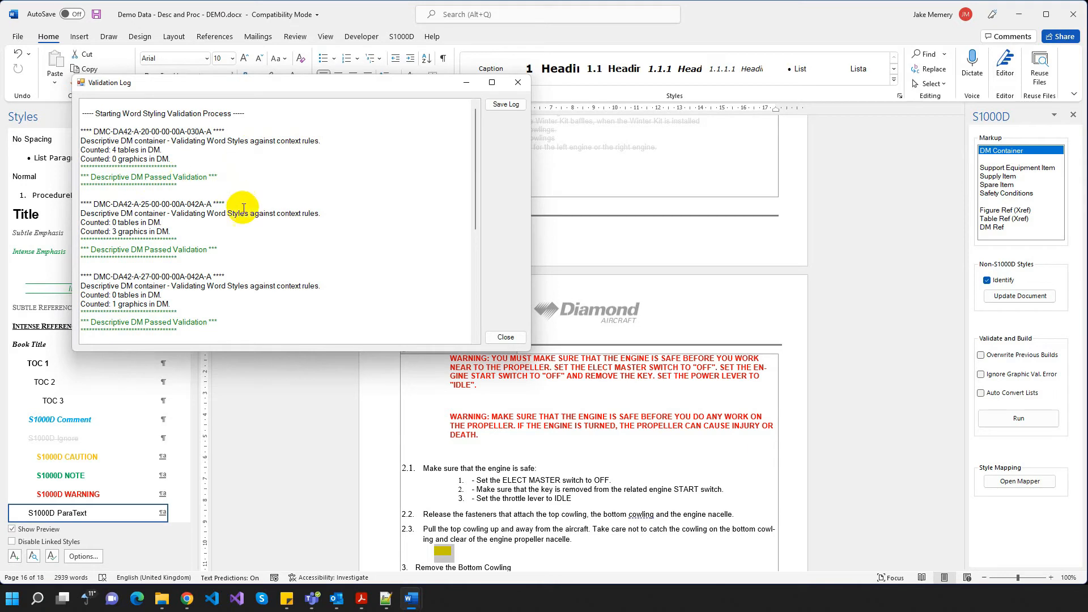
scroll(248, 229, down, 2)
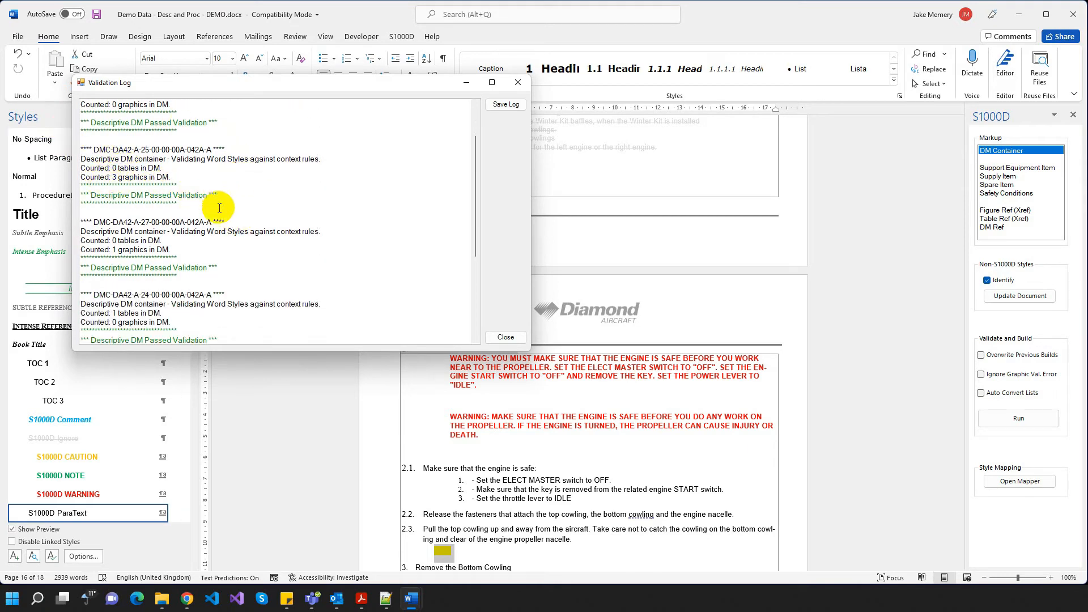
scroll(198, 222, down, 1)
scroll(198, 221, down, 1)
scroll(226, 244, down, 1)
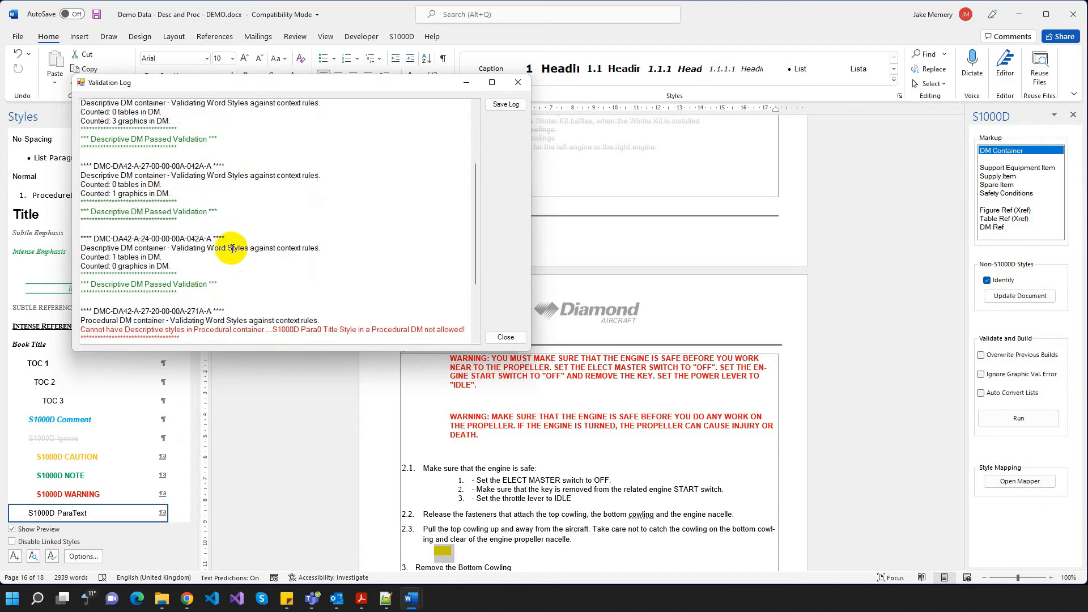
scroll(226, 264, down, 3)
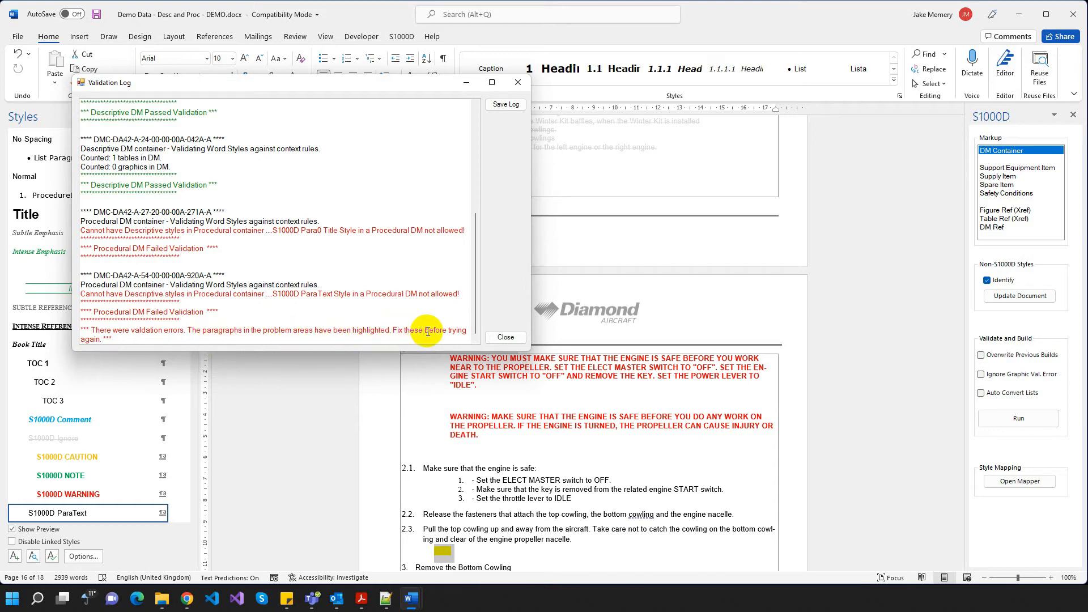
click(514, 340)
- Delete the highlighted empty paragraph between step 2.3 and Remove the Bottom Cowling
scroll(552, 328, down, 5)
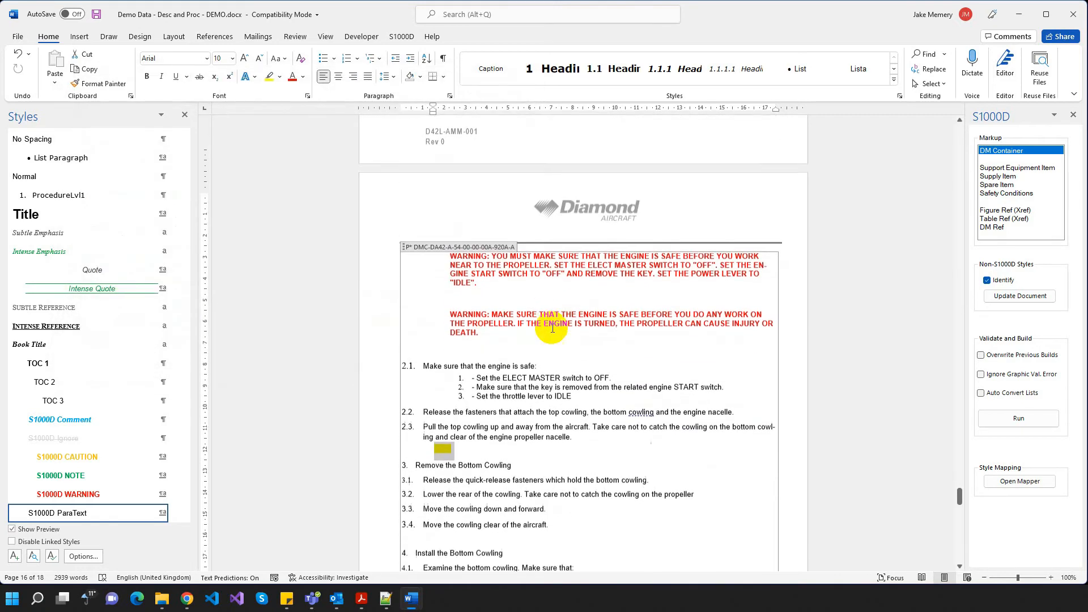
scroll(552, 329, down, 2)
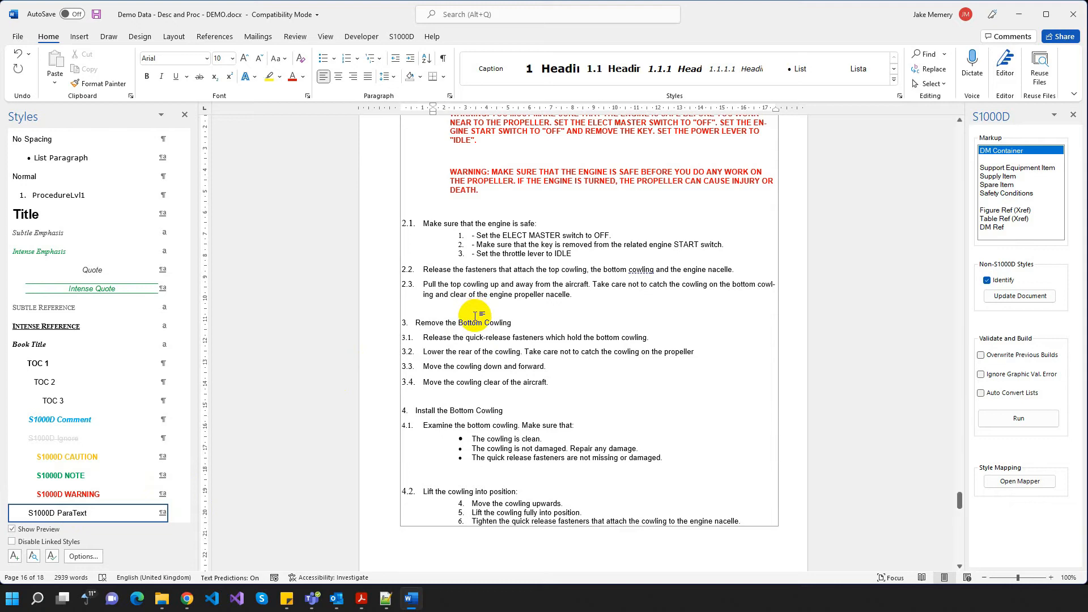
key(BackSpace)
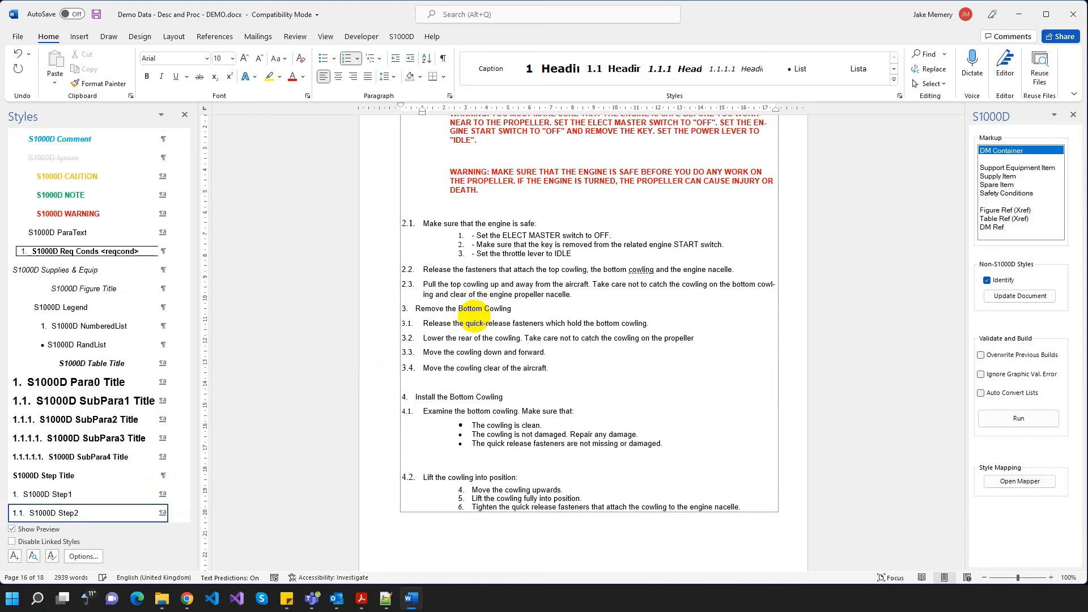
- Apply the S1000D Ignore style to the highlighted Rudder Control System Test for Correct Range of Movement heading
scroll(471, 326, down, 10)
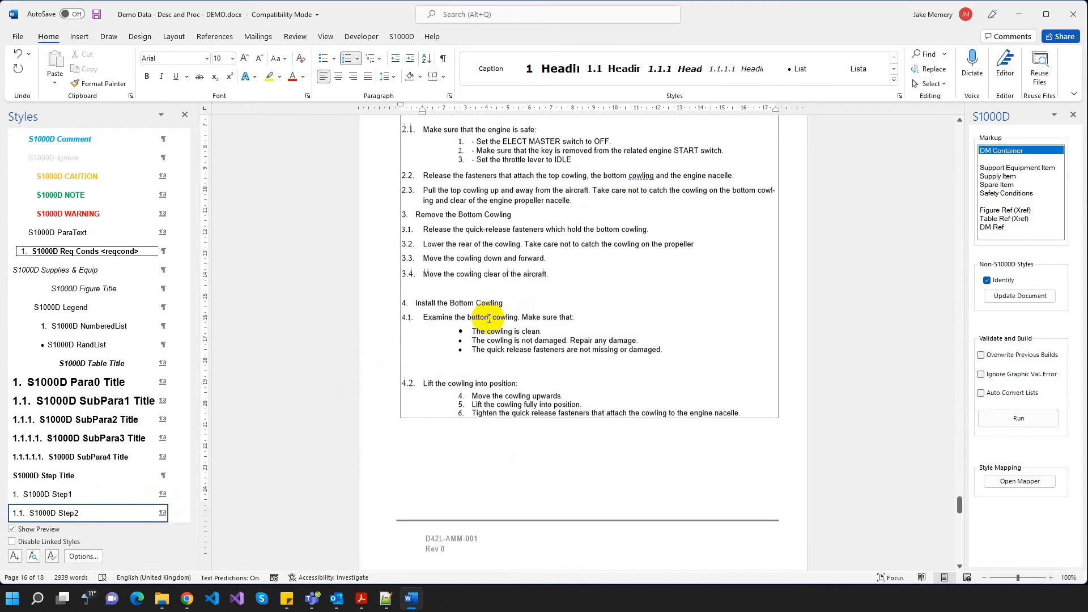
scroll(488, 321, down, 10)
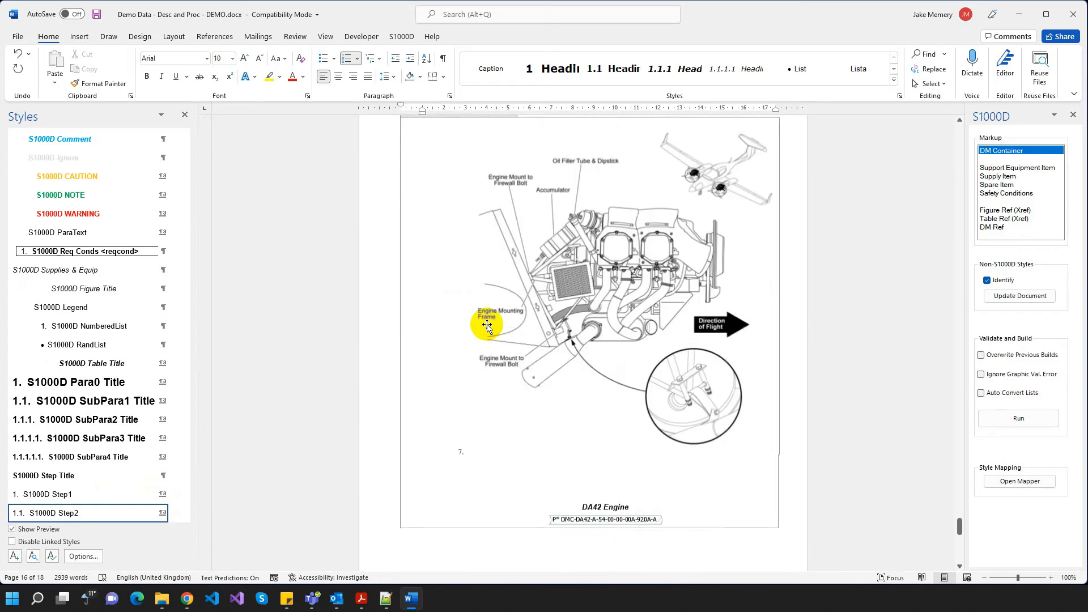
drag(954, 532, 956, 459)
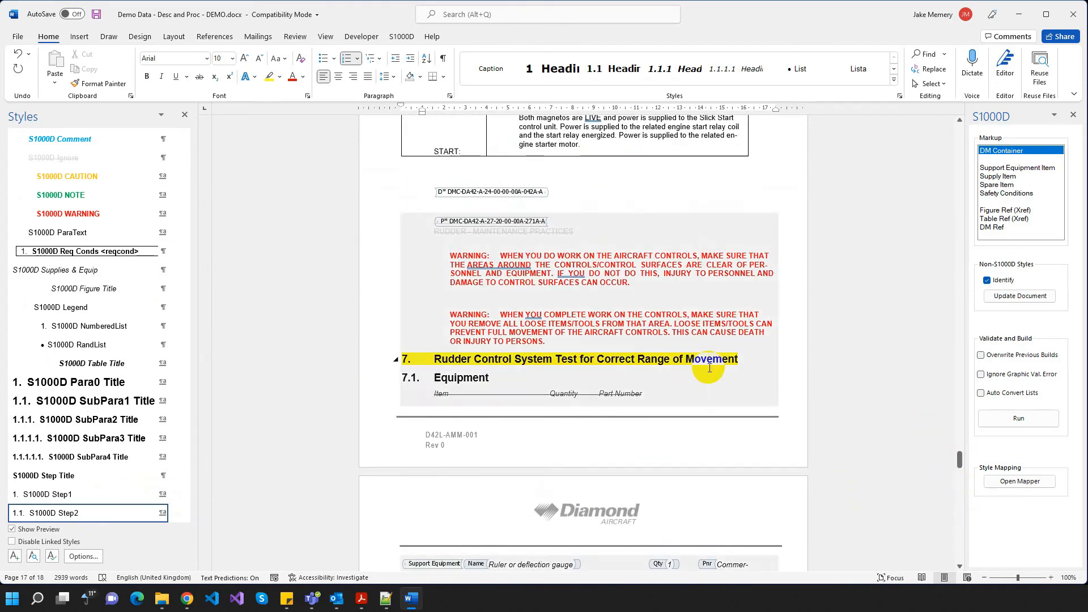
click(440, 360)
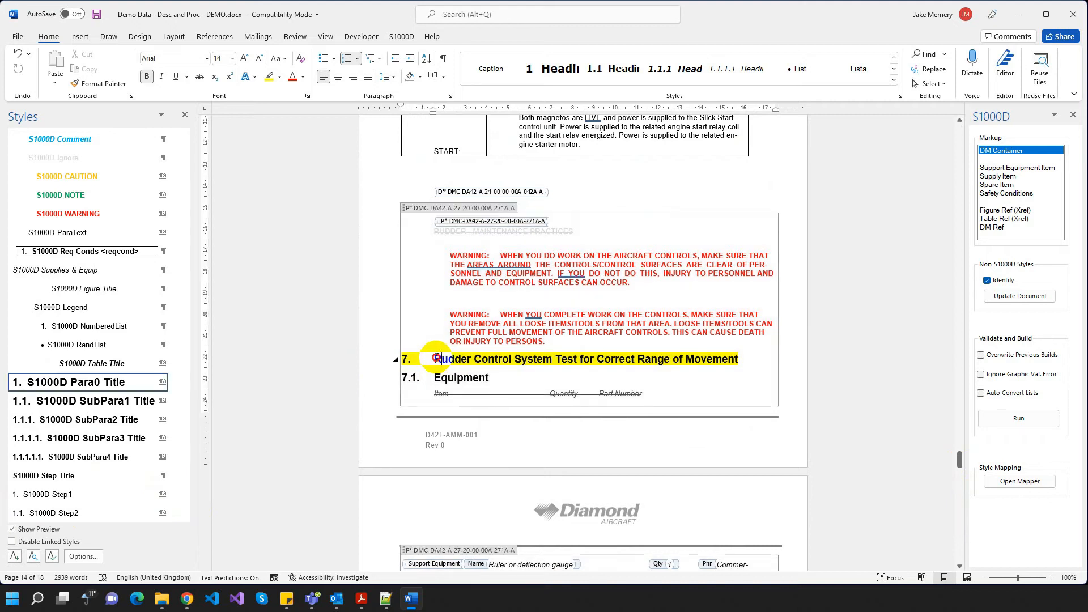
click(70, 158)
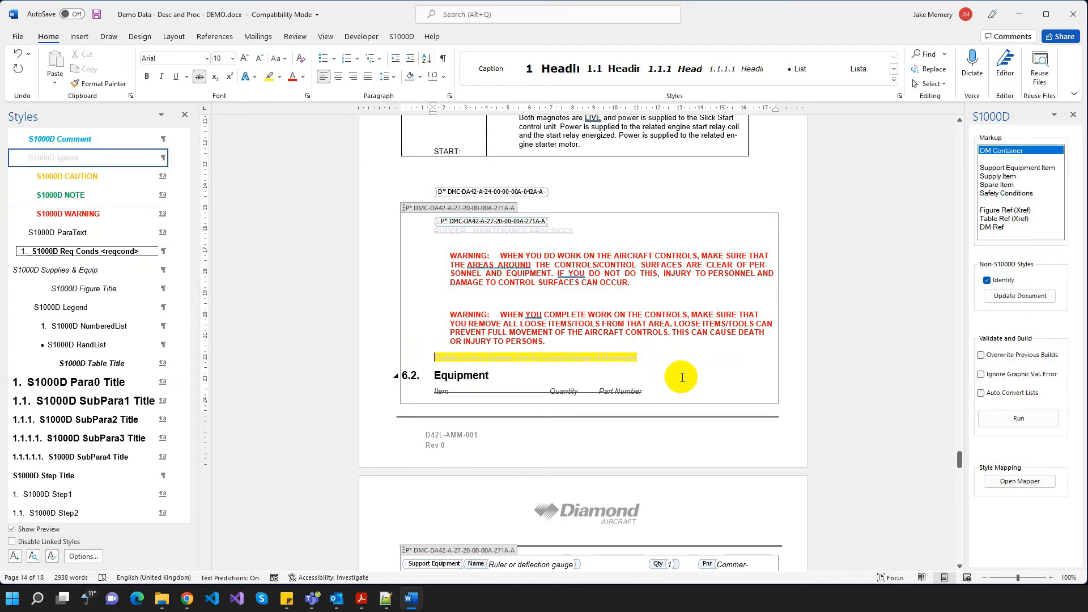
- Apply the S1000D Ignore style to the Equipment heading below the rudder maintenance warnings
scroll(668, 389, down, 2)
click(458, 322)
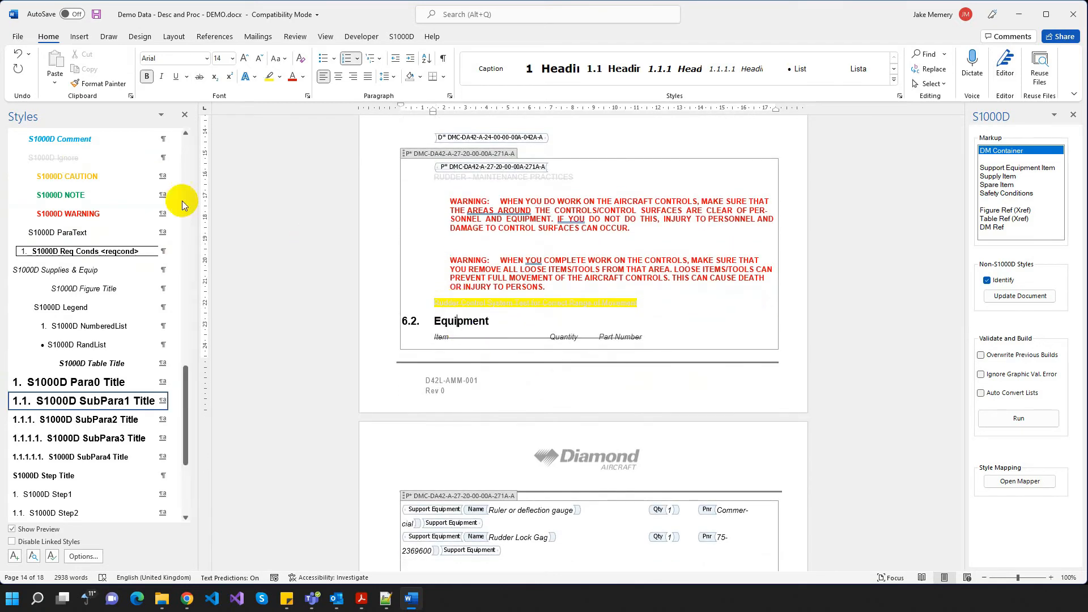
click(82, 176)
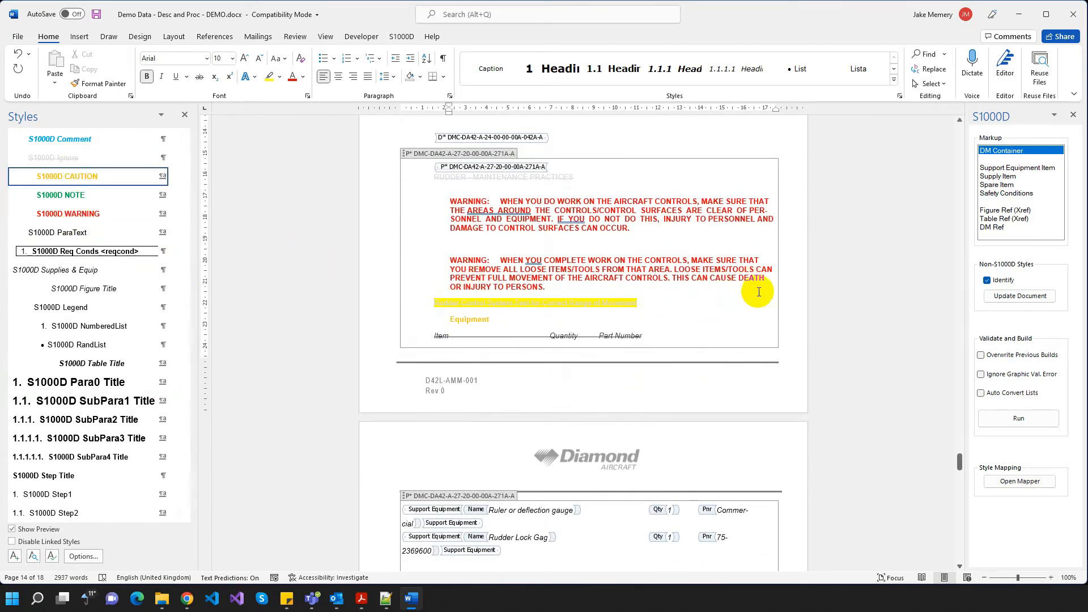
click(79, 157)
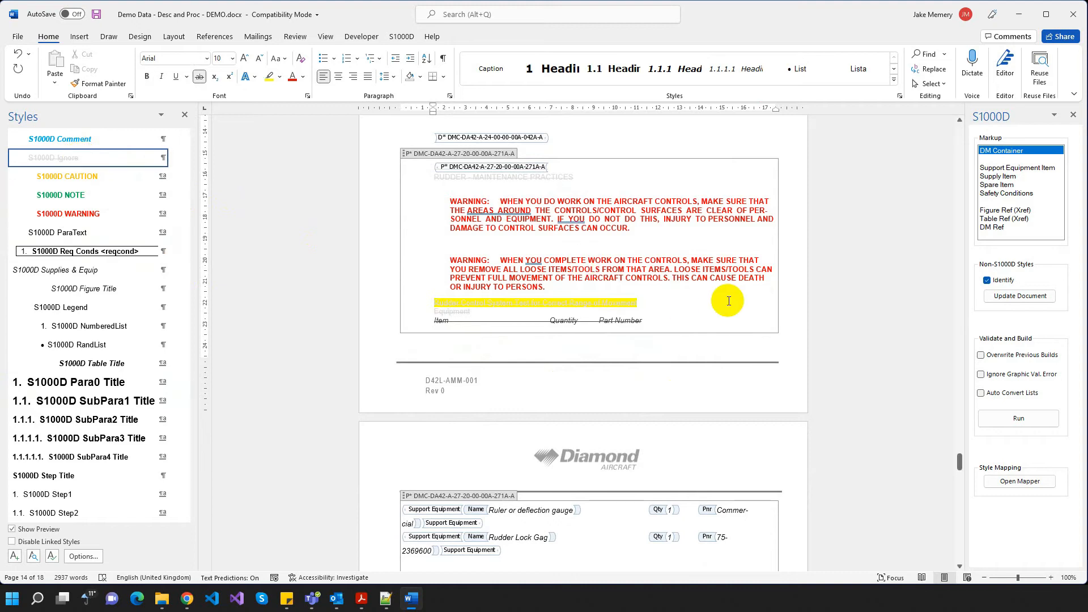
- Run Validate and Build on the corrected document, dismiss the validation message and close the log
scroll(728, 301, down, 5)
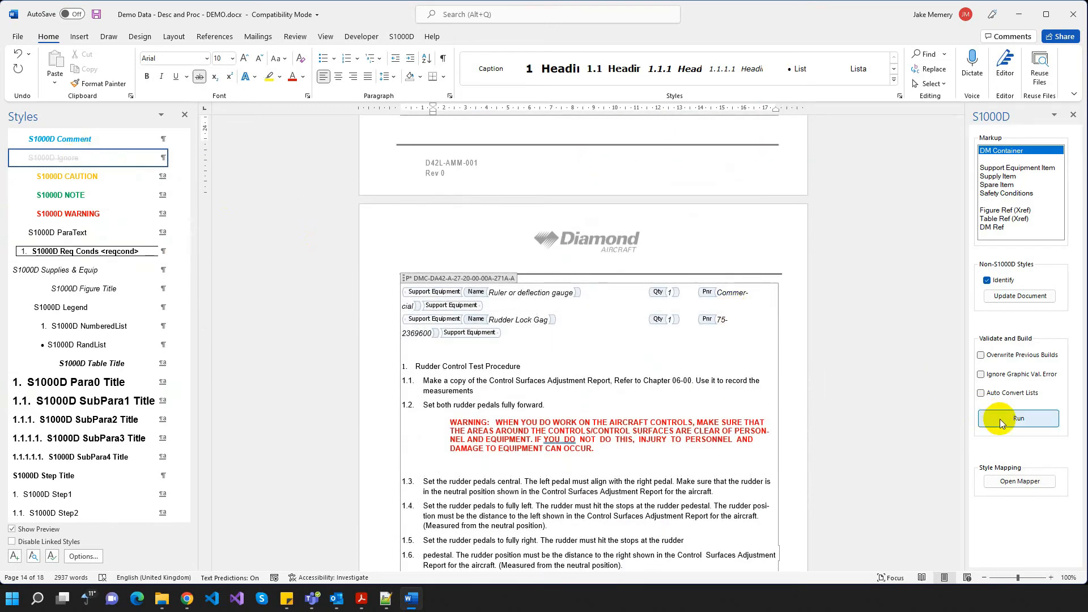
click(1001, 422)
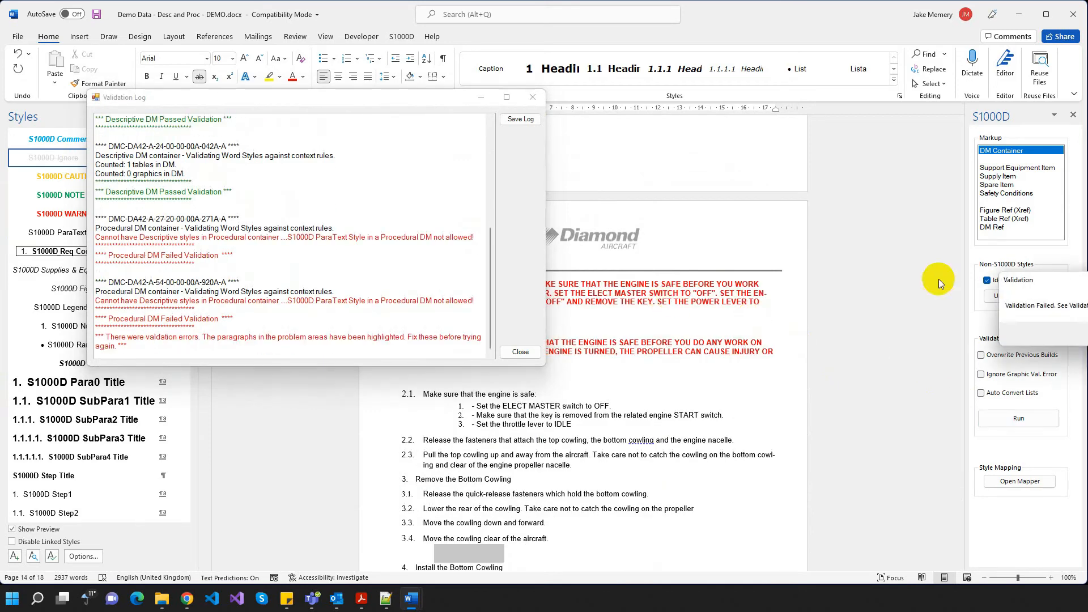
drag(1066, 280, 767, 248)
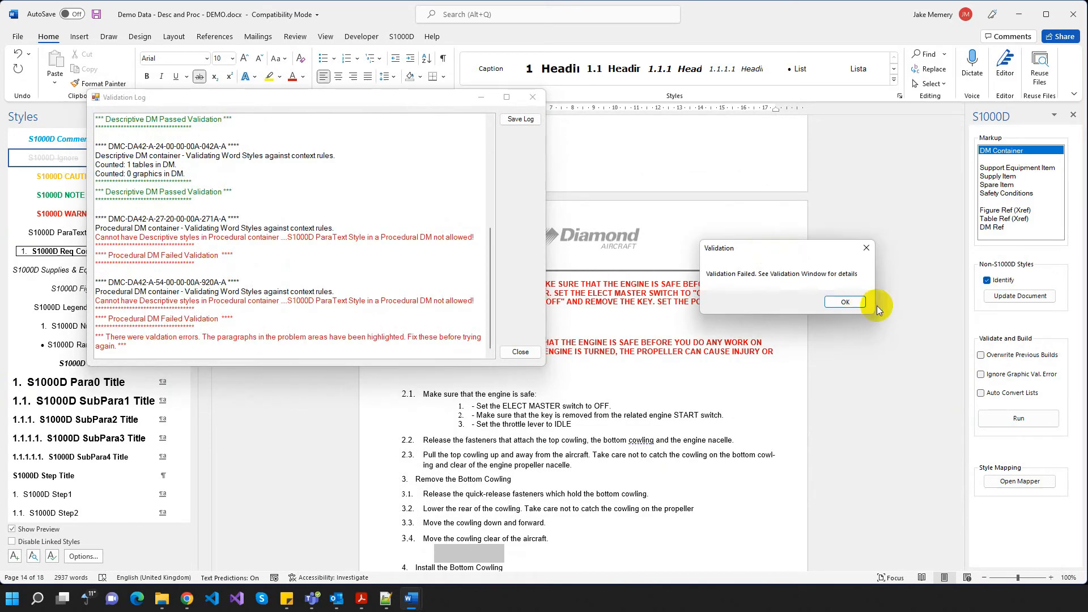
click(845, 302)
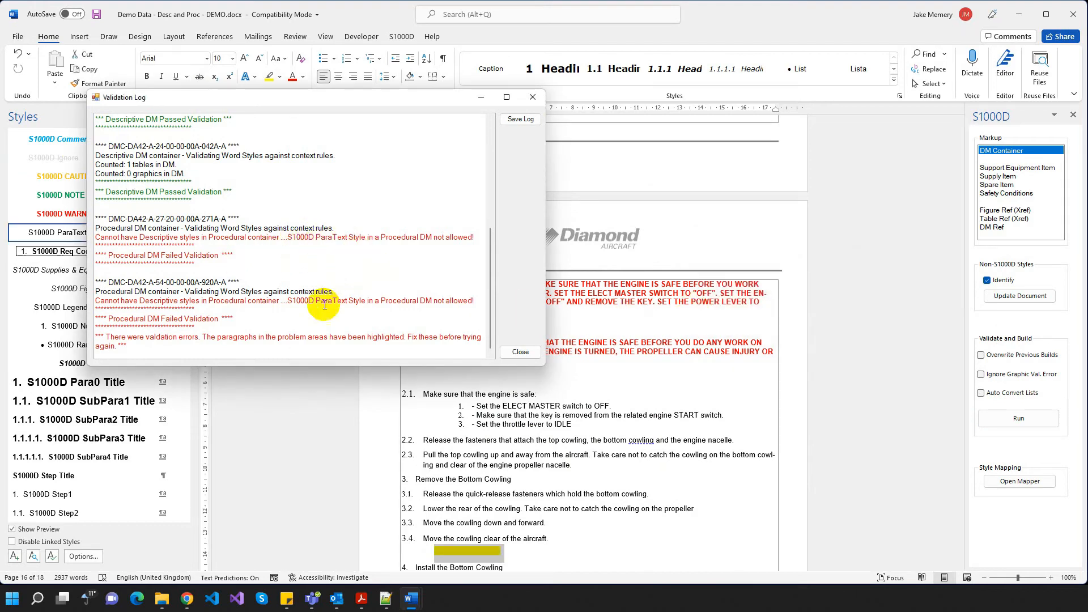
click(520, 352)
- Delete the highlighted empty paragraph between step 3.4 and Install the Bottom Cowling
scroll(516, 454, down, 3)
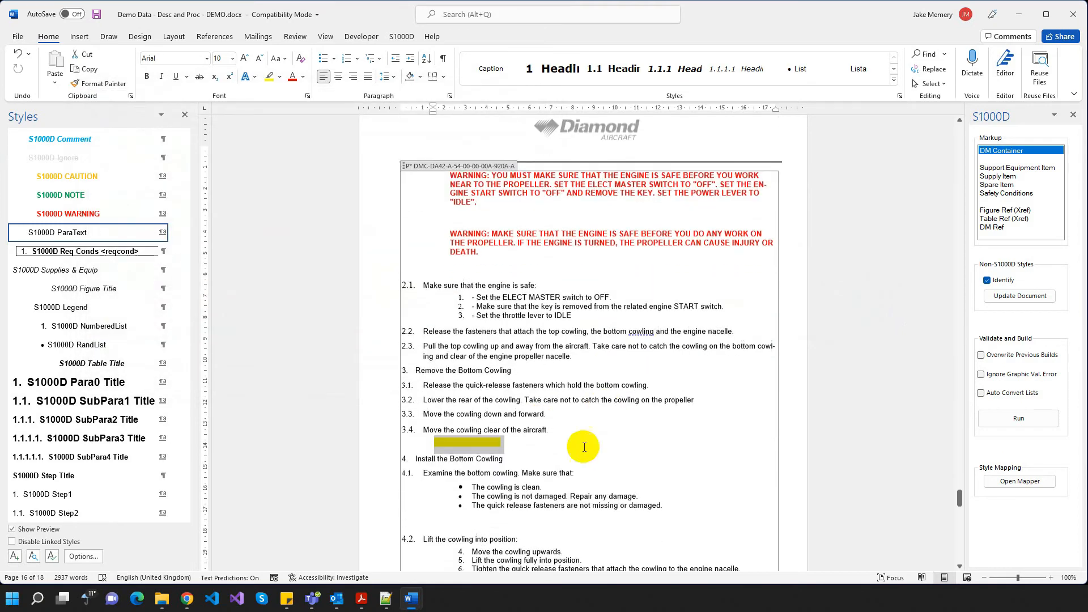
click(509, 445)
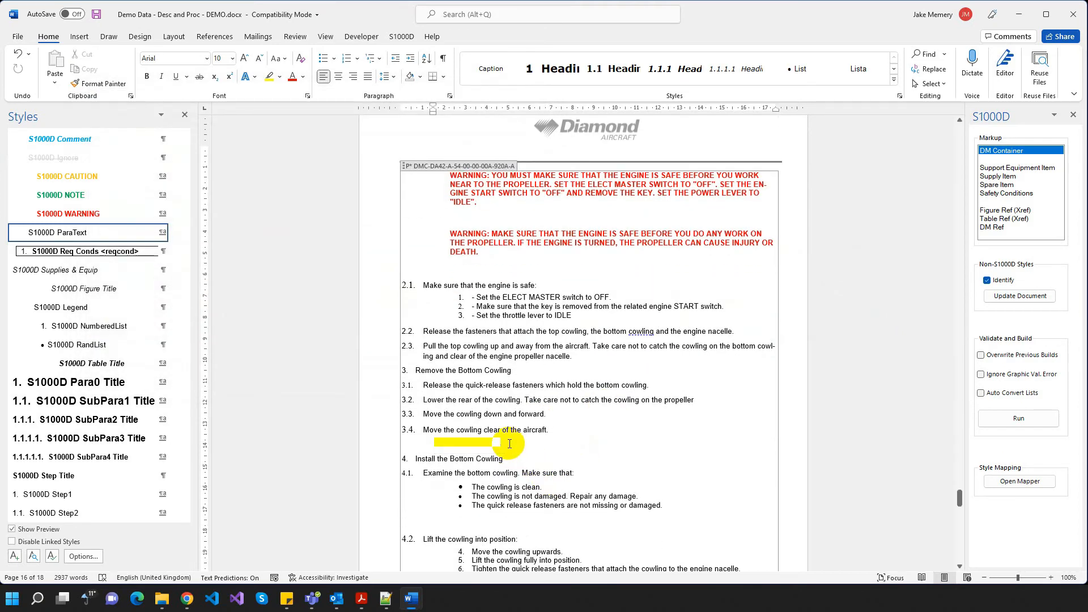
key(BackSpace)
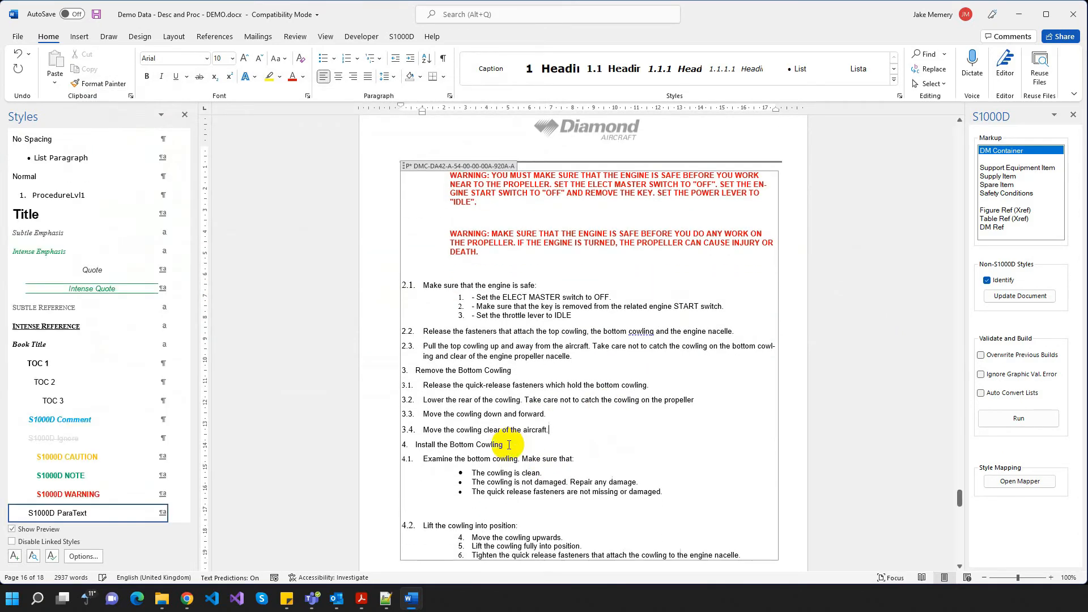
- Delete the highlighted empty paragraph between the Rudder Lock Gag support equipment entry and Rudder Control Test Procedure
drag(959, 493, 959, 470)
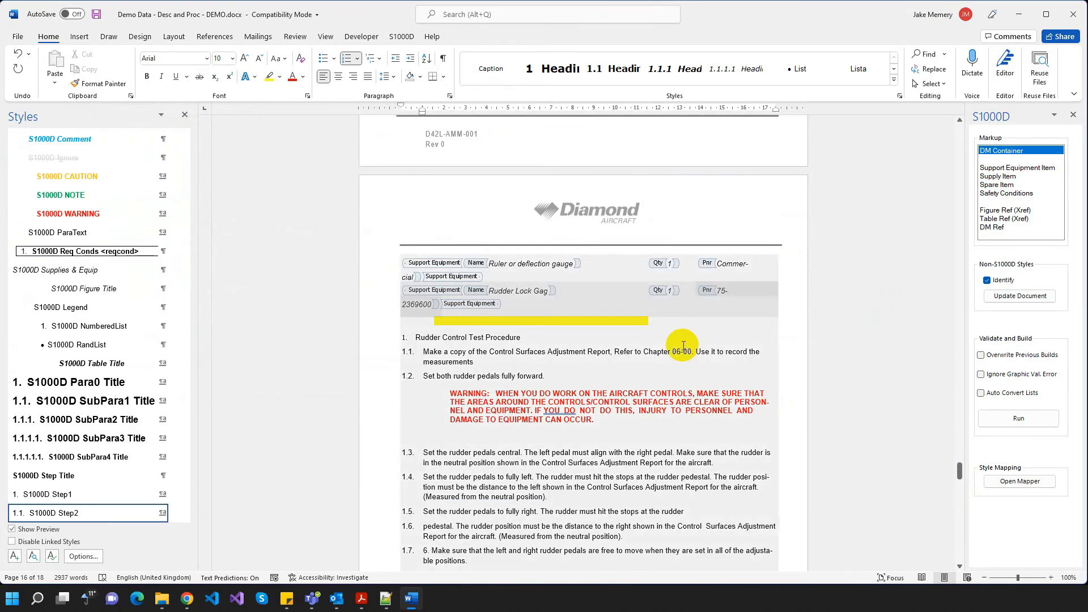
click(658, 323)
drag(658, 323, 417, 321)
key(BackSpace)
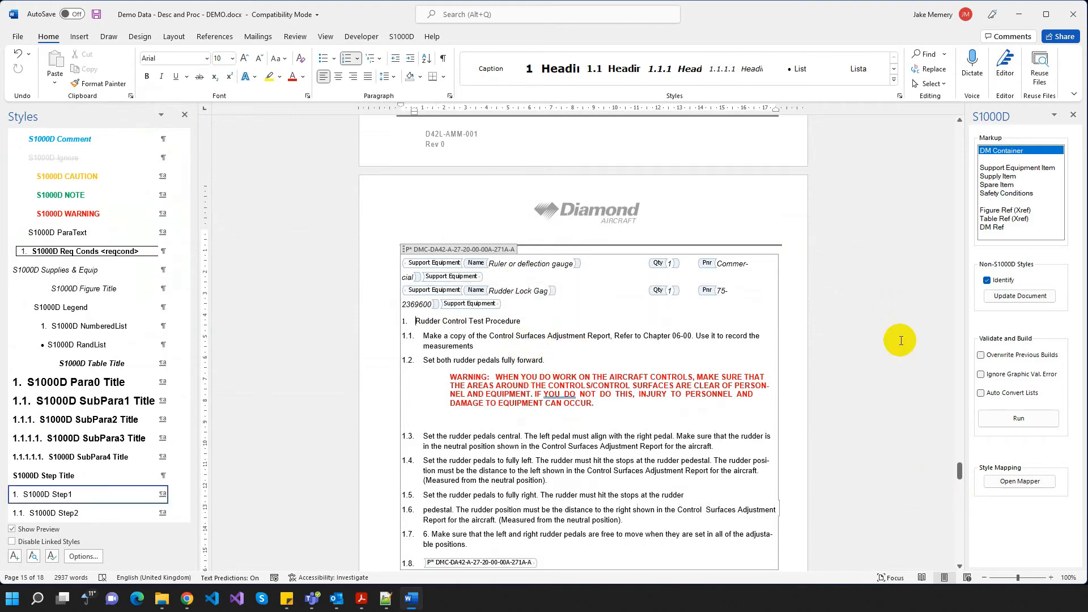
- Validate the document again, dismiss the validation message and close the log
click(1027, 422)
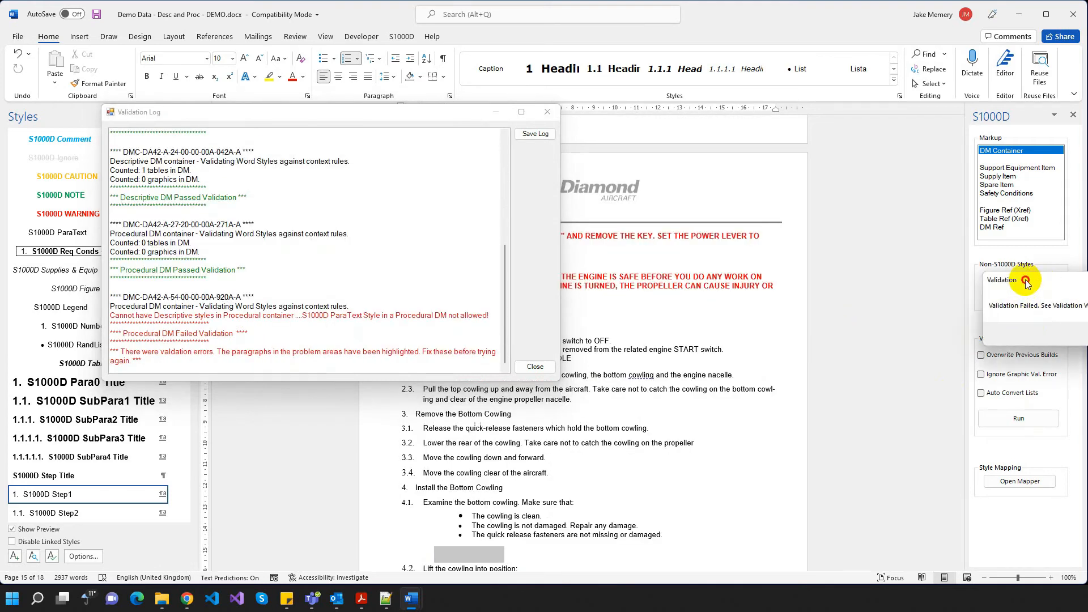
drag(1028, 283, 693, 243)
click(796, 295)
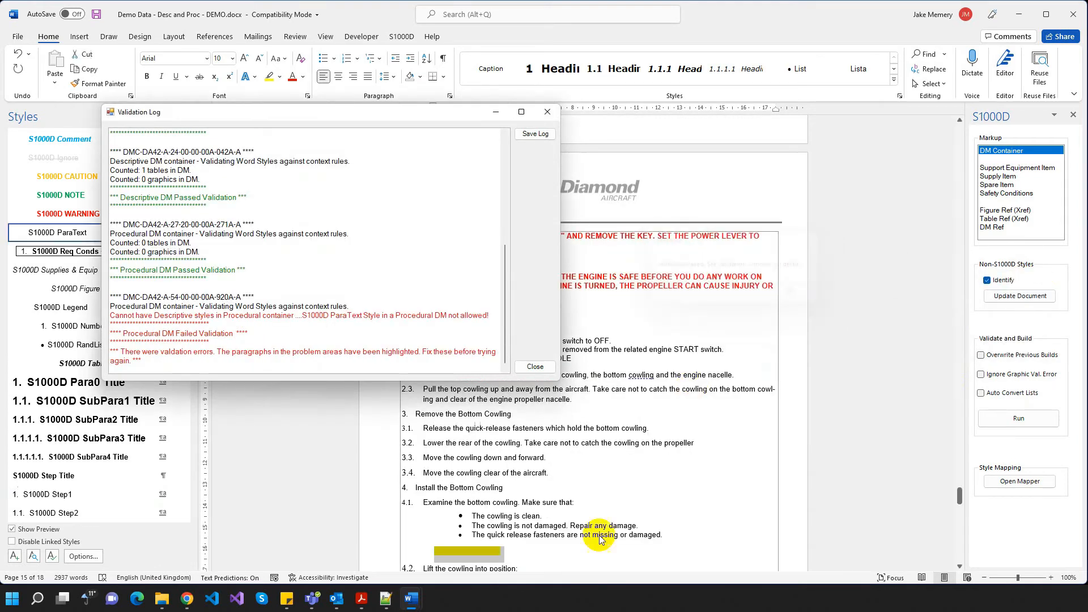
click(535, 368)
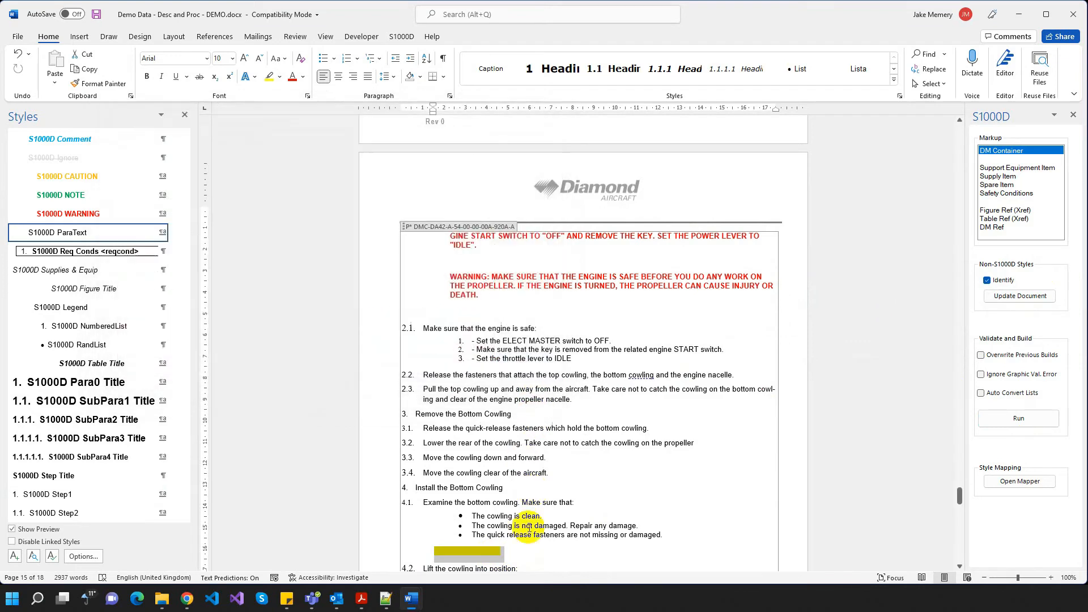
- Delete the highlighted empty paragraph between the bullet list under step 4.1 and step 4.2
click(507, 552)
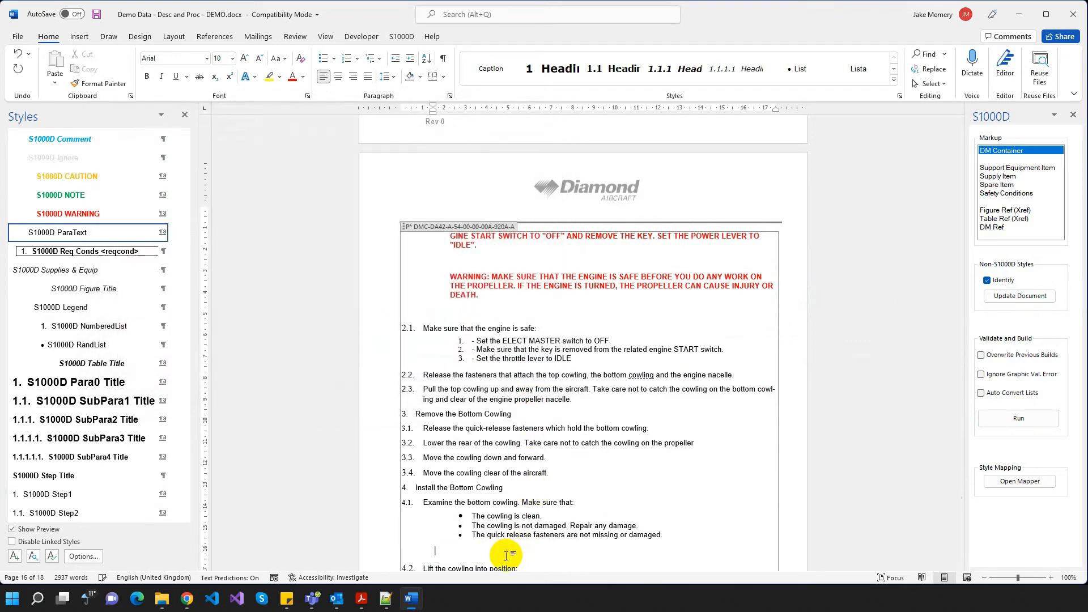
key(BackSpace)
key(BackSpace)
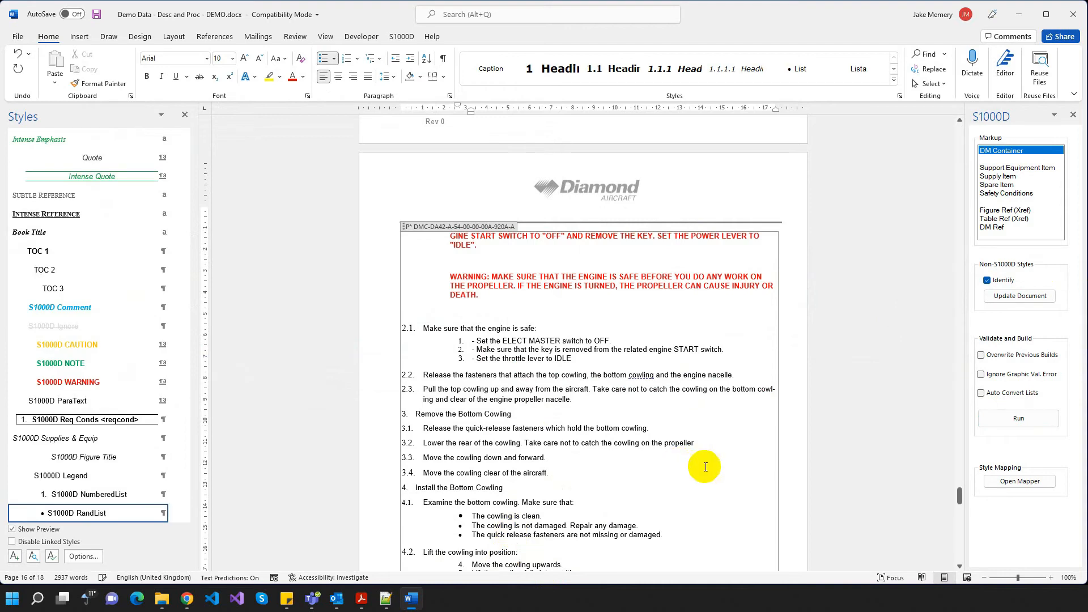
- Validate the document once more, build the S1000D data modules from it, and close the log
click(1049, 421)
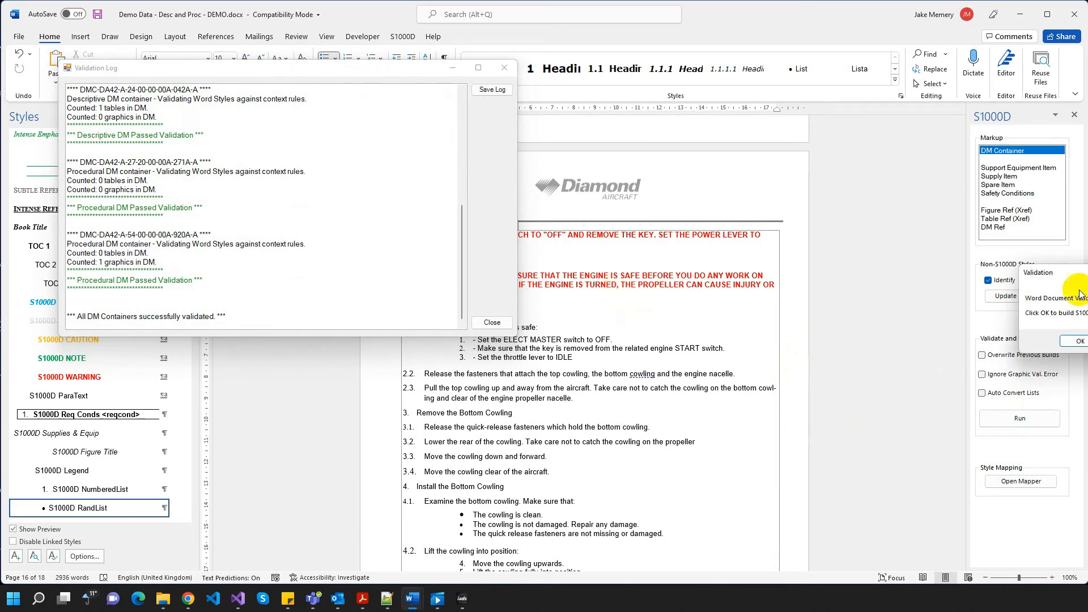
drag(1077, 274, 648, 221)
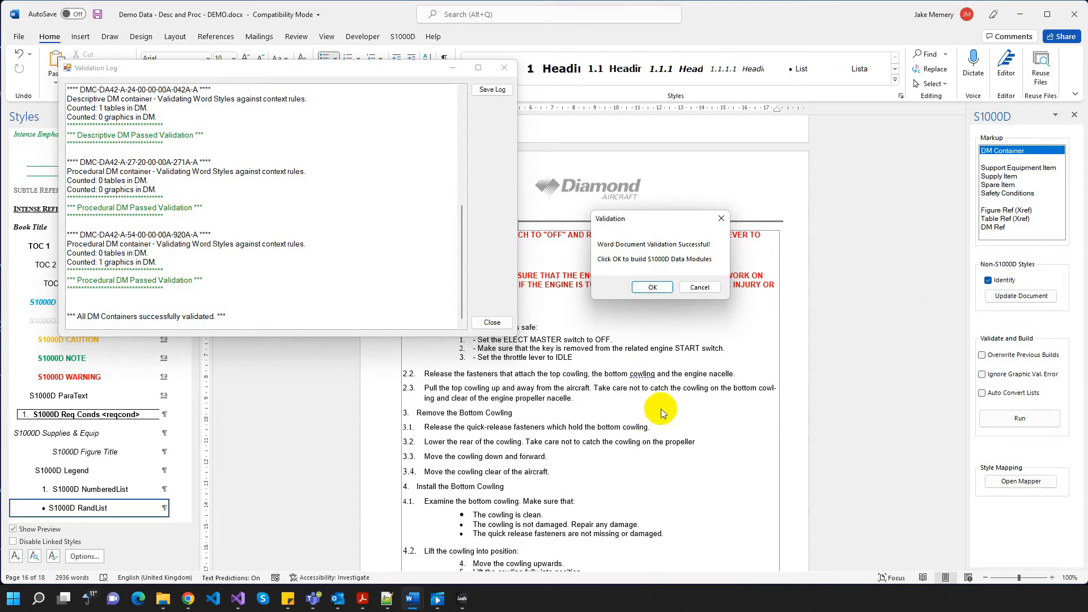
click(651, 287)
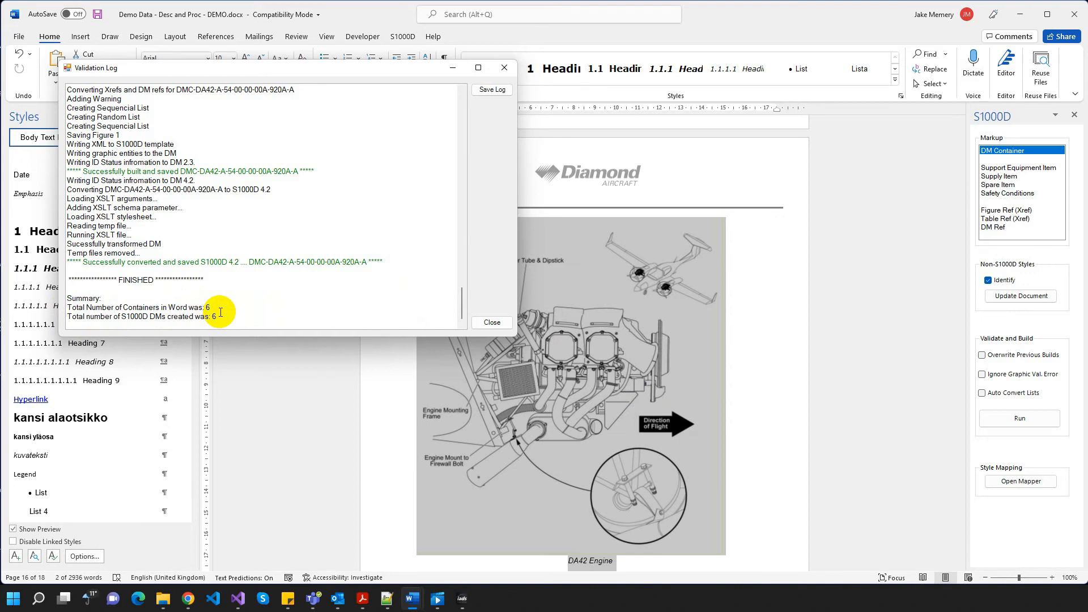
click(491, 322)
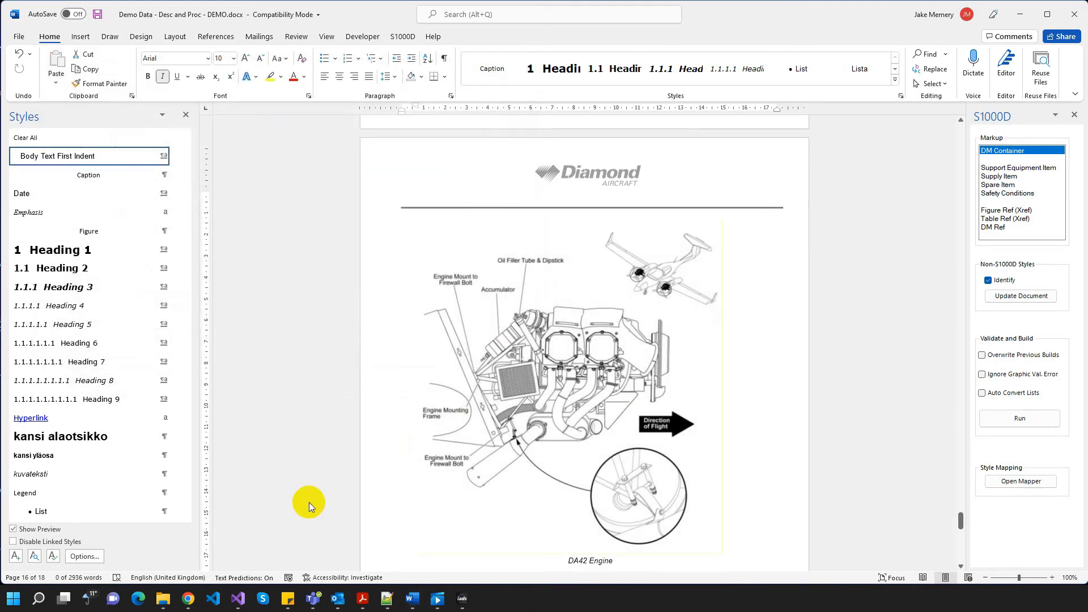
- Switch to File Explorer and open the Output folder inside Documents > Xignal
click(165, 602)
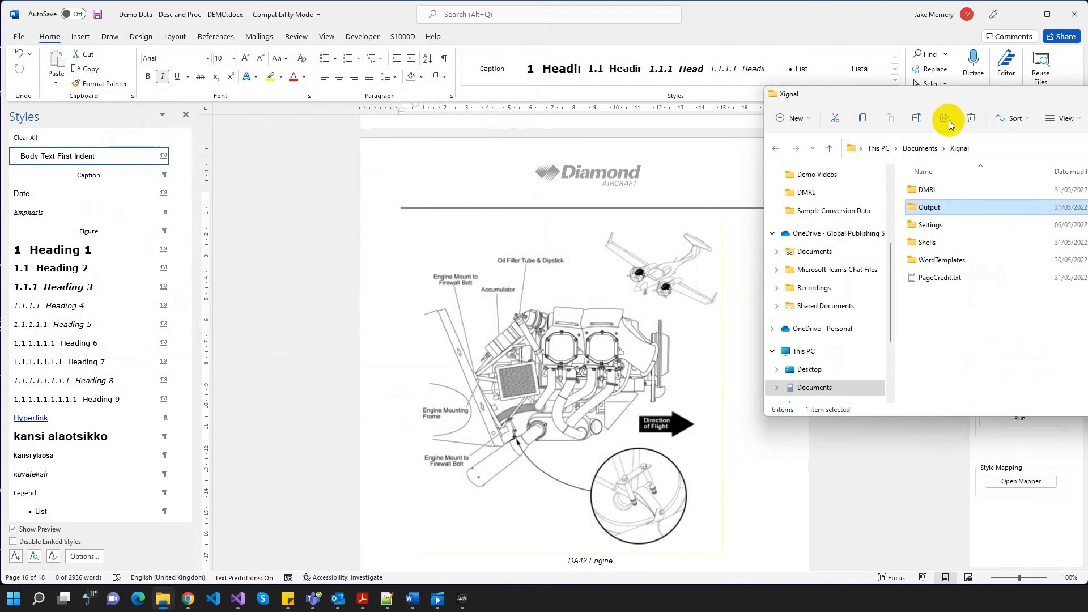
drag(959, 97, 409, 144)
double_click(380, 253)
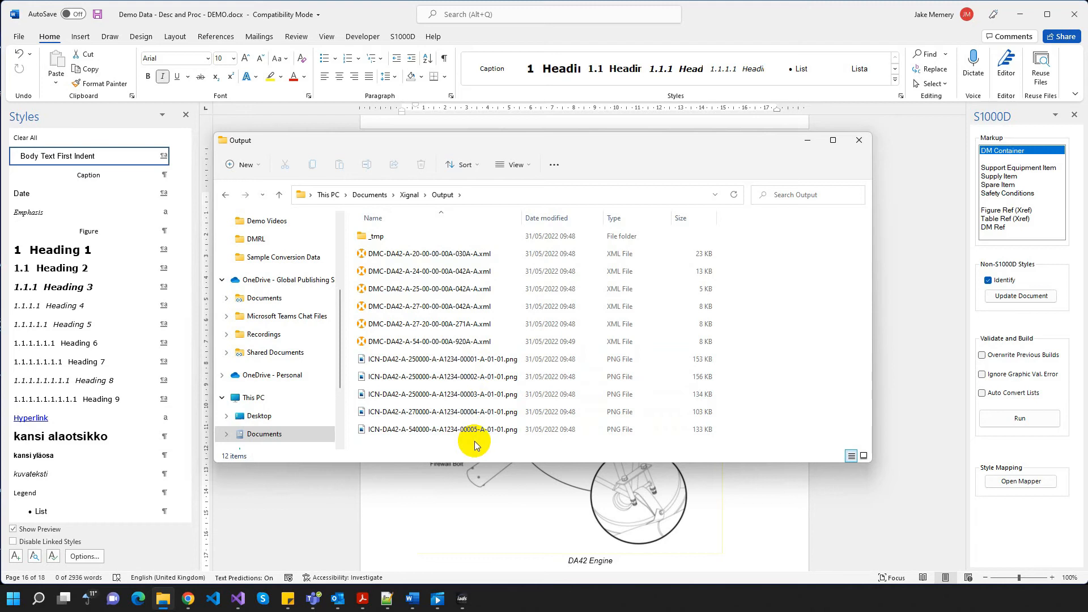
- Select all the generated DMC XML files and ICN PNG files in the Output folder and copy them as paths
click(426, 254)
shift+click(450, 430)
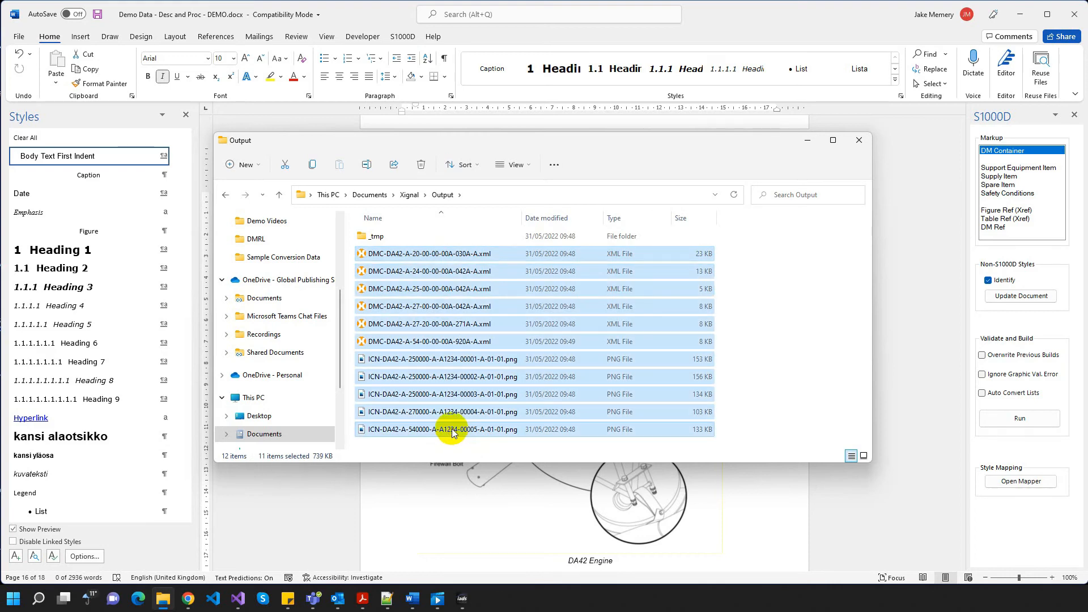
right_click(451, 431)
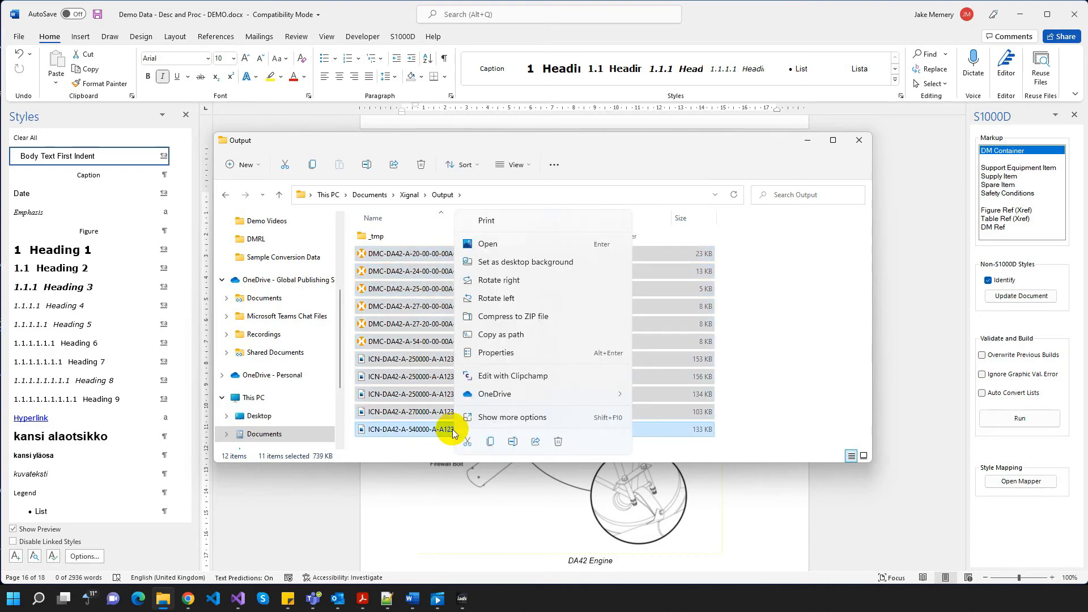
click(522, 334)
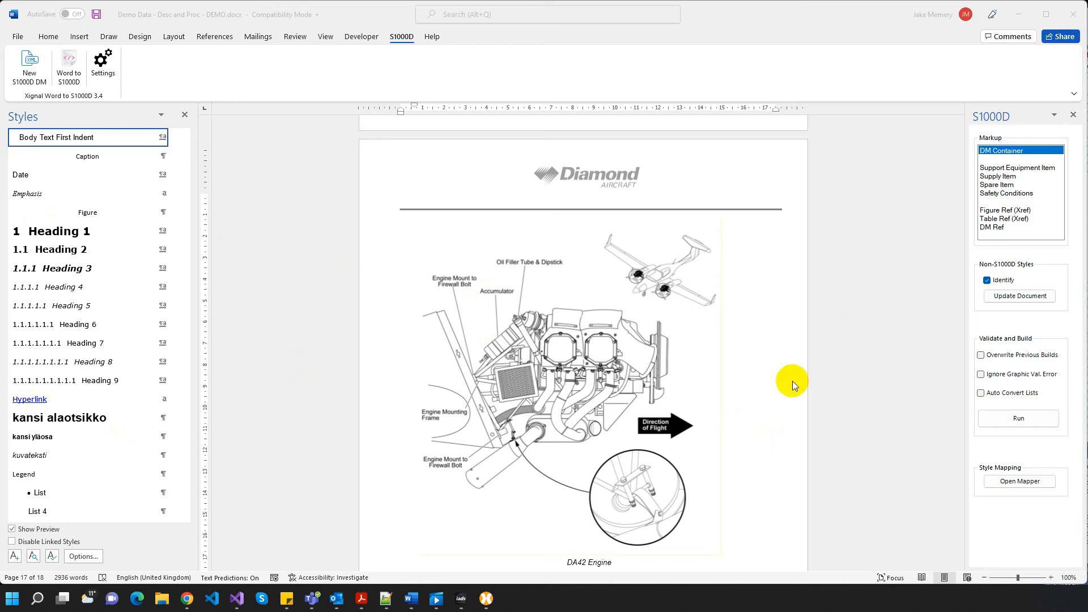
- Open the Style Mapper to examine the mapped style pairs, with the cursor in the General heading of DMC-DA42-A-27-00-00-00A-042A-A
scroll(926, 384, up, 2)
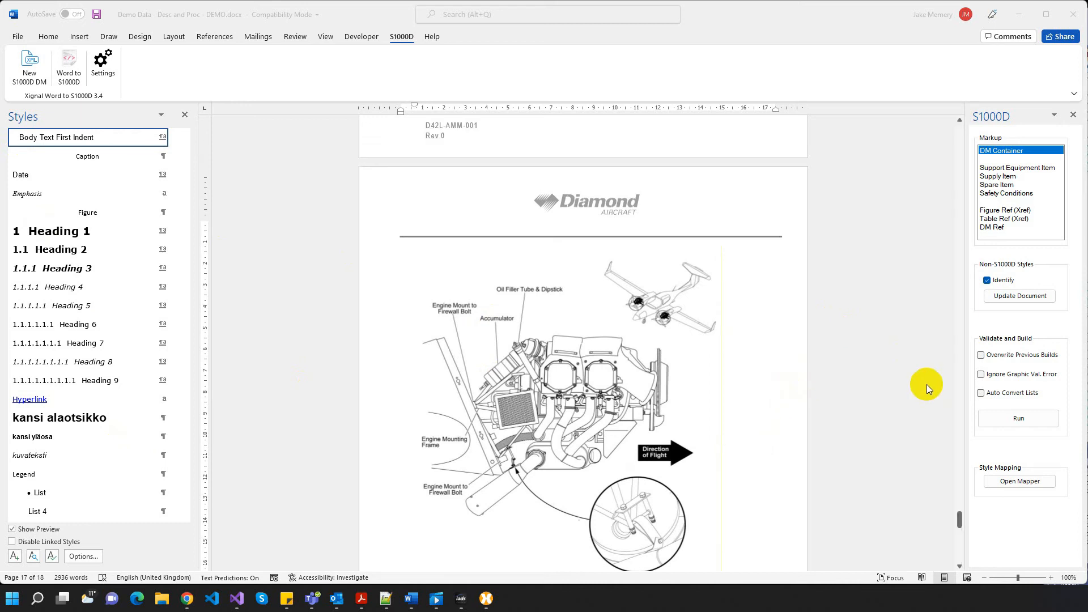
drag(960, 518, 894, 323)
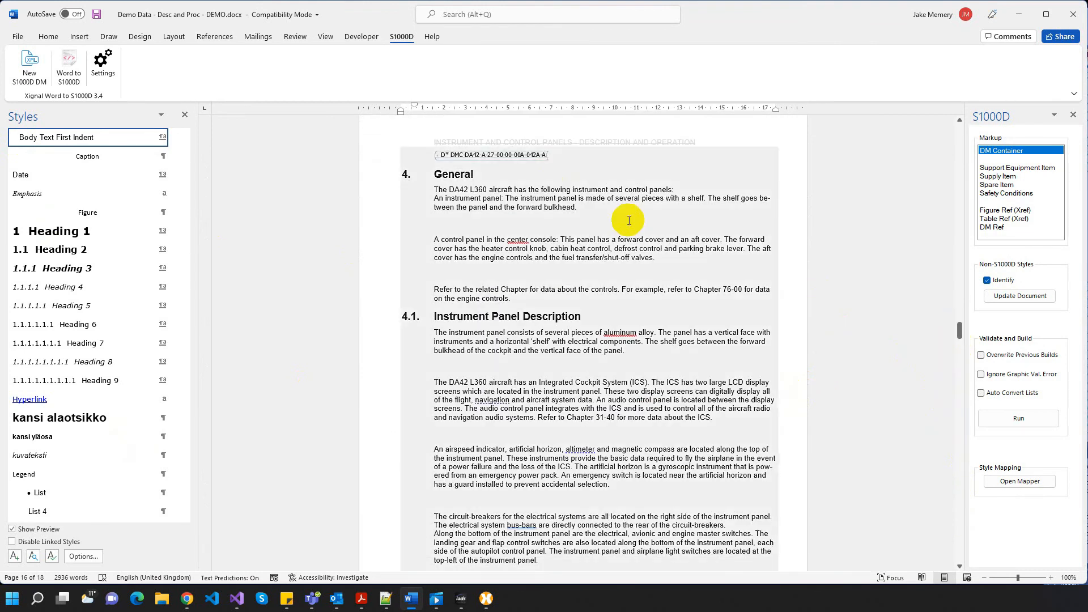
click(459, 175)
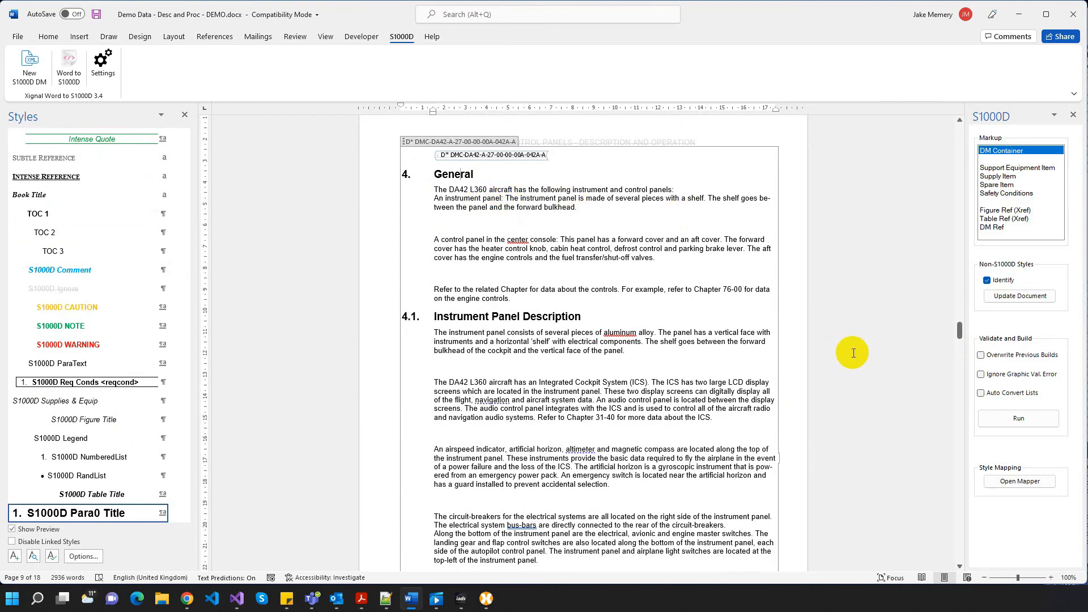
click(1018, 482)
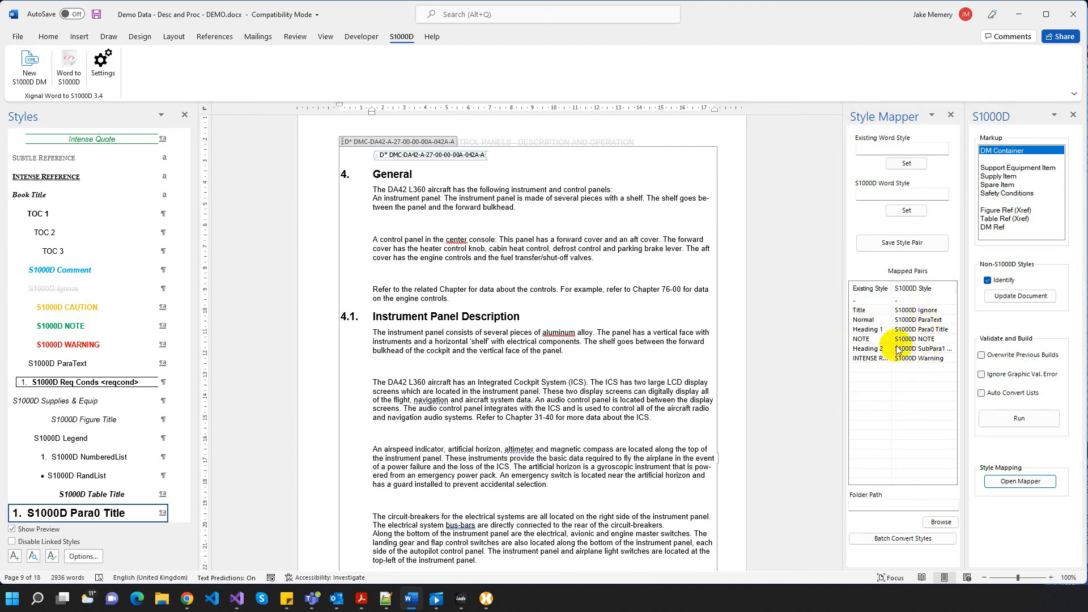
scroll(490, 246, up, 1)
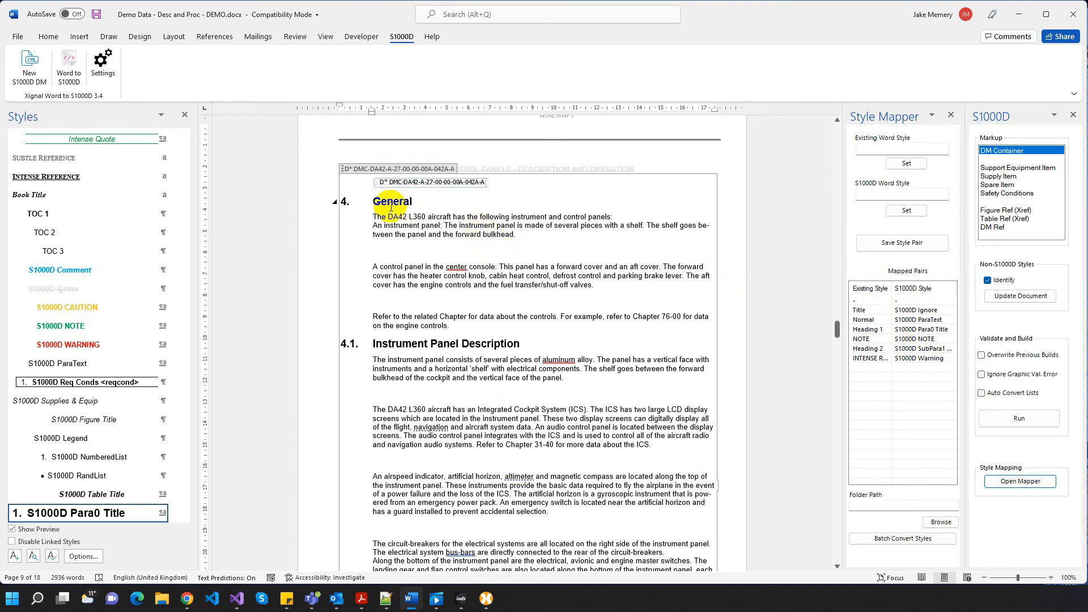
click(391, 202)
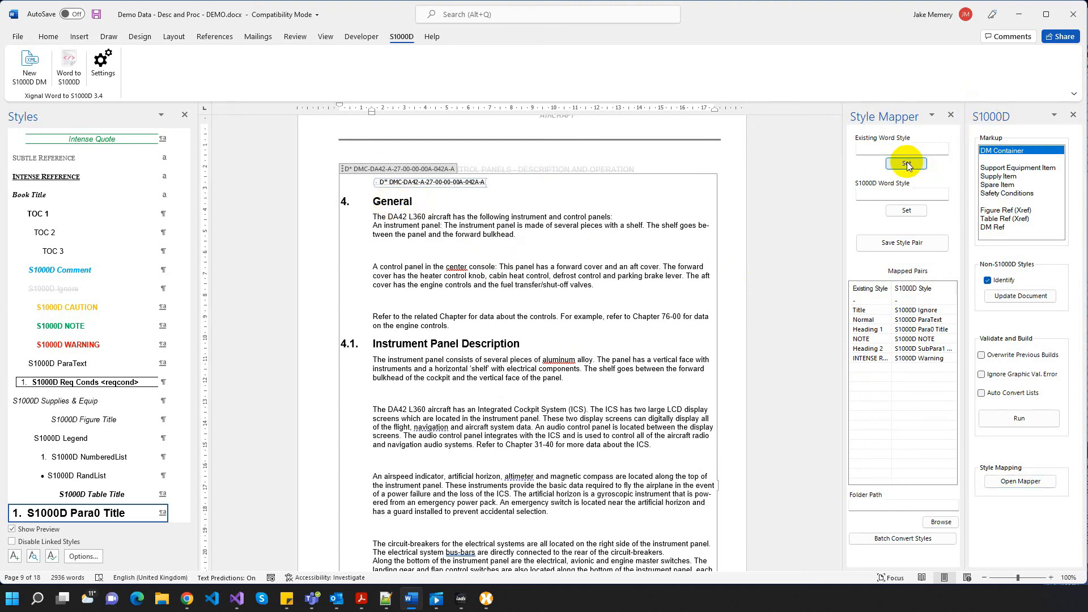
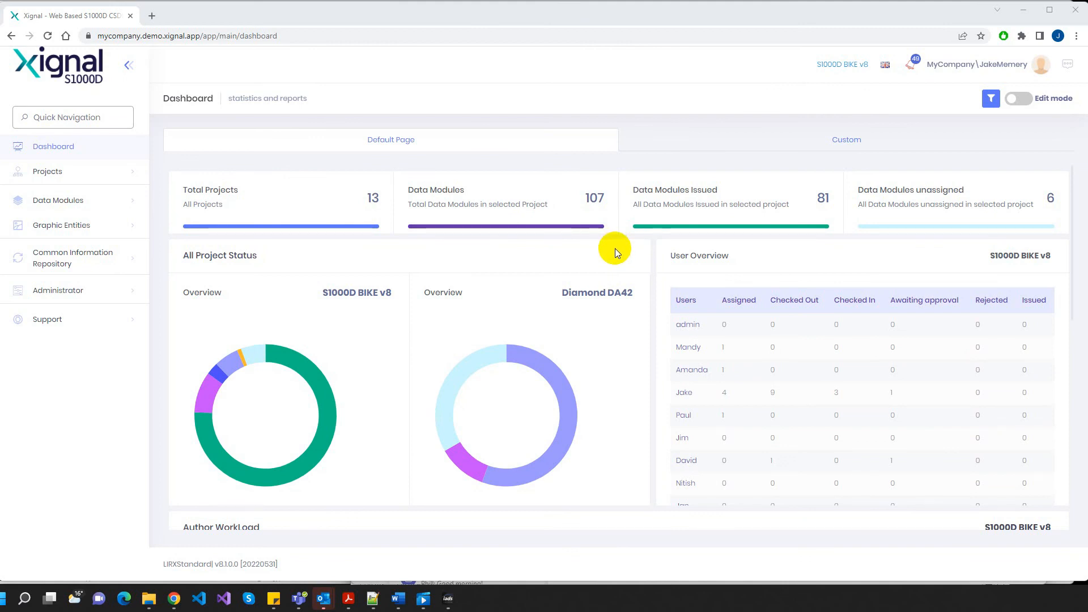
- Open the project list and select the DA42 Demo project as the active project
click(68, 180)
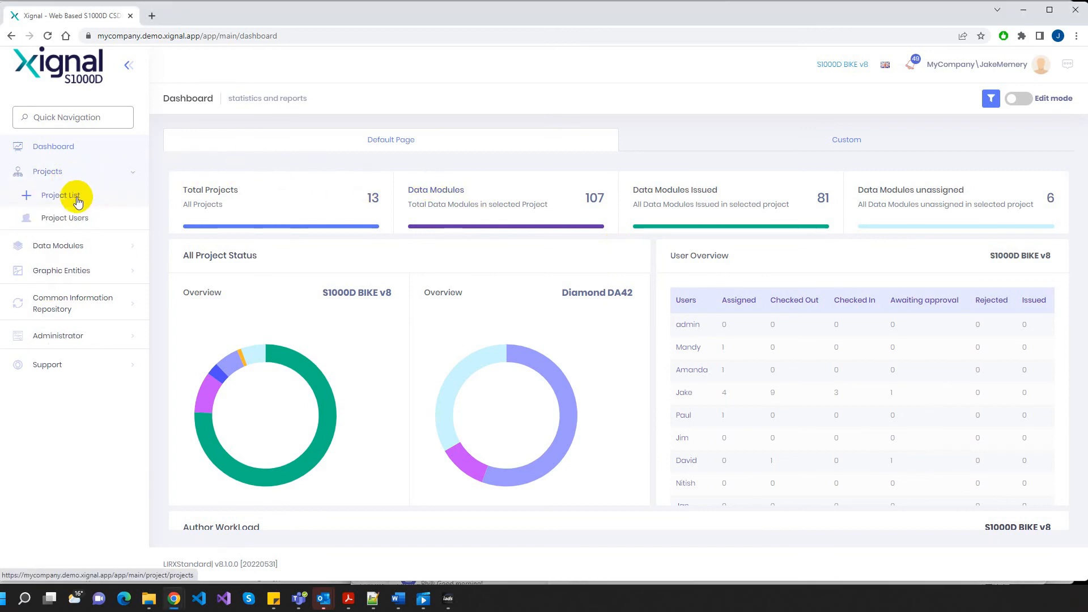
click(77, 199)
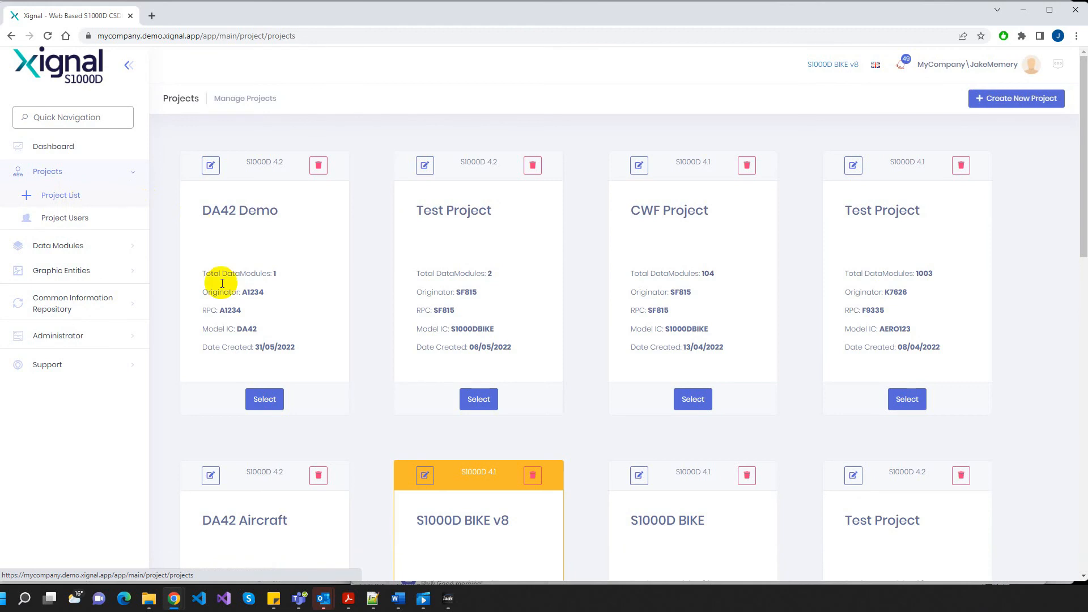
click(261, 400)
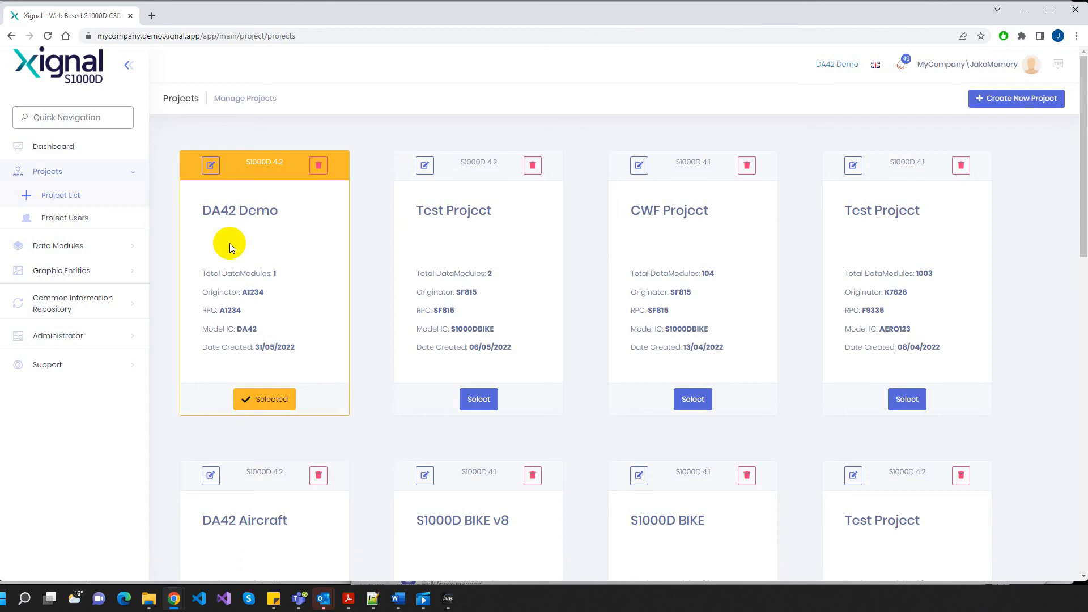
- Upload DA42 Import package.zip from the Output folder as a data module and graphics import, and validate it
click(69, 252)
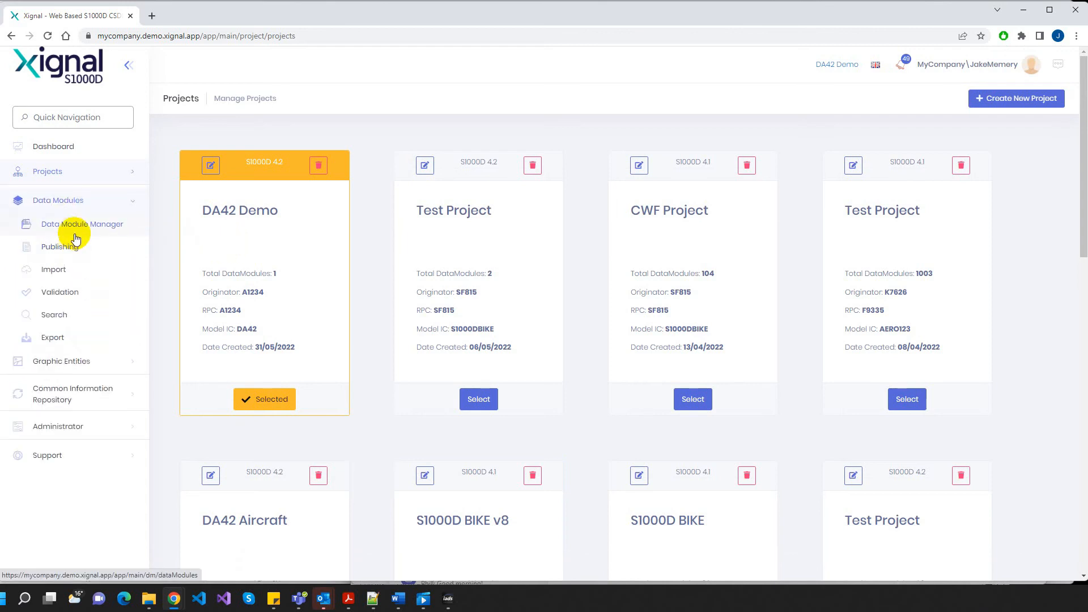
click(56, 270)
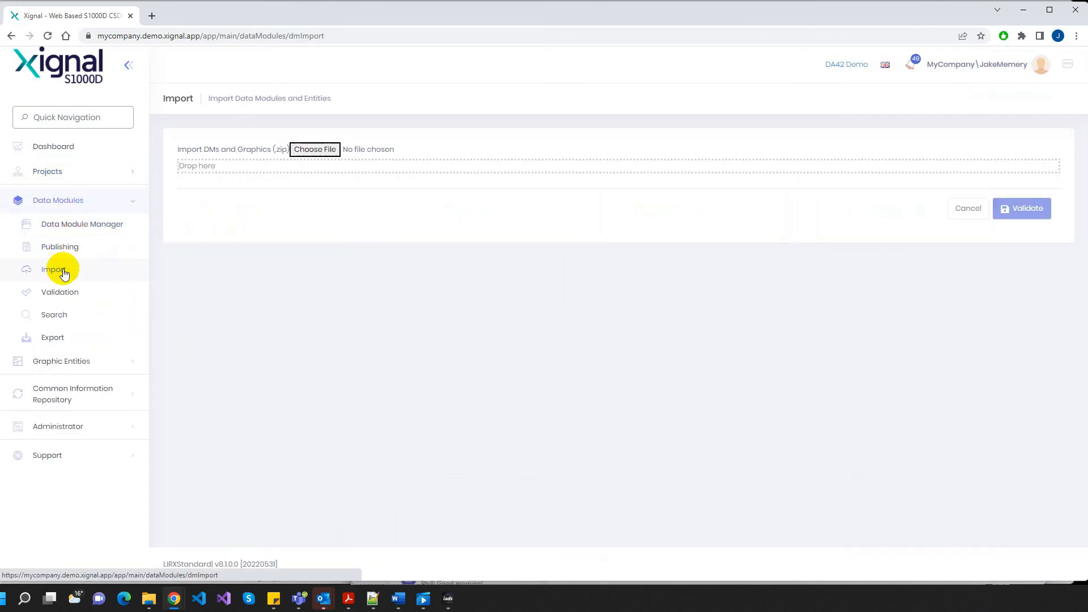
click(149, 602)
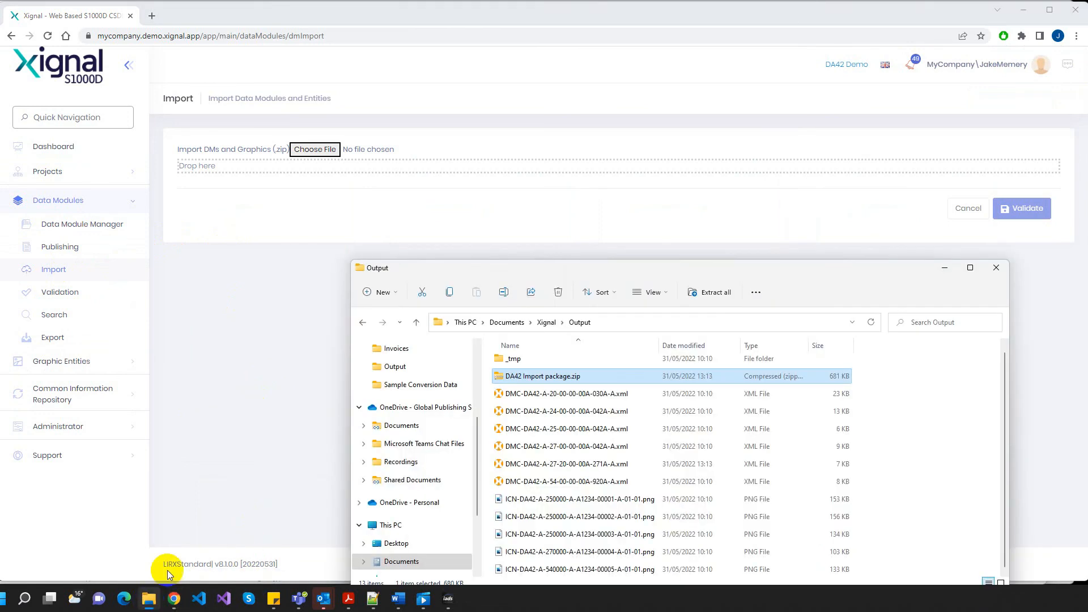
drag(543, 379, 356, 167)
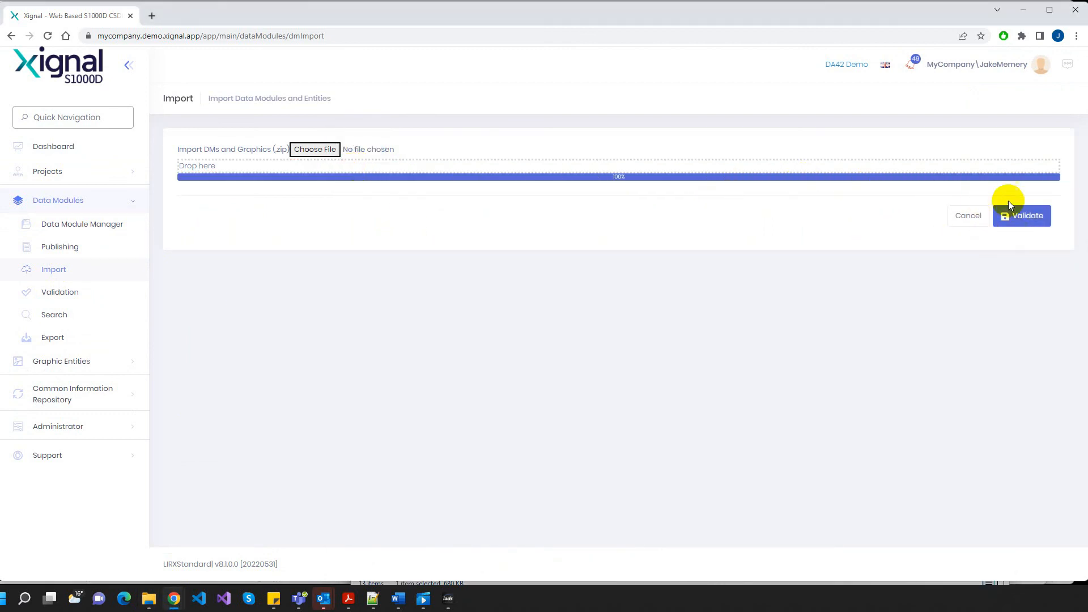
click(1020, 217)
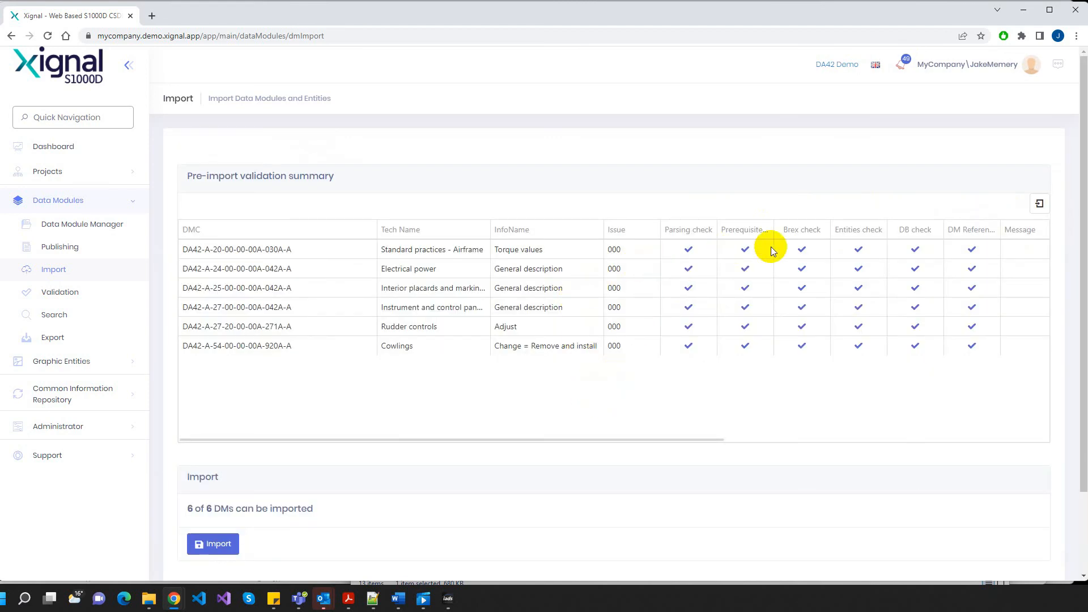
- Review the pre-import validation summary and import the validated data modules into the DA42 Demo project
mouse_move(687, 438)
mouse_down()
mouse_move(763, 437)
mouse_move(669, 442)
mouse_up()
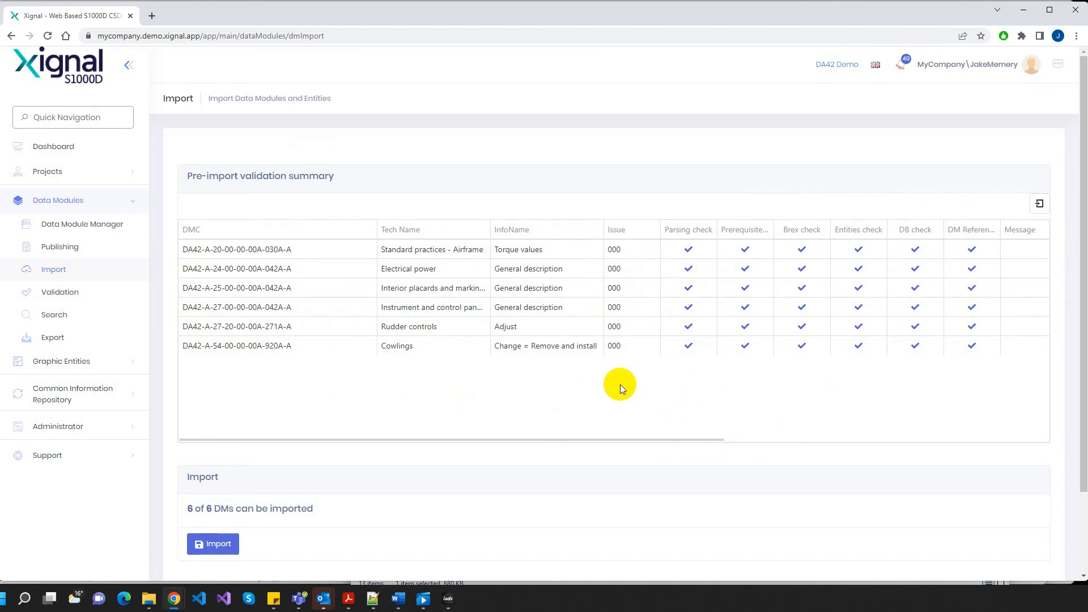
scroll(620, 384, down, 1)
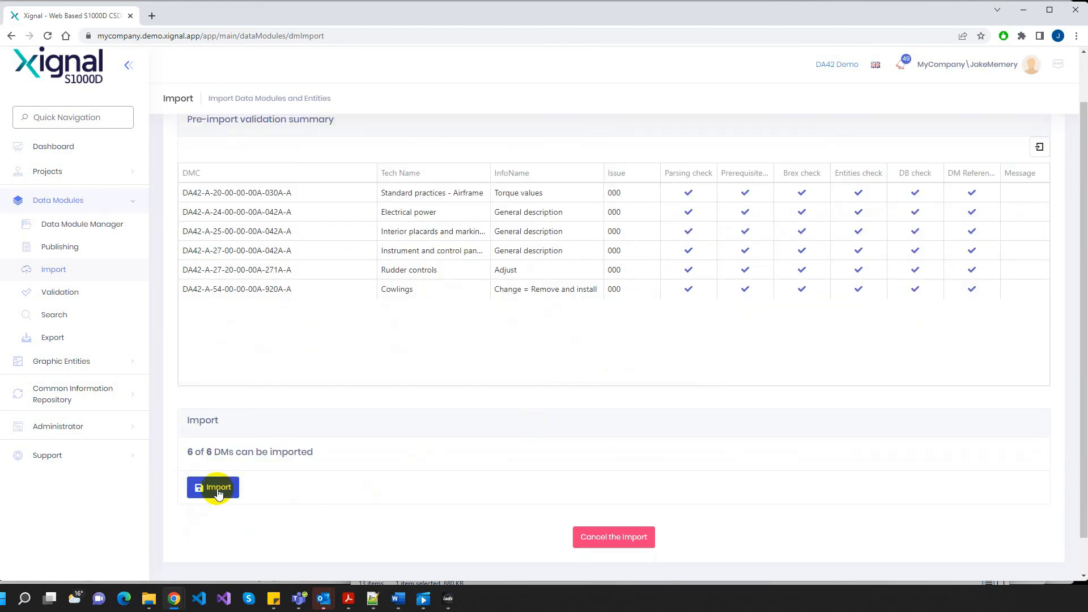
click(219, 492)
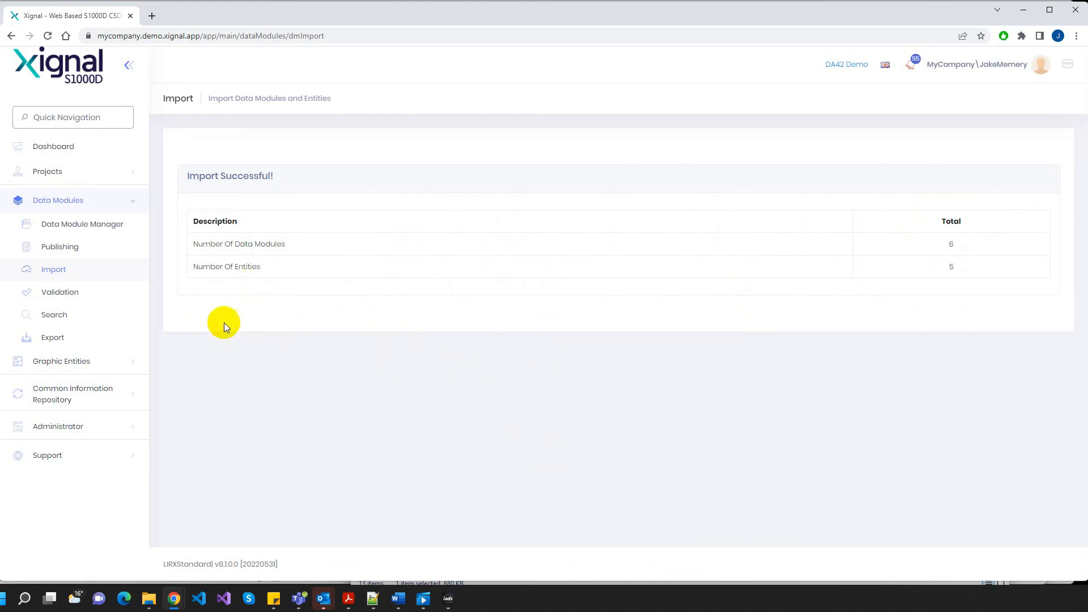
- In the Data Module Manager, assign the listed user as author of the rudder controls module DA42-A-27-20-00-00A-271A-A and save
click(92, 227)
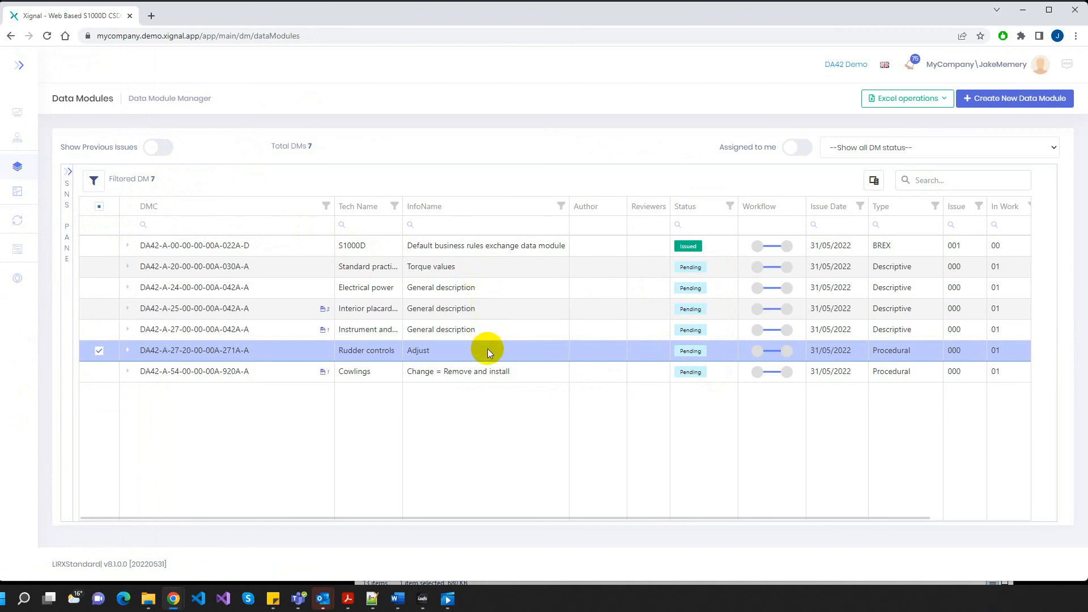
right_click(460, 351)
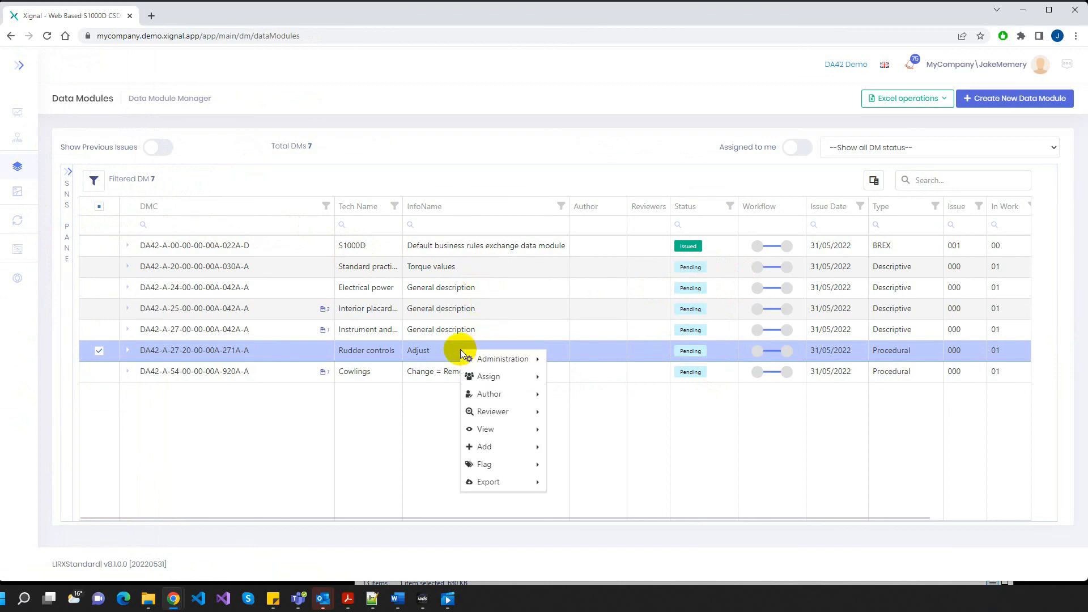
mouse_move(500, 381)
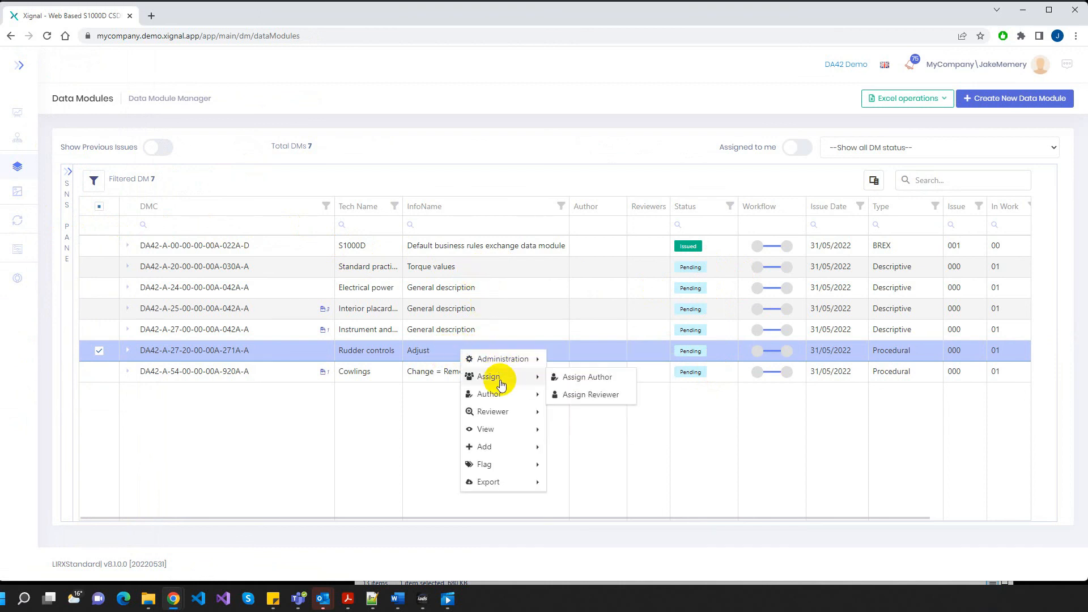
click(587, 377)
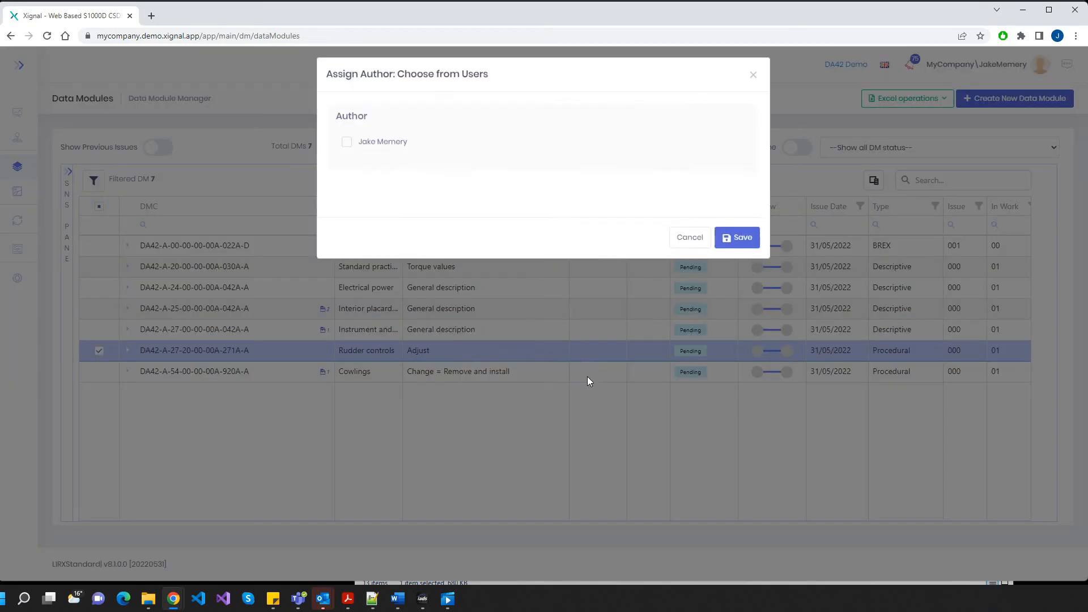
click(346, 146)
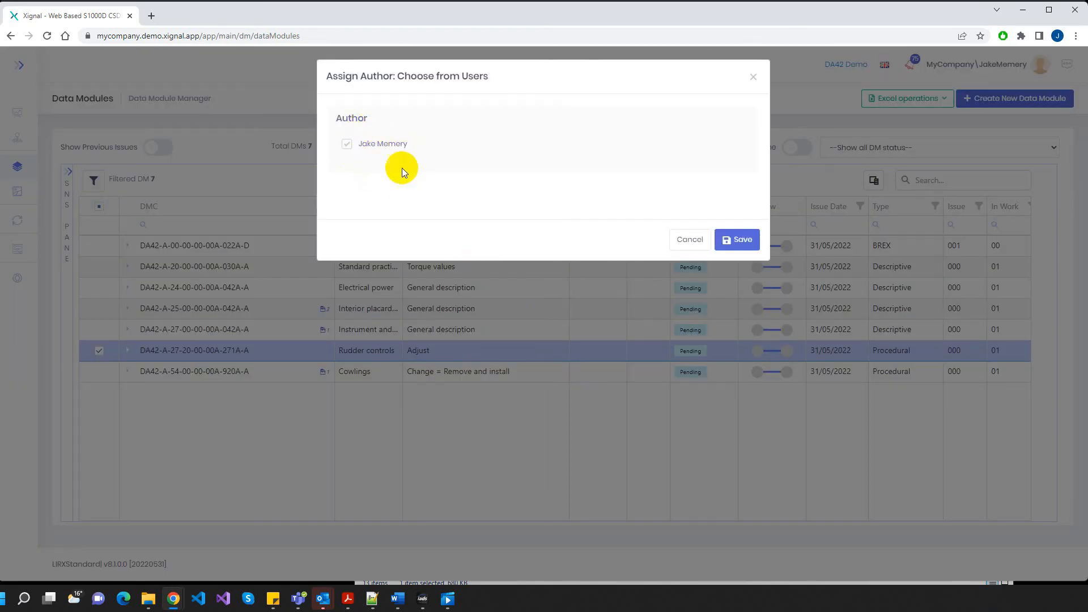
click(743, 241)
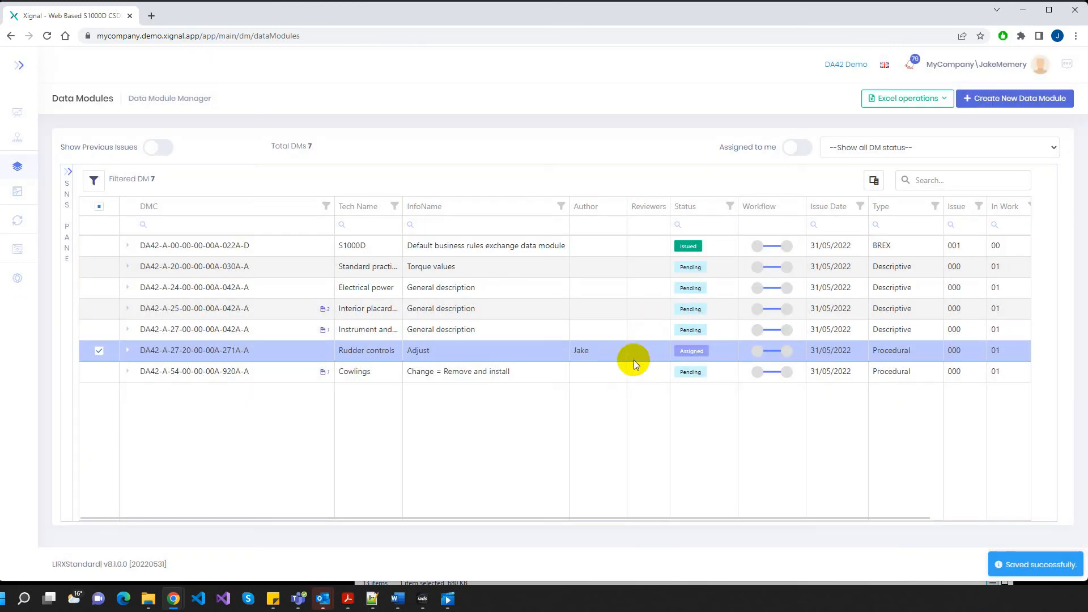
- Check out the rudder controls module DA42-A-27-20-00-00A-271A-A and open it for editing
right_click(275, 350)
mouse_move(309, 395)
click(411, 419)
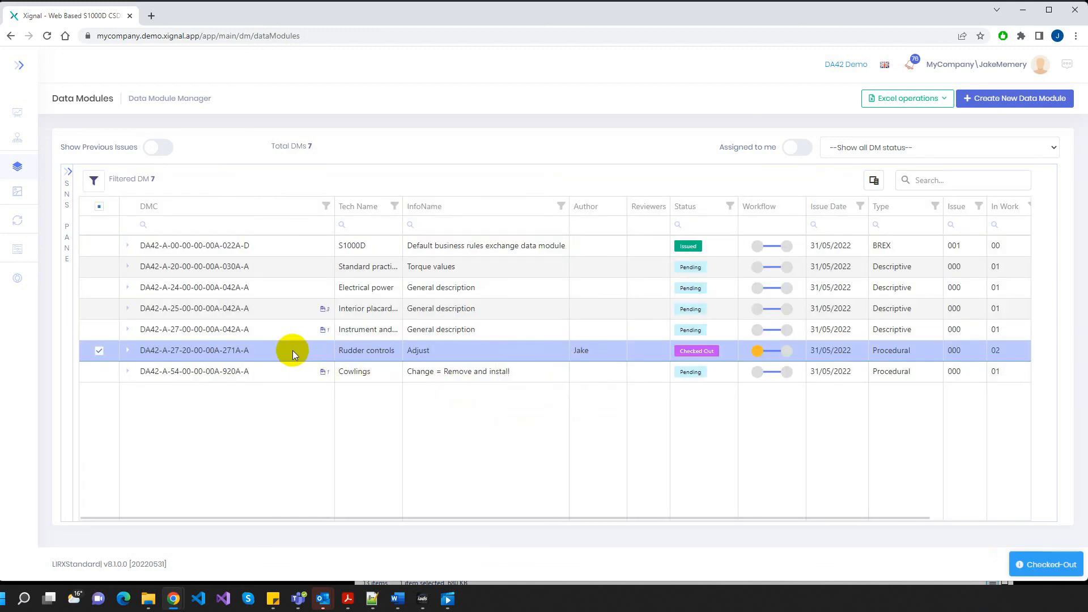
right_click(286, 351)
mouse_move(331, 370)
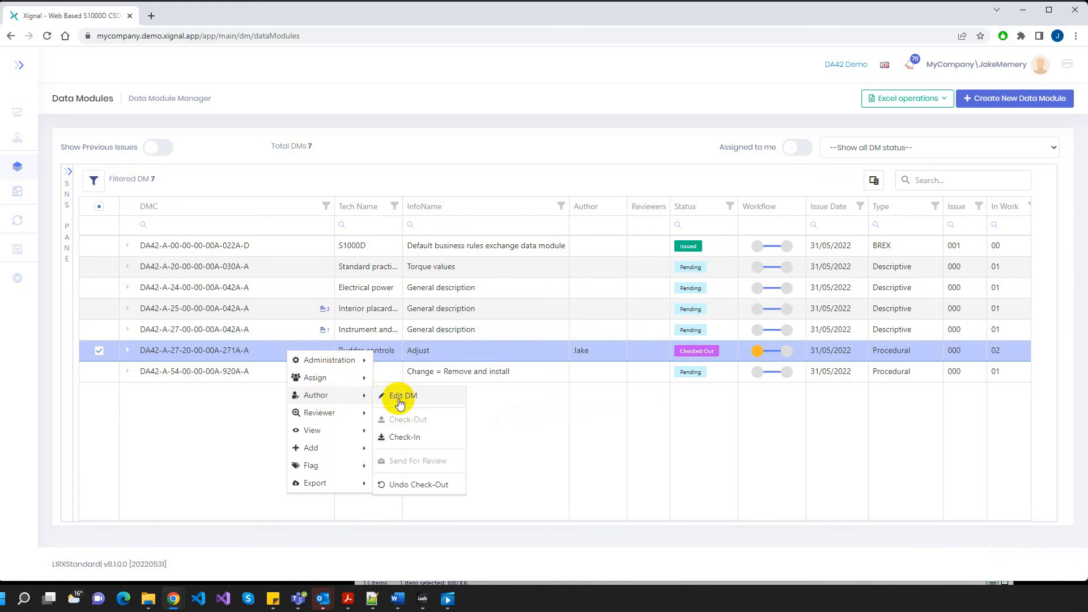
click(397, 396)
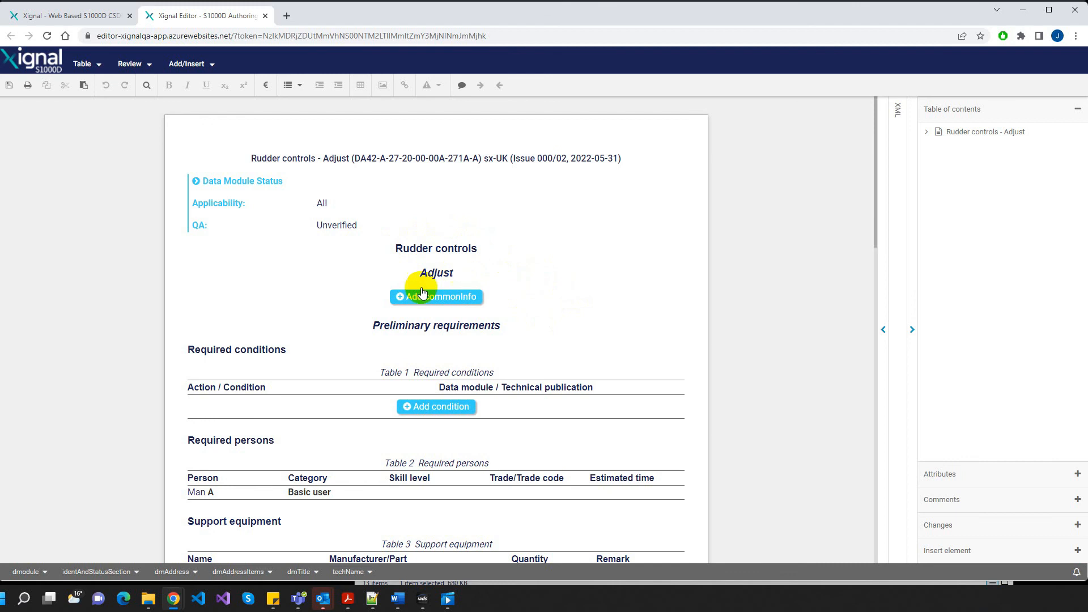
- Add a default support equipment entry after Rudder Lock Gag in the Support equipment table, and delete that entry again
scroll(618, 323, down, 3)
scroll(622, 318, down, 1)
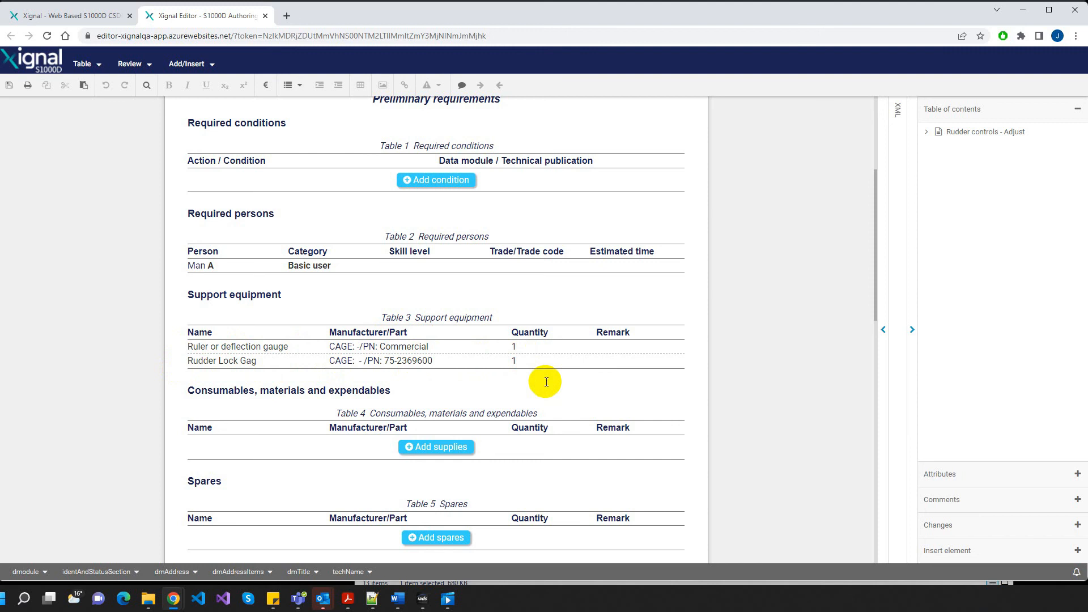
click(202, 361)
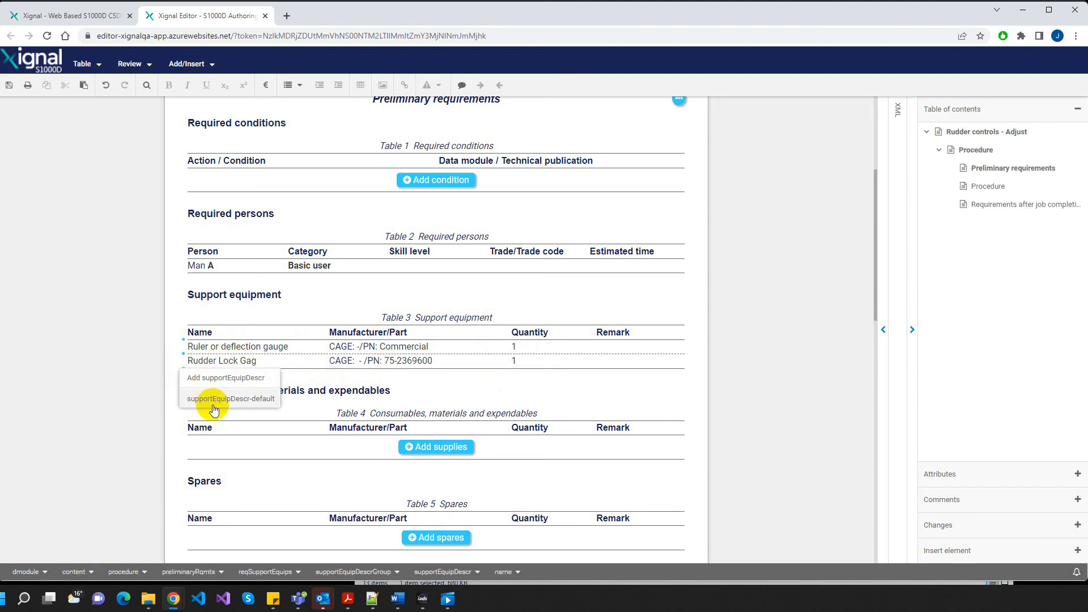
click(184, 370)
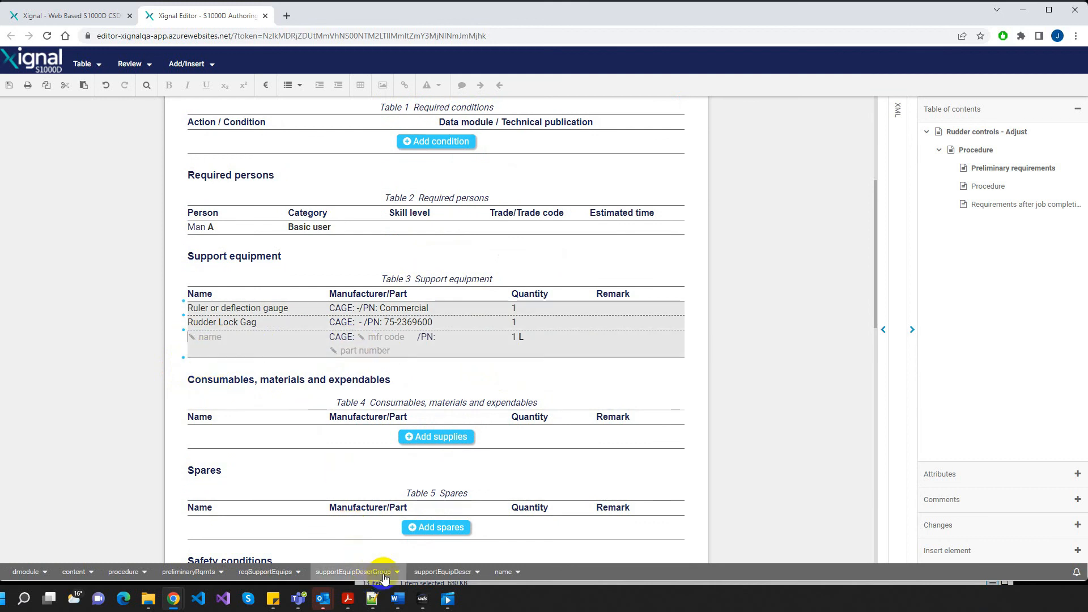
click(466, 572)
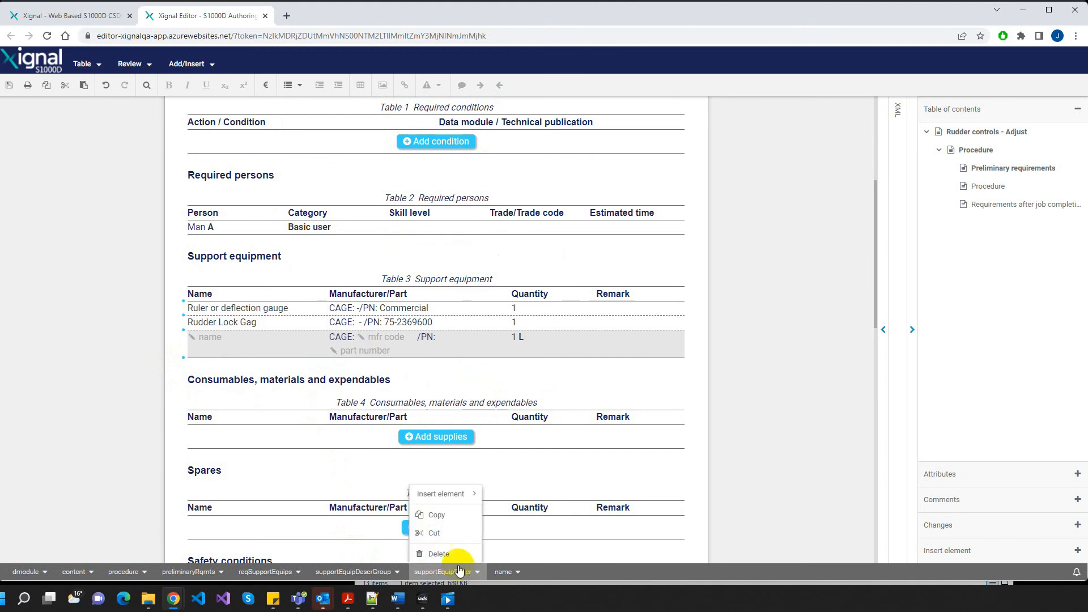
click(454, 554)
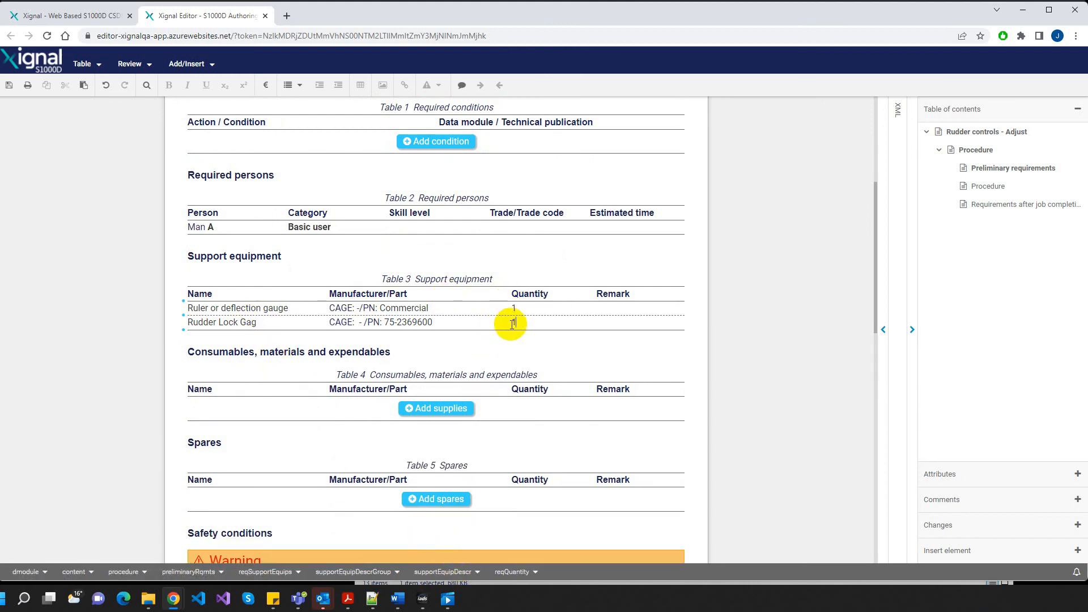
- Delete the redundant "WARNING:" prefix from the text of both warnings under Safety conditions
scroll(513, 322, down, 5)
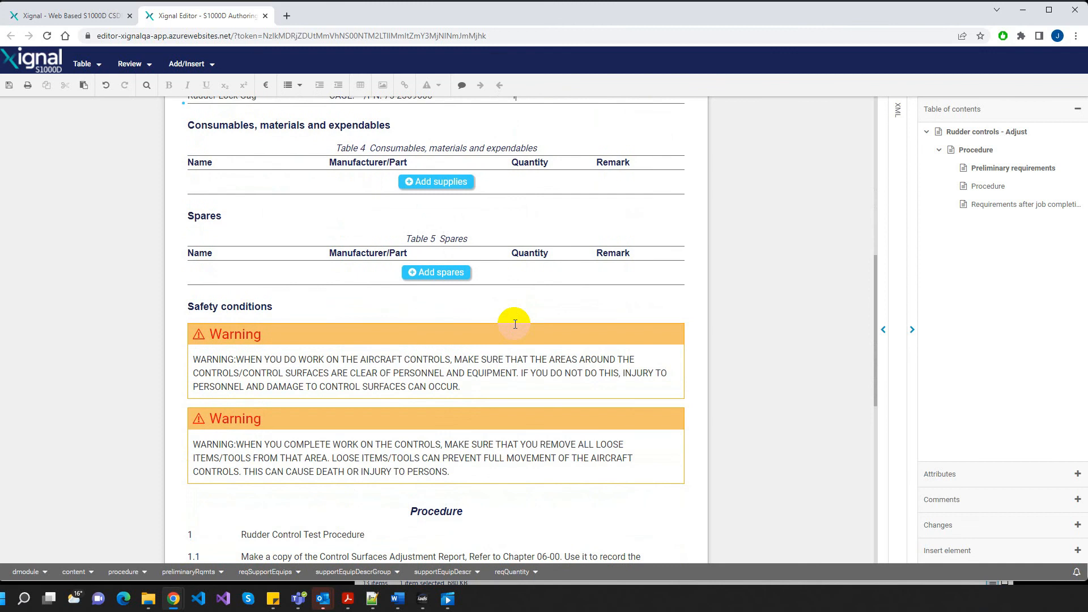
scroll(210, 300, down, 2)
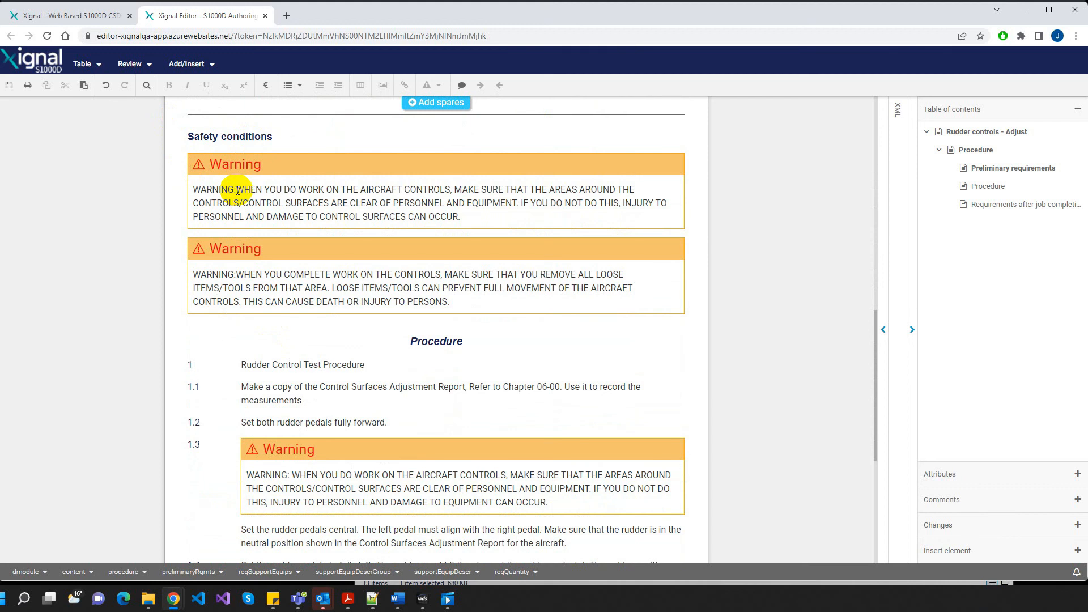
drag(237, 191, 192, 190)
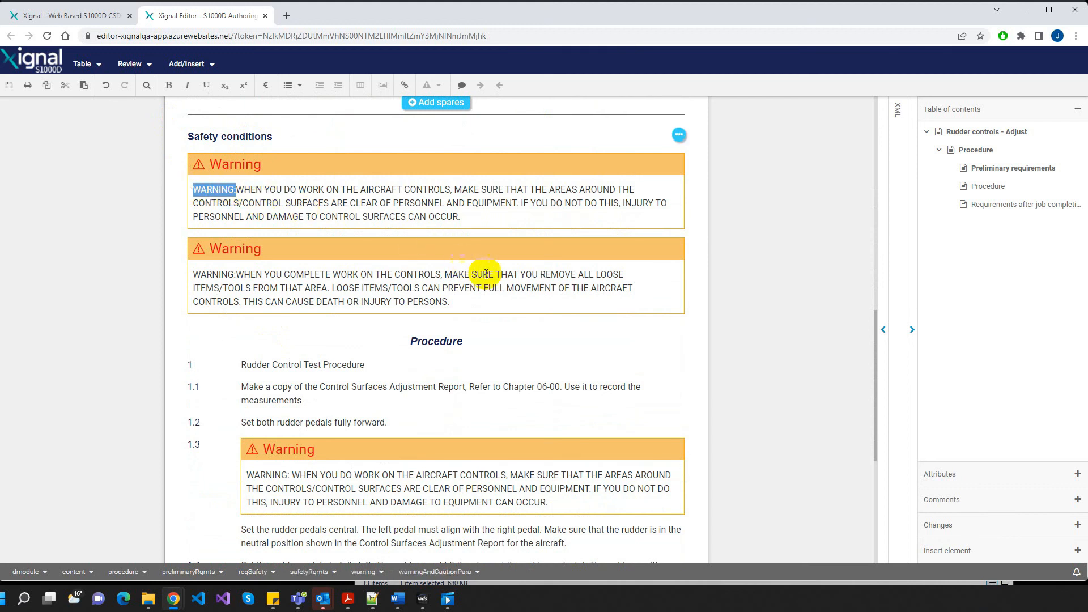
key(Delete)
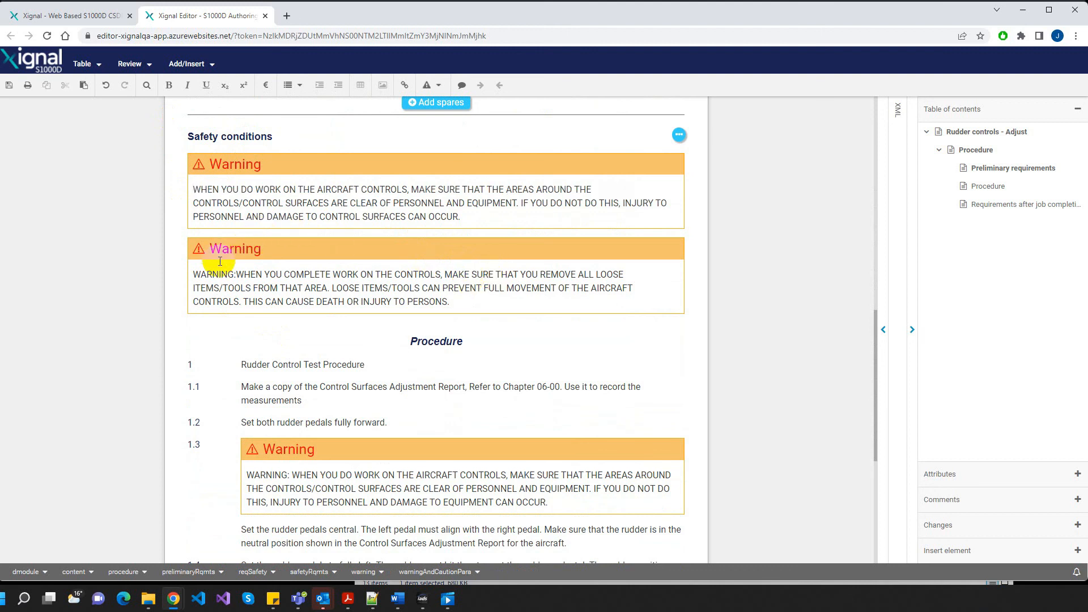
drag(236, 275, 193, 274)
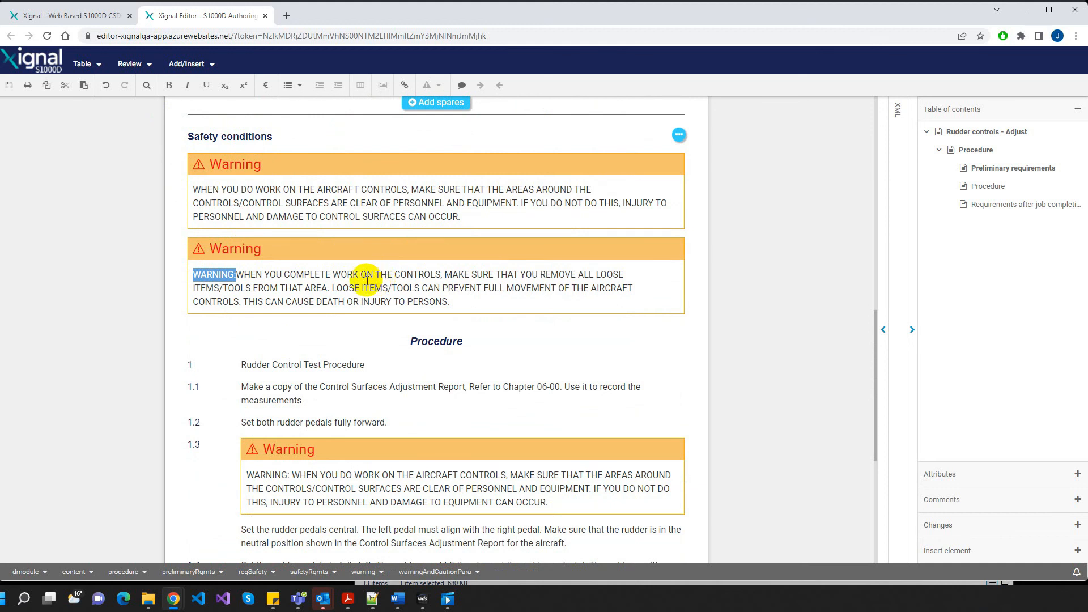
key(Delete)
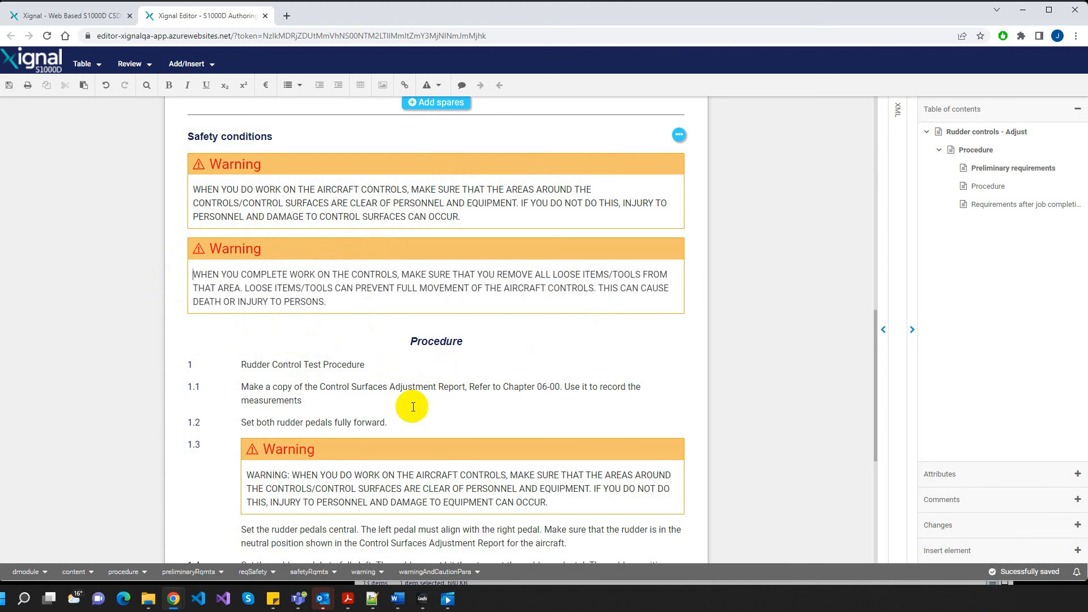
- Place the cursor in procedure step 1.1 and show the XML view to examine the proceduralStep structure
scroll(365, 328, down, 1)
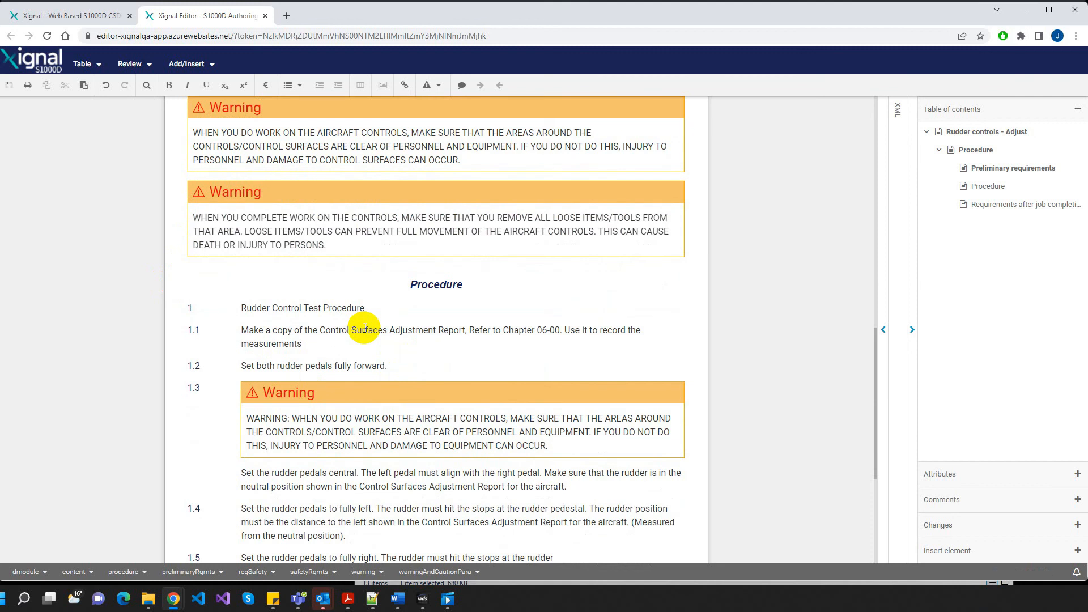
click(252, 310)
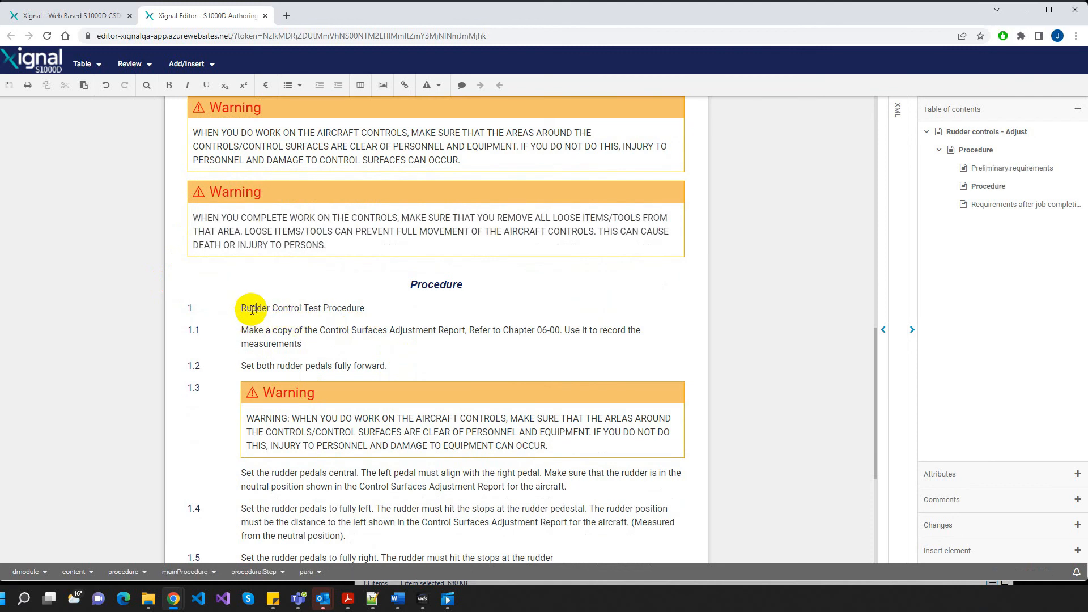
click(253, 333)
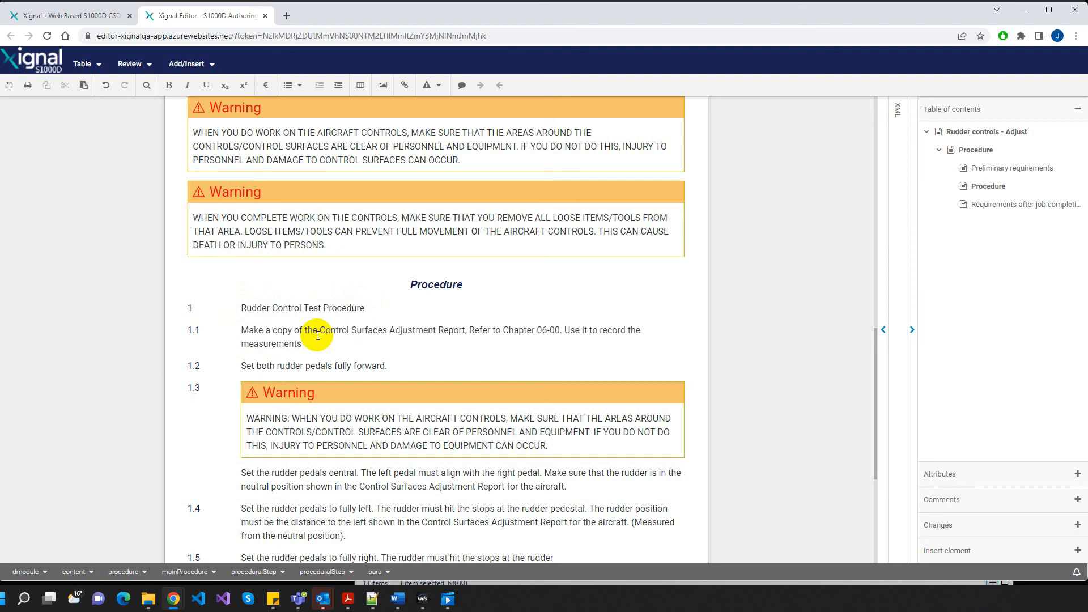
click(883, 330)
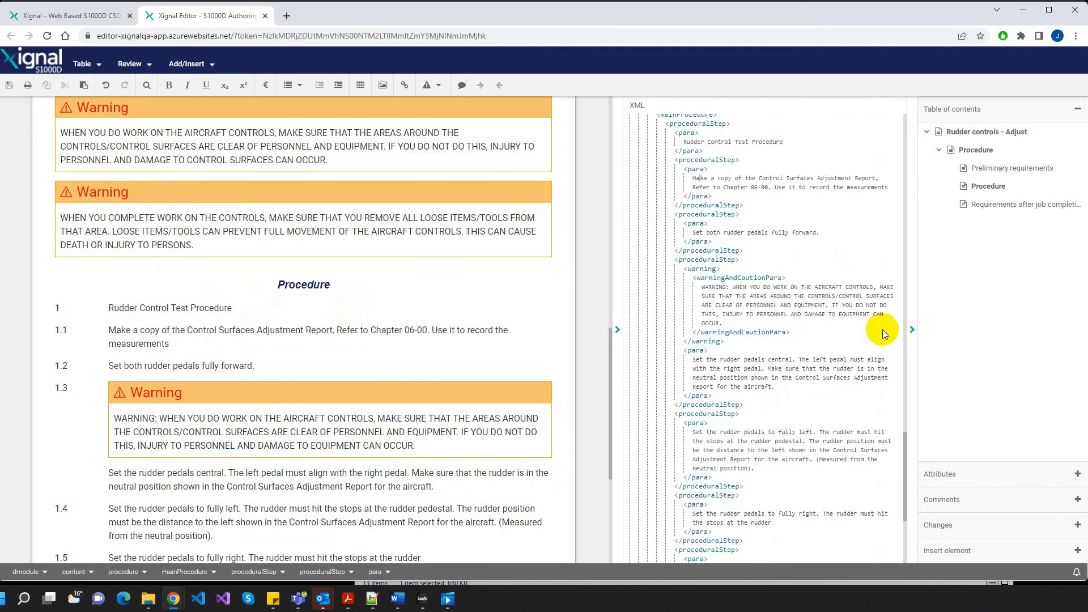
- Delete the redundant "WARNING:" prefix from the warning text in procedure step 1.3
click(109, 308)
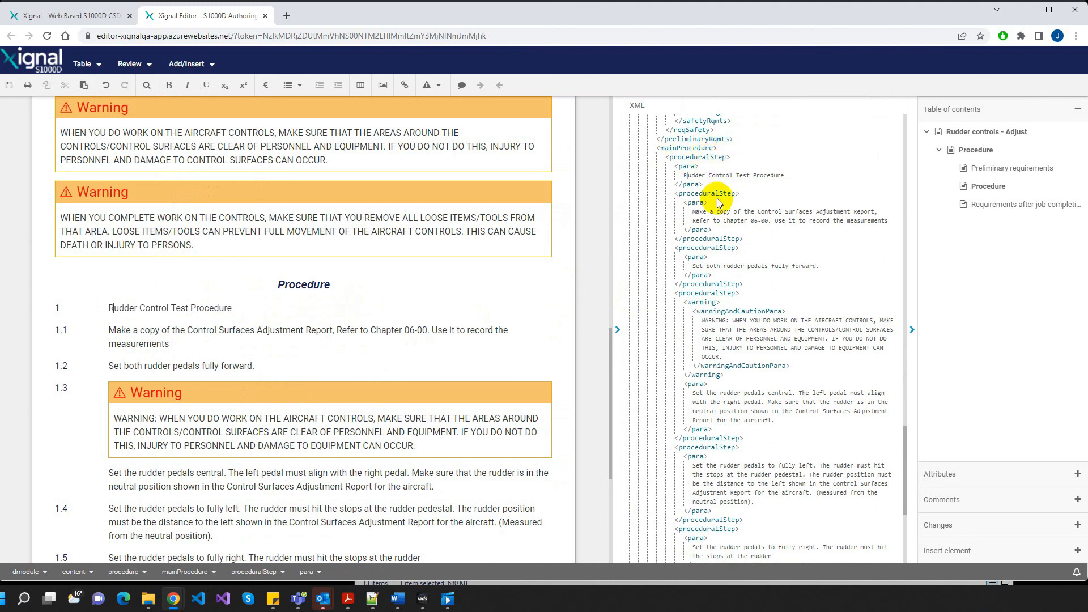
scroll(230, 352, down, 2)
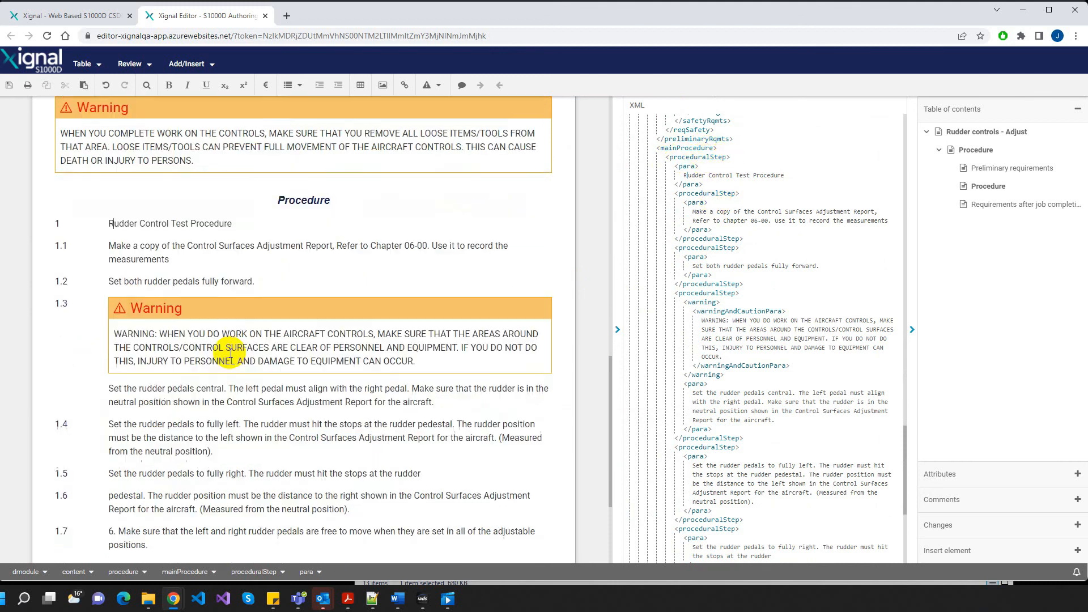
scroll(229, 354, down, 1)
drag(160, 307, 114, 302)
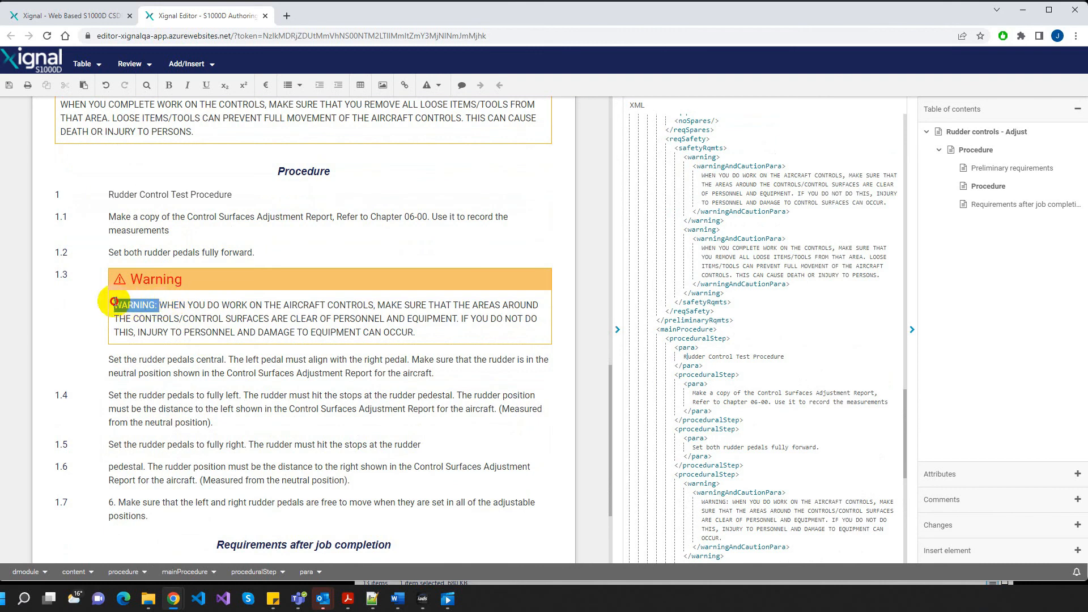
key(BackSpace)
- Remove the leftover number "6." from the start of procedure step 1.7 so its text begins with "Make sure"
scroll(342, 366, down, 4)
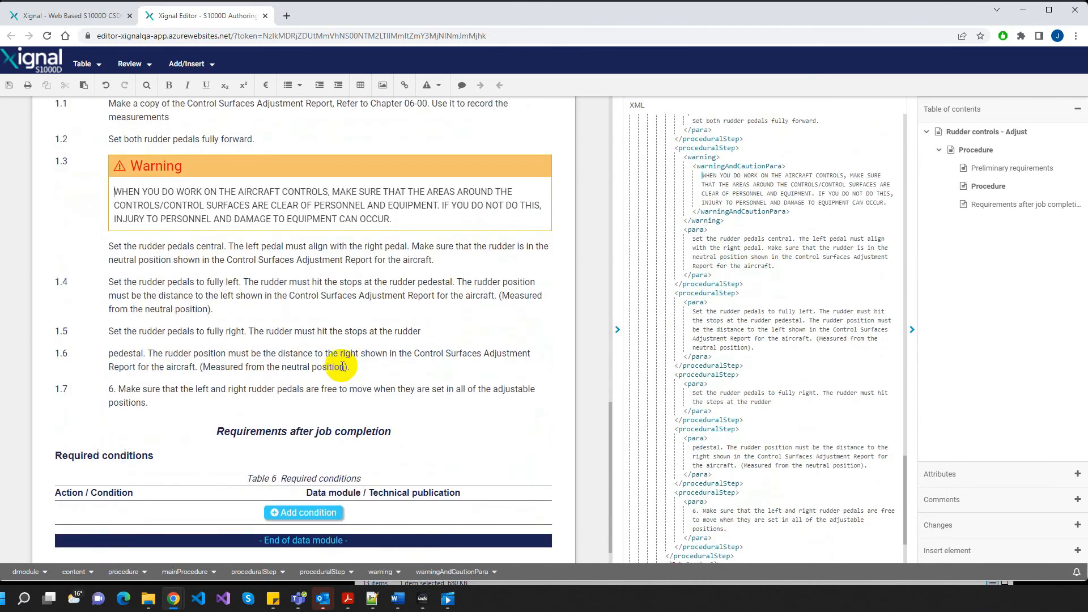
scroll(344, 363, down, 1)
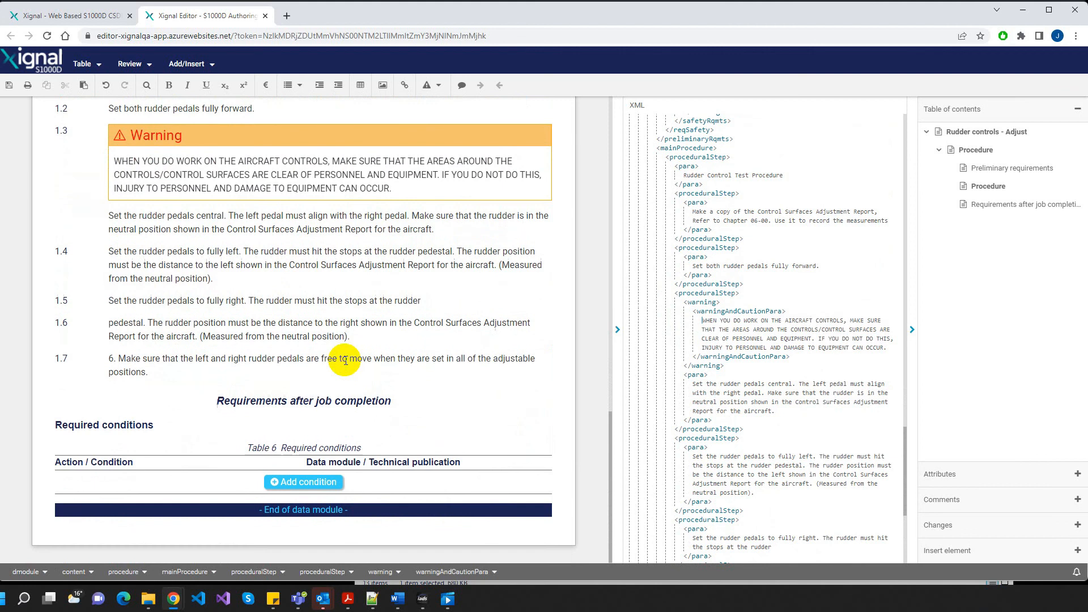
scroll(357, 369, up, 2)
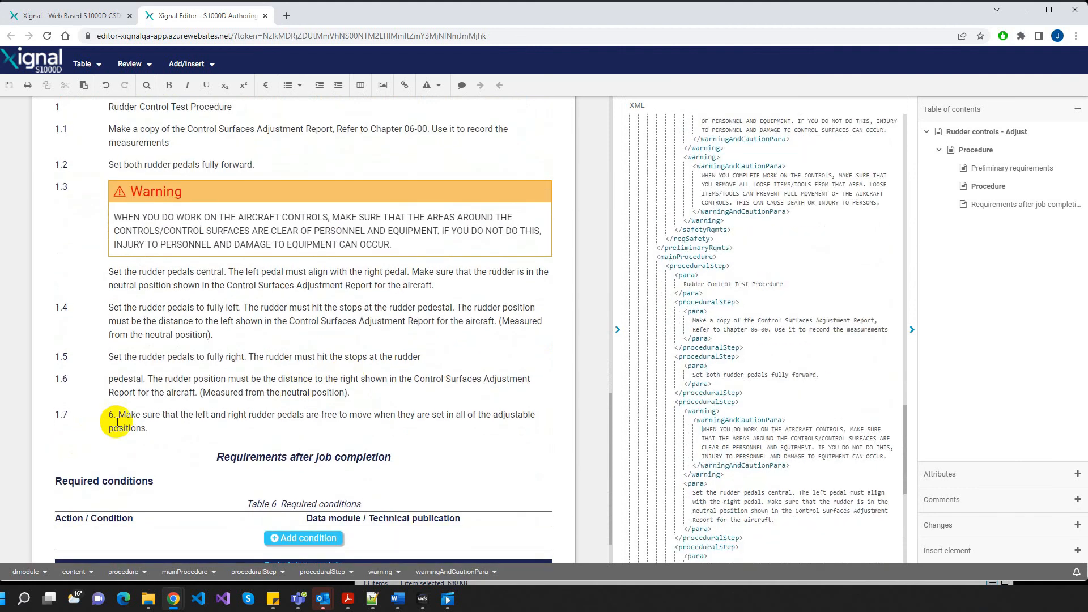
click(120, 418)
key(BackSpace)
key(BackSpace)
key(BackSpace)
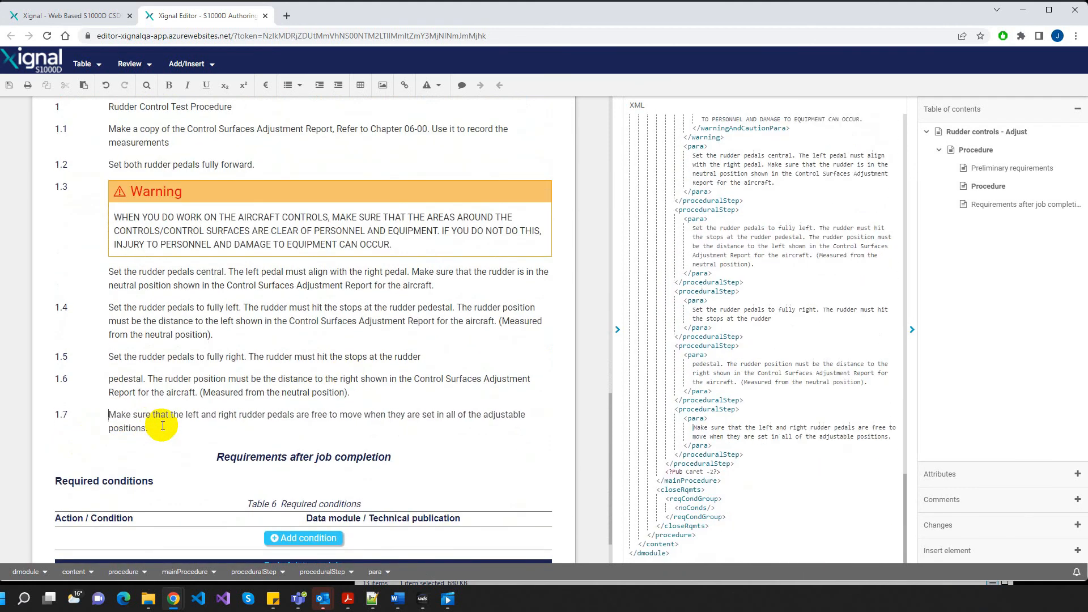
- Save the edited rudder controls module and close the editor to return to the data module list
scroll(255, 431, up, 4)
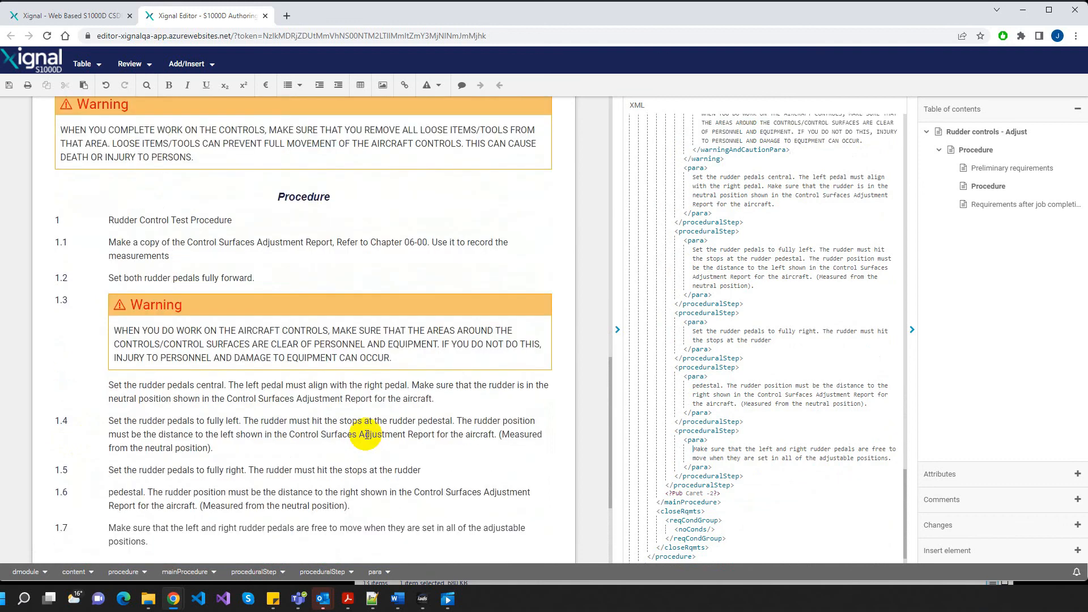
scroll(358, 437, up, 2)
scroll(346, 448, down, 4)
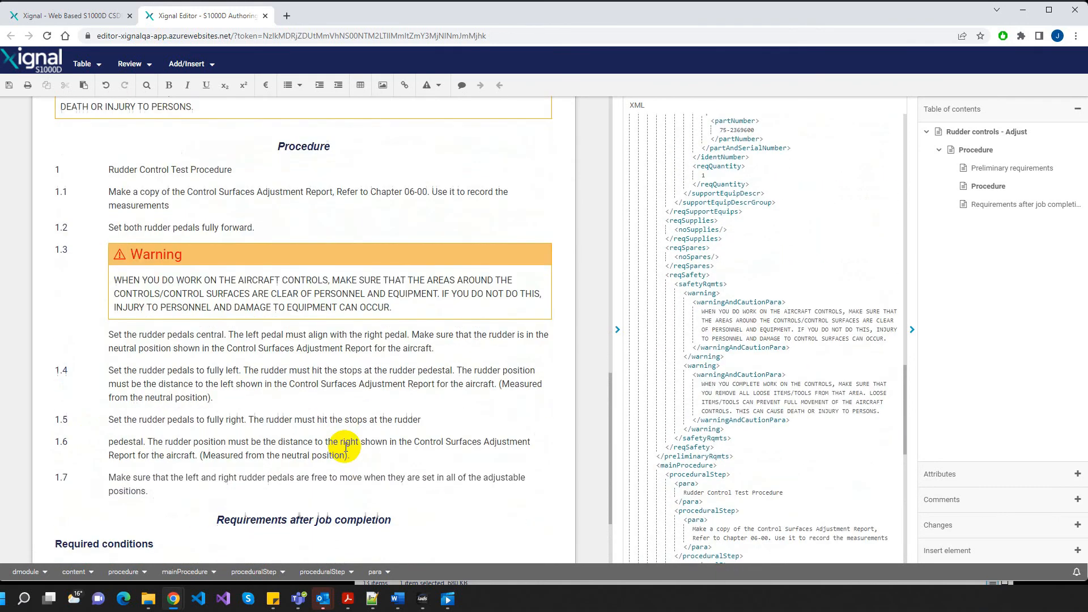
scroll(318, 453, up, 6)
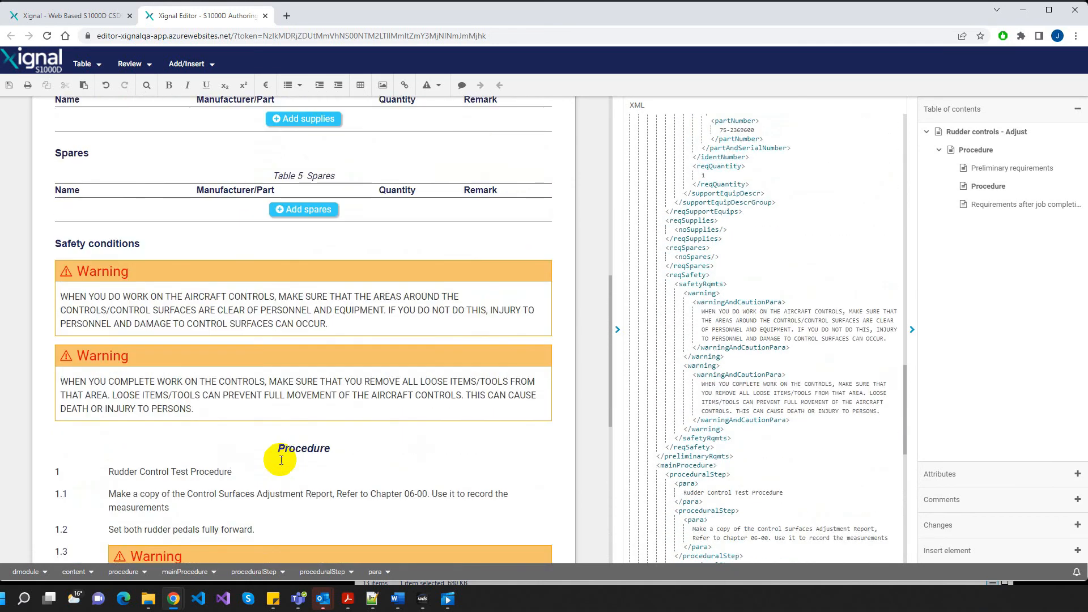
scroll(281, 460, up, 11)
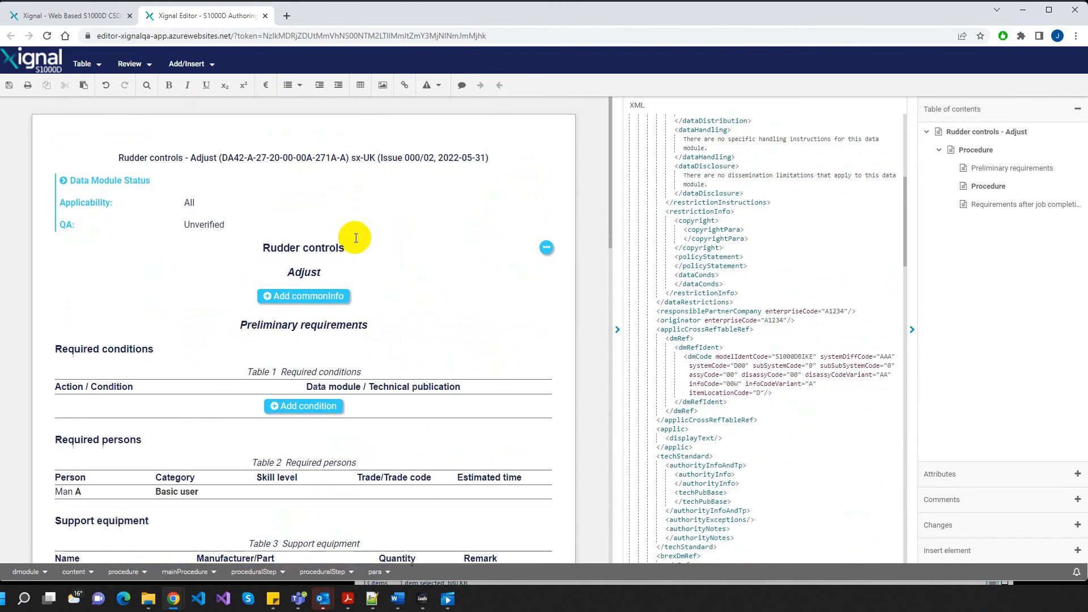
click(9, 85)
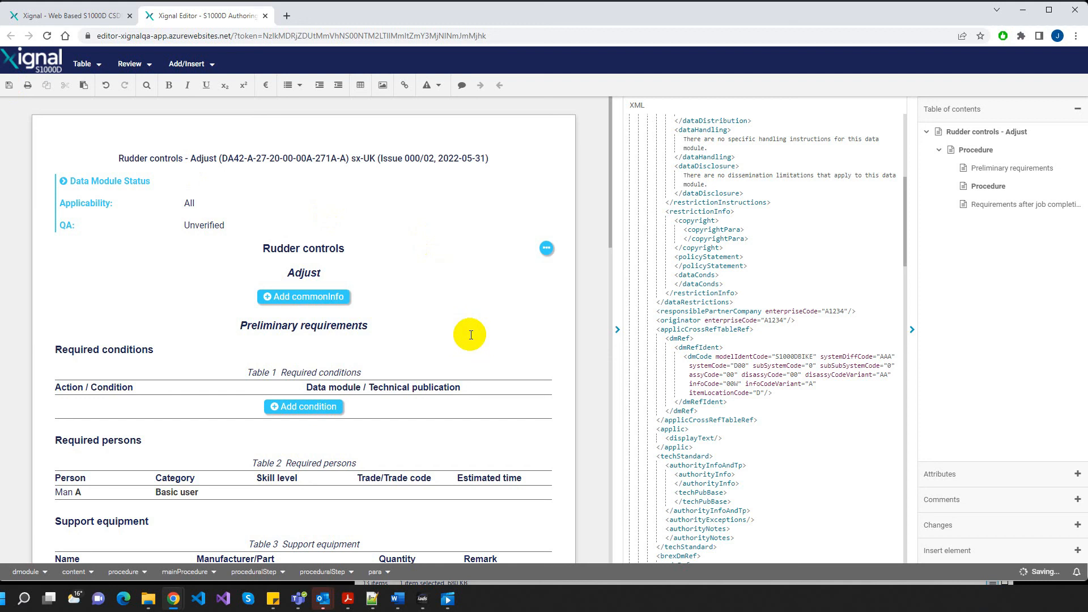
click(265, 17)
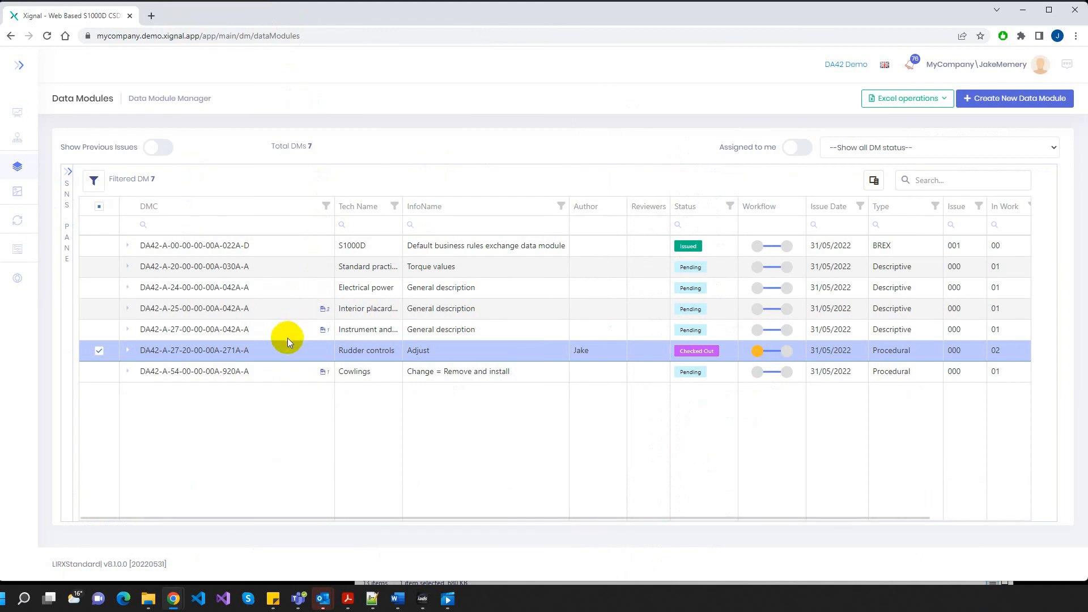